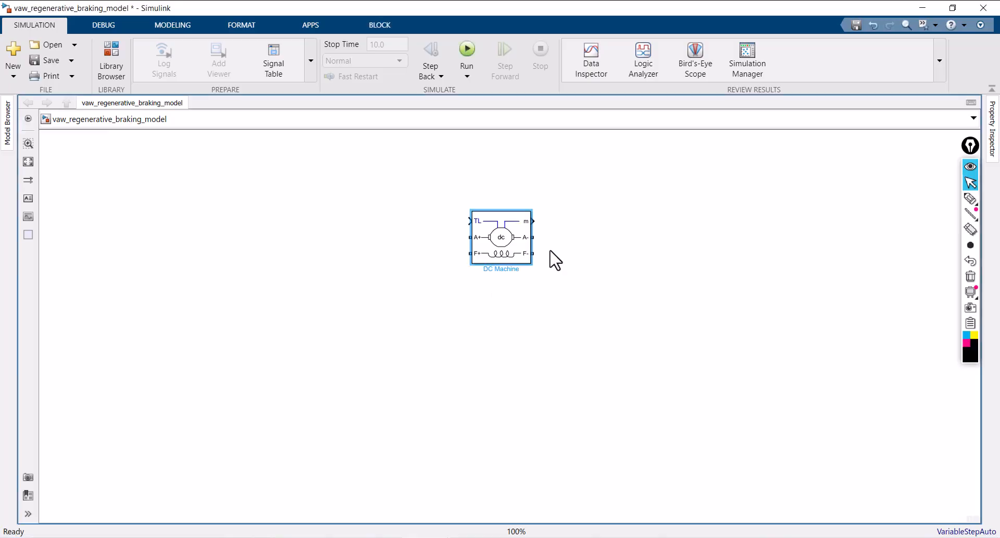
# Rotate the DC Machine block 90 degrees clockwise and flip it so its TL and m ports sit on the side nearest its name
pyautogui.scroll(7, 480, 248)
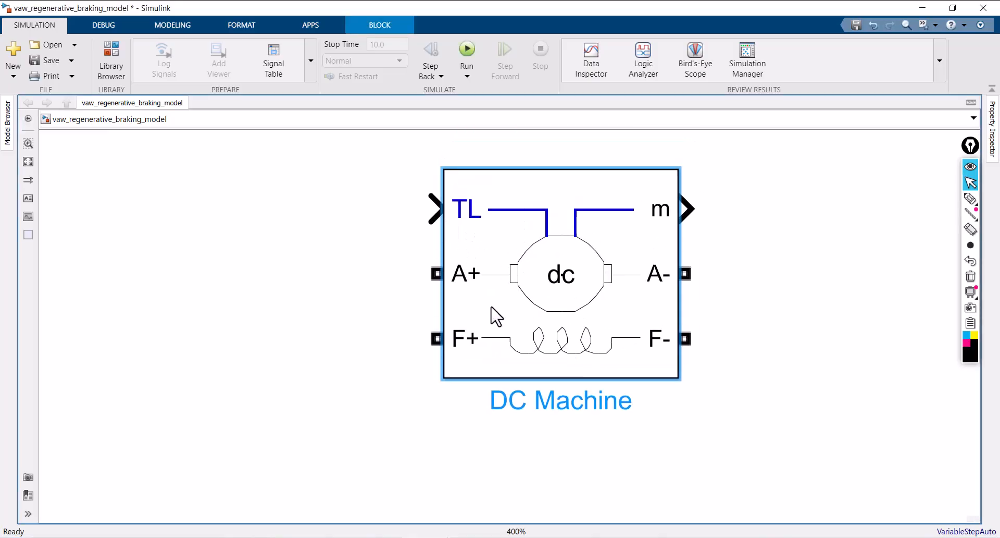
pyautogui.moveTo(491, 307); pyautogui.dragTo(485, 311)
pyautogui.hotkey('ctrl', 'r')
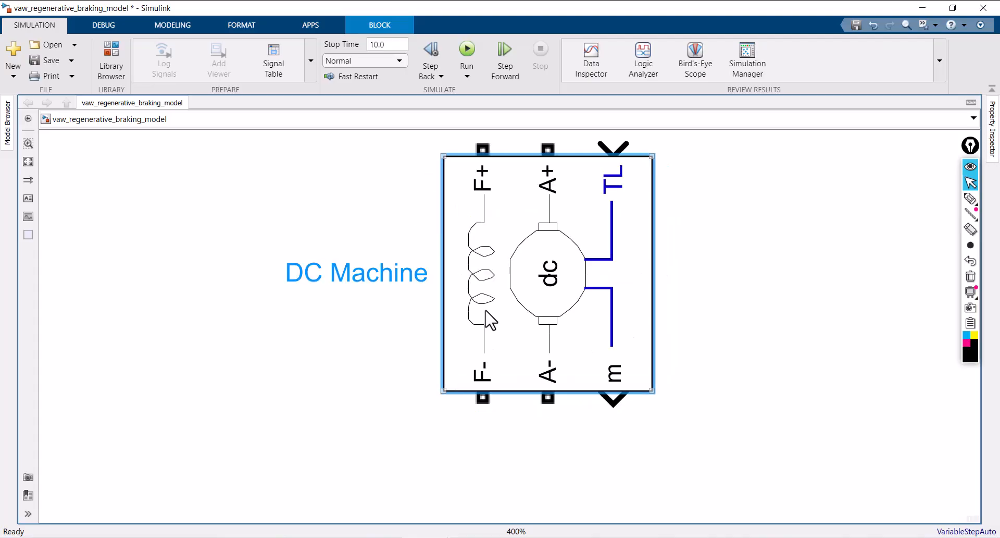
pyautogui.hotkey('ctrl', 'i')
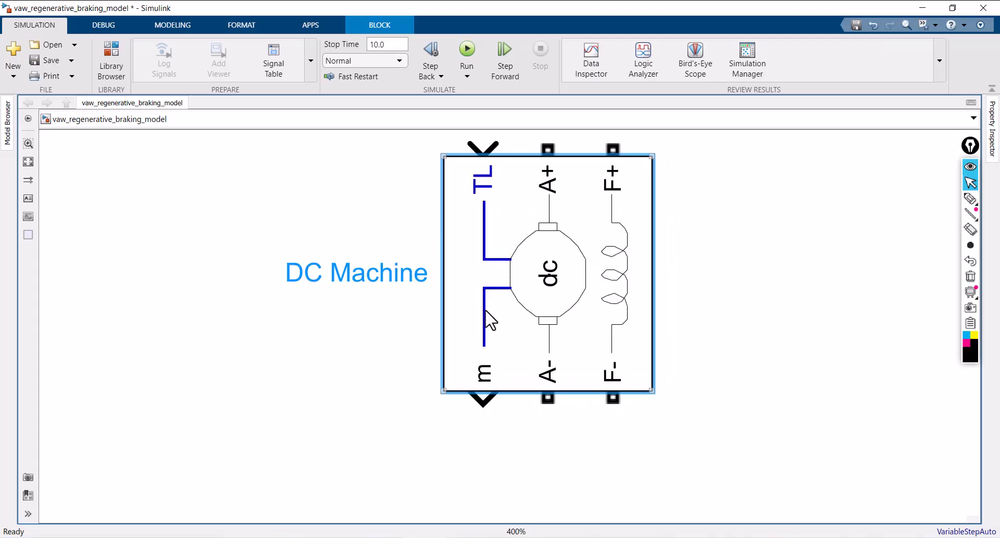
pyautogui.scroll(-2, 609, 299)
pyautogui.moveTo(580, 289); pyautogui.dragTo(588, 309)
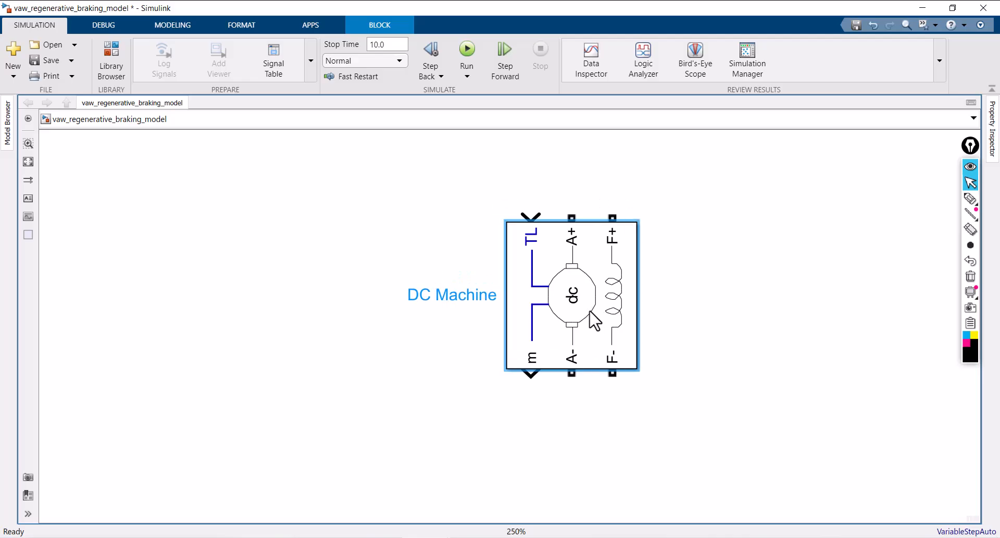
# Make the DC Machine block's name stay visible even when the block is not selected
pyautogui.moveTo(476, 301)
pyautogui.mouseDown()
pyautogui.moveTo(500, 384)
pyautogui.moveTo(544, 416)
pyautogui.moveTo(479, 294)
pyautogui.mouseUp()
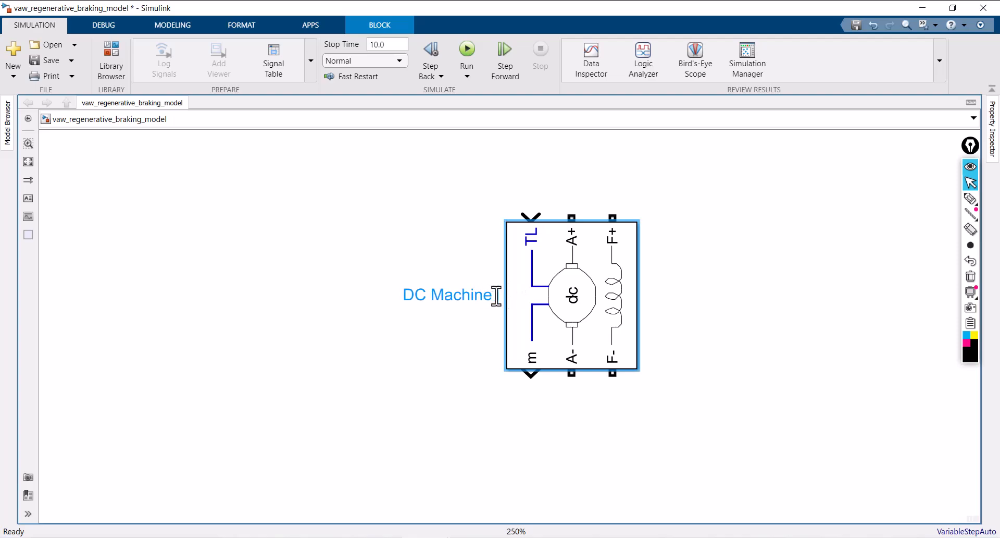
pyautogui.press('BackSpace')
pyautogui.click(453, 342)
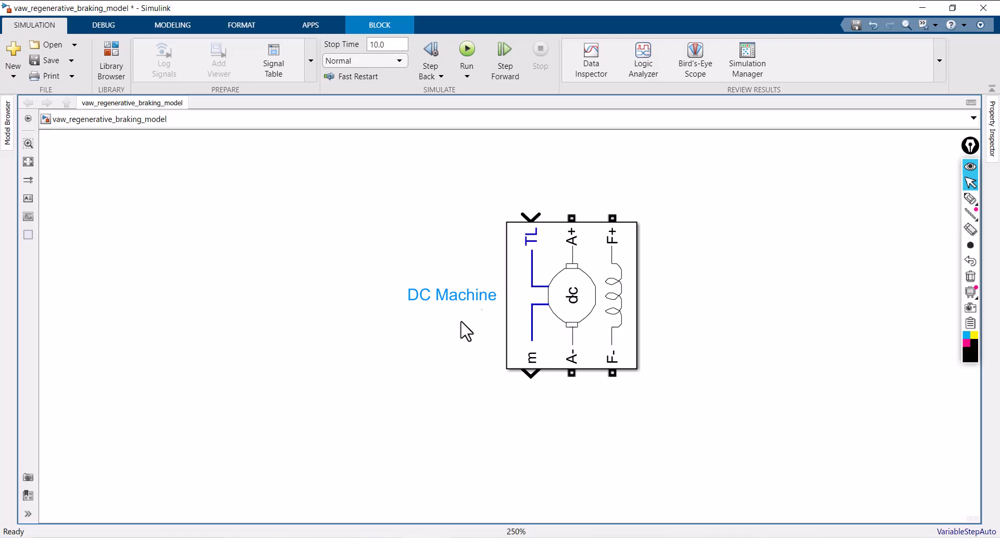
pyautogui.click(557, 270)
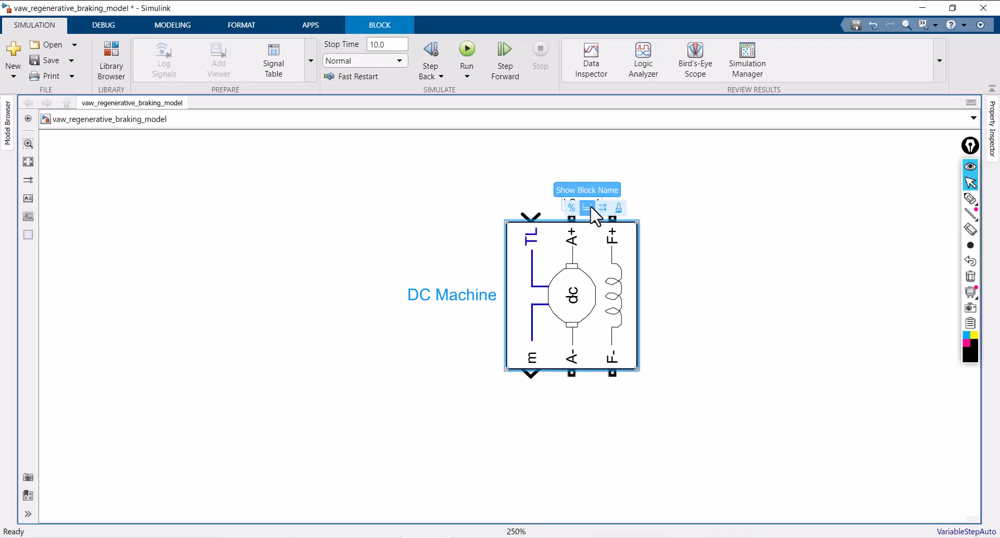
pyautogui.click(590, 208)
pyautogui.click(678, 264)
pyautogui.click(589, 276)
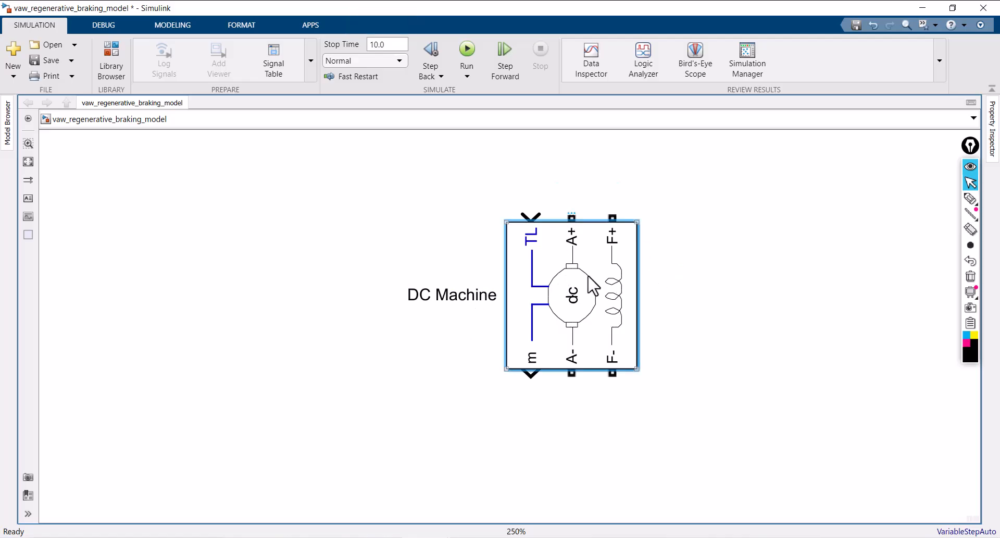
# Set the DC Machine's preset model to 01: 5HP 240V 1750RPM Field:300V, review its parameter and advanced settings, and accept
pyautogui.doubleClick(590, 284)
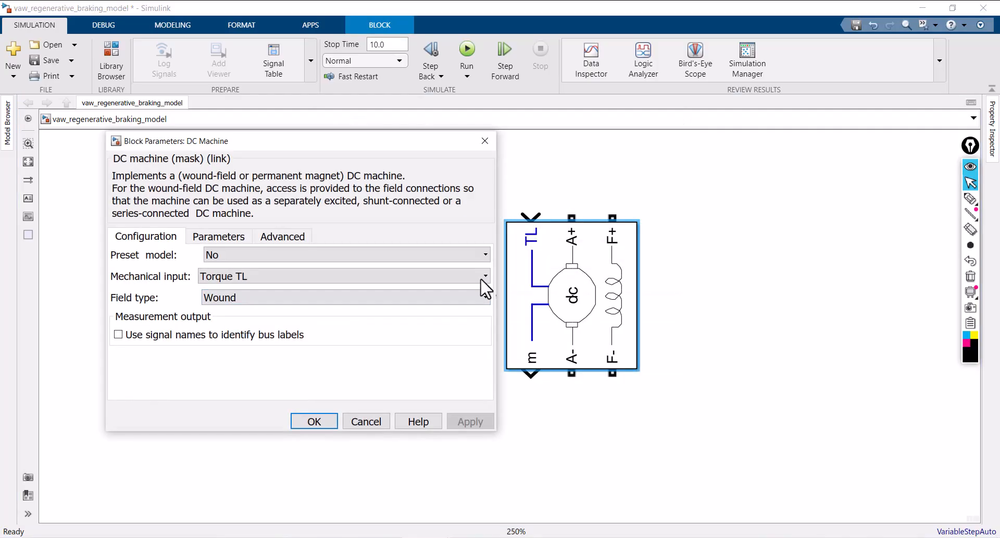
pyautogui.click(289, 255)
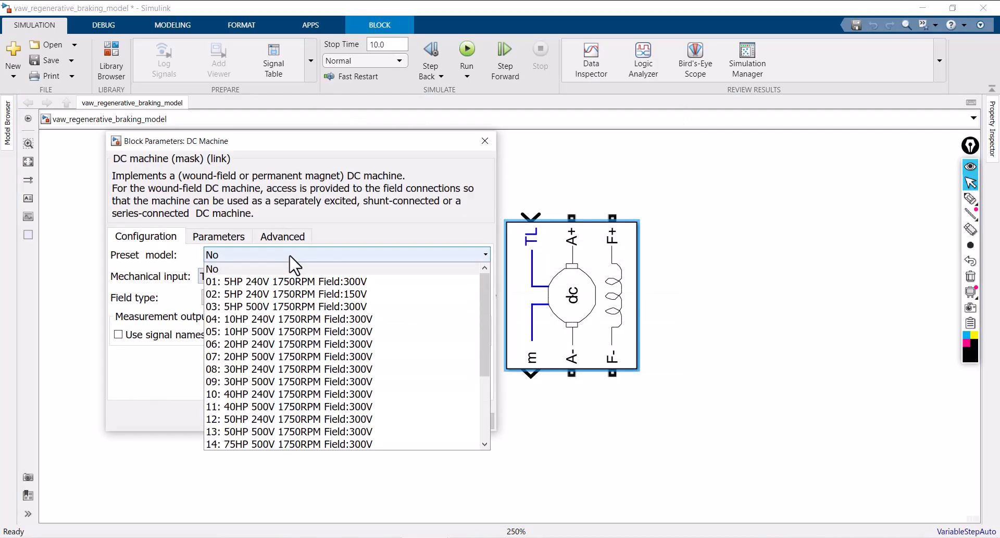
pyautogui.click(260, 281)
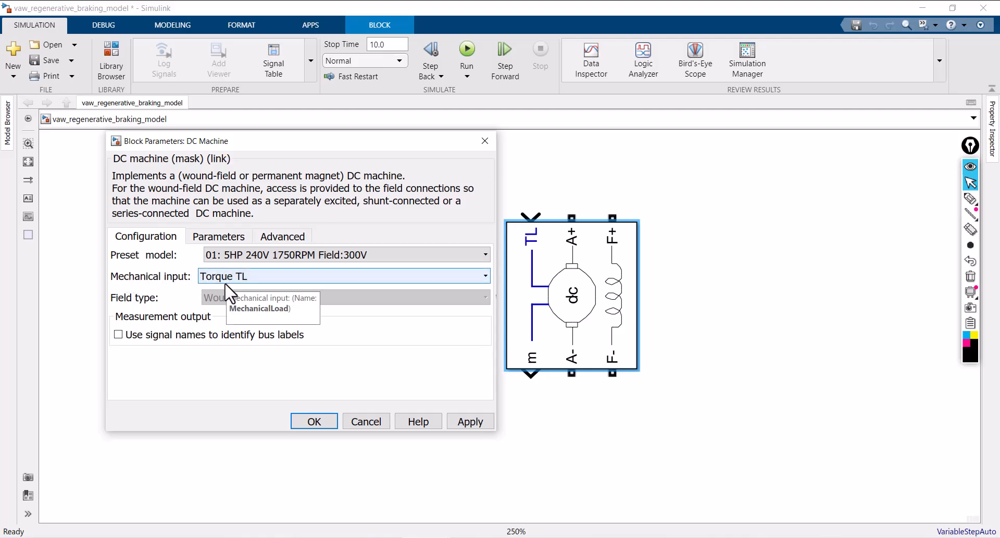
pyautogui.click(217, 237)
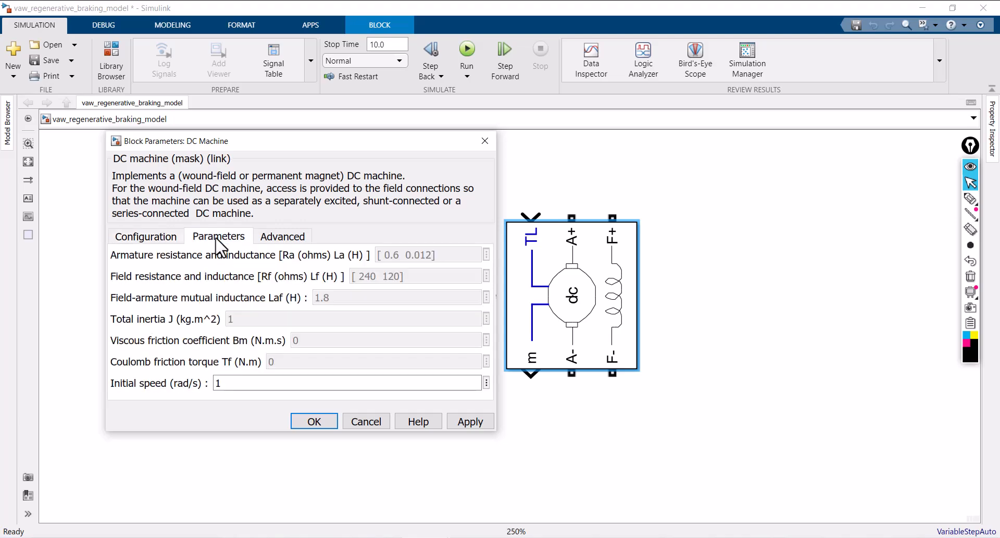
pyautogui.click(281, 241)
pyautogui.click(168, 241)
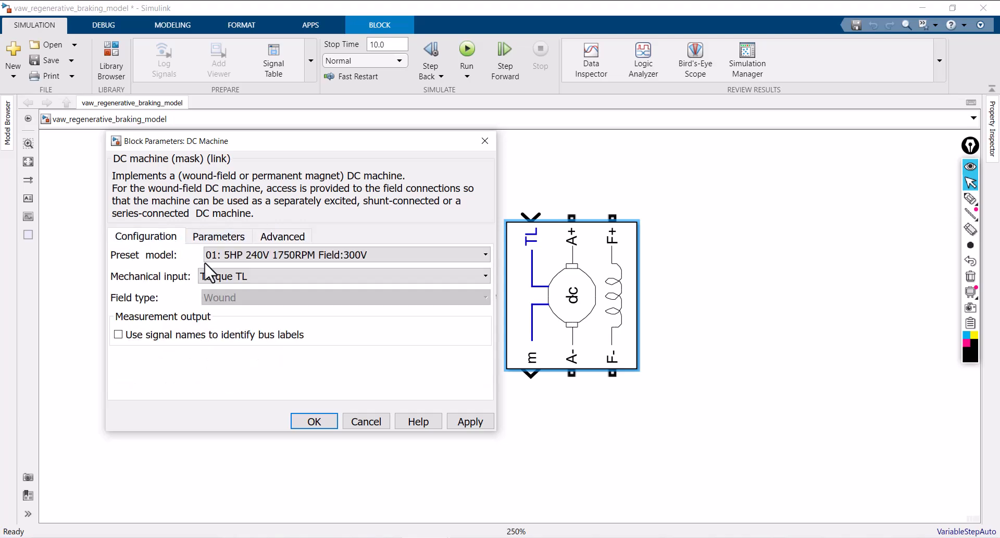
pyautogui.click(329, 426)
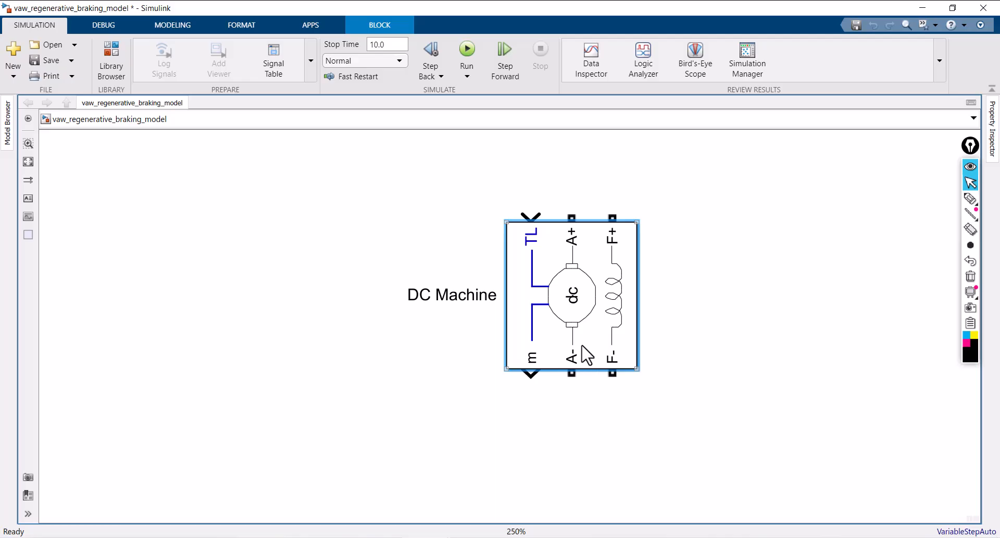
# Nudge the DC Machine block and place a Specialized Power Systems DC Voltage Source to the right of it
pyautogui.moveTo(581, 345); pyautogui.dragTo(571, 360)
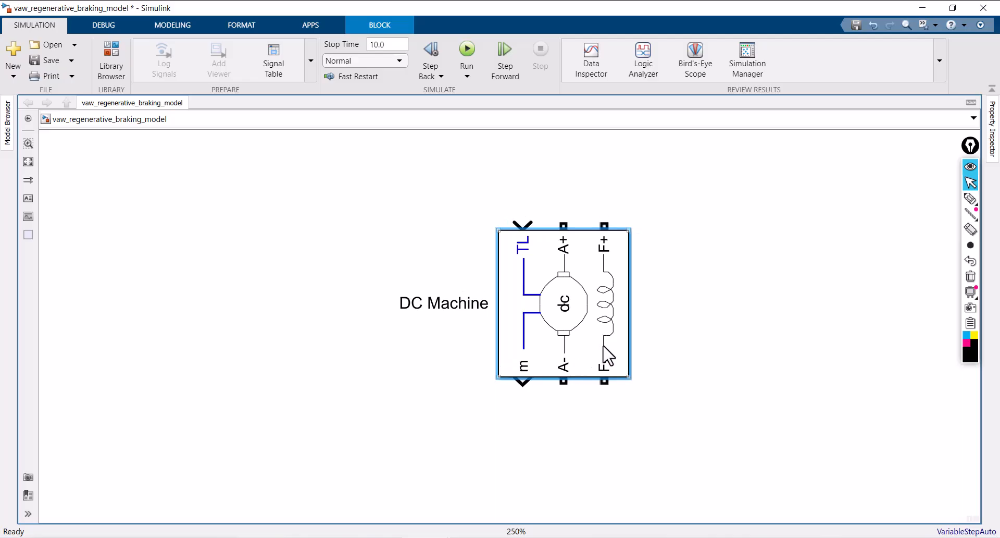
pyautogui.click(672, 343)
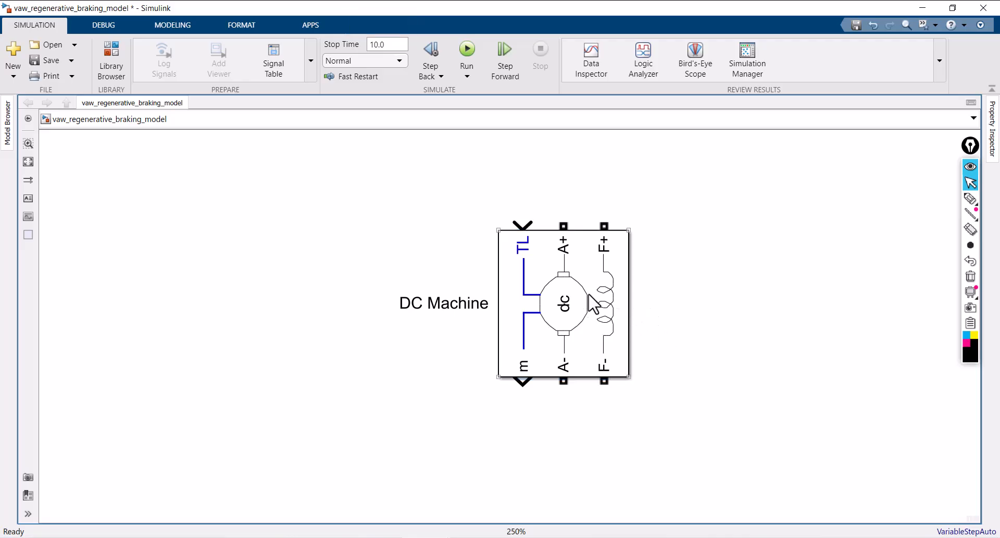
pyautogui.doubleClick(676, 289)
pyautogui.write('dc vol')
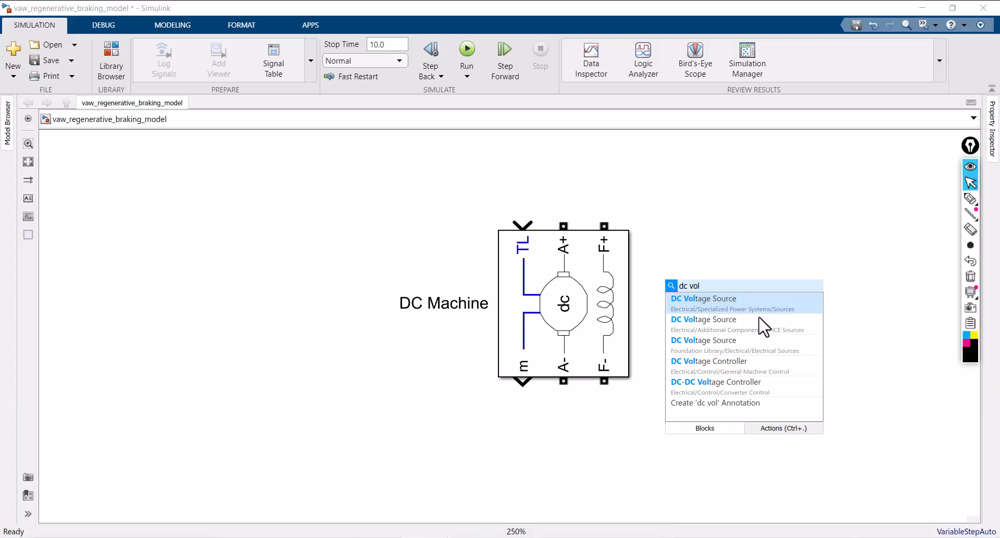
pyautogui.click(743, 317)
pyautogui.moveTo(677, 316); pyautogui.dragTo(850, 307)
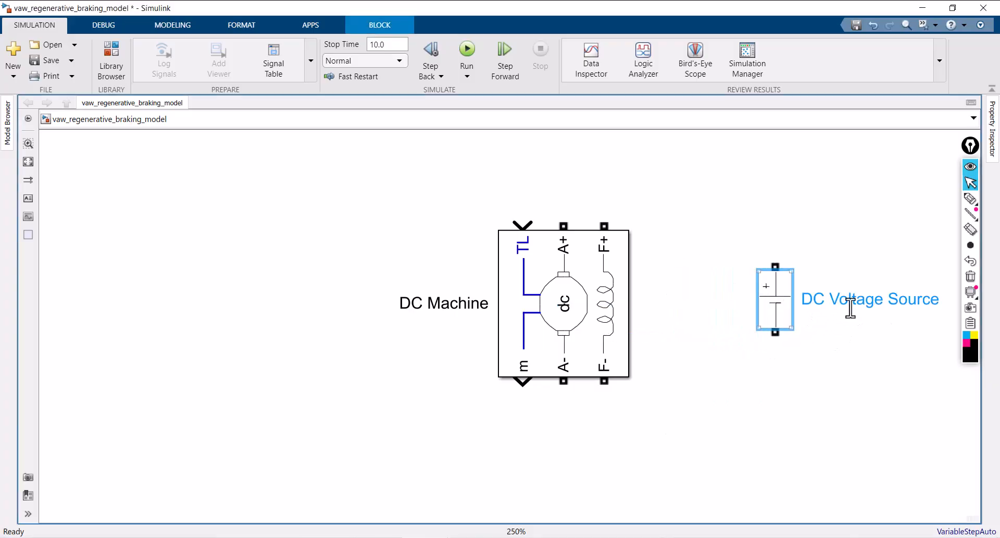
# Break the DC Voltage Source block's name into three lines, one word per line
pyautogui.click(834, 300)
pyautogui.press('Return')
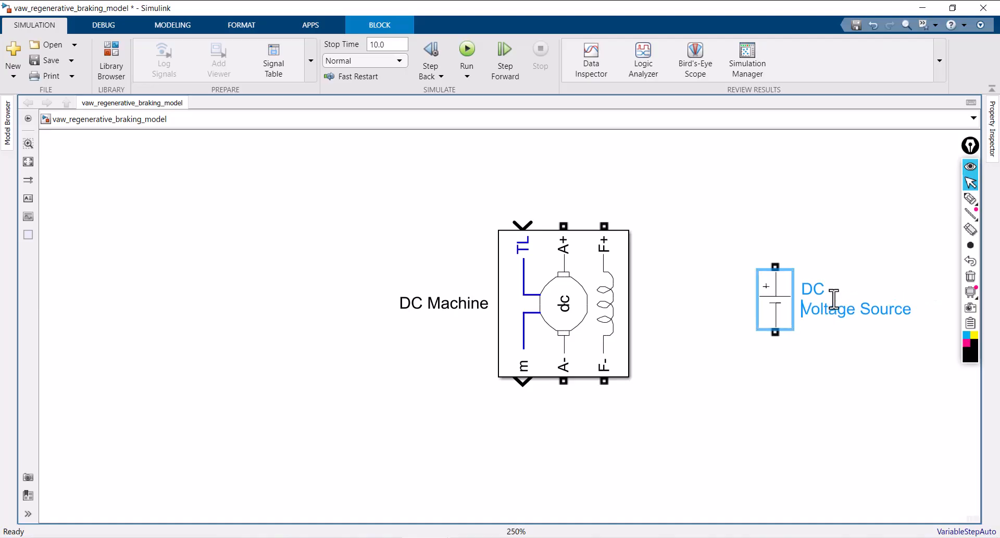
pyautogui.click(865, 313)
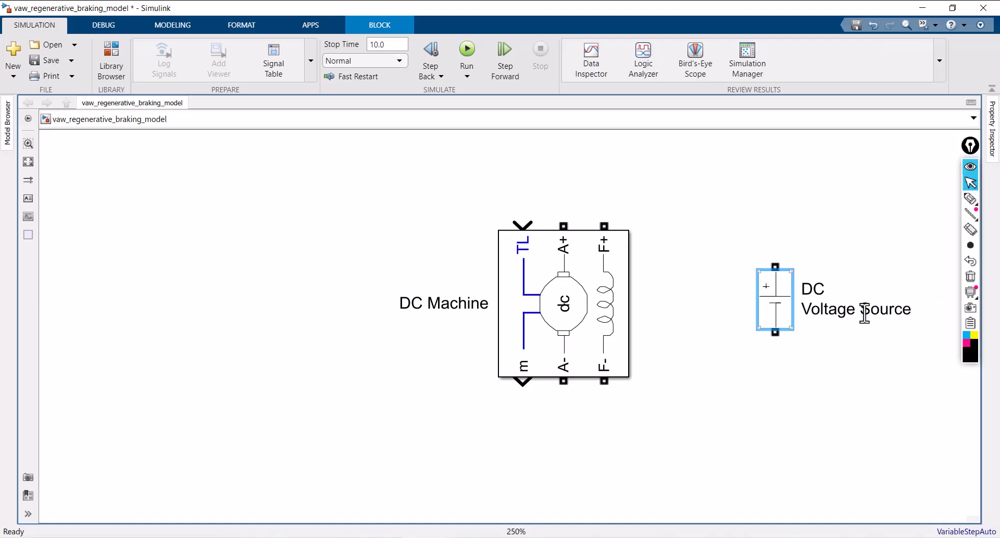
pyautogui.click(866, 307)
pyautogui.press('Return')
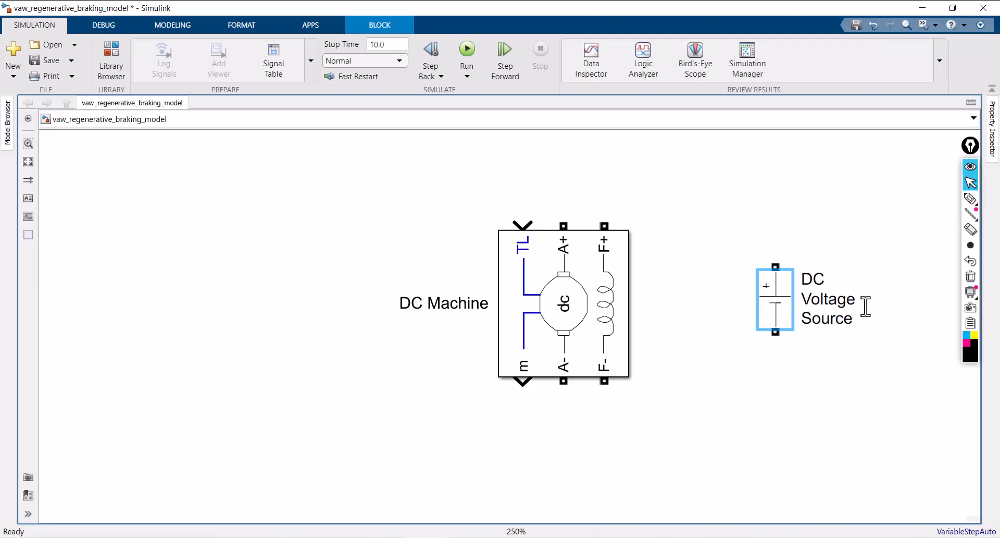
pyautogui.click(830, 381)
# Wire the DC Voltage Source's positive terminal to the machine's F+ port and its negative terminal to F-
pyautogui.moveTo(776, 267); pyautogui.dragTo(604, 226)
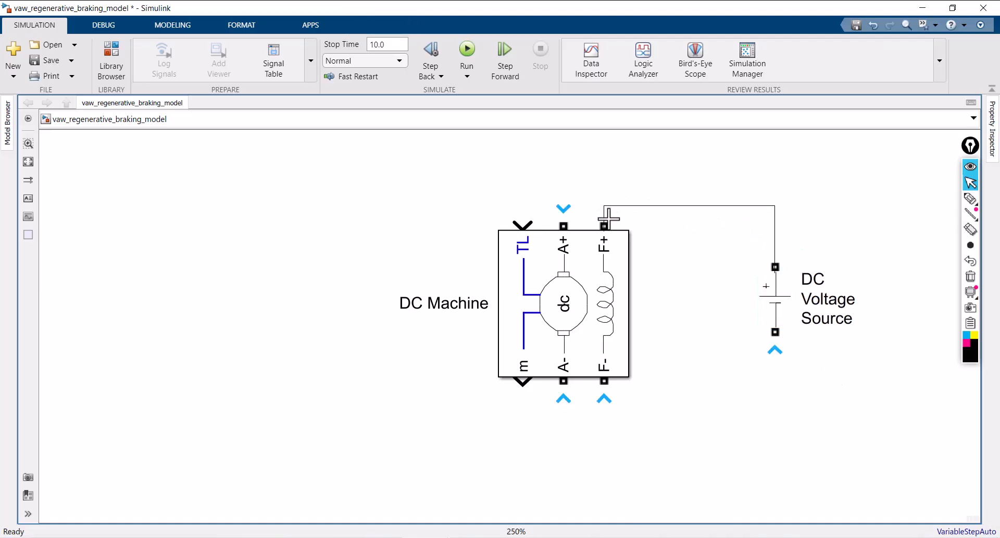
pyautogui.moveTo(775, 331); pyautogui.dragTo(603, 381)
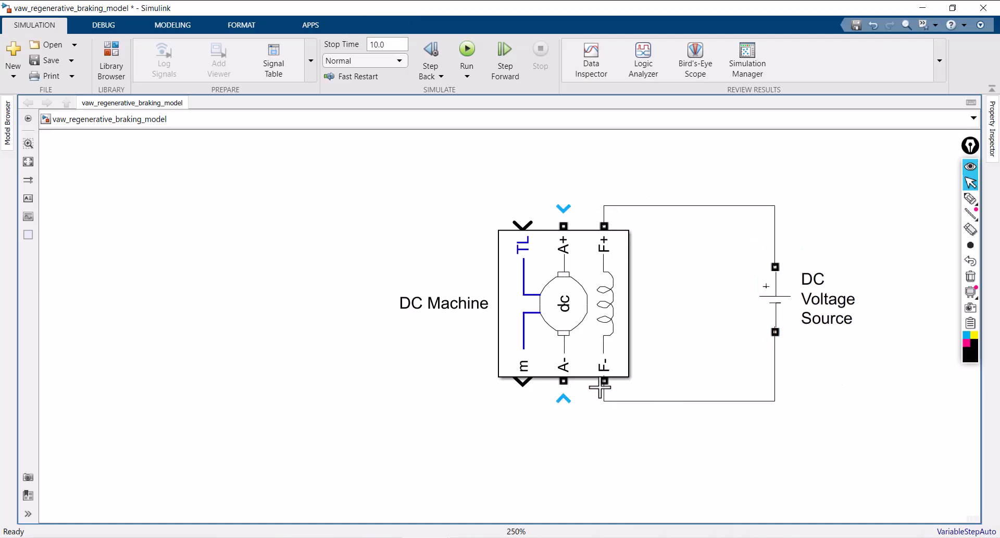
# Check the field voltage in the DC Machine's preset and set the DC Voltage Source's amplitude to 300 V
pyautogui.click(600, 316)
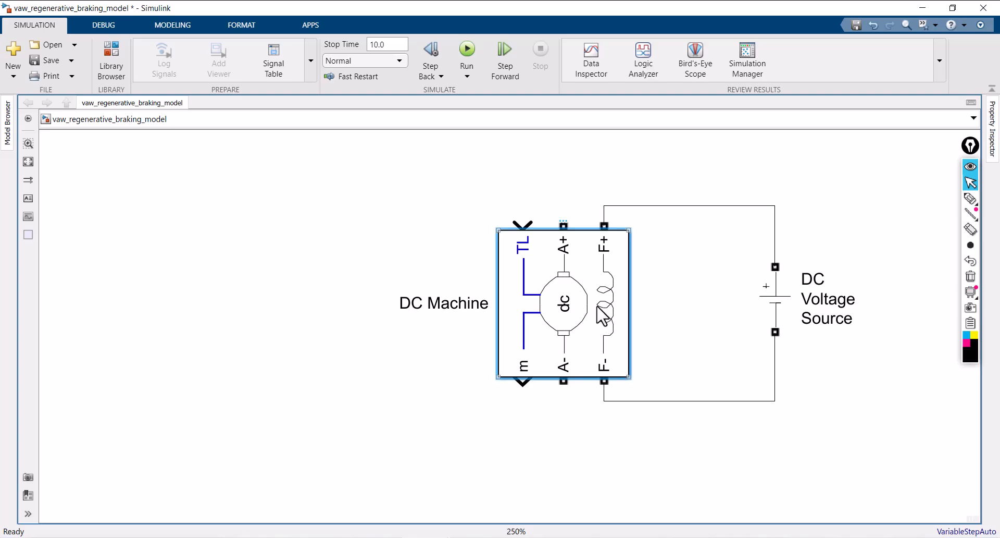
pyautogui.doubleClick(600, 316)
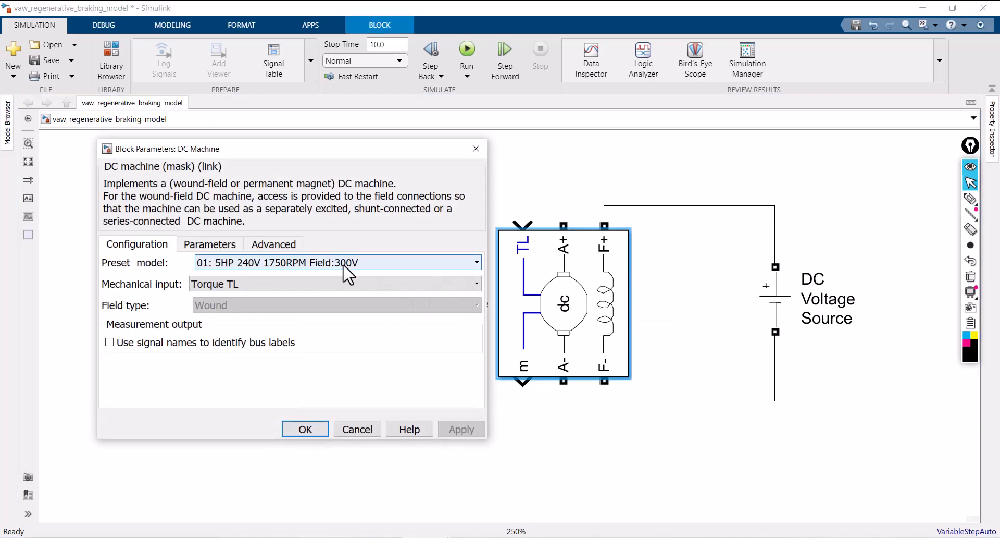
pyautogui.click(307, 431)
pyautogui.click(778, 309)
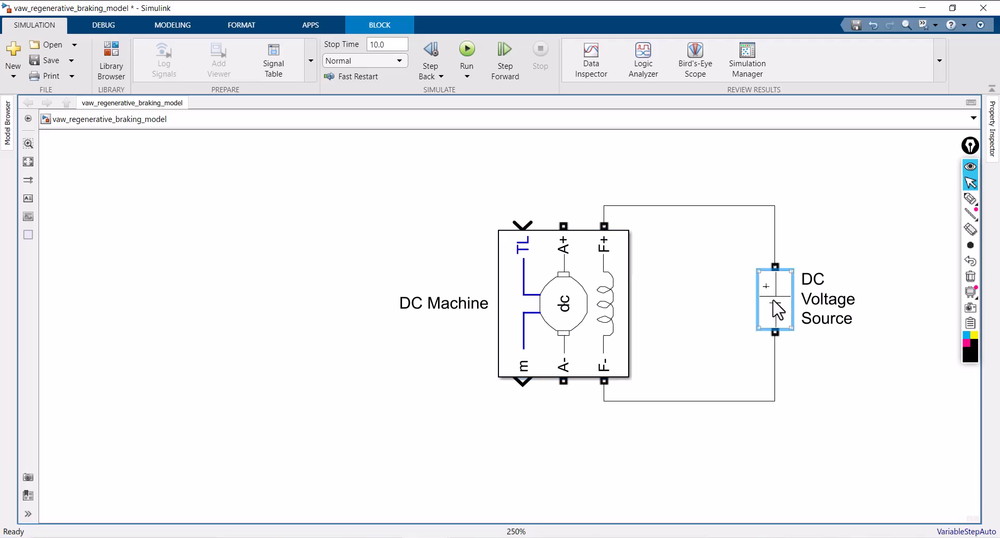
pyautogui.doubleClick(759, 316)
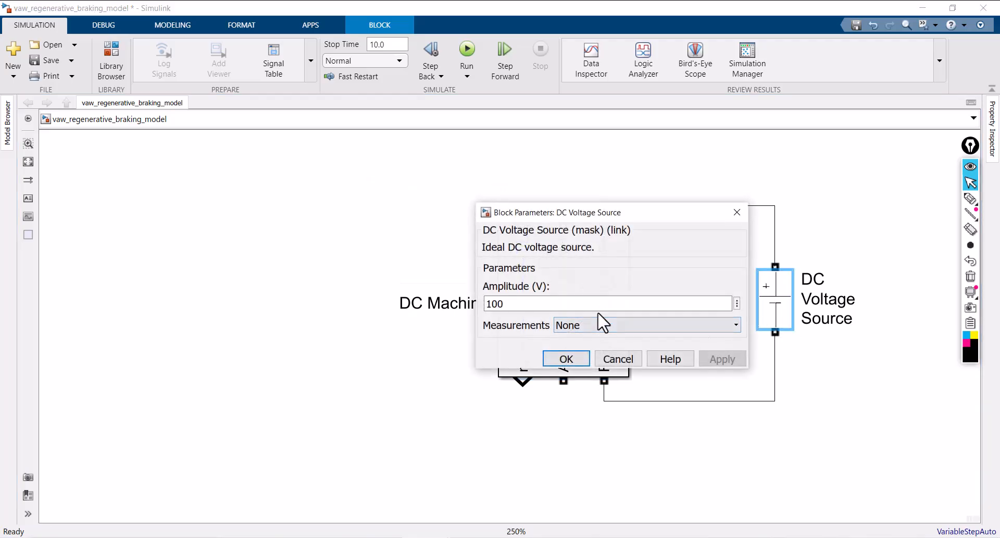
pyautogui.doubleClick(566, 307)
pyautogui.write('300')
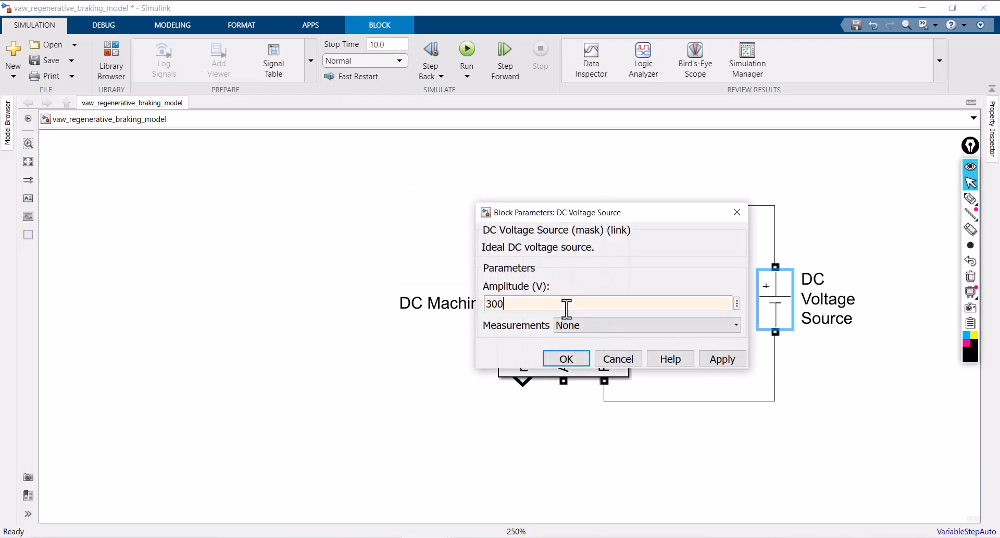
pyautogui.click(723, 360)
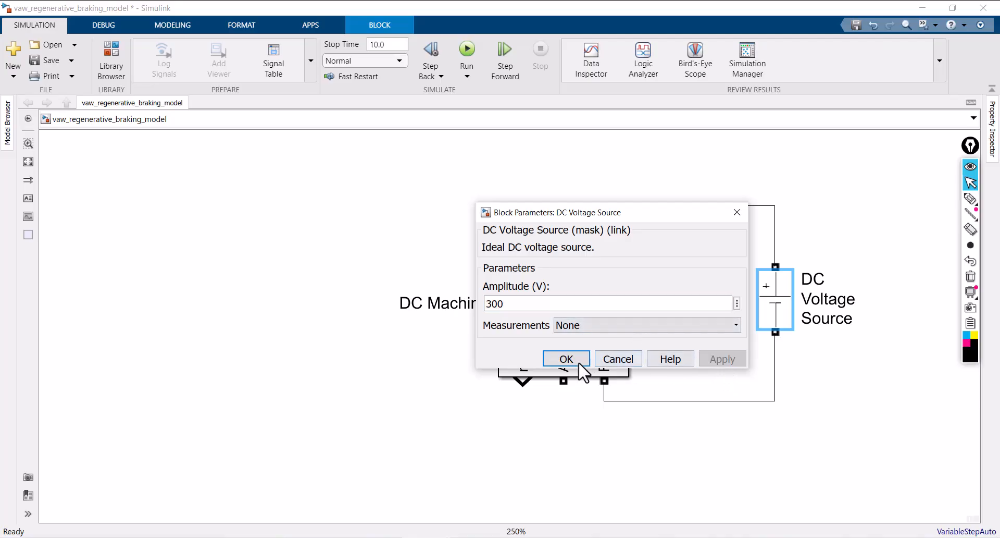
pyautogui.click(566, 359)
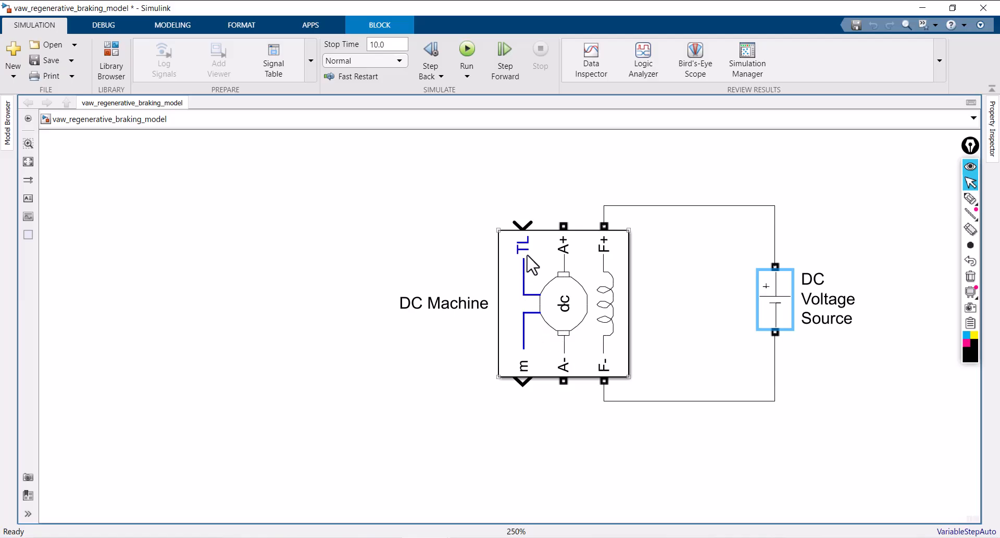
# Circle the machine's TL input with the annotation pen and handwrite "(−) → Brake" beside it
pyautogui.click(971, 200)
pyautogui.moveTo(509, 217)
pyautogui.mouseDown()
pyautogui.moveTo(542, 258)
pyautogui.moveTo(501, 214)
pyautogui.mouseUp()
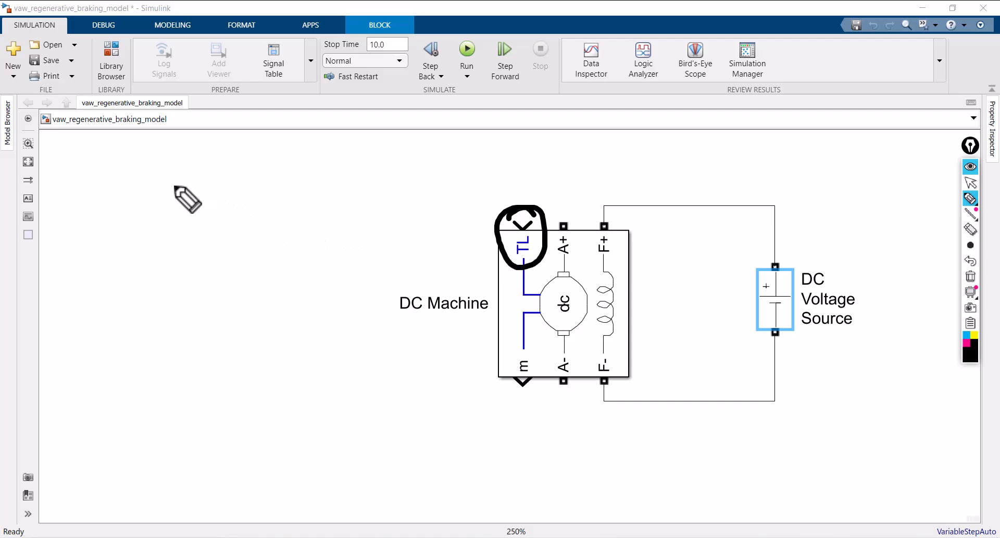
pyautogui.moveTo(170, 185); pyautogui.dragTo(225, 183)
pyautogui.moveTo(208, 145)
pyautogui.mouseDown()
pyautogui.moveTo(240, 192)
pyautogui.moveTo(230, 215)
pyautogui.mouseUp()
pyautogui.moveTo(155, 147); pyautogui.dragTo(150, 212)
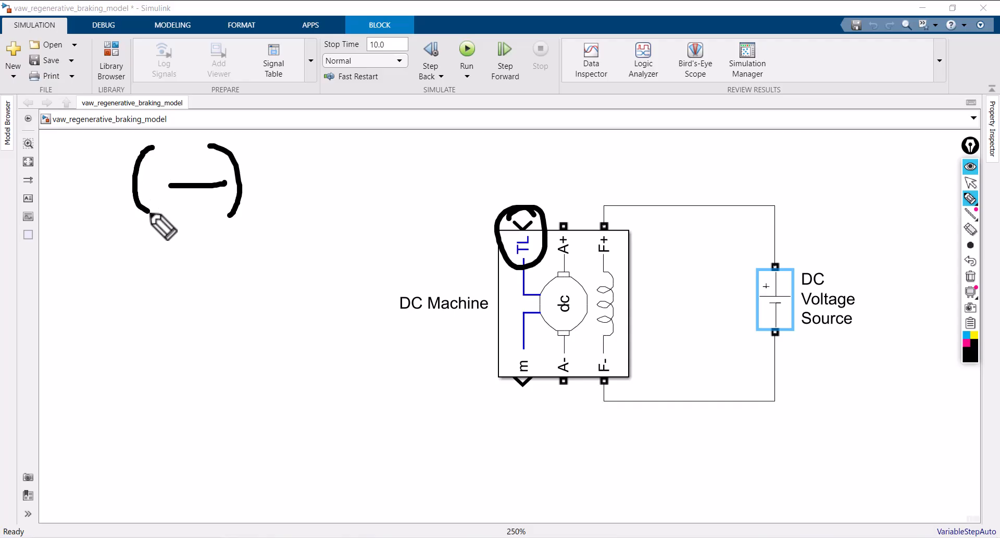
pyautogui.moveTo(271, 175)
pyautogui.mouseDown()
pyautogui.moveTo(368, 170)
pyautogui.moveTo(348, 194)
pyautogui.mouseUp()
pyautogui.moveTo(401, 140)
pyautogui.mouseDown()
pyautogui.moveTo(408, 174)
pyautogui.moveTo(464, 150)
pyautogui.moveTo(489, 165)
pyautogui.moveTo(527, 131)
pyautogui.moveTo(553, 141)
pyautogui.mouseUp()
# Handwrite "(+) → acc" below the brake note, clear all pen annotations, and return to the normal pointer
pyautogui.moveTo(183, 264)
pyautogui.mouseDown()
pyautogui.moveTo(191, 320)
pyautogui.moveTo(214, 283)
pyautogui.moveTo(216, 341)
pyautogui.mouseUp()
pyautogui.moveTo(150, 257); pyautogui.dragTo(168, 341)
pyautogui.moveTo(256, 281); pyautogui.dragTo(346, 272)
pyautogui.moveTo(311, 258)
pyautogui.mouseDown()
pyautogui.moveTo(348, 274)
pyautogui.moveTo(324, 307)
pyautogui.mouseUp()
pyautogui.moveTo(389, 244); pyautogui.dragTo(402, 275)
pyautogui.moveTo(423, 238); pyautogui.dragTo(412, 275)
pyautogui.moveTo(447, 236); pyautogui.dragTo(468, 256)
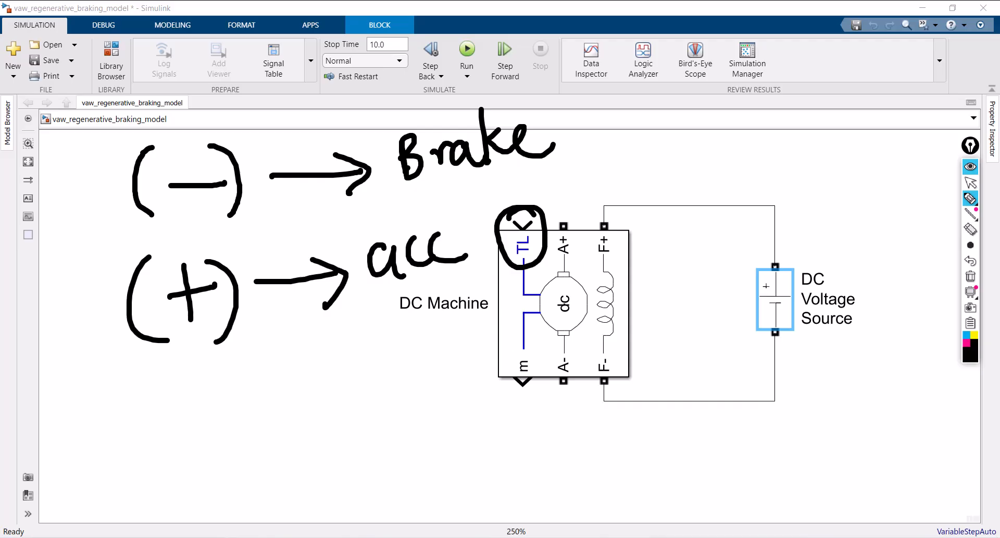
pyautogui.click(970, 276)
pyautogui.click(971, 183)
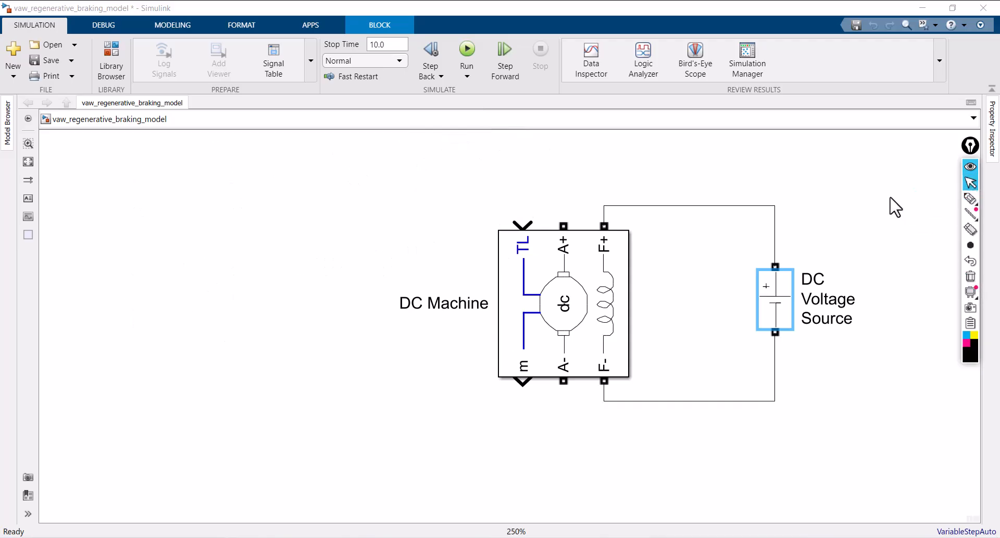
# Add a Step block above the DC Machine and wire its output to the machine's TL input
pyautogui.click(425, 164)
pyautogui.doubleClick(420, 154)
pyautogui.write('s')
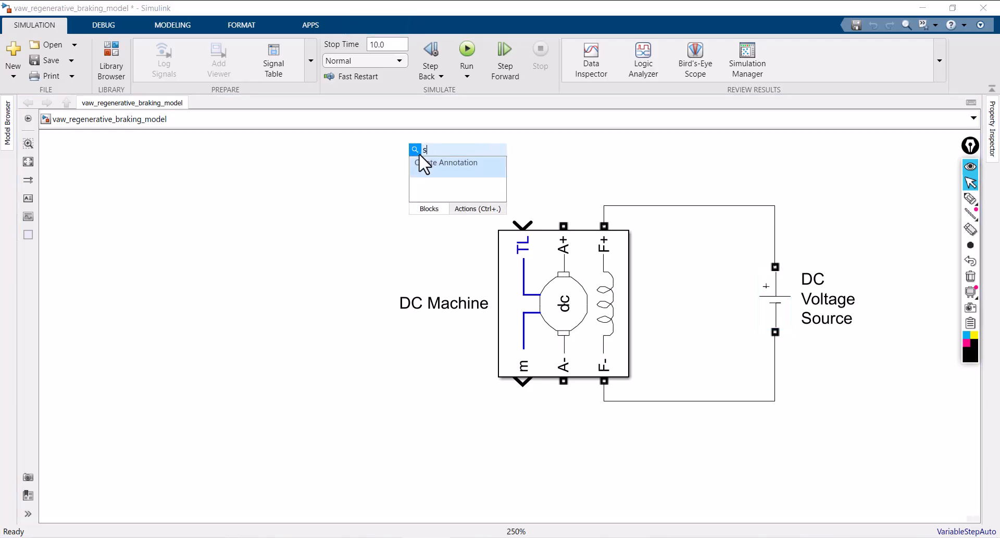
pyautogui.write('tep')
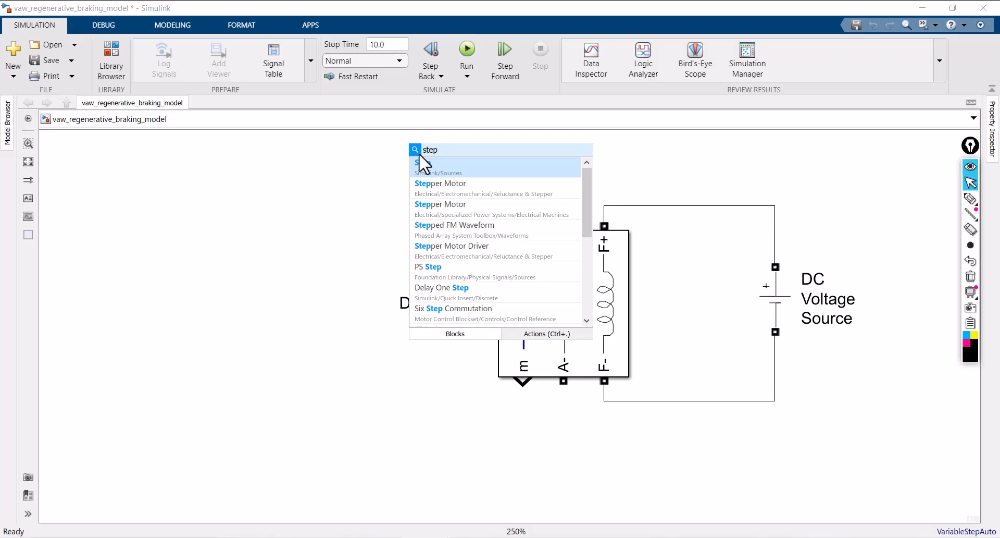
pyautogui.click(445, 170)
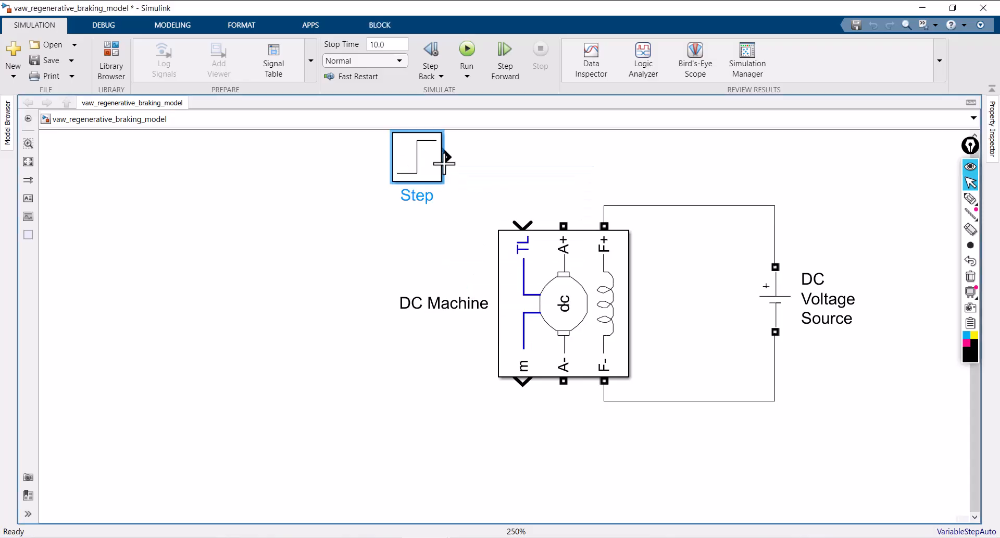
pyautogui.moveTo(444, 157); pyautogui.dragTo(525, 222)
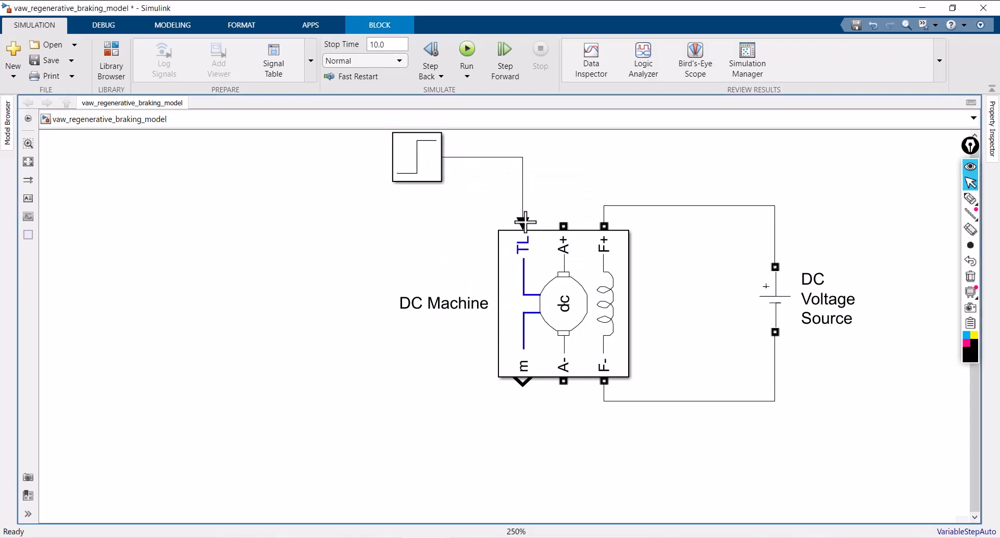
# Rename the Step block feeding the TL input to "Torque"
pyautogui.click(417, 176)
pyautogui.click(423, 174)
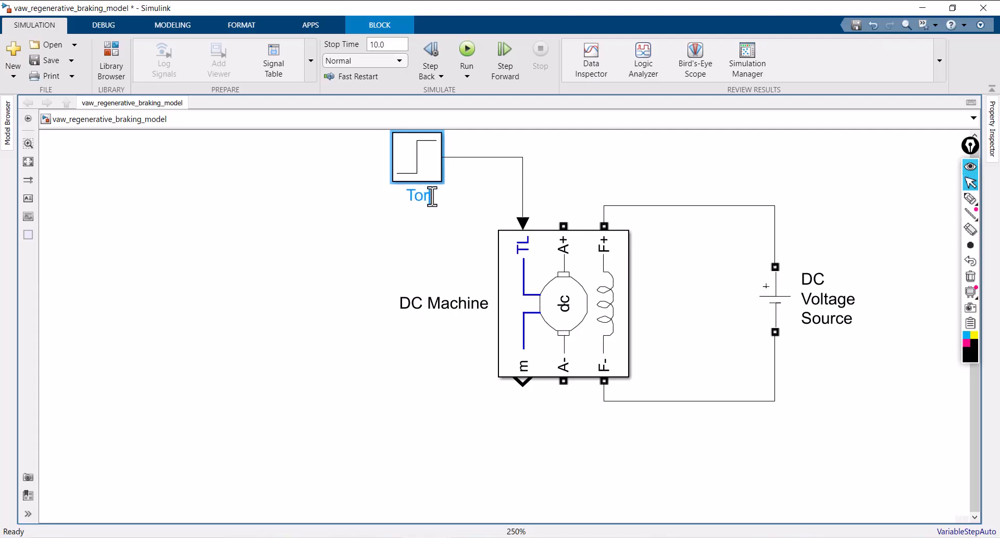
pyautogui.write('Torque')
pyautogui.click(453, 228)
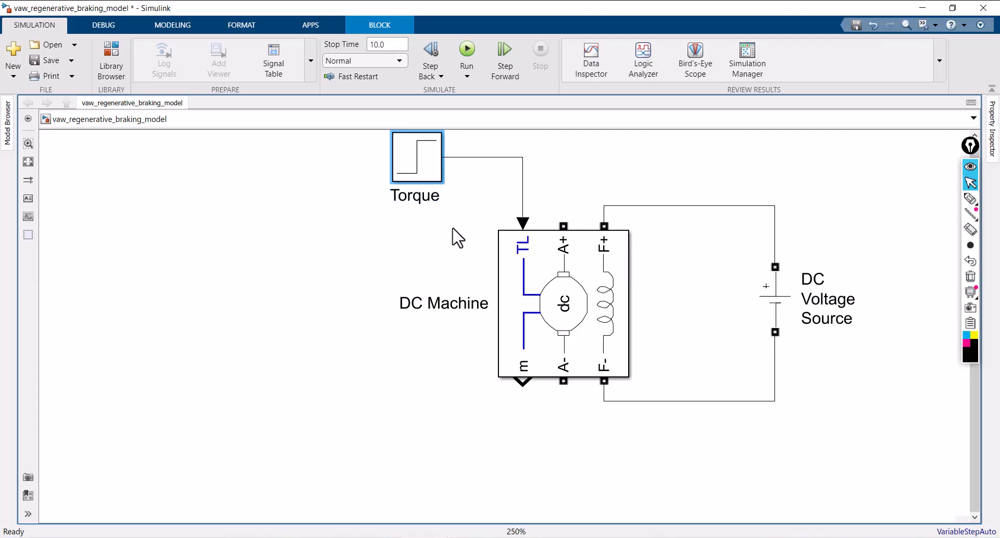
pyautogui.click(445, 198)
pyautogui.click(431, 173)
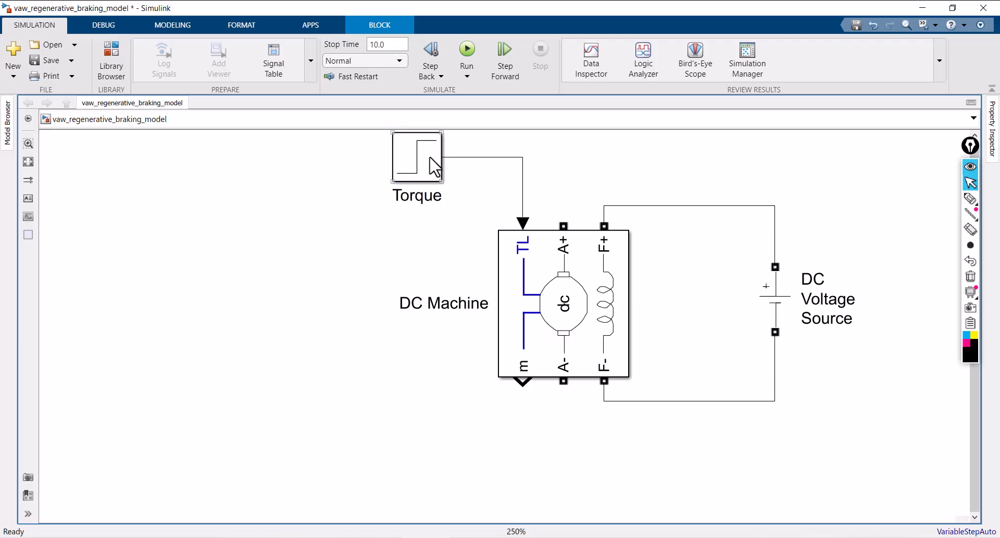
# Set the Torque block's step time to 7, initial value to -20 and final value to 10
pyautogui.click(430, 158)
pyautogui.doubleClick(431, 158)
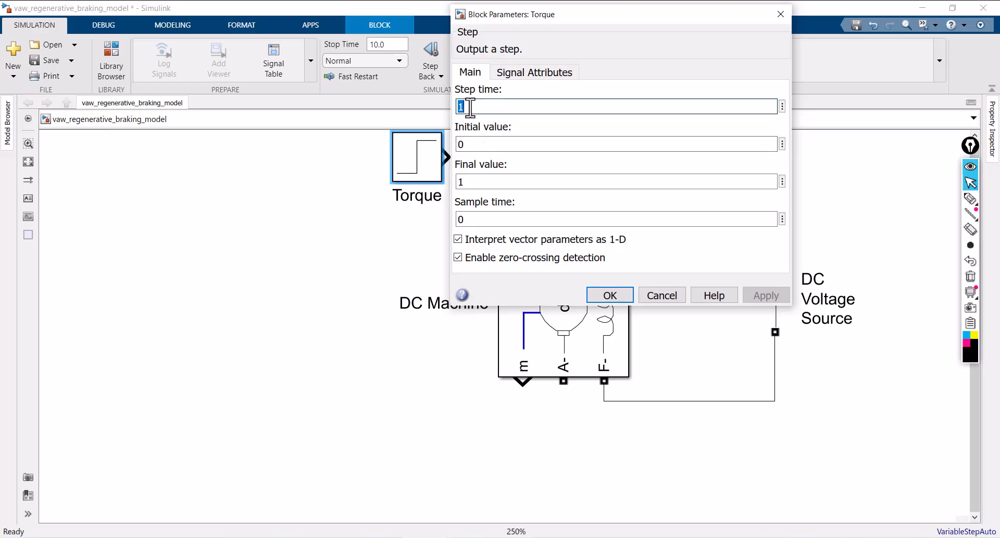
pyautogui.write('7')
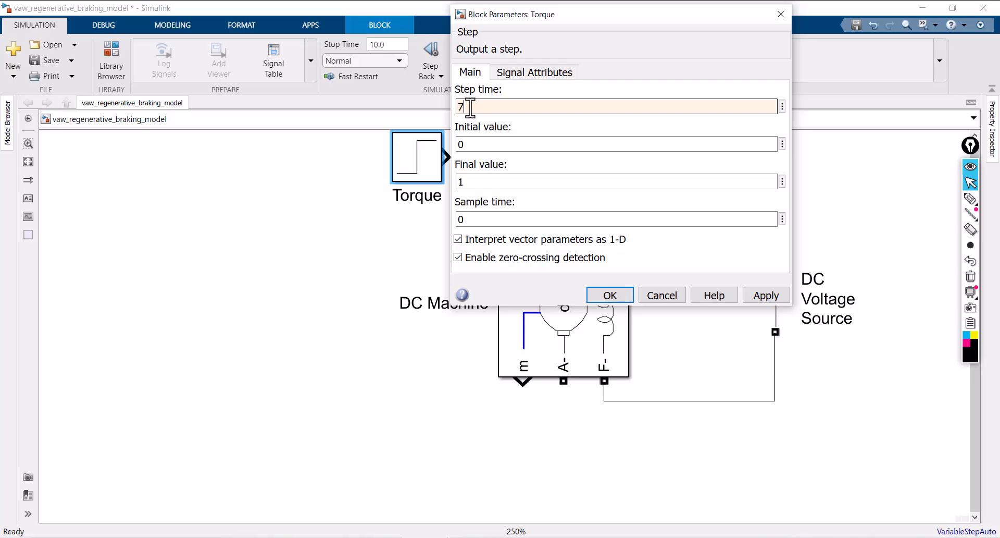
pyautogui.doubleClick(470, 144)
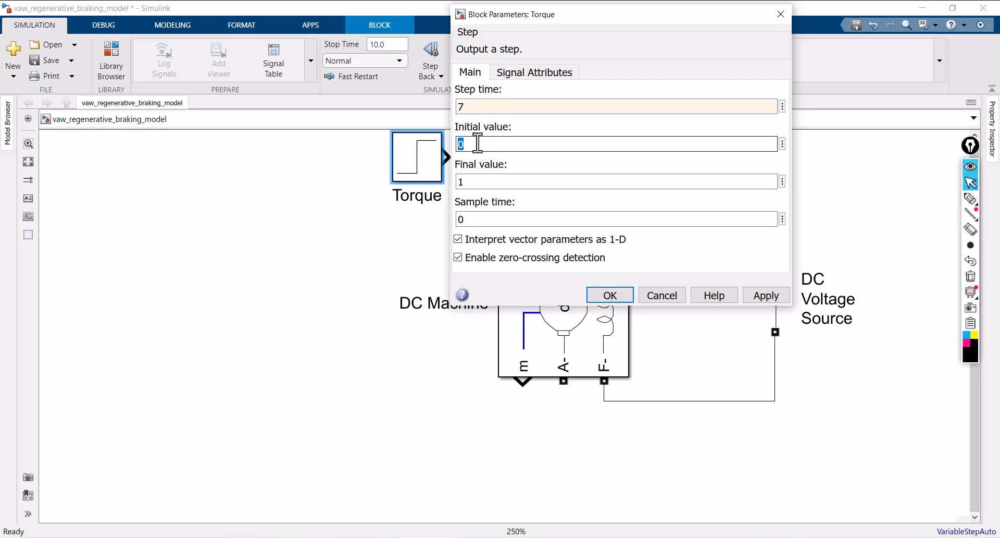
pyautogui.write('-2')
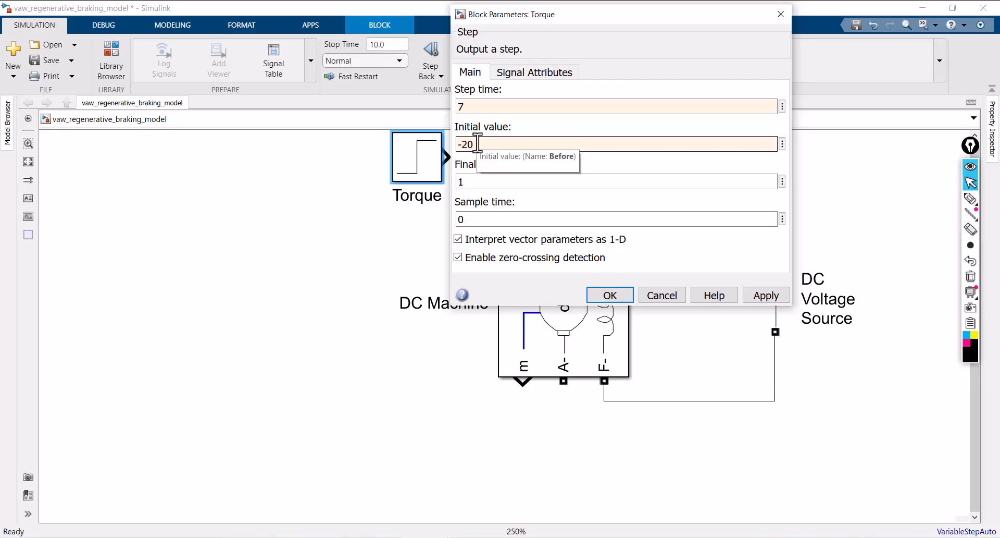
pyautogui.click(480, 181)
pyautogui.write('1')
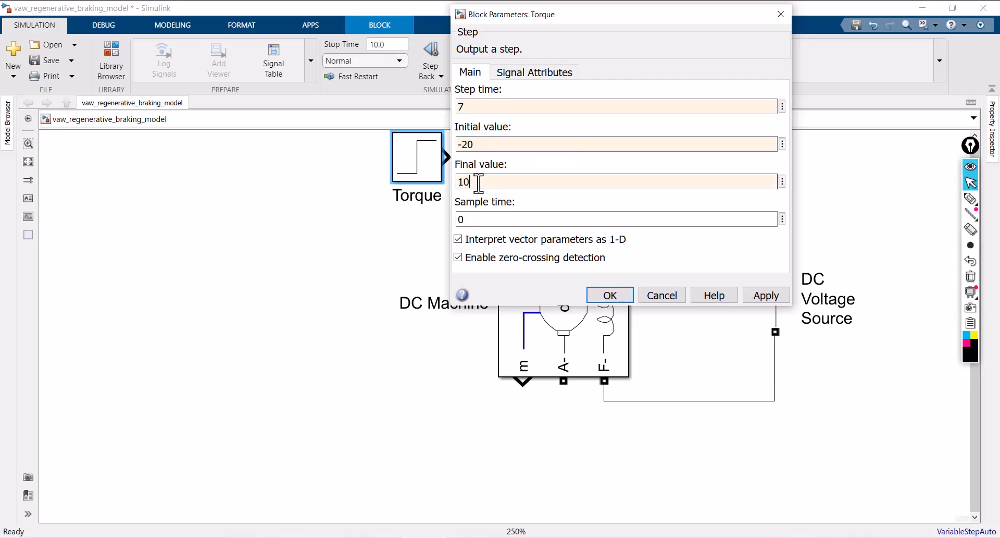
pyautogui.click(766, 295)
pyautogui.click(610, 295)
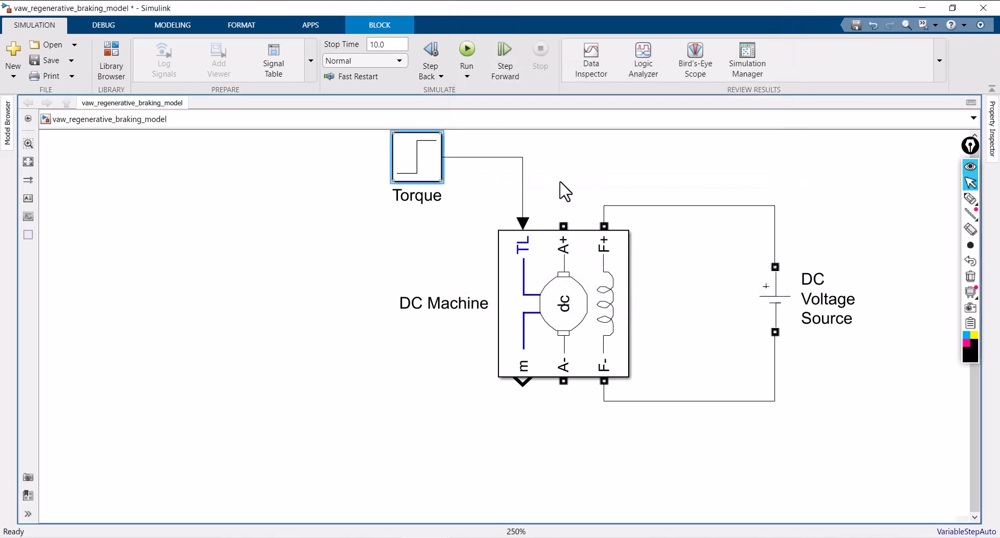
# Handwrite "0 – 7" over the reopened Torque parameters, with a double arrow down to "−20" and "Brake" below
pyautogui.click(970, 198)
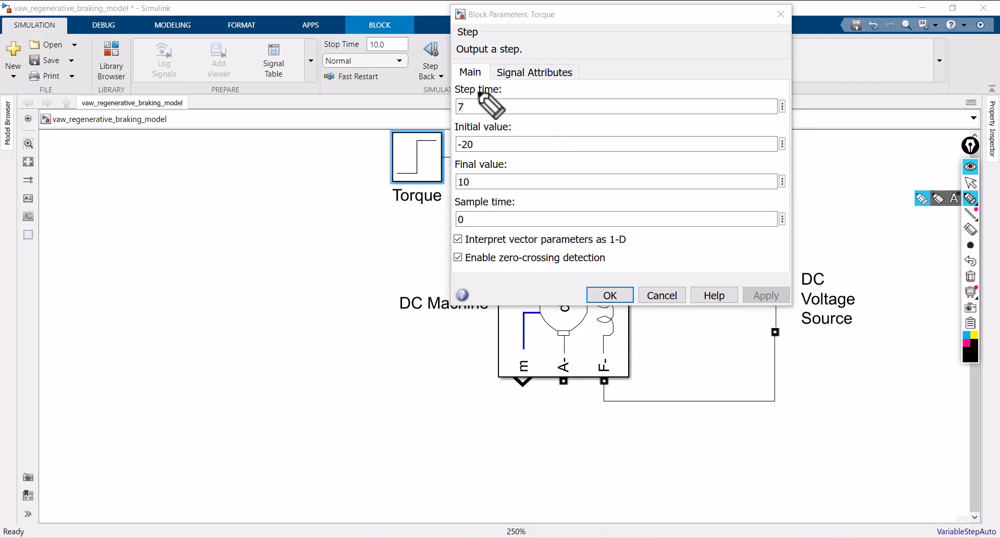
pyautogui.moveTo(594, 69)
pyautogui.mouseDown()
pyautogui.moveTo(581, 83)
pyautogui.moveTo(691, 75)
pyautogui.mouseUp()
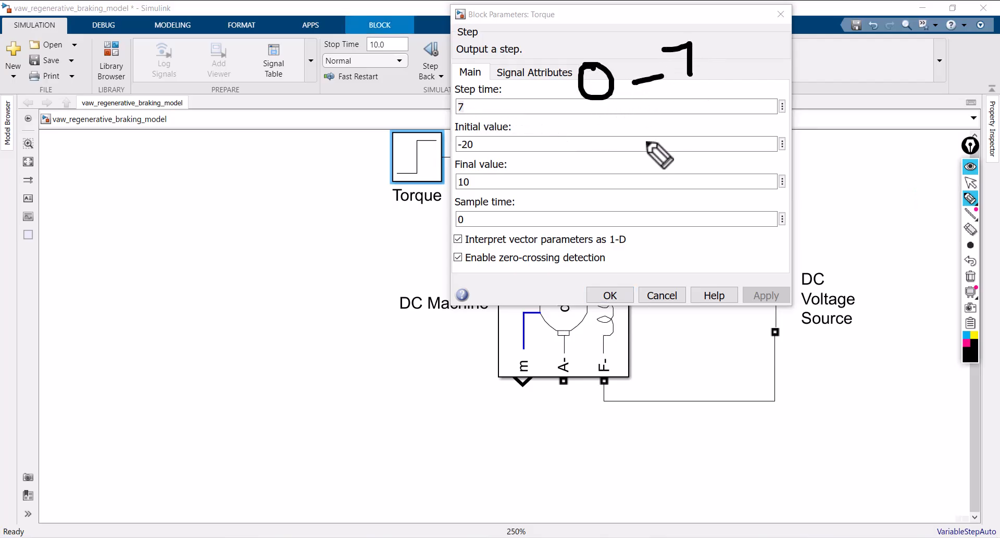
pyautogui.moveTo(645, 111); pyautogui.dragTo(676, 177)
pyautogui.moveTo(633, 146); pyautogui.dragTo(685, 144)
pyautogui.moveTo(600, 230)
pyautogui.mouseDown()
pyautogui.moveTo(653, 216)
pyautogui.moveTo(678, 227)
pyautogui.moveTo(708, 205)
pyautogui.mouseUp()
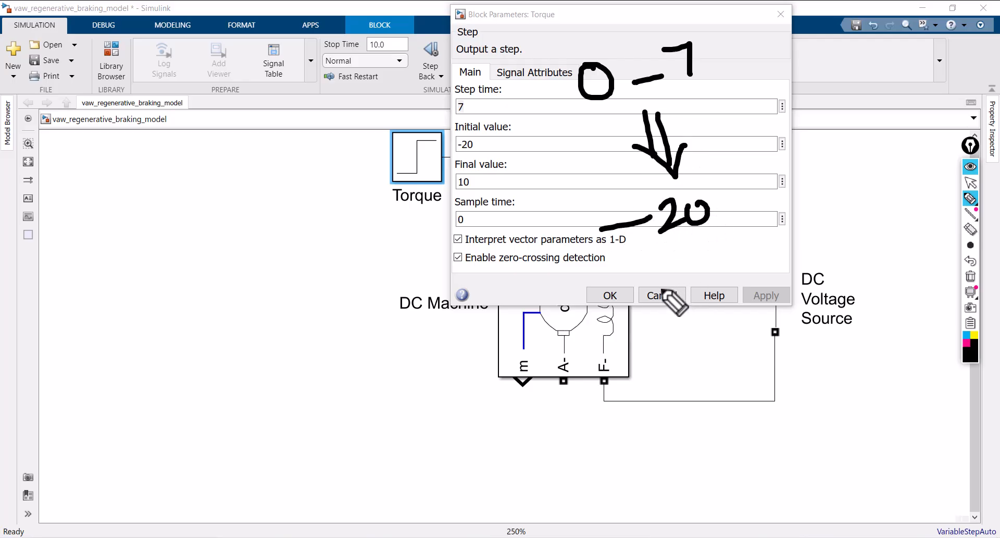
pyautogui.moveTo(649, 267)
pyautogui.mouseDown()
pyautogui.moveTo(655, 307)
pyautogui.moveTo(698, 275)
pyautogui.moveTo(723, 276)
pyautogui.mouseUp()
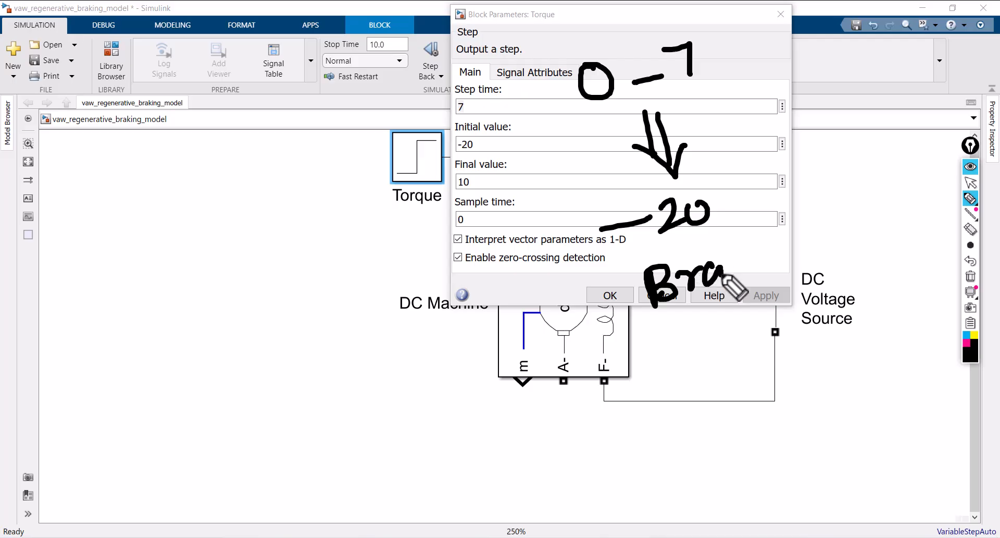
pyautogui.moveTo(739, 243); pyautogui.dragTo(739, 284)
pyautogui.moveTo(756, 257)
pyautogui.mouseDown()
pyautogui.moveTo(762, 286)
pyautogui.moveTo(779, 271)
pyautogui.mouseUp()
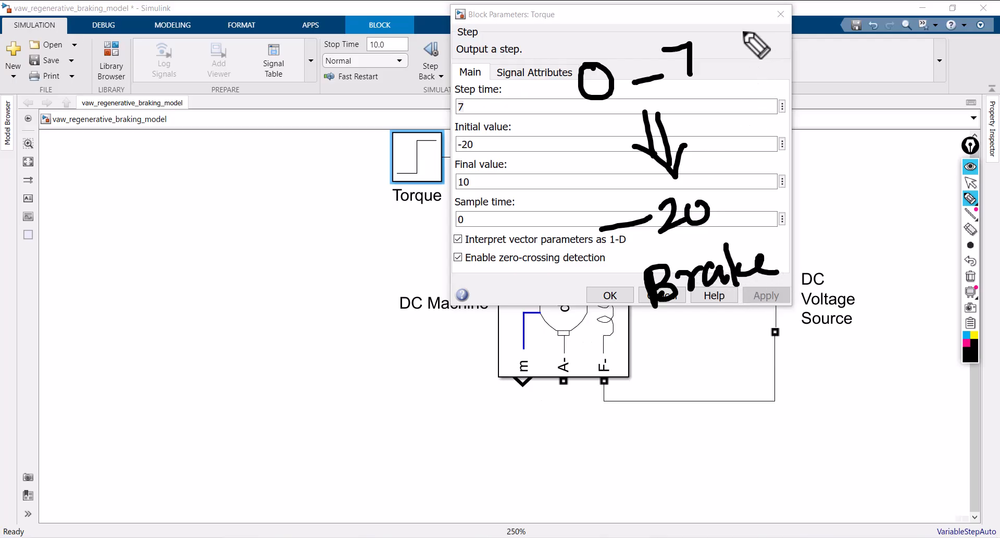
# Handwrite "7 – 10" beside the first note, with a double arrow down to "10", "Motor" and an acceleration note below
pyautogui.moveTo(736, 32)
pyautogui.mouseDown()
pyautogui.moveTo(776, 25)
pyautogui.moveTo(769, 73)
pyautogui.mouseUp()
pyautogui.moveTo(794, 49); pyautogui.dragTo(828, 45)
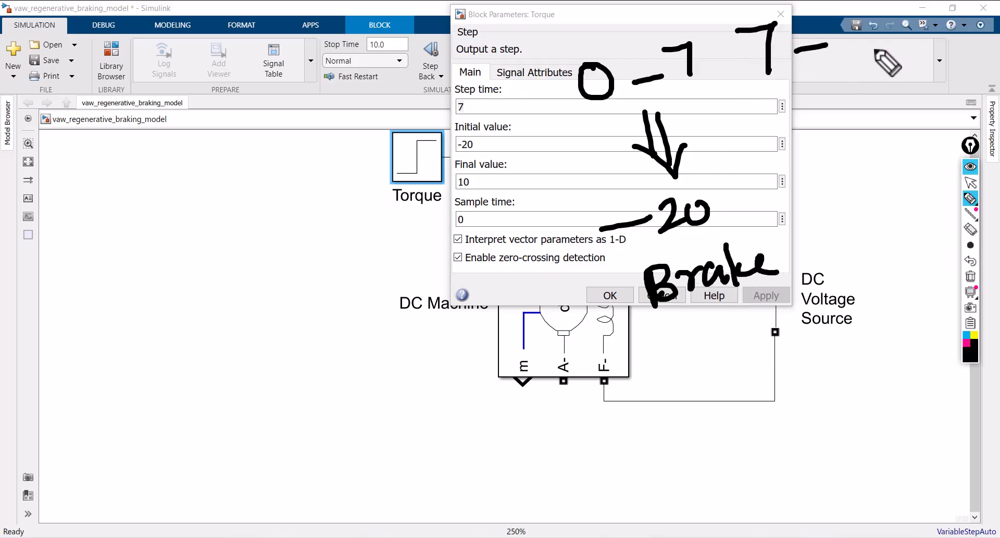
pyautogui.moveTo(358, 61); pyautogui.dragTo(433, 47)
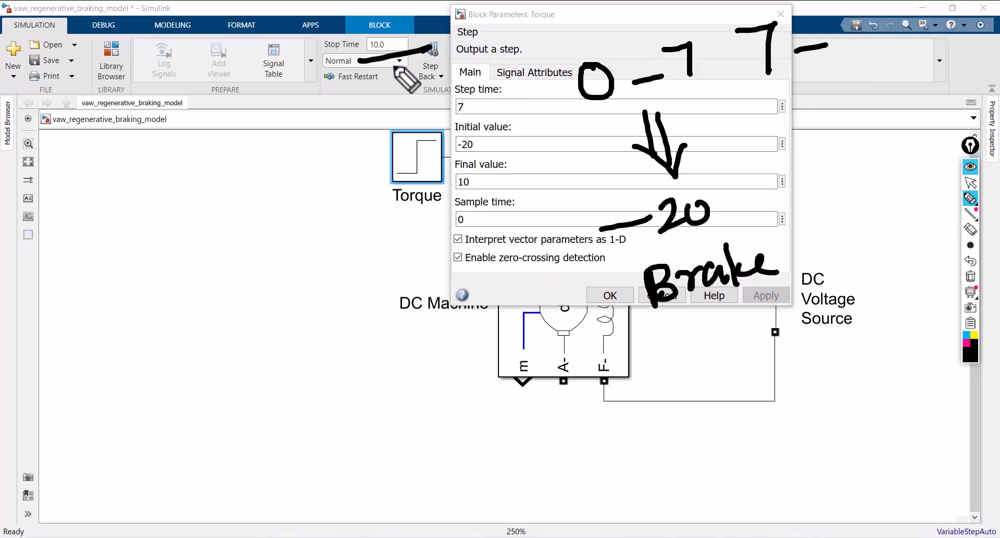
pyautogui.moveTo(833, 21); pyautogui.dragTo(840, 54)
pyautogui.moveTo(869, 20)
pyautogui.mouseDown()
pyautogui.moveTo(884, 40)
pyautogui.moveTo(866, 20)
pyautogui.mouseUp()
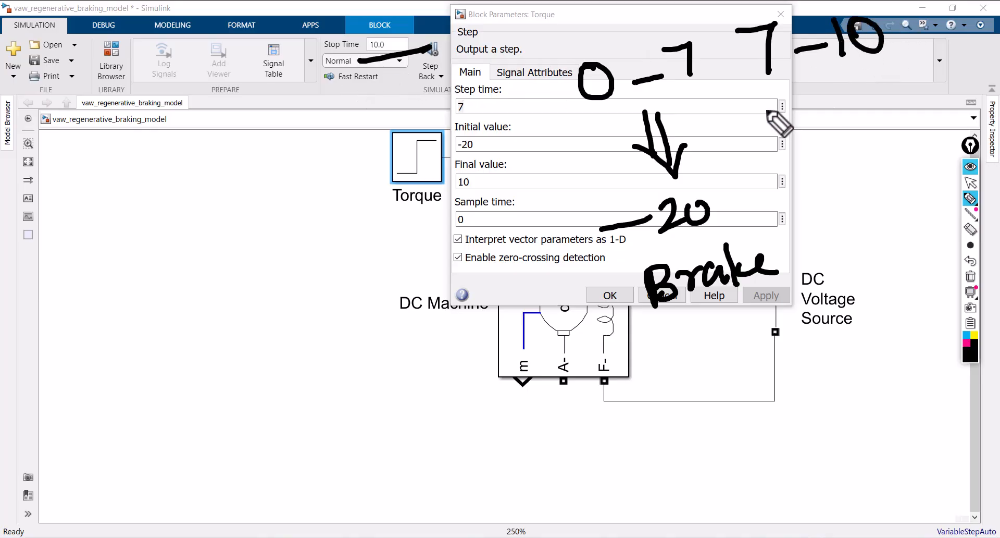
pyautogui.moveTo(816, 75)
pyautogui.mouseDown()
pyautogui.moveTo(836, 115)
pyautogui.moveTo(850, 117)
pyautogui.moveTo(869, 93)
pyautogui.mouseUp()
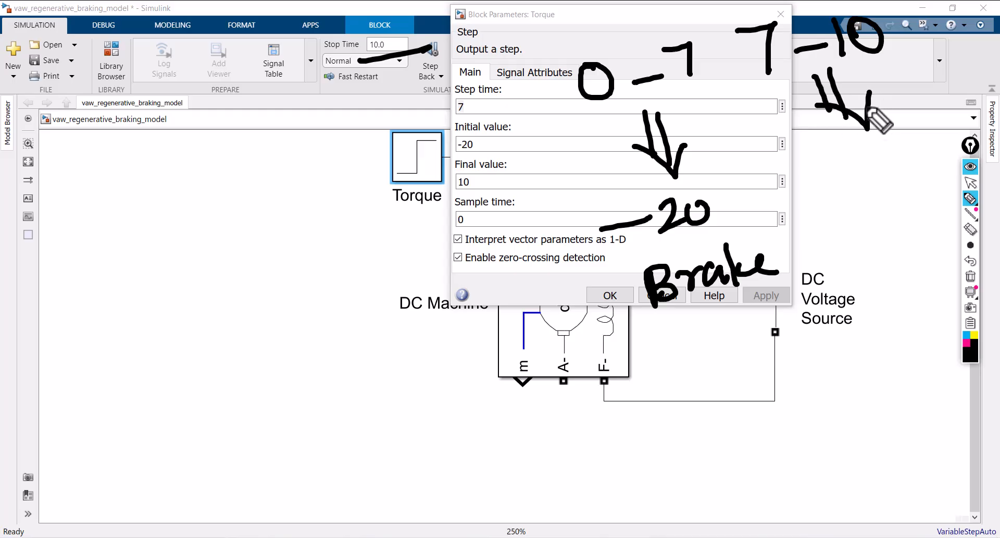
pyautogui.moveTo(831, 164)
pyautogui.mouseDown()
pyautogui.moveTo(838, 199)
pyautogui.moveTo(863, 175)
pyautogui.mouseUp()
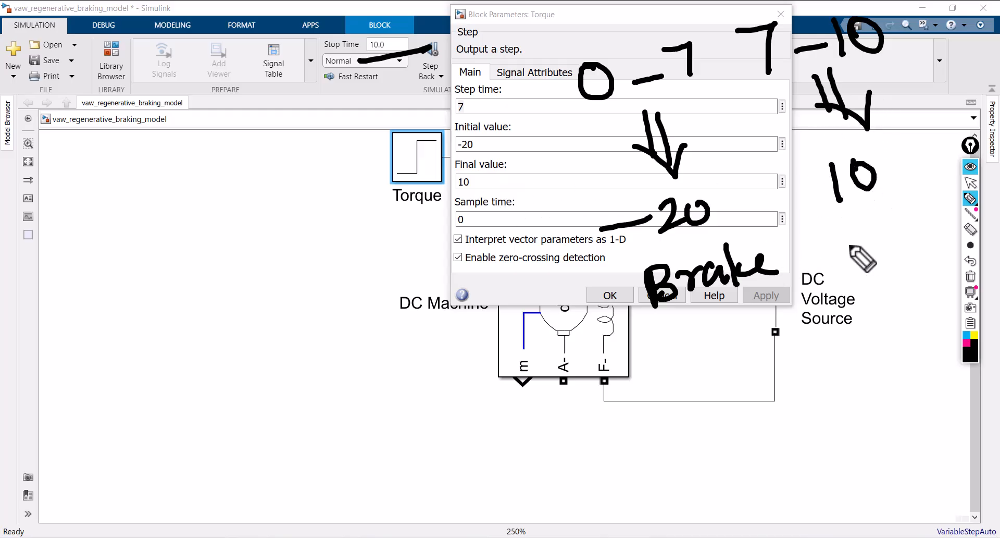
pyautogui.moveTo(843, 266)
pyautogui.mouseDown()
pyautogui.moveTo(836, 222)
pyautogui.moveTo(868, 249)
pyautogui.moveTo(885, 245)
pyautogui.mouseUp()
pyautogui.moveTo(897, 192)
pyautogui.mouseDown()
pyautogui.moveTo(904, 239)
pyautogui.moveTo(940, 185)
pyautogui.mouseUp()
pyautogui.moveTo(855, 306)
pyautogui.mouseDown()
pyautogui.moveTo(863, 276)
pyautogui.moveTo(871, 307)
pyautogui.mouseUp()
pyautogui.moveTo(850, 293); pyautogui.dragTo(907, 287)
pyautogui.moveTo(921, 269); pyautogui.dragTo(947, 279)
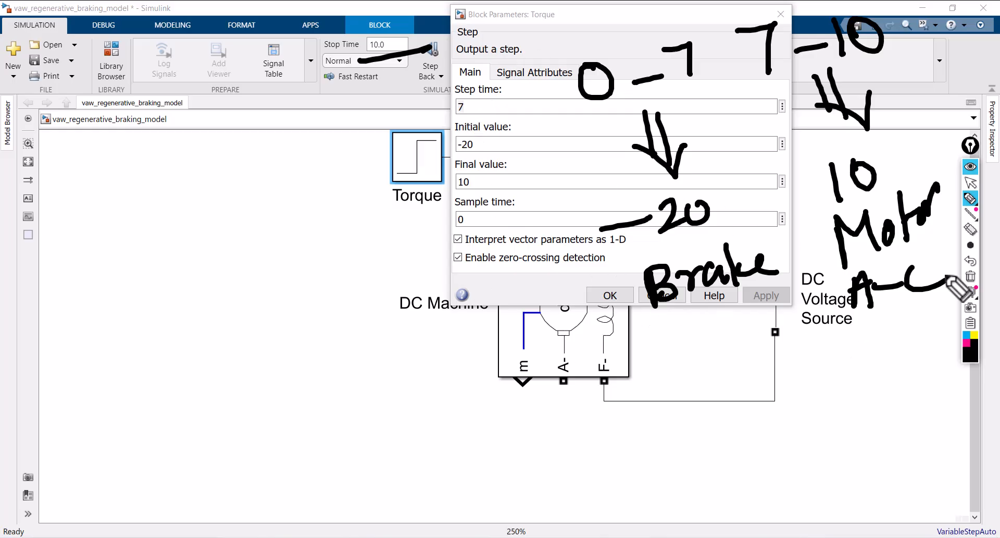
# Clear all pen annotations and close the Torque block's parameters
pyautogui.click(970, 276)
pyautogui.click(971, 182)
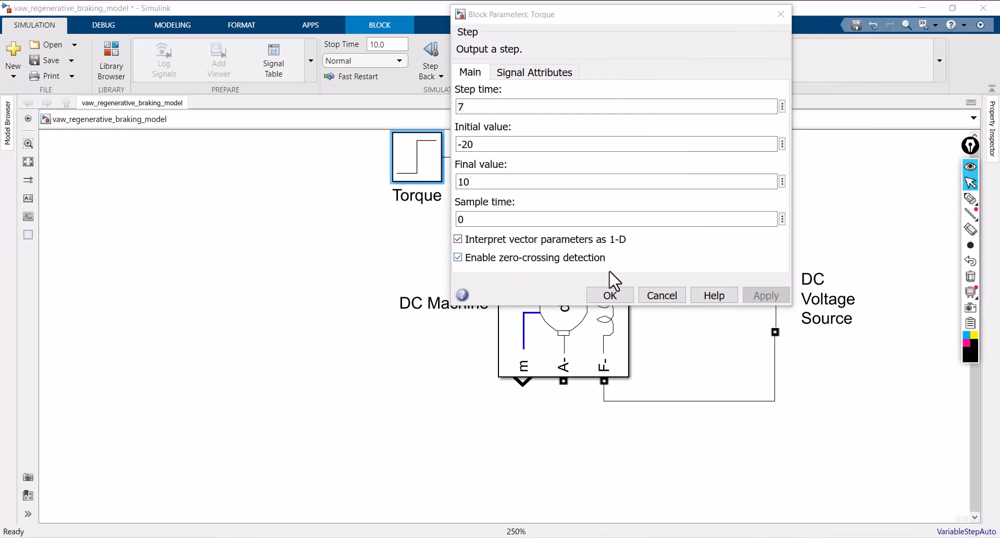
pyautogui.click(617, 295)
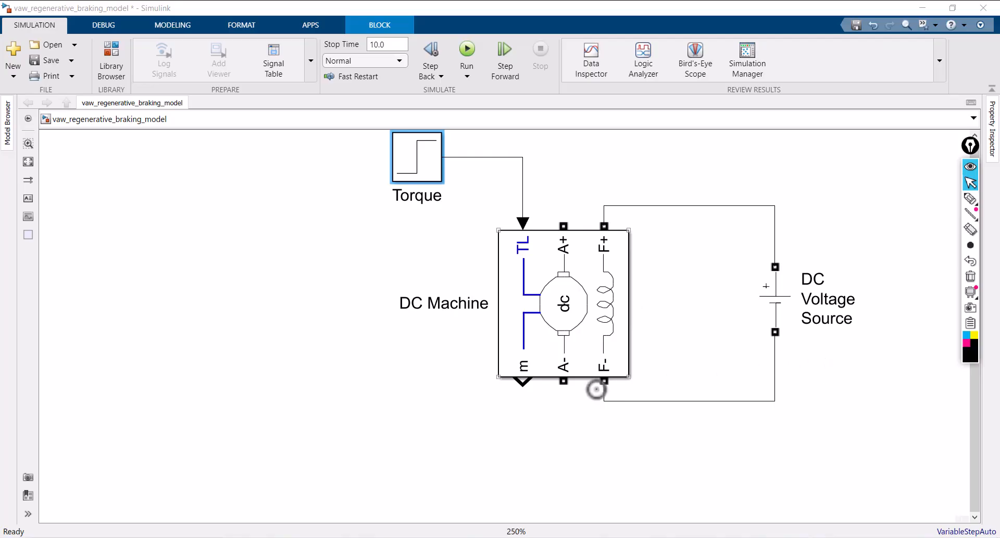
# Add a Series RLC Branch block beside the DC Machine and place a duplicate of it above the original
pyautogui.click(565, 422)
pyautogui.press('space')
pyautogui.scroll(-4, 860, 380)
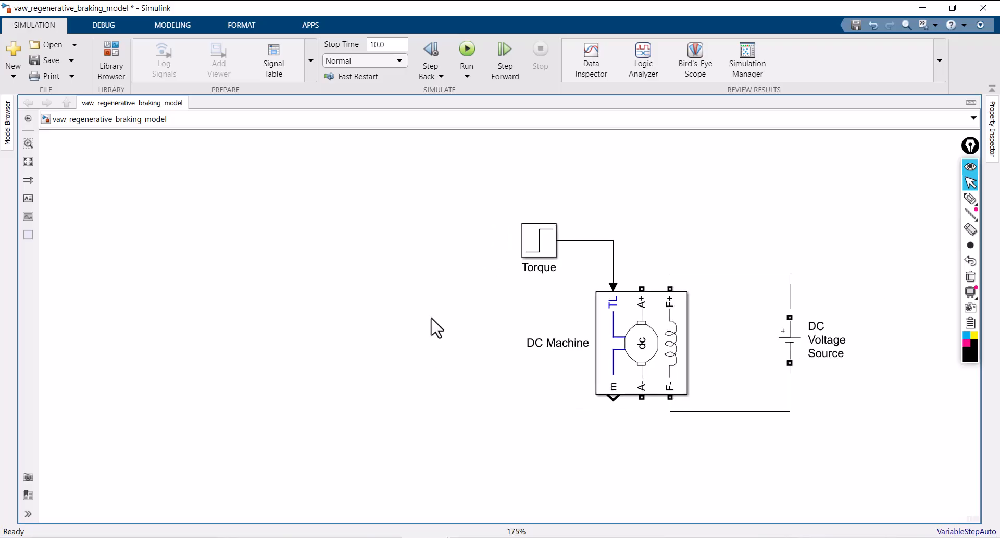
pyautogui.doubleClick(431, 317)
pyautogui.write('ser')
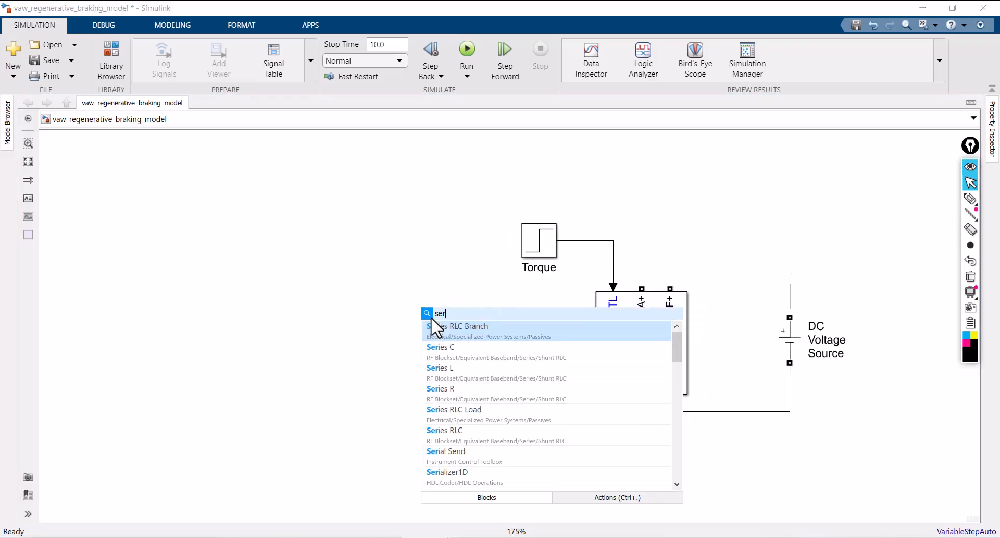
pyautogui.click(458, 335)
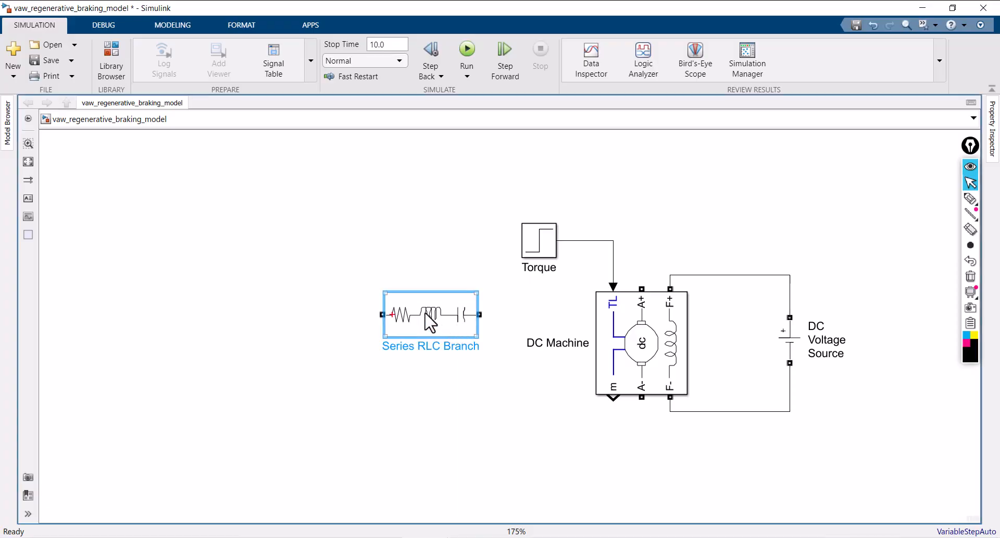
pyautogui.moveTo(424, 323); pyautogui.dragTo(355, 242)
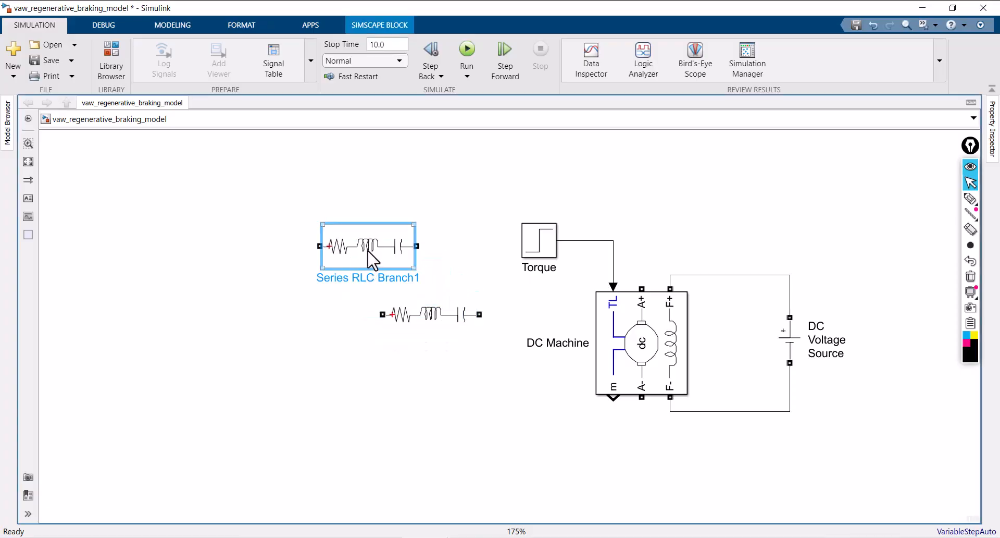
# Set the branch type of the duplicated Series RLC Branch to L
pyautogui.doubleClick(373, 258)
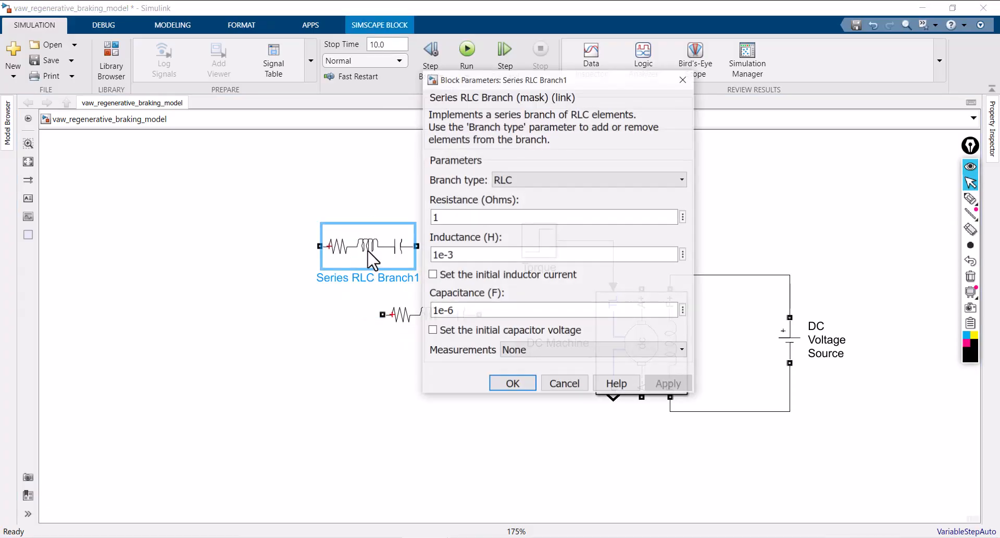
pyautogui.click(522, 181)
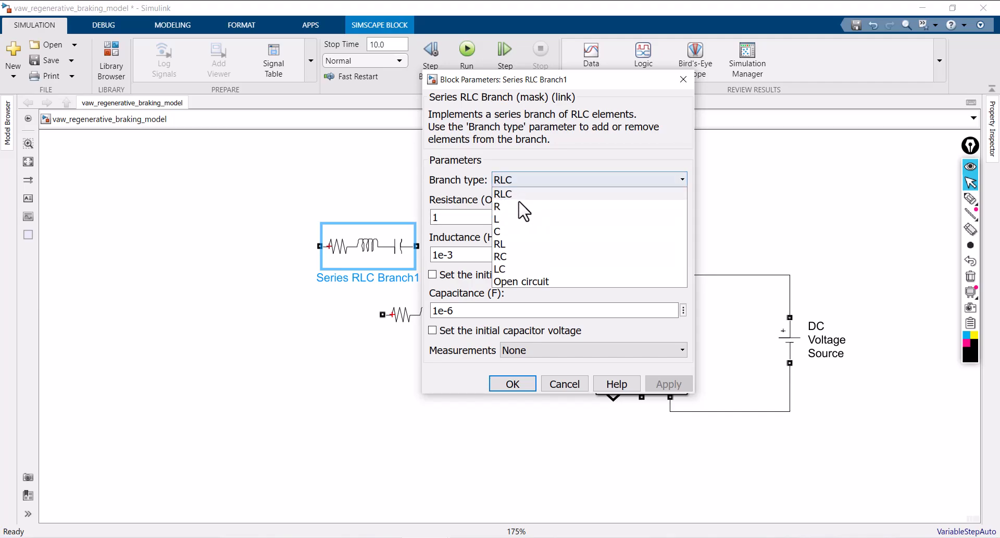
pyautogui.click(513, 216)
pyautogui.click(524, 290)
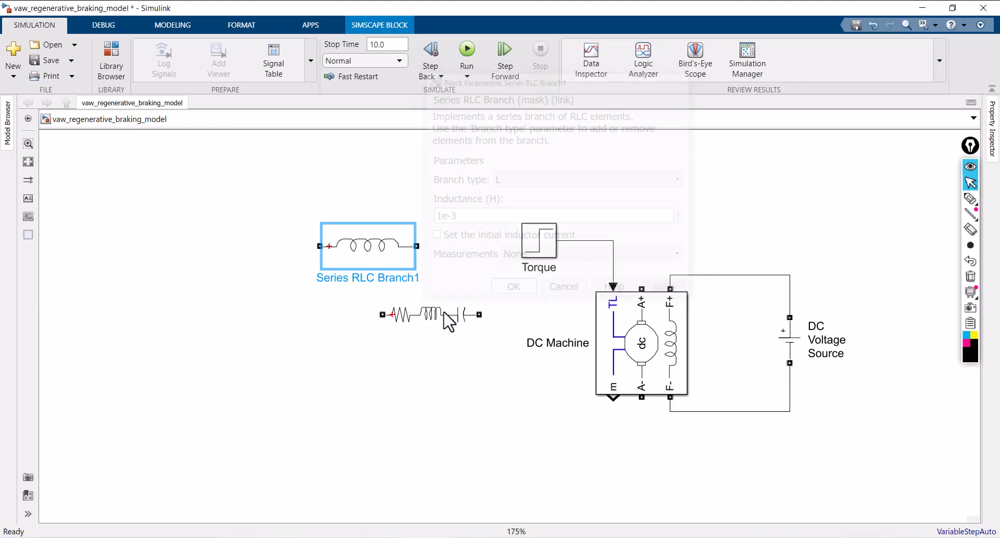
# Set the original Series RLC Branch's branch type to C and rotate the block to stand vertically
pyautogui.doubleClick(447, 320)
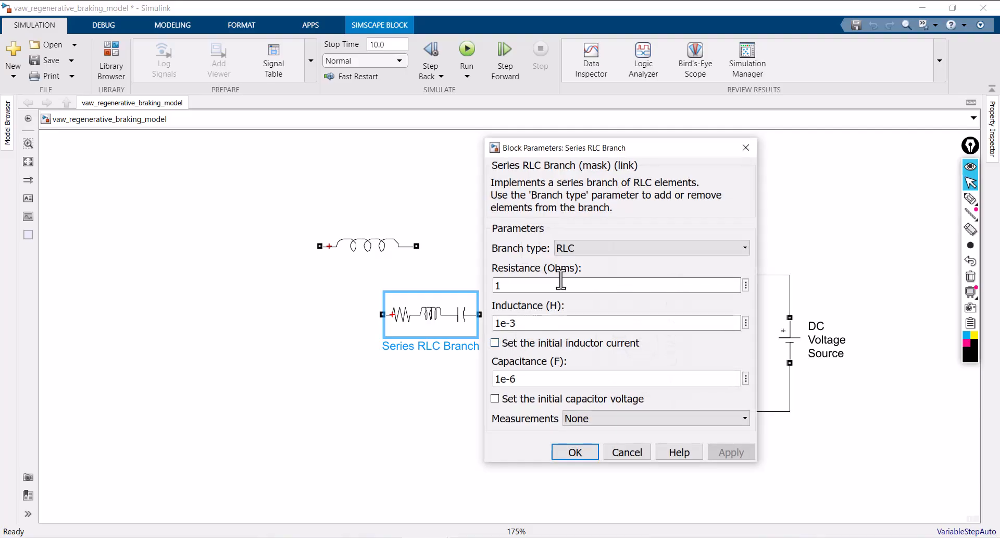
pyautogui.click(586, 249)
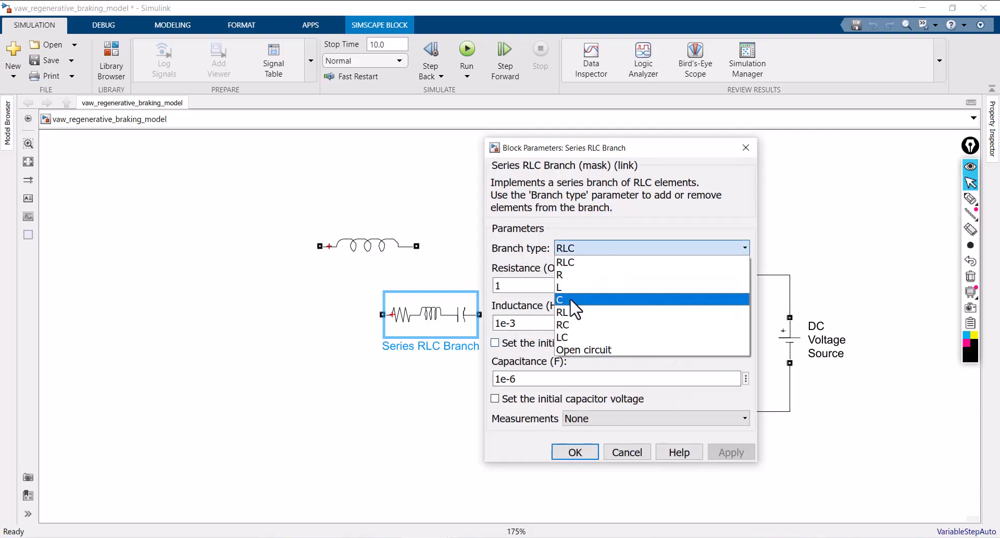
pyautogui.click(581, 298)
pyautogui.click(575, 354)
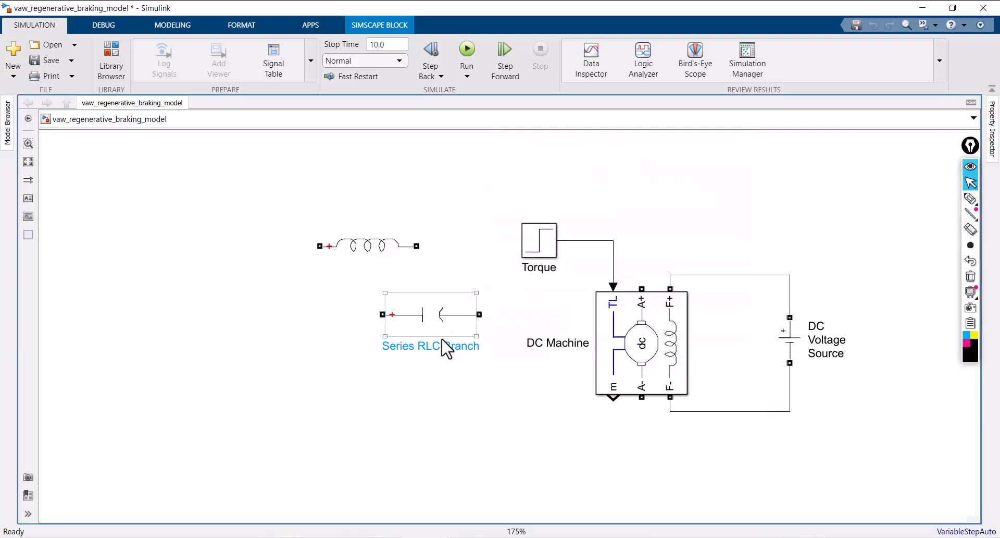
pyautogui.hotkey('ctrl', 'r')
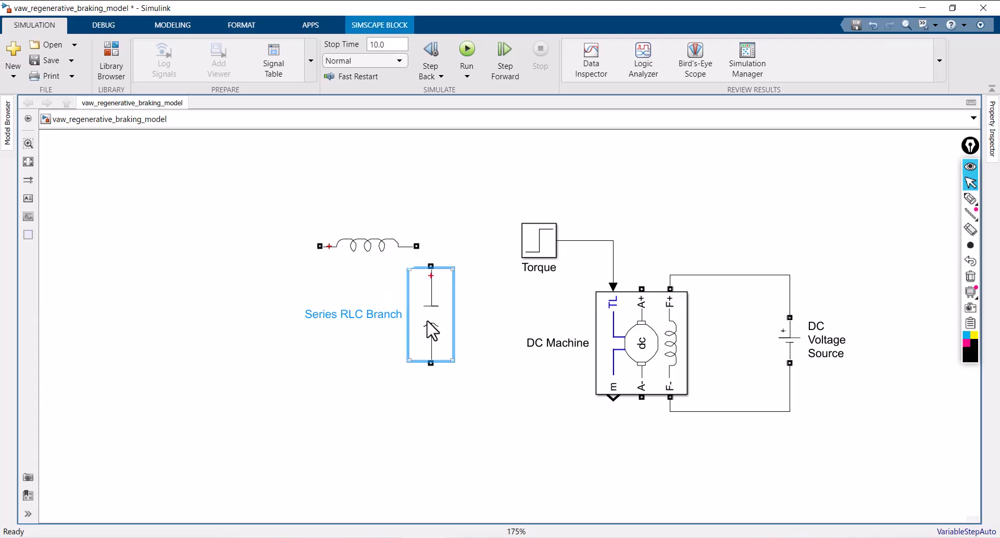
# Rename the capacitor branch as C and the inductor branch as L
pyautogui.press('BackSpace')
pyautogui.press('BackSpace')
pyautogui.press('BackSpace')
pyautogui.press('BackSpace')
pyautogui.press('BackSpace')
pyautogui.press('BackSpace')
pyautogui.press('BackSpace')
pyautogui.press('BackSpace')
pyautogui.press('BackSpace')
pyautogui.press('BackSpace')
pyautogui.press('BackSpace')
pyautogui.press('BackSpace')
pyautogui.press('BackSpace')
pyautogui.press('BackSpace')
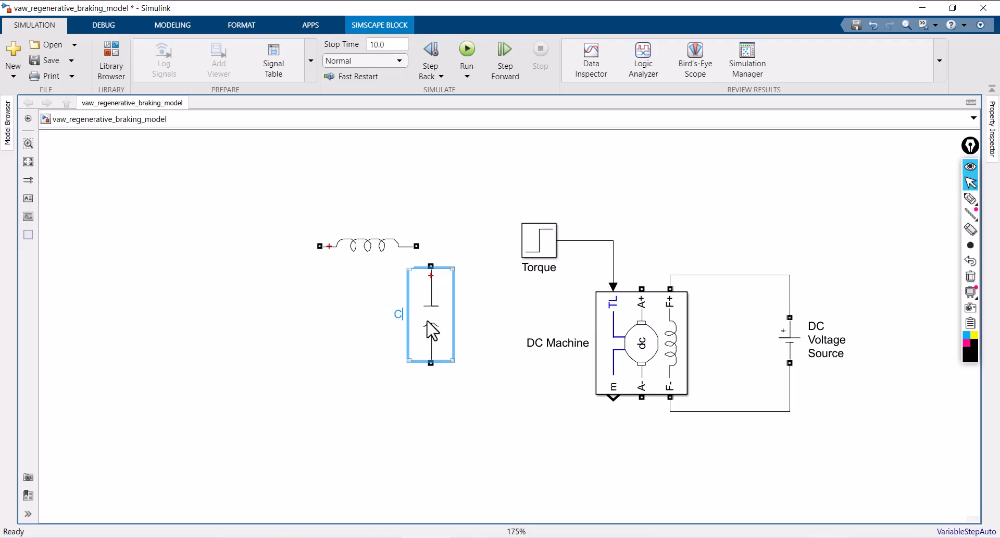
pyautogui.click(376, 243)
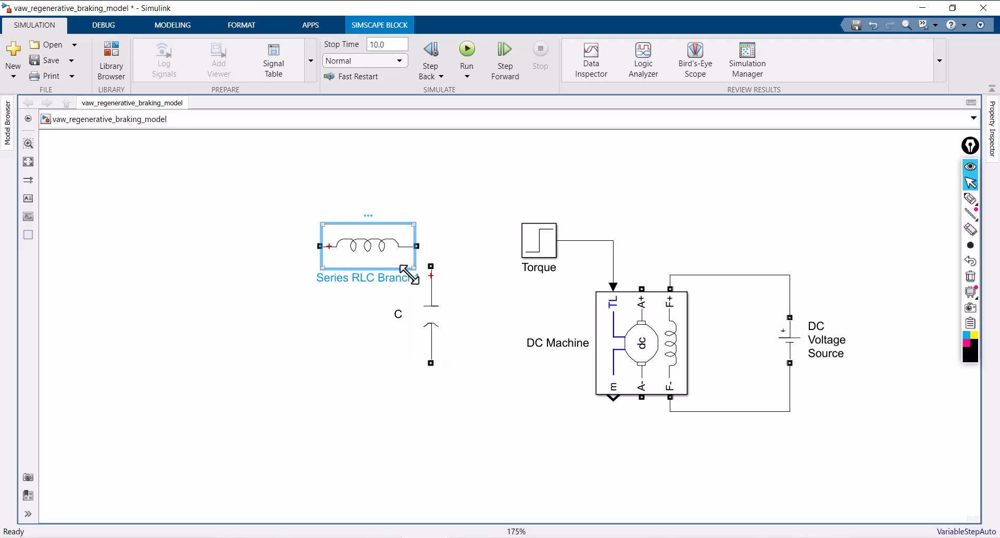
pyautogui.press('BackSpace')
pyautogui.press('BackSpace')
pyautogui.press('BackSpace')
pyautogui.press('BackSpace')
pyautogui.press('BackSpace')
pyautogui.press('BackSpace')
pyautogui.press('BackSpace')
pyautogui.press('BackSpace')
pyautogui.press('BackSpace')
pyautogui.press('BackSpace')
pyautogui.press('BackSpace')
pyautogui.press('BackSpace')
pyautogui.press('BackSpace')
pyautogui.press('BackSpace')
pyautogui.press('BackSpace')
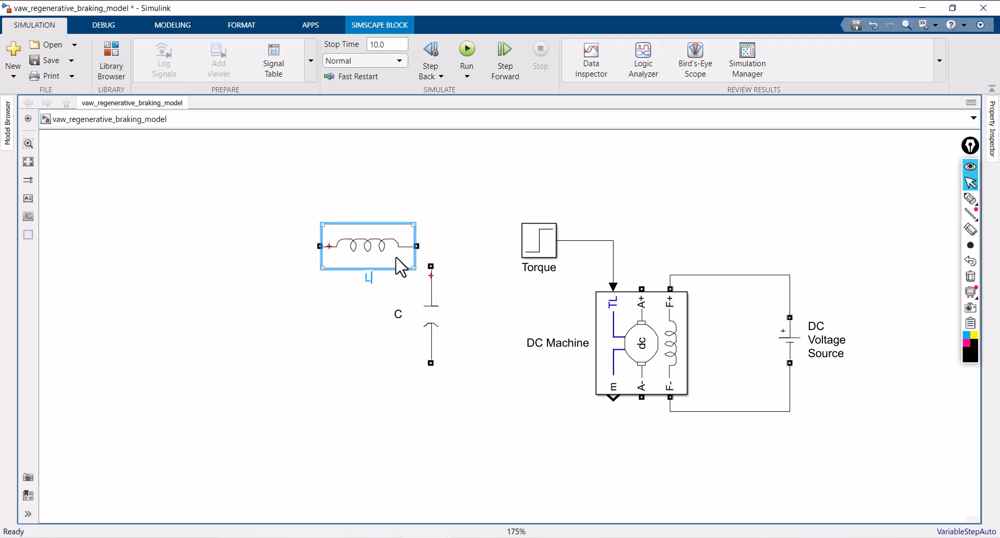
# Move L up out of the way, align C level with the DC Machine, and raise the Torque block to clear room for wiring
pyautogui.moveTo(403, 261); pyautogui.dragTo(358, 215)
pyautogui.moveTo(441, 298); pyautogui.dragTo(439, 341)
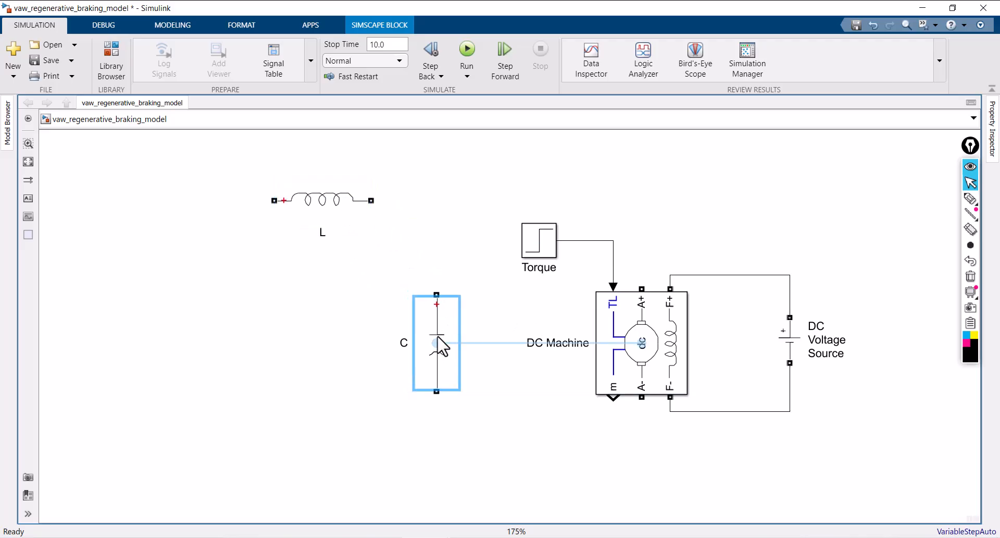
pyautogui.click(541, 251)
pyautogui.moveTo(541, 252); pyautogui.dragTo(536, 212)
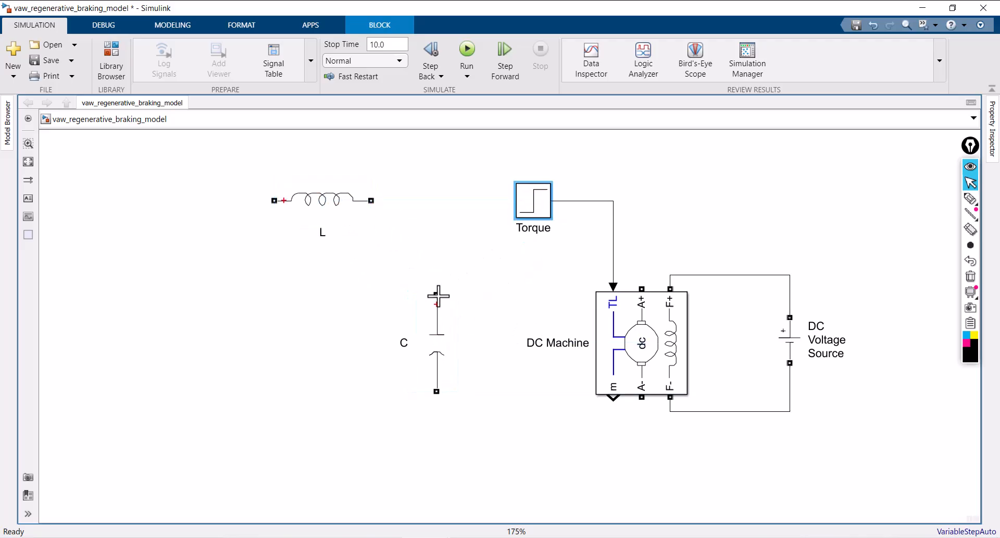
# Wire C across the DC Machine's A+ and A- terminals and connect L to the A+ line above the capacitor
pyautogui.moveTo(437, 294)
pyautogui.mouseDown()
pyautogui.moveTo(542, 259)
pyautogui.moveTo(642, 287)
pyautogui.mouseUp()
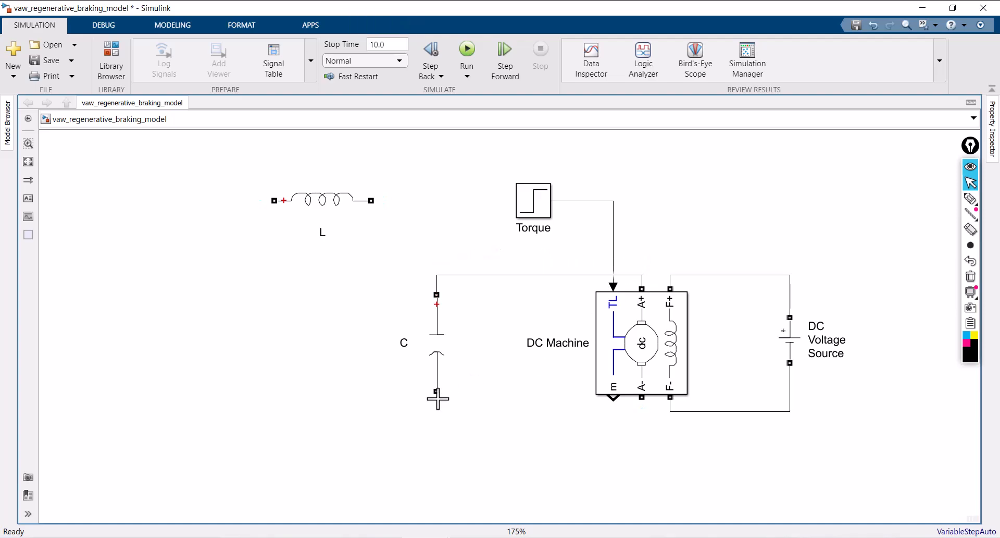
pyautogui.moveTo(436, 392)
pyautogui.mouseDown()
pyautogui.moveTo(583, 428)
pyautogui.moveTo(641, 406)
pyautogui.mouseUp()
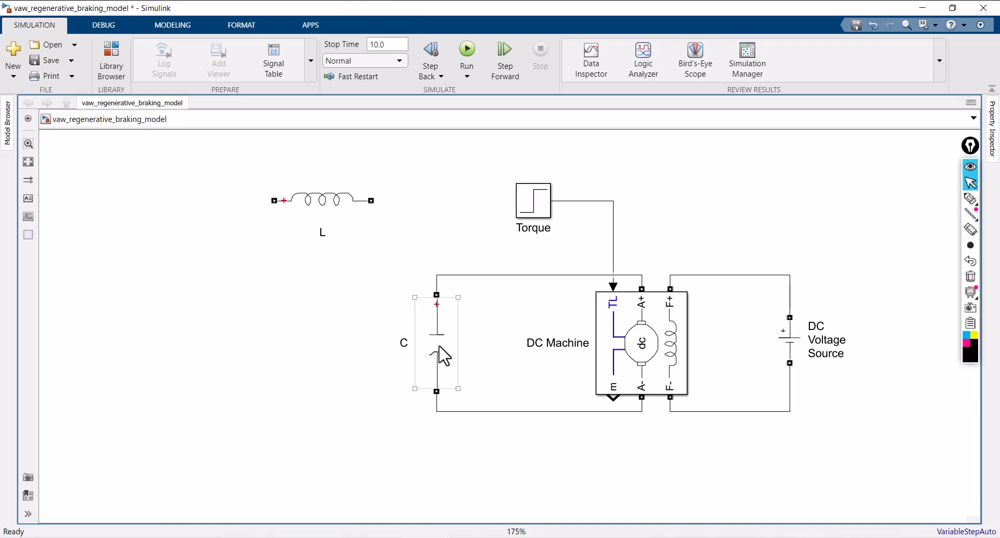
pyautogui.moveTo(443, 353); pyautogui.dragTo(488, 350)
pyautogui.moveTo(351, 217)
pyautogui.mouseDown()
pyautogui.moveTo(363, 272)
pyautogui.moveTo(483, 264)
pyautogui.mouseUp()
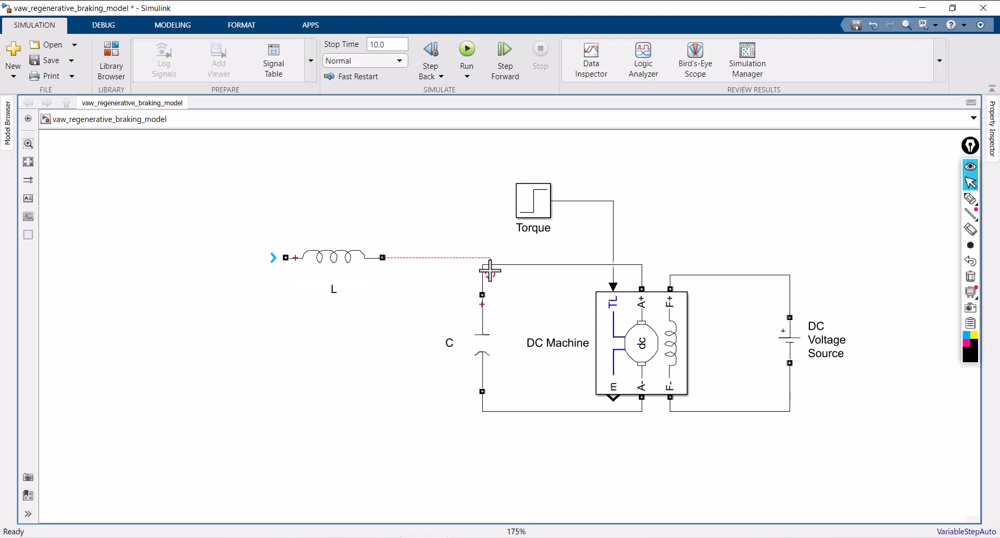
pyautogui.moveTo(358, 250); pyautogui.dragTo(401, 258)
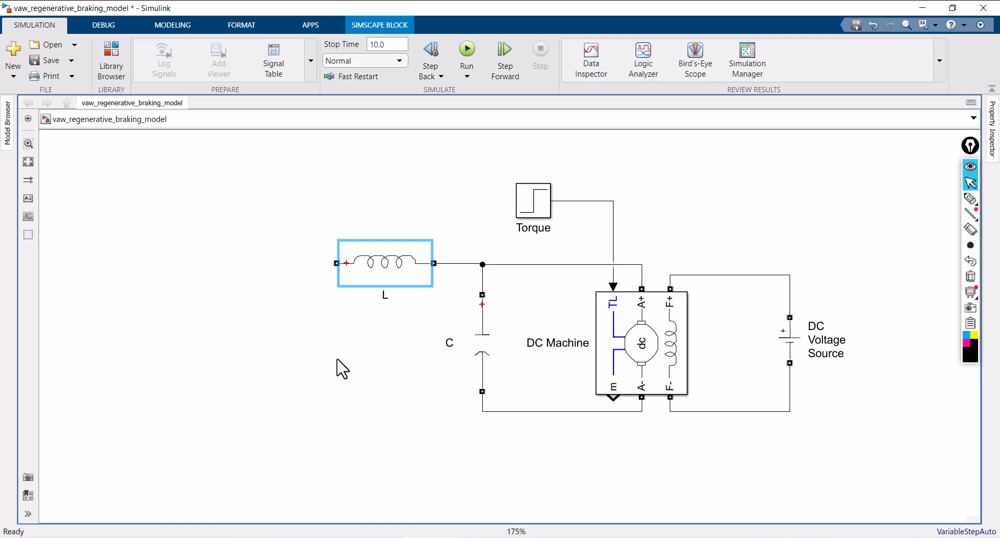
# Add a Mosfet block from the Specialized Power Systems power electronics library and place it below and beside L
pyautogui.click(365, 370)
pyautogui.doubleClick(360, 359)
pyautogui.write('osfe')
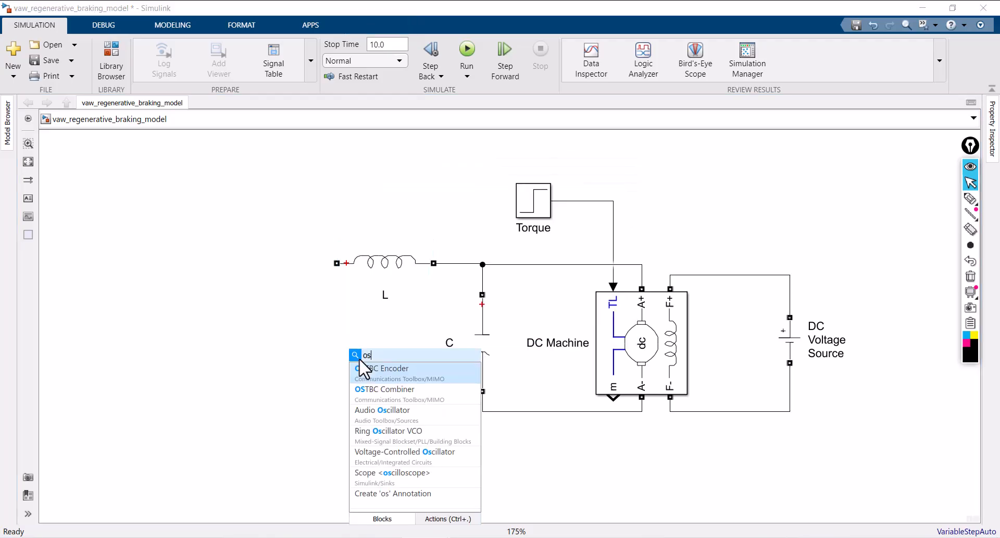
pyautogui.press('BackSpace')
pyautogui.press('BackSpace')
pyautogui.press('BackSpace')
pyautogui.press('BackSpace')
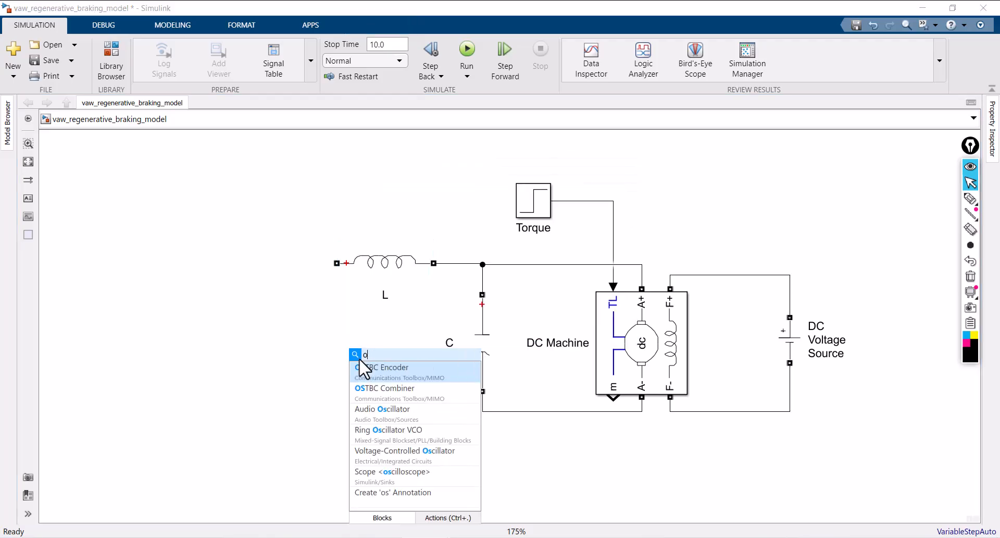
pyautogui.write('mosfet')
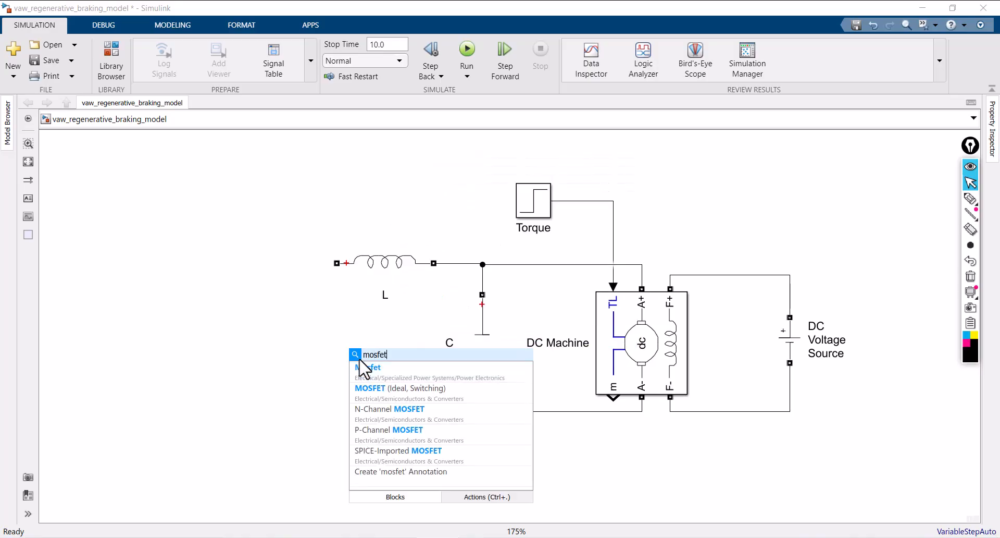
pyautogui.click(391, 371)
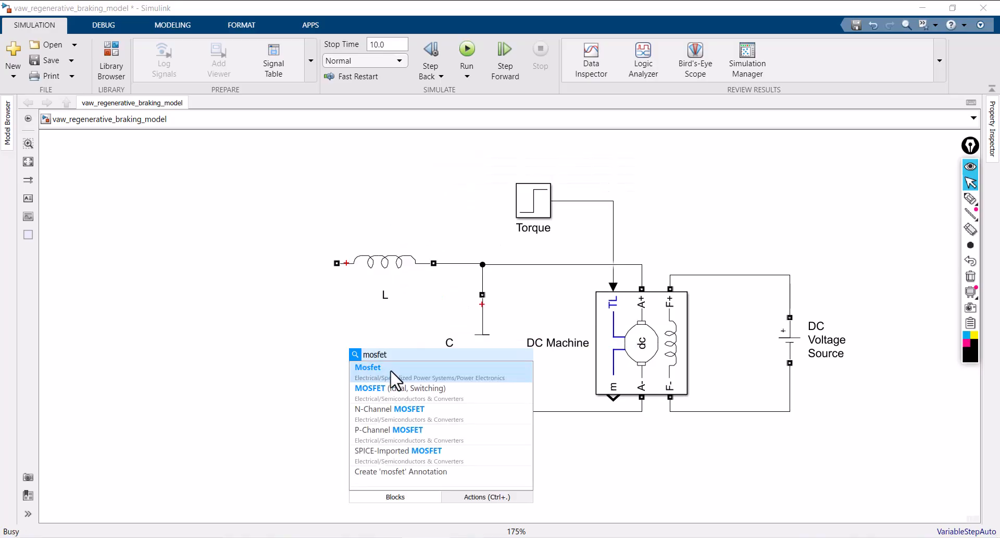
pyautogui.moveTo(371, 373); pyautogui.dragTo(317, 381)
# Try a Terminator block on the Mosfet's measurement output m and delete it together with its signal line
pyautogui.scroll(3, 276, 359)
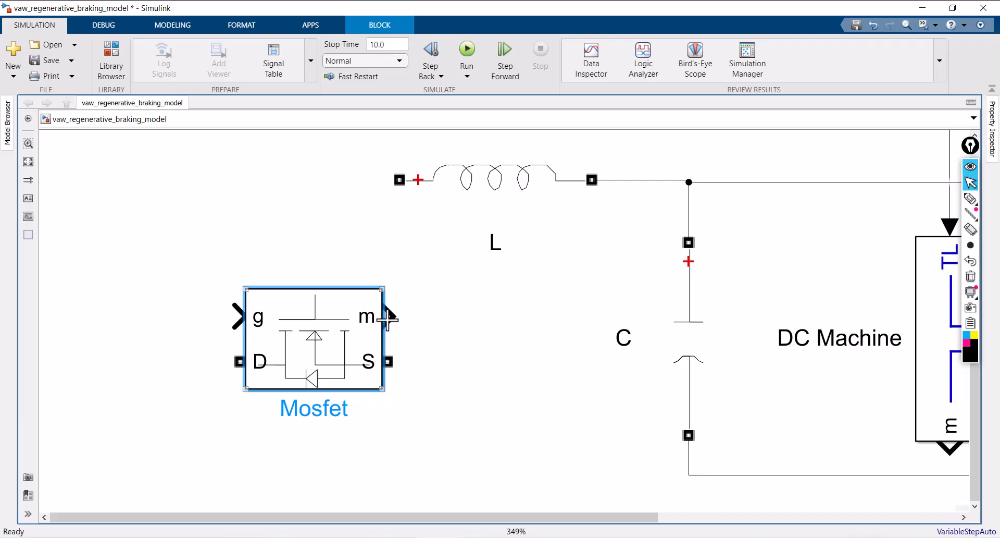
pyautogui.click(434, 346)
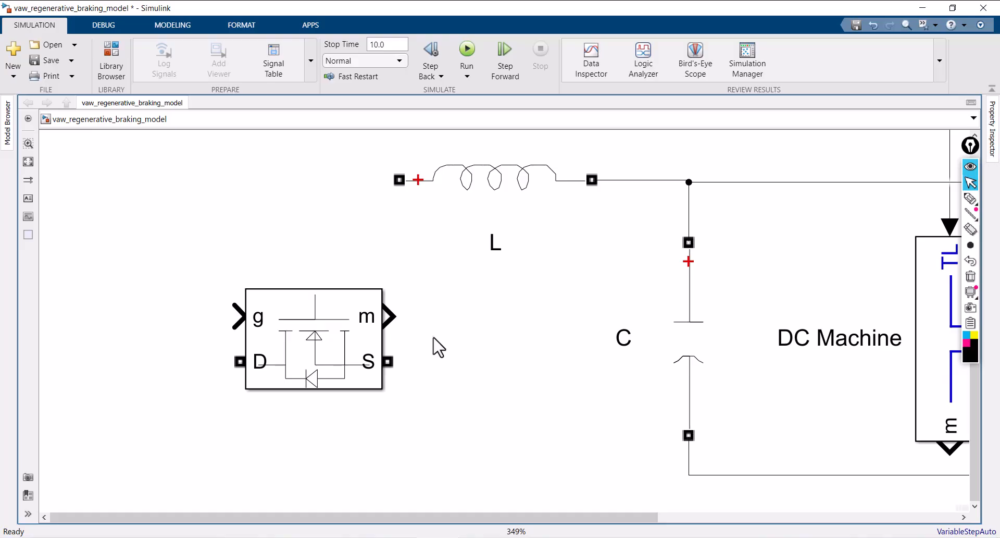
pyautogui.doubleClick(440, 316)
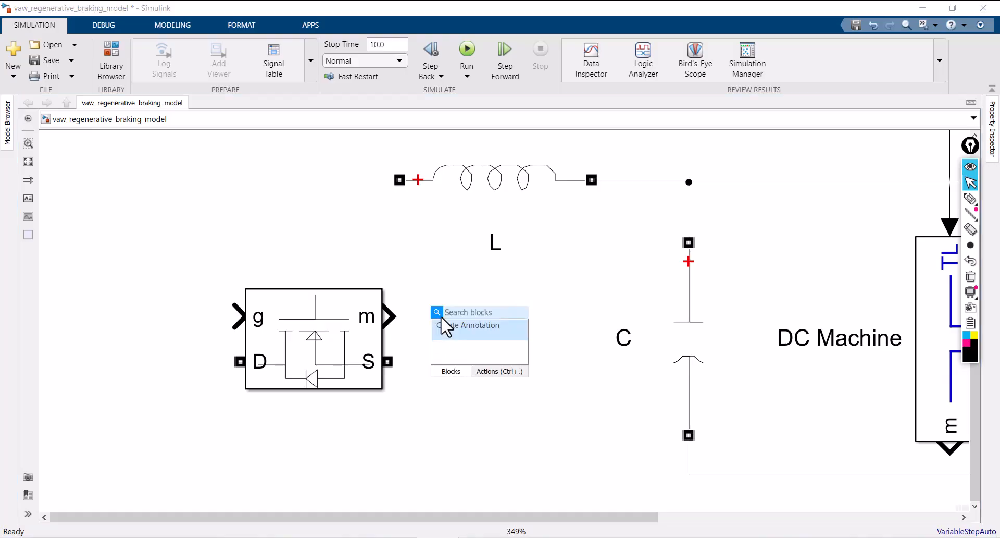
pyautogui.write('terminat')
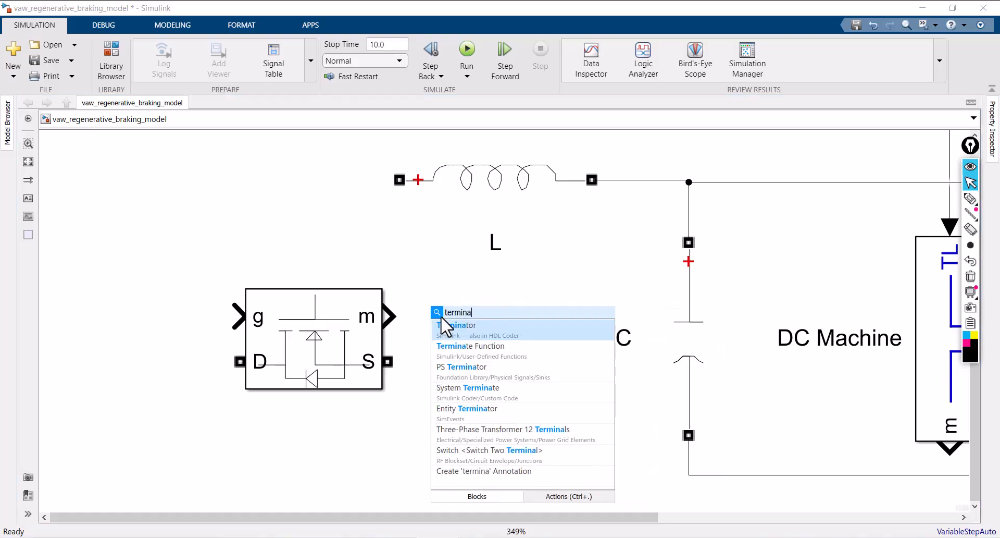
pyautogui.click(459, 331)
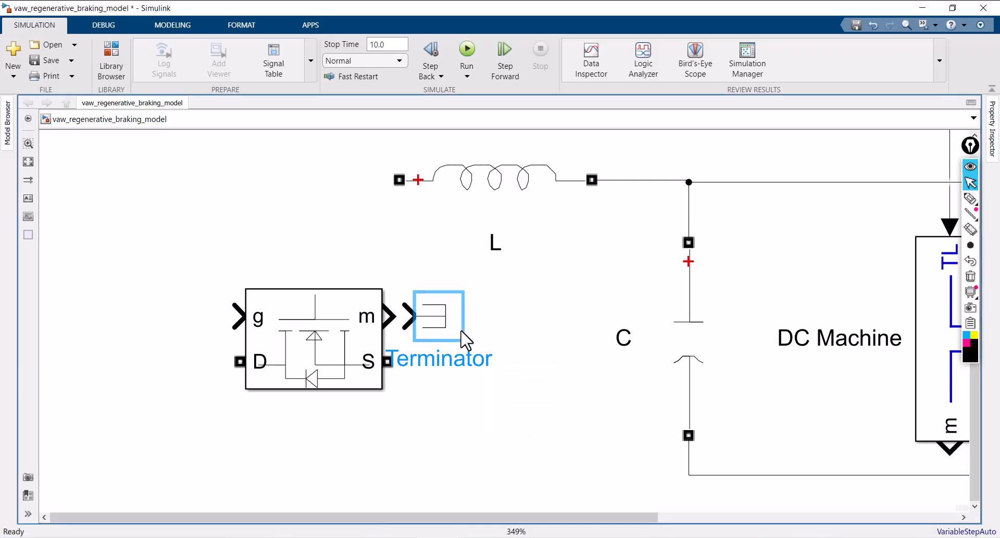
pyautogui.moveTo(449, 322); pyautogui.dragTo(504, 319)
pyautogui.click(432, 314)
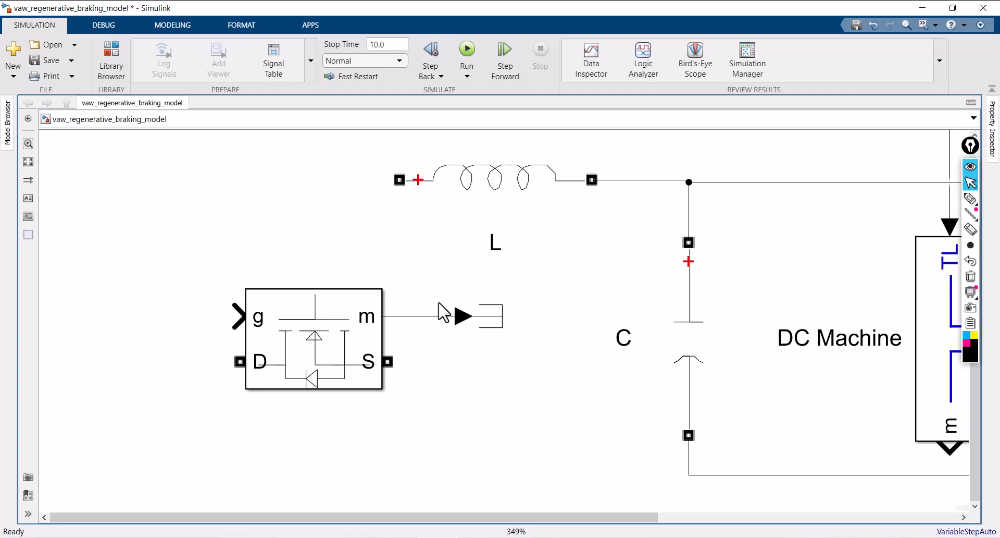
pyautogui.moveTo(444, 313); pyautogui.dragTo(515, 340)
pyautogui.press('Delete')
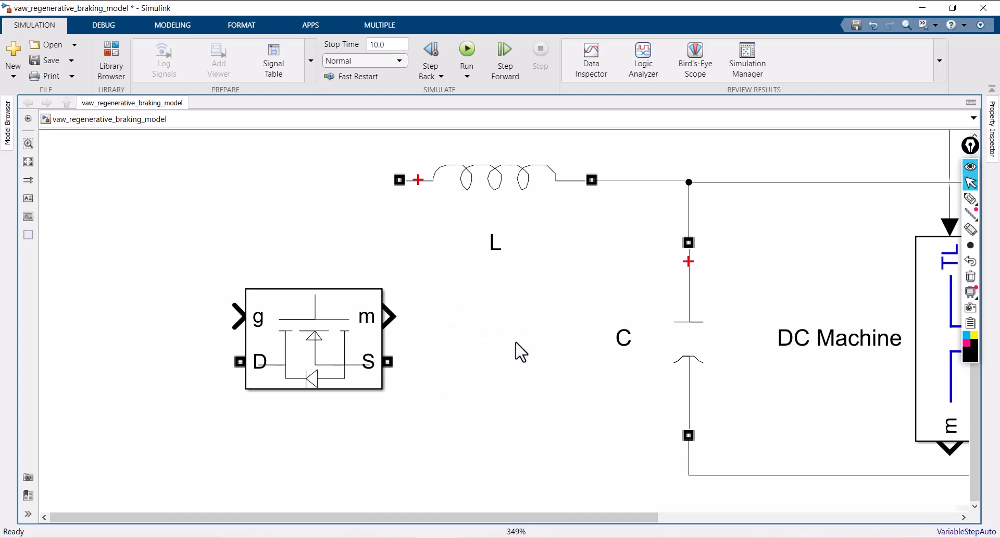
# Disable the measurement port in the Mosfet's block parameters
pyautogui.click(341, 338)
pyautogui.doubleClick(345, 345)
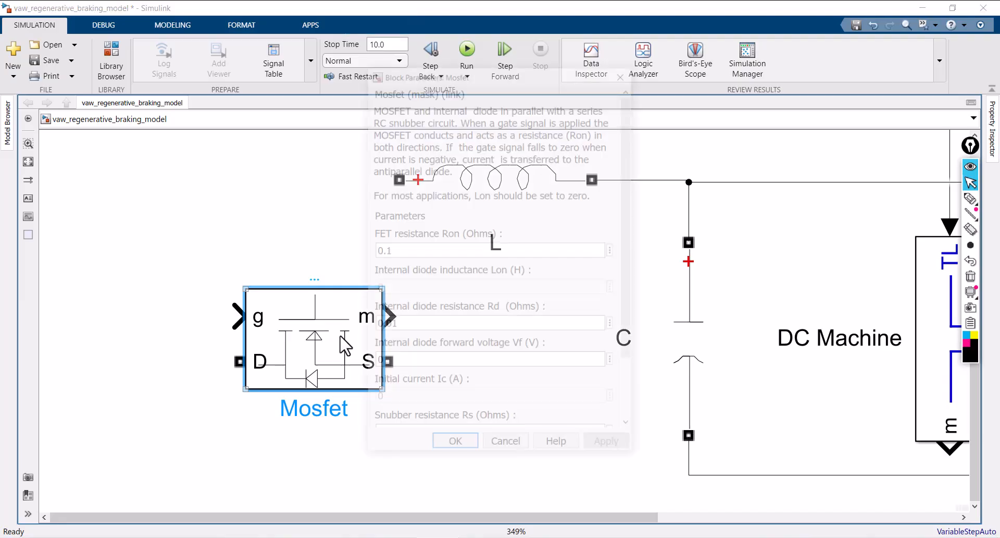
pyautogui.moveTo(655, 265); pyautogui.dragTo(658, 345)
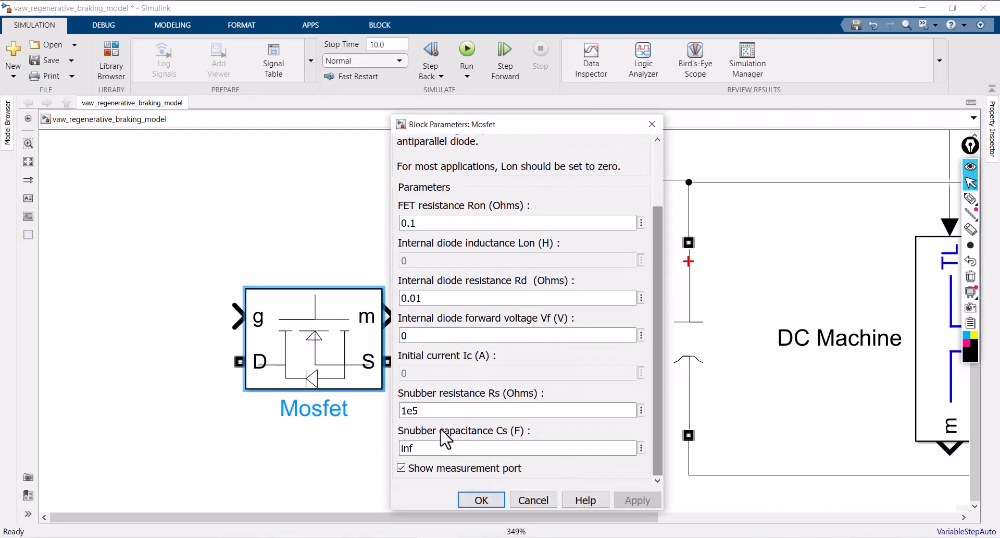
pyautogui.click(400, 468)
pyautogui.click(623, 500)
pyautogui.click(481, 499)
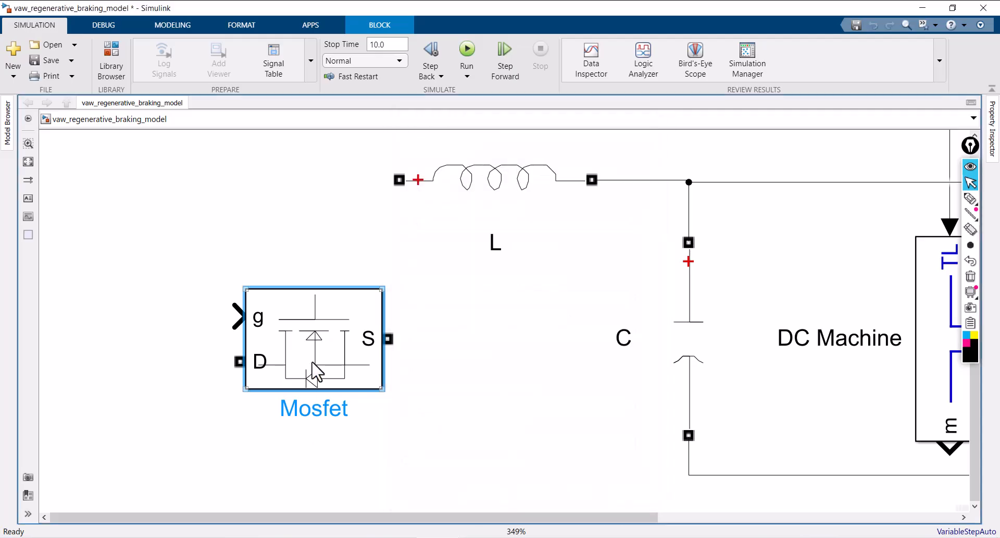
# Rotate the Mosfet so its drain faces up and duplicate it into two rows of two Mosfet blocks
pyautogui.hotkey('ctrl', 'r')
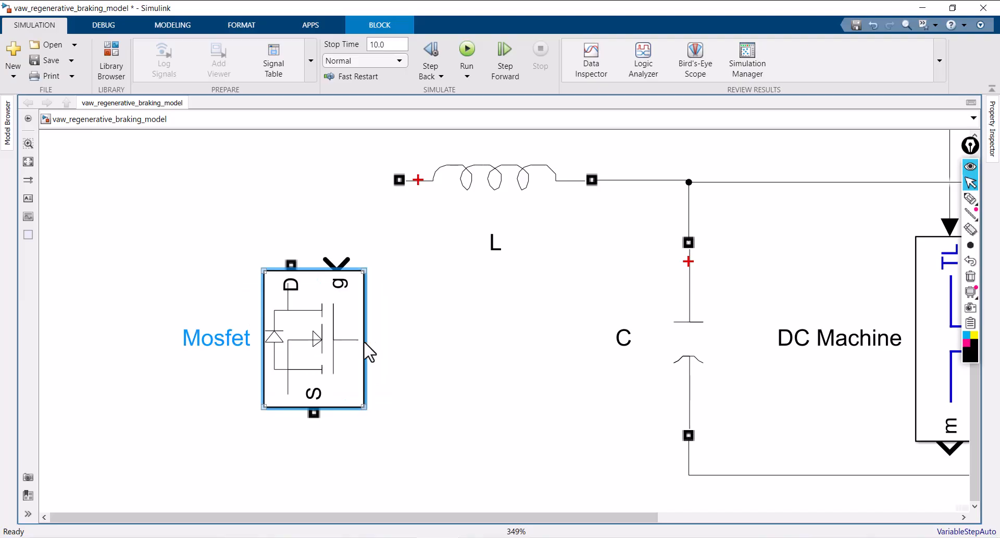
pyautogui.scroll(-3, 365, 342)
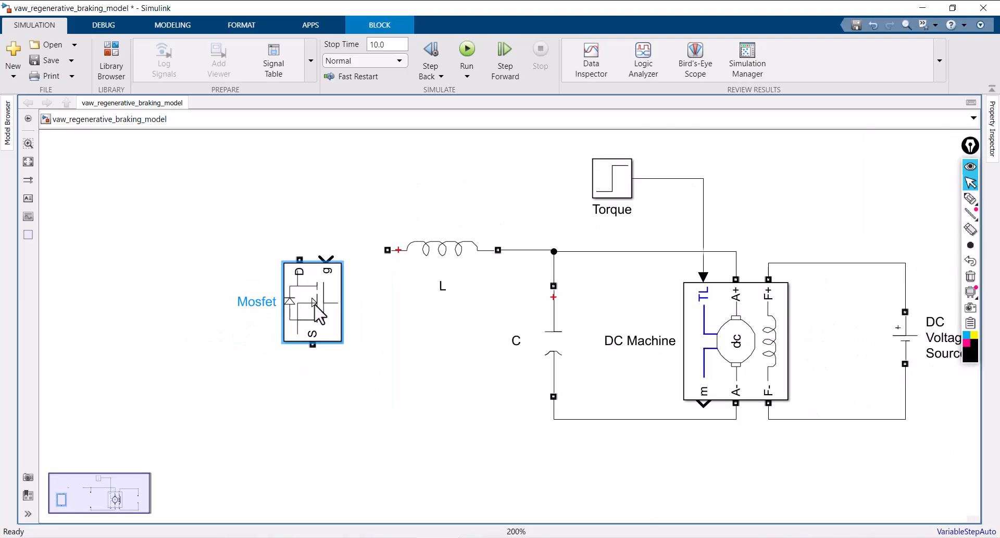
pyautogui.moveTo(315, 306); pyautogui.dragTo(321, 306)
pyautogui.moveTo(310, 304); pyautogui.dragTo(326, 448)
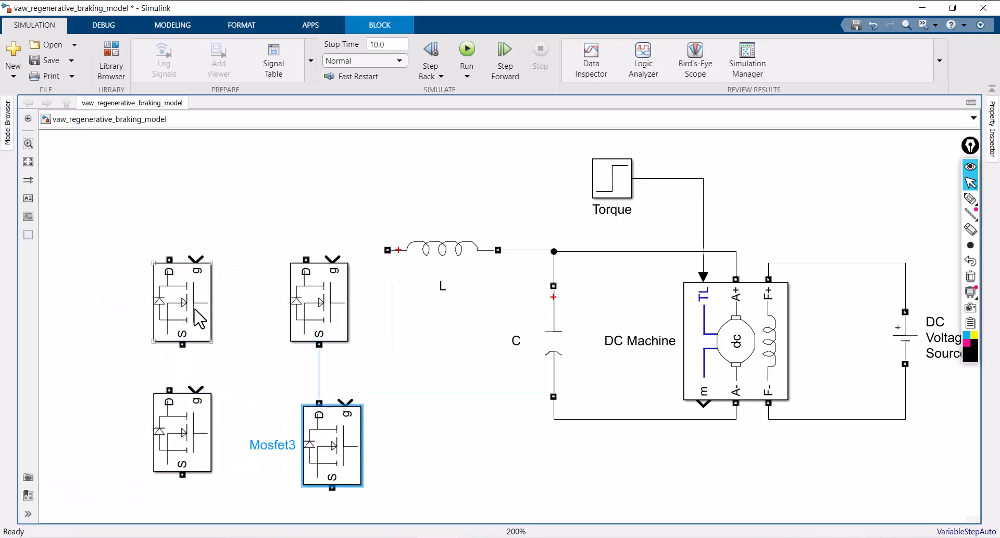
# Rename the upper-left Mosfet as S1, the lower-right one as S4 and the upper-right one as S3
pyautogui.click(195, 311)
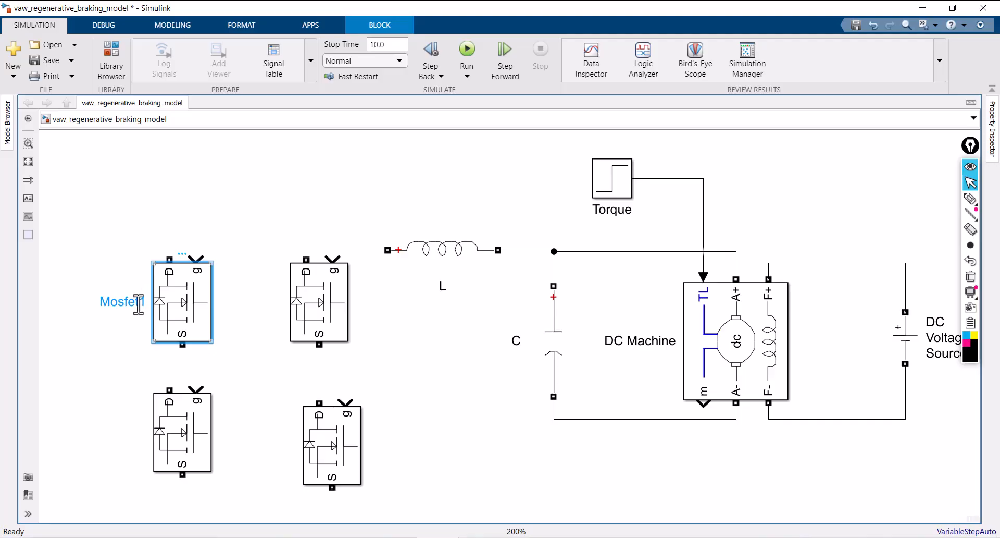
pyautogui.press('BackSpace')
pyautogui.press('BackSpace')
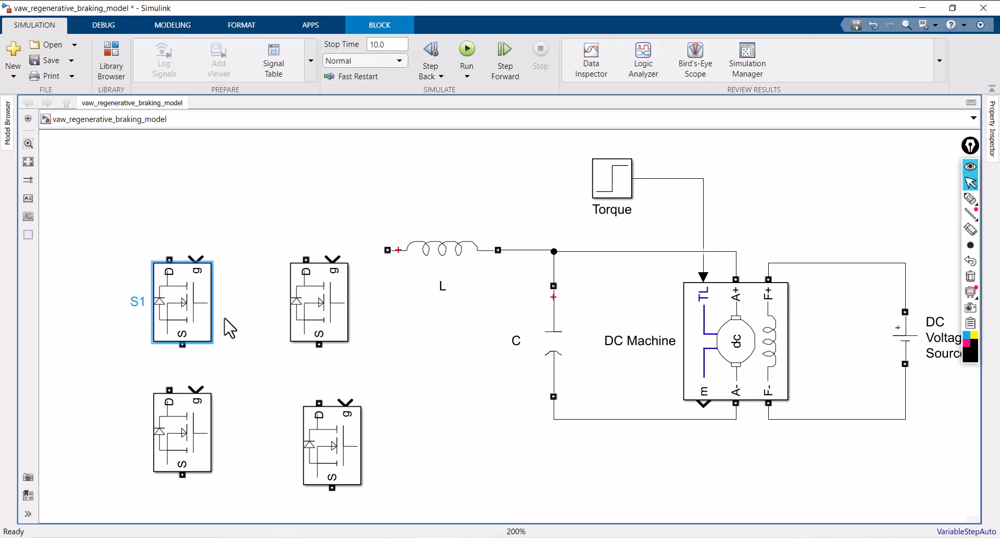
pyautogui.click(314, 426)
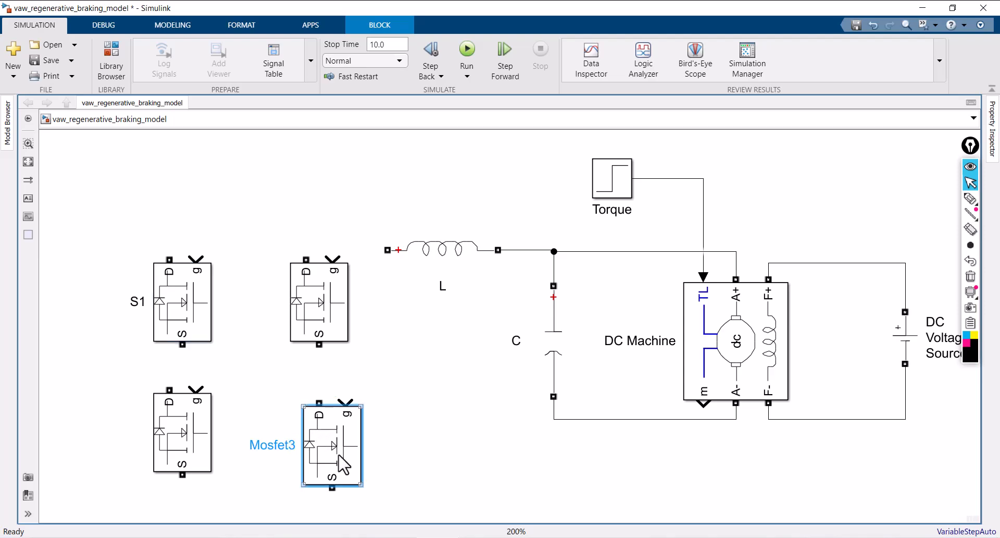
pyautogui.press('BackSpace')
pyautogui.press('BackSpace')
pyautogui.press('BackSpace')
pyautogui.click(331, 303)
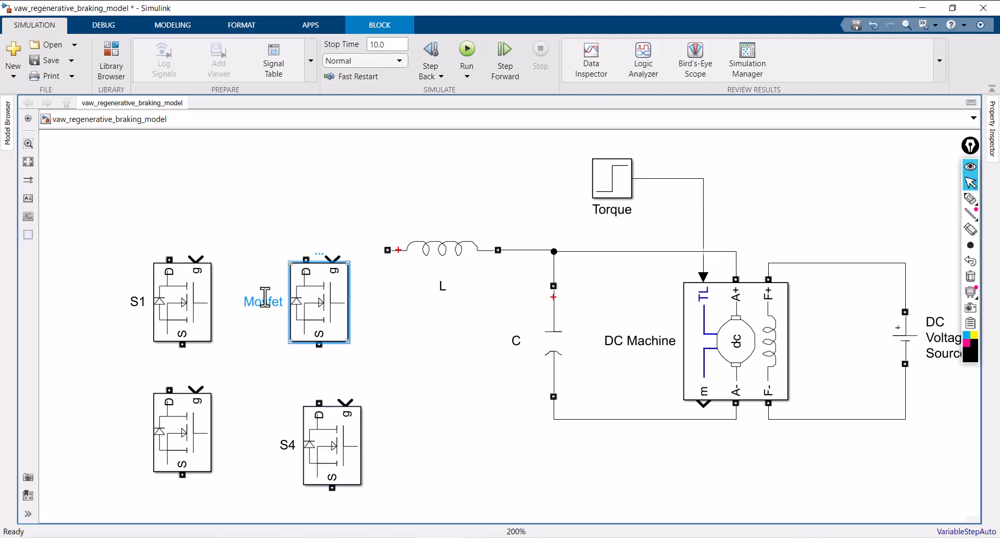
pyautogui.click(280, 303)
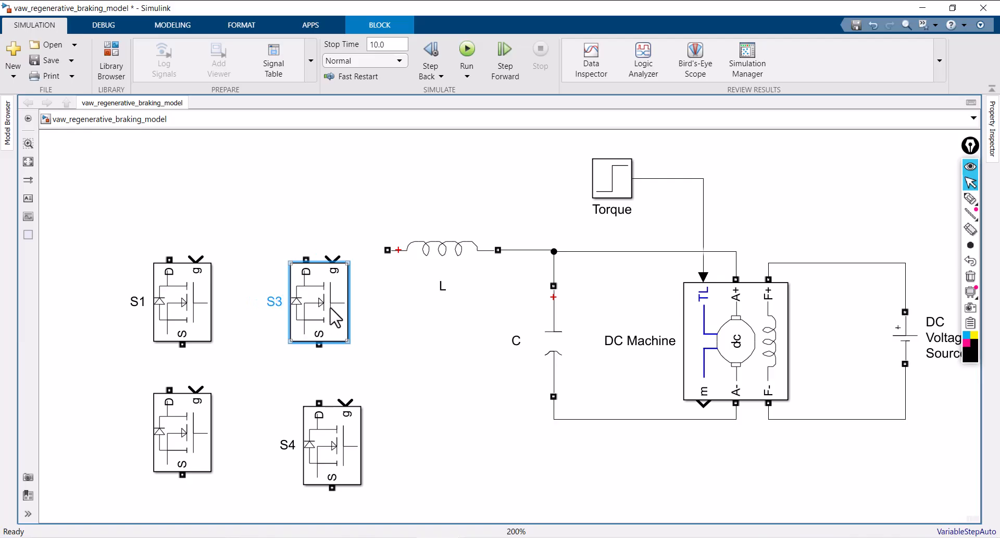
# Rename the lower-left Mosfet as S2
pyautogui.click(191, 417)
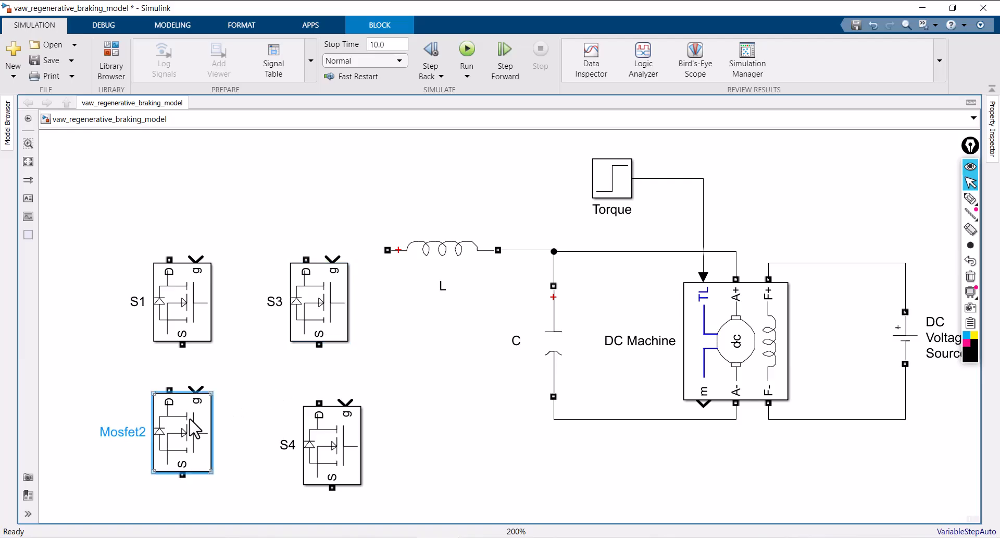
pyautogui.press('BackSpace')
pyautogui.press('BackSpace')
pyautogui.press('BackSpace')
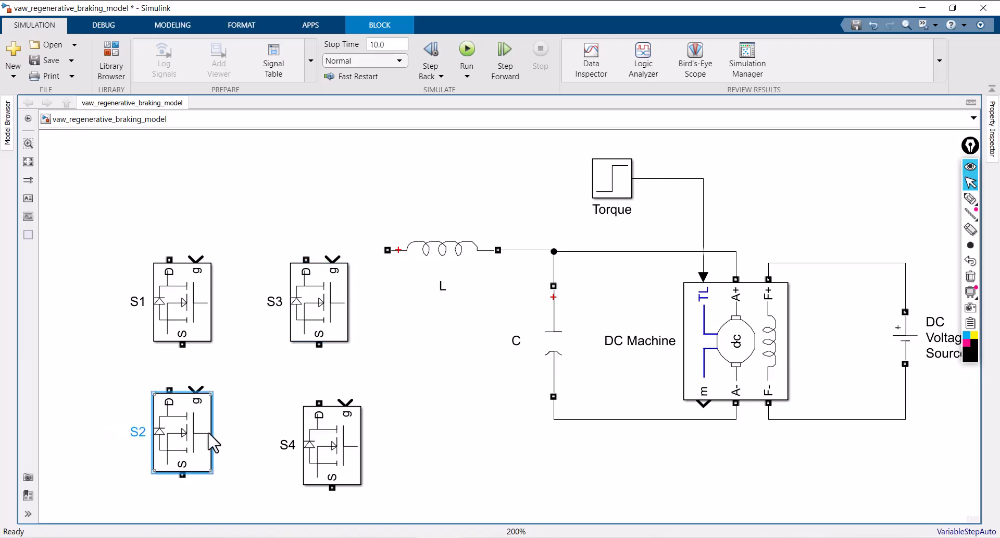
pyautogui.click(415, 371)
# Reposition S1, S2, S3 and S4 so the Mosfets form two level rows with more space before the inductor L
pyautogui.scroll(1, 415, 370)
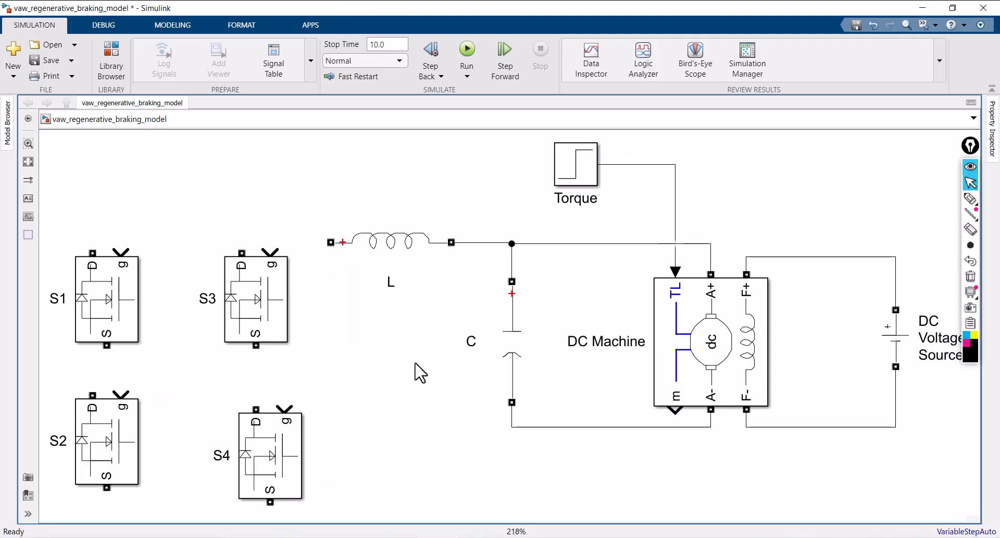
pyautogui.scroll(-2, 759, 358)
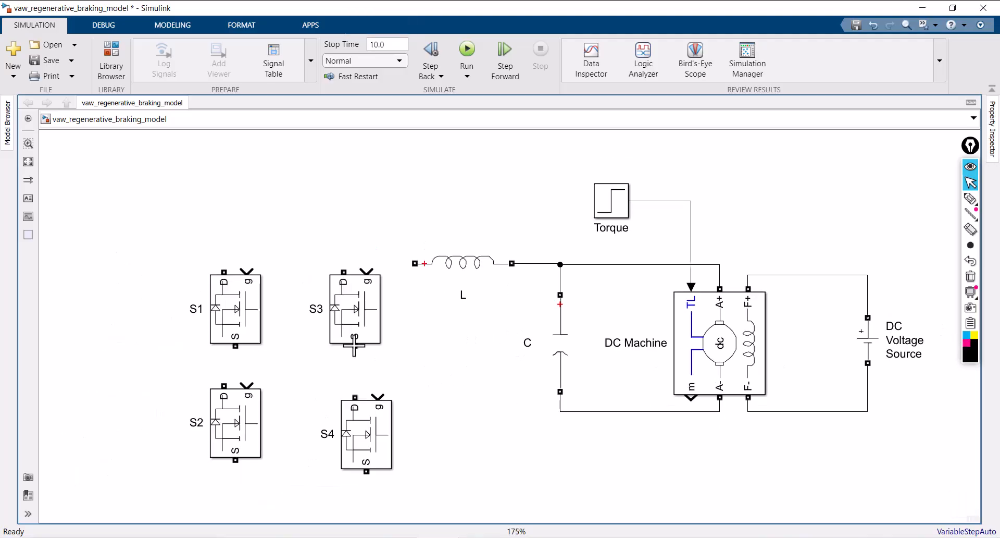
pyautogui.moveTo(351, 330); pyautogui.dragTo(339, 330)
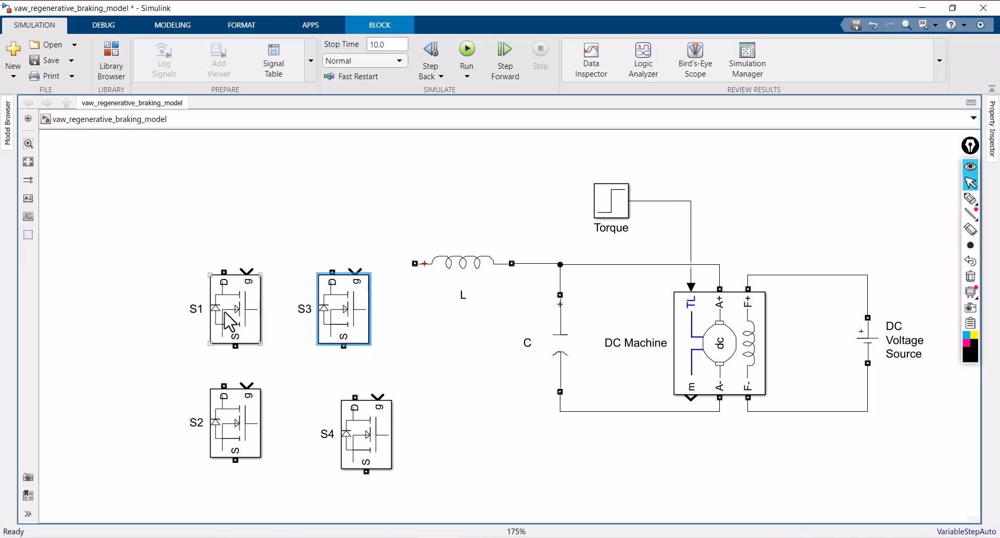
pyautogui.moveTo(227, 320); pyautogui.dragTo(195, 321)
pyautogui.moveTo(347, 319); pyautogui.dragTo(305, 310)
pyautogui.moveTo(230, 425); pyautogui.dragTo(184, 436)
pyautogui.click(346, 442)
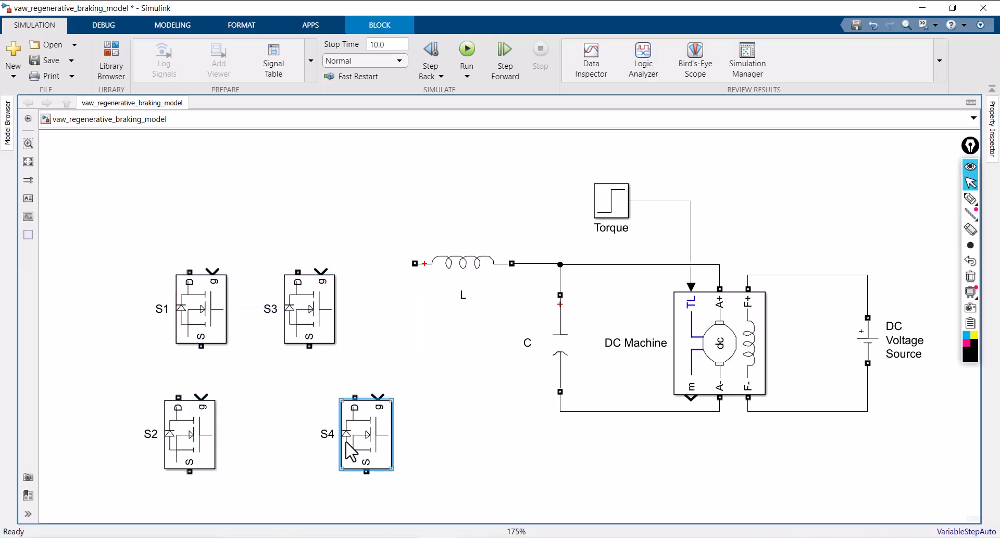
pyautogui.moveTo(345, 441); pyautogui.dragTo(301, 442)
pyautogui.click(417, 387)
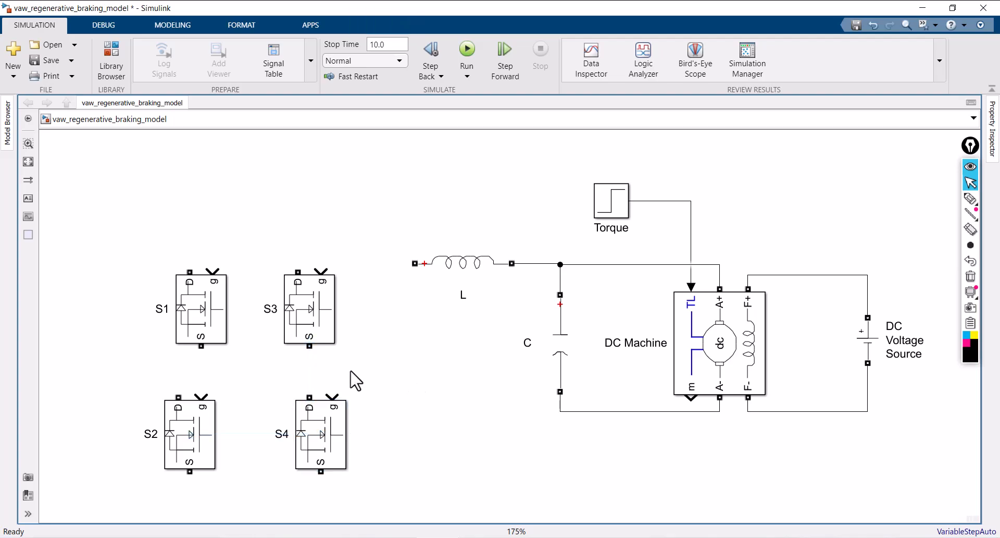
# Wire the bridge: join the drains of S1 and S3, the sources of S2 and S4, S1 to S2, and S3 to S4
pyautogui.moveTo(190, 271)
pyautogui.mouseDown()
pyautogui.moveTo(207, 230)
pyautogui.moveTo(299, 265)
pyautogui.mouseUp()
pyautogui.moveTo(190, 471)
pyautogui.mouseDown()
pyautogui.moveTo(323, 480)
pyautogui.moveTo(321, 472)
pyautogui.mouseUp()
pyautogui.moveTo(178, 397)
pyautogui.mouseDown()
pyautogui.moveTo(195, 342)
pyautogui.moveTo(173, 319)
pyautogui.mouseUp()
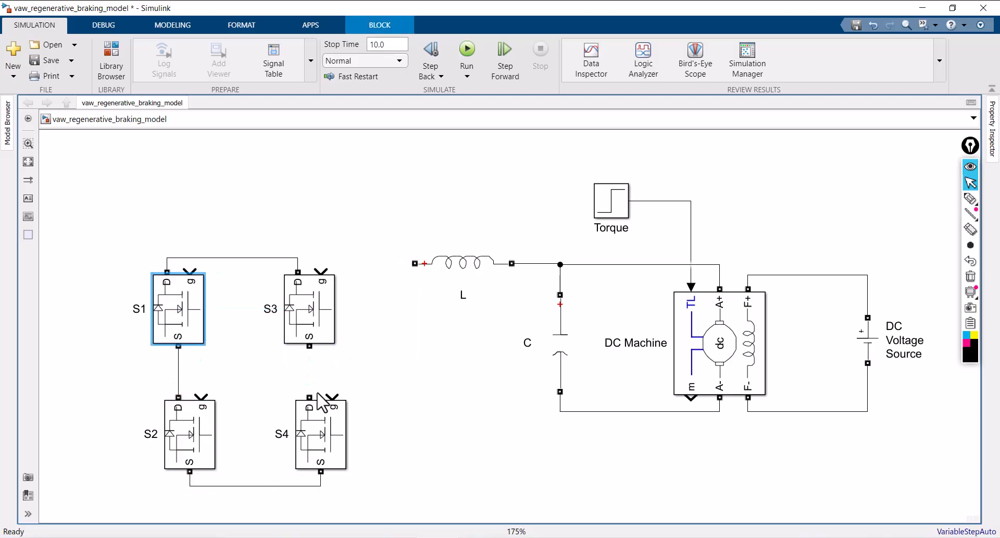
pyautogui.moveTo(309, 396); pyautogui.dragTo(309, 346)
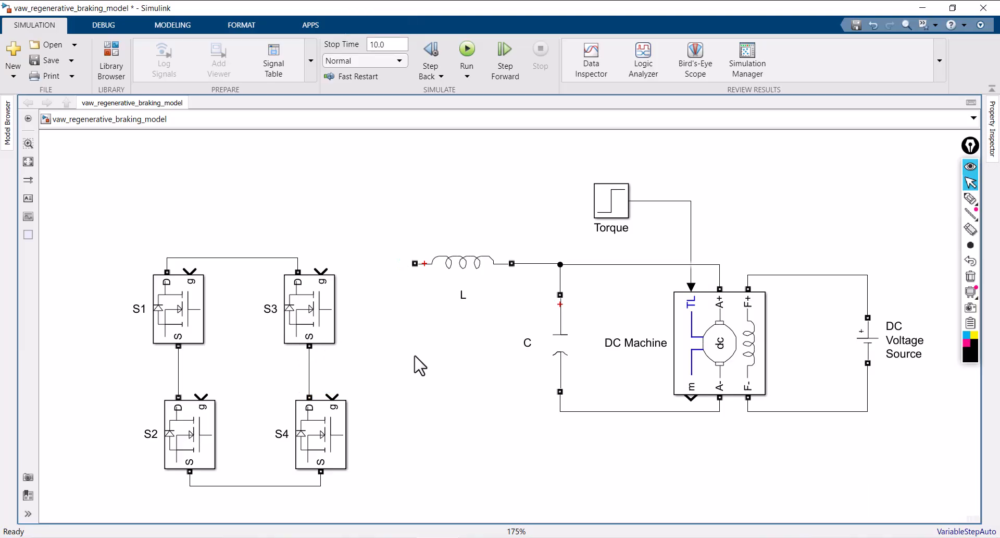
# Connect the inductor's free terminal to the bridge's upper rail and the capacitor's lower node to the bridge's lower rail
pyautogui.moveTo(414, 263); pyautogui.dragTo(282, 257)
pyautogui.moveTo(355, 263); pyautogui.dragTo(354, 257)
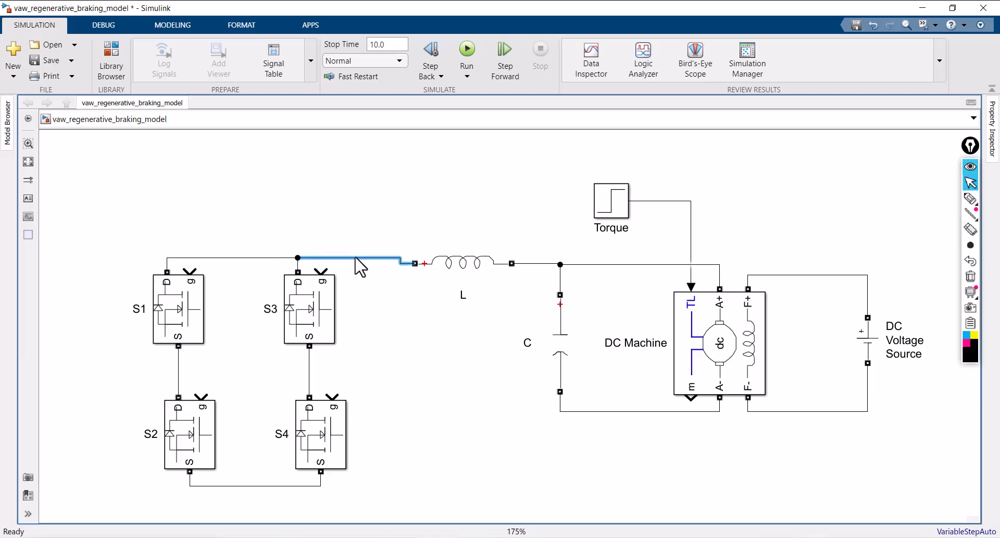
pyautogui.click(444, 392)
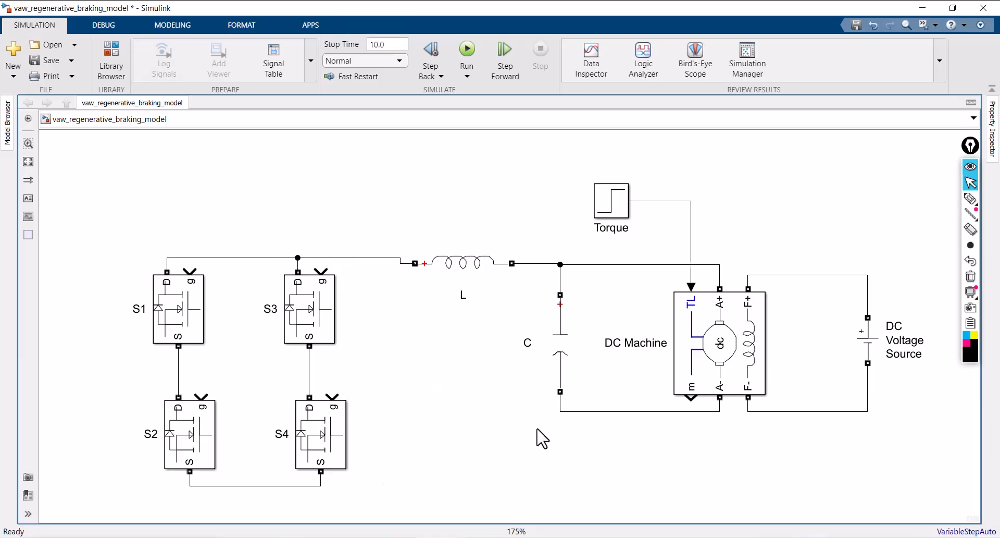
pyautogui.moveTo(561, 413); pyautogui.dragTo(314, 486)
pyautogui.click(423, 444)
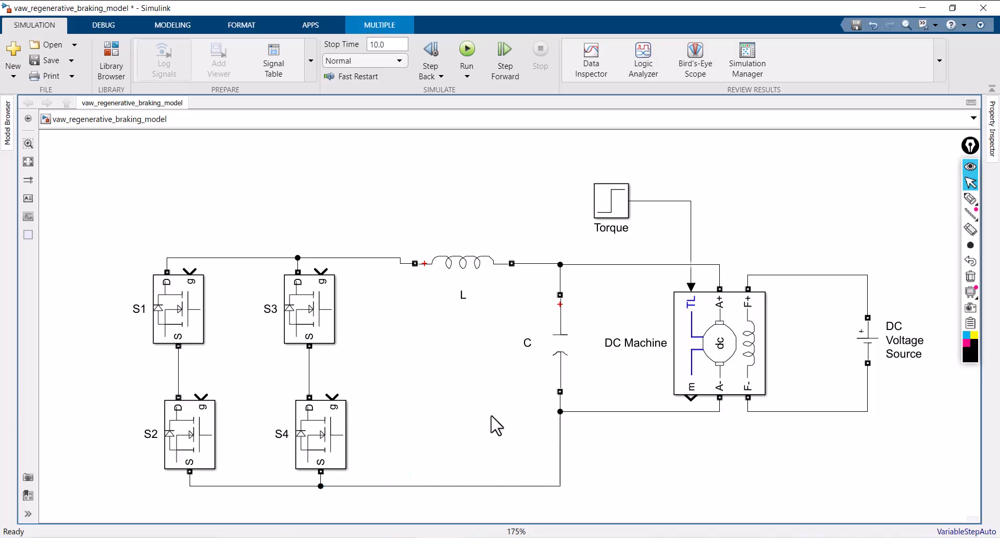
# Lower the DC Machine and its A- and F- lines, and raise the F+ line for a clearer layout
pyautogui.moveTo(641, 412); pyautogui.dragTo(640, 466)
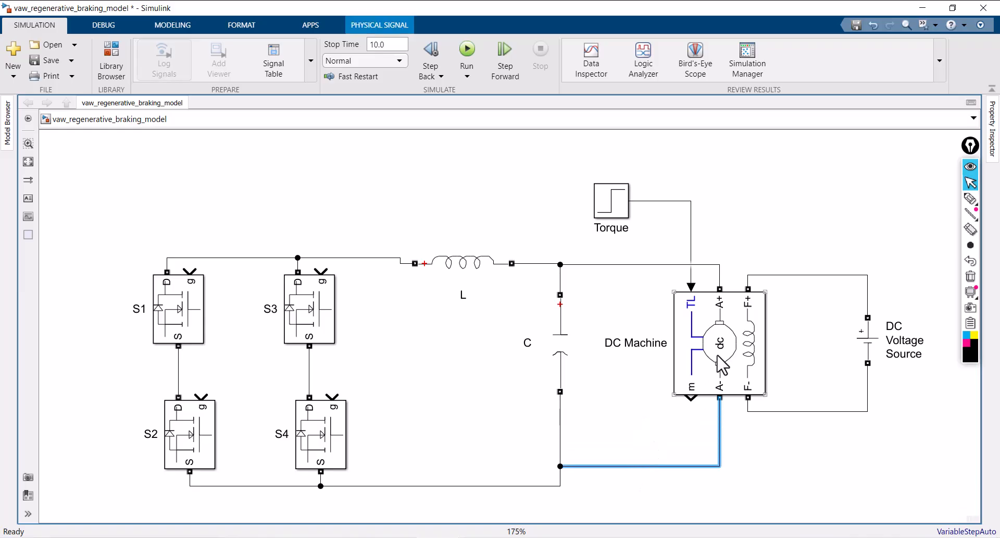
pyautogui.moveTo(786, 411); pyautogui.dragTo(786, 450)
pyautogui.moveTo(730, 368); pyautogui.dragTo(730, 396)
pyautogui.click(814, 304)
pyautogui.moveTo(813, 305); pyautogui.dragTo(812, 270)
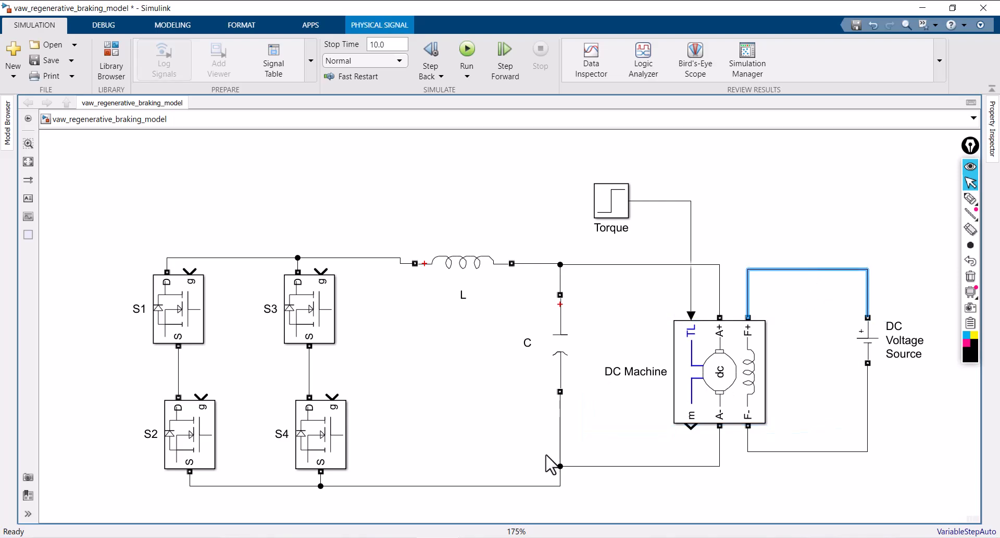
pyautogui.click(482, 231)
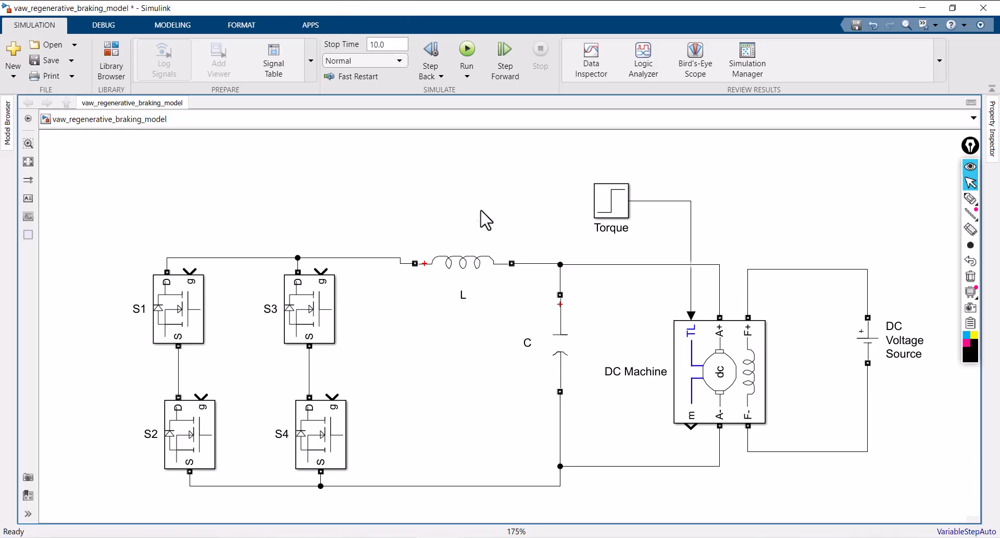
pyautogui.press('space')
pyautogui.scroll(-1, 482, 215)
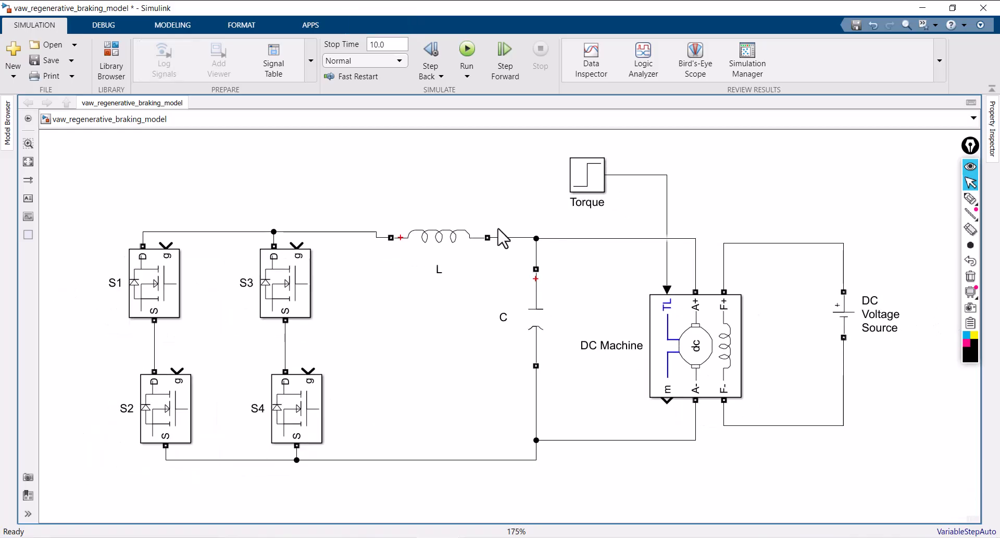
# Move S3 and S1 down and straighten the upper rail level with the inductor L
pyautogui.moveTo(279, 286); pyautogui.dragTo(280, 303)
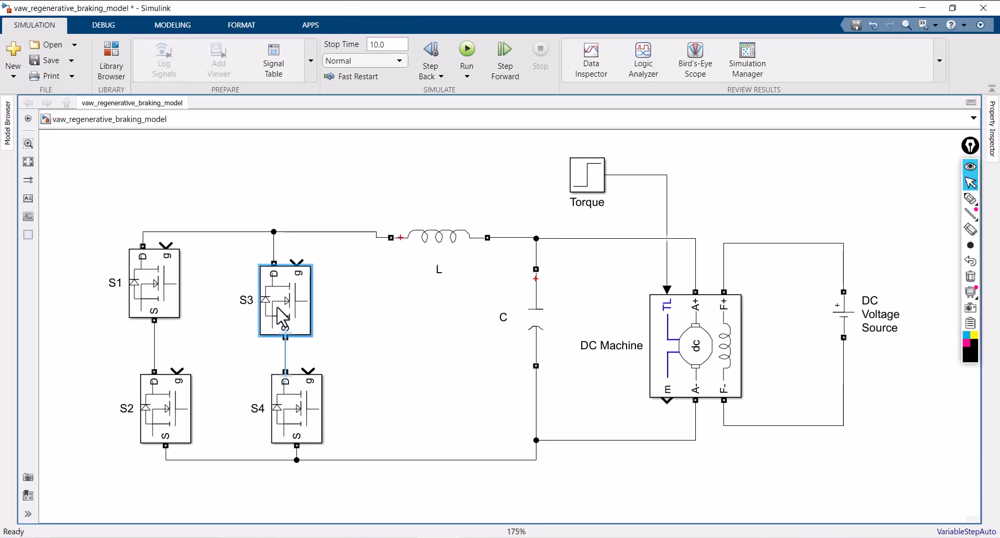
pyautogui.moveTo(153, 300); pyautogui.dragTo(150, 316)
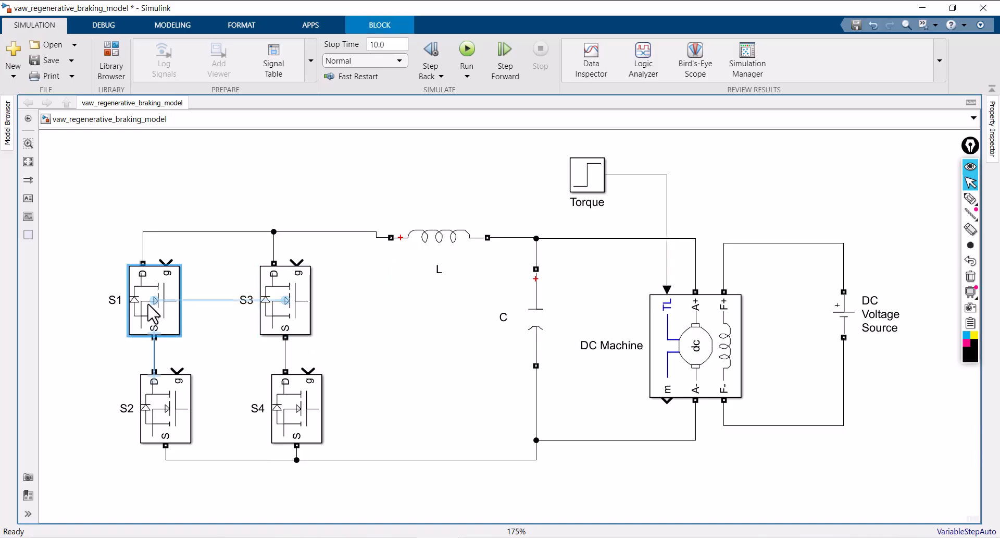
pyautogui.click(211, 238)
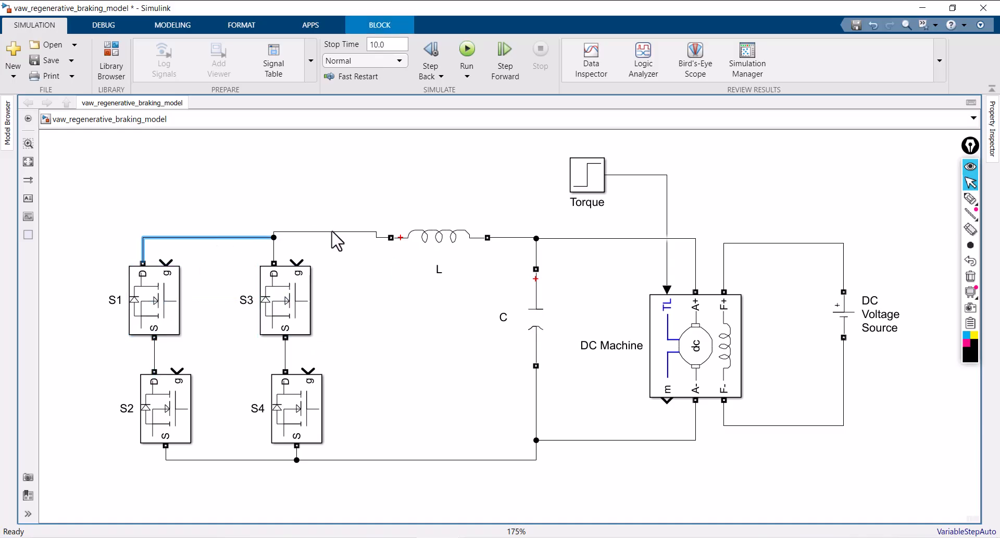
pyautogui.moveTo(331, 232); pyautogui.dragTo(332, 238)
pyautogui.click(336, 203)
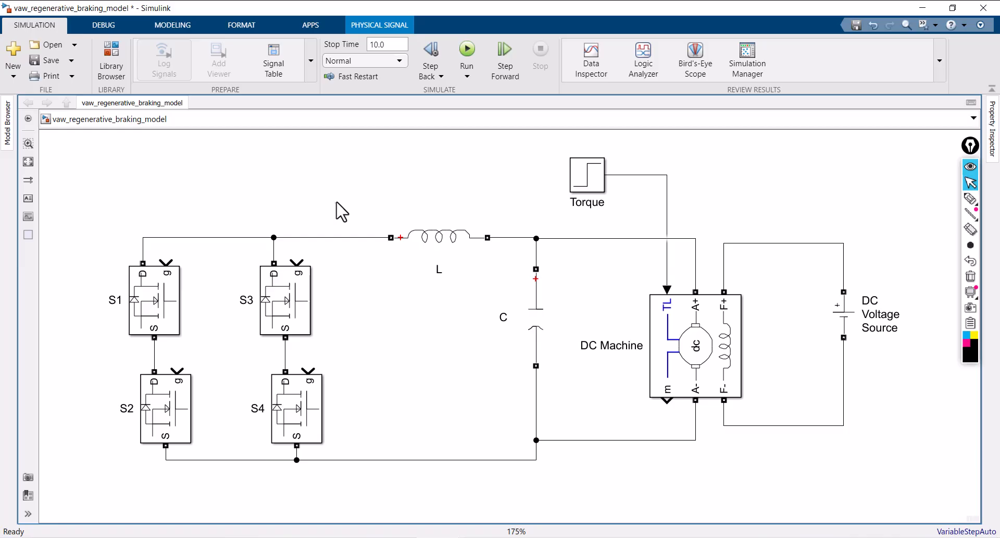
# Shift all four Mosfets towards the inductor, keeping S1 above S2 and S3 above S4
pyautogui.moveTo(297, 302); pyautogui.dragTo(357, 305)
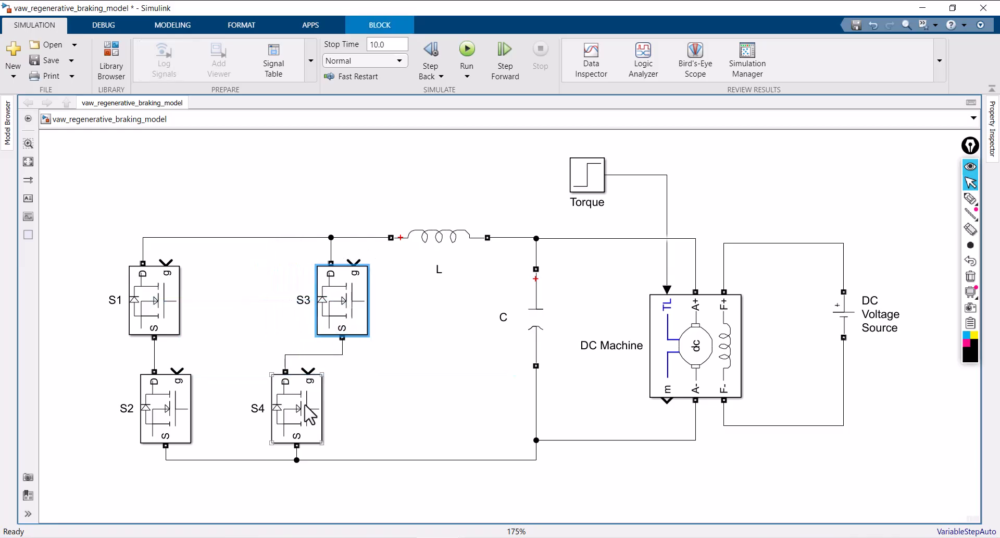
pyautogui.moveTo(308, 413); pyautogui.dragTo(364, 413)
pyautogui.moveTo(169, 311); pyautogui.dragTo(247, 318)
pyautogui.moveTo(172, 413); pyautogui.dragTo(245, 414)
pyautogui.click(303, 371)
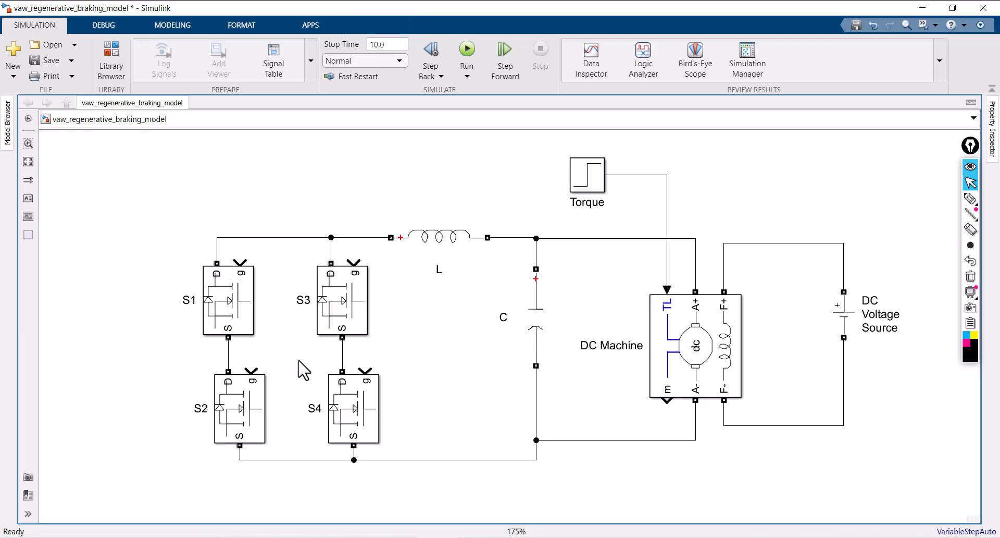
pyautogui.press('space')
pyautogui.scroll(-2, 534, 372)
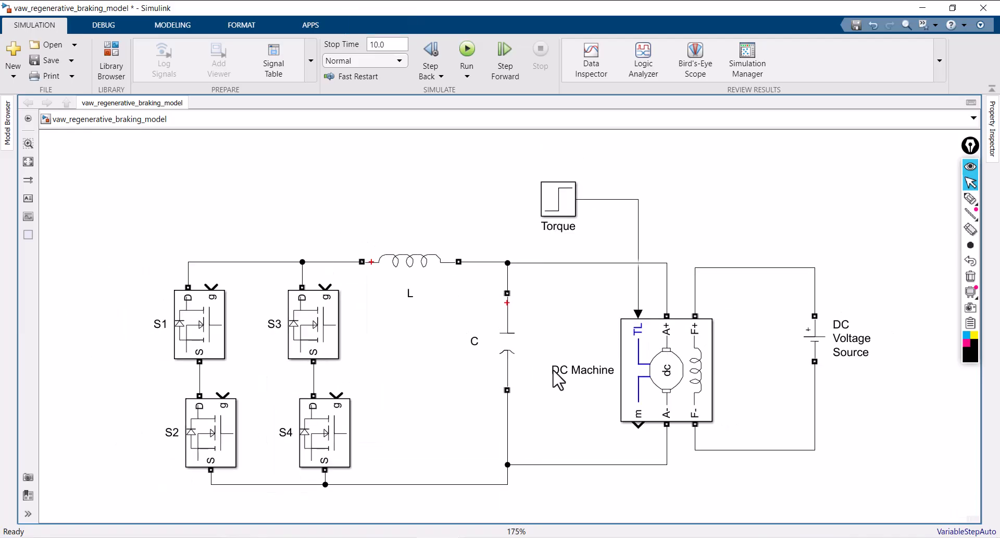
# Level the machine's A- line with the bridge's lower rail, lower the F- line, and reposition the DC Machine and DC Voltage Source
pyautogui.scroll(-1, 880, 425)
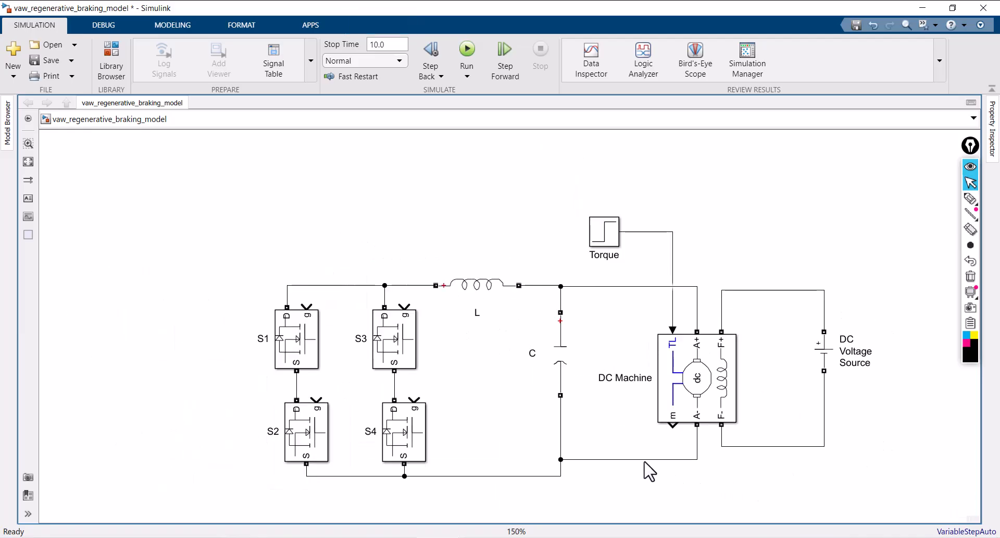
pyautogui.moveTo(645, 460); pyautogui.dragTo(648, 476)
pyautogui.click(762, 457)
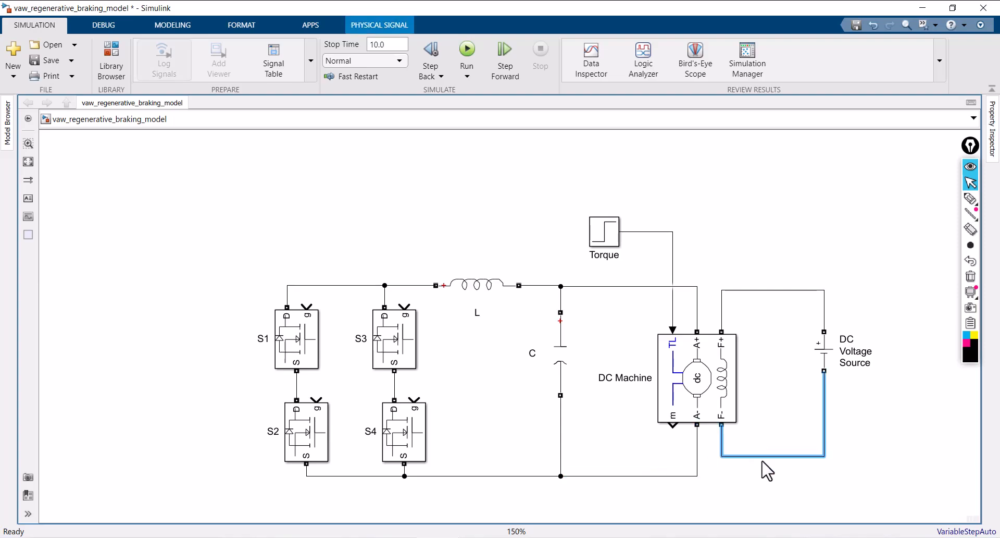
pyautogui.moveTo(763, 461); pyautogui.dragTo(762, 469)
pyautogui.click(699, 399)
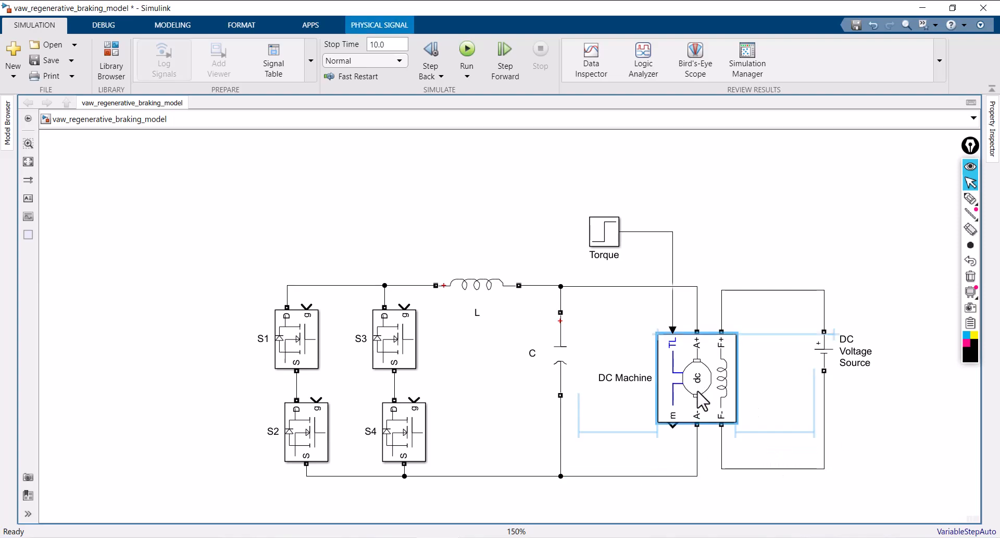
pyautogui.moveTo(699, 399); pyautogui.dragTo(700, 413)
pyautogui.moveTo(817, 351); pyautogui.dragTo(789, 391)
pyautogui.click(873, 351)
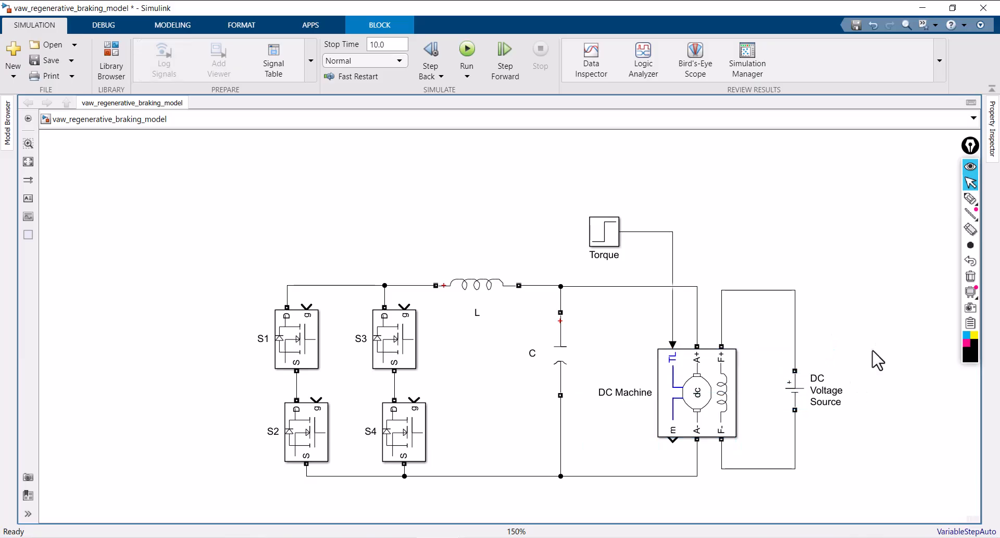
# Move the Torque step block slightly down, closer to the upper rail
pyautogui.press('space')
pyautogui.scroll(-1, 905, 324)
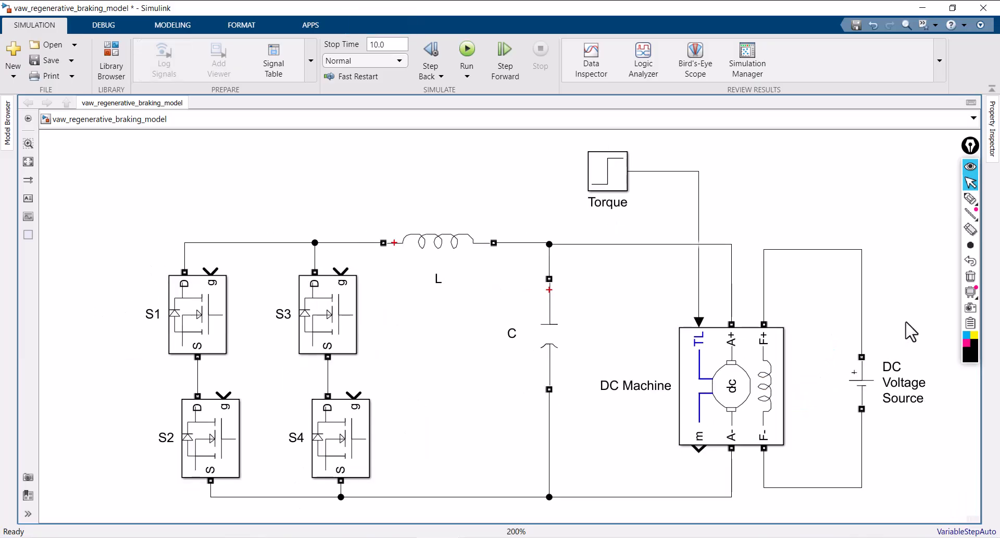
pyautogui.moveTo(612, 180); pyautogui.dragTo(605, 200)
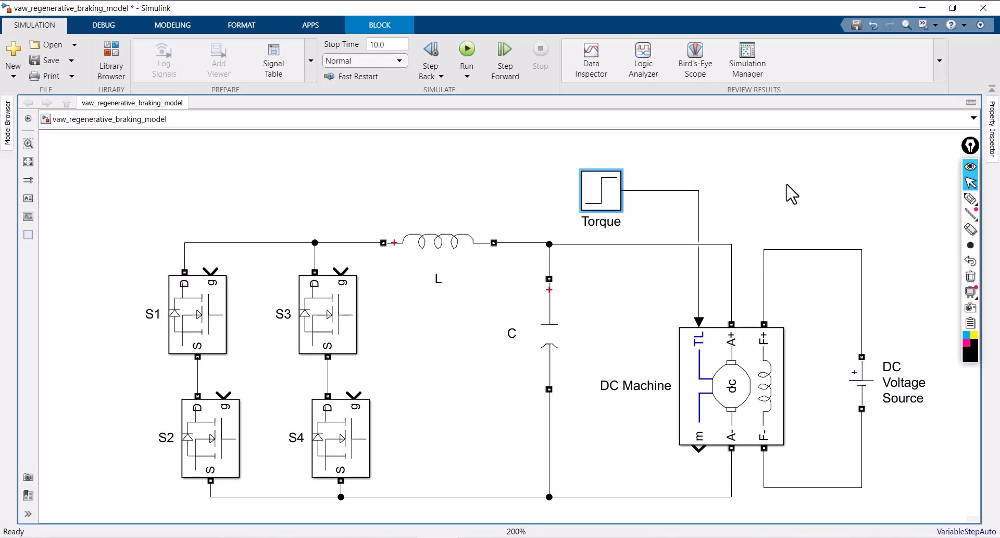
pyautogui.scroll(1, 734, 400)
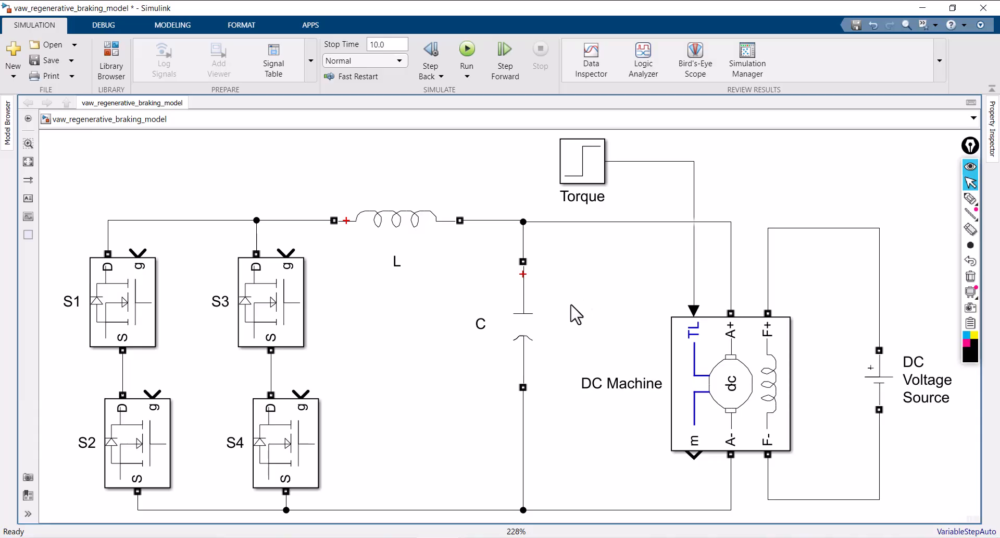
# Add the Battery block from Electrical/Specialized Power Systems/Sources and place it to the left of S1 and S2
pyautogui.scroll(-2, 603, 281)
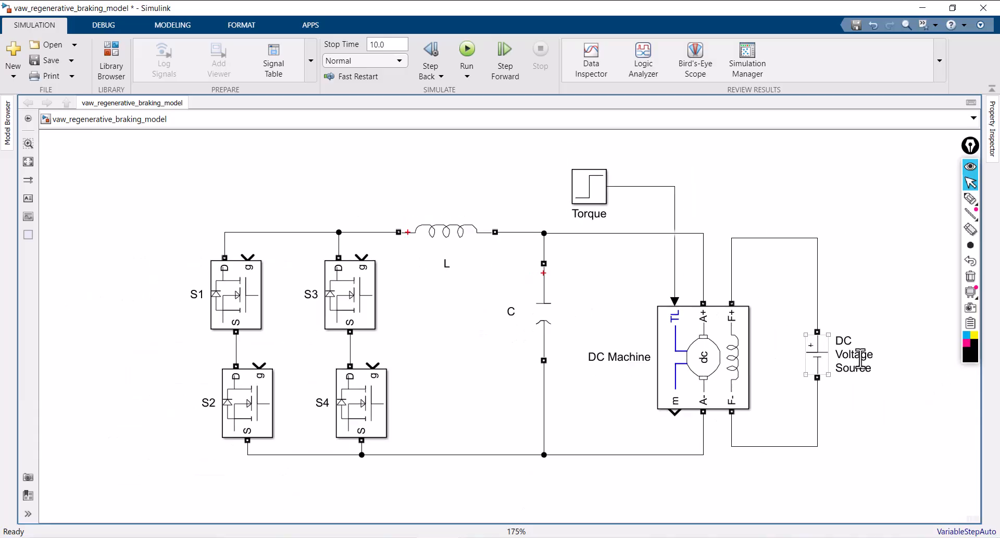
pyautogui.scroll(-1, 906, 333)
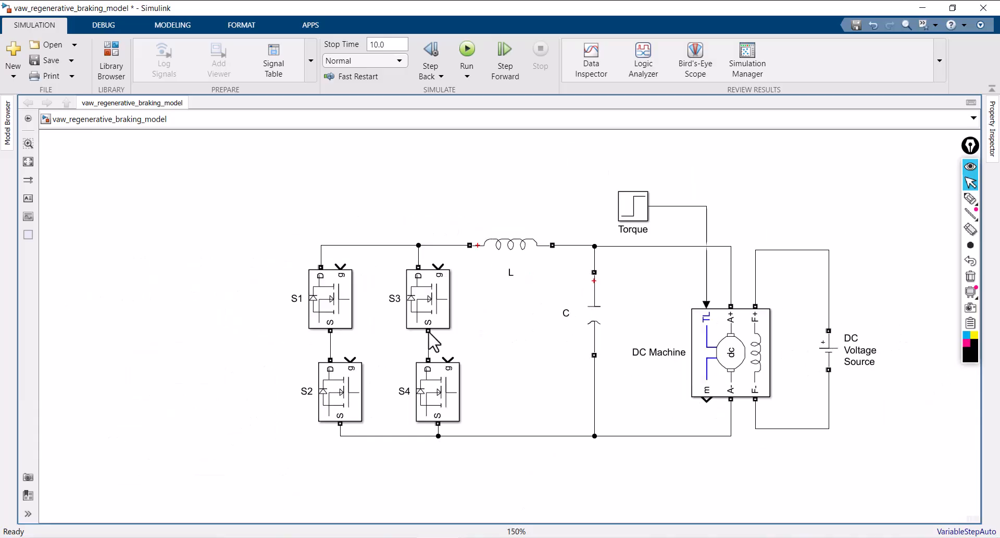
pyautogui.doubleClick(194, 296)
pyautogui.write('batter')
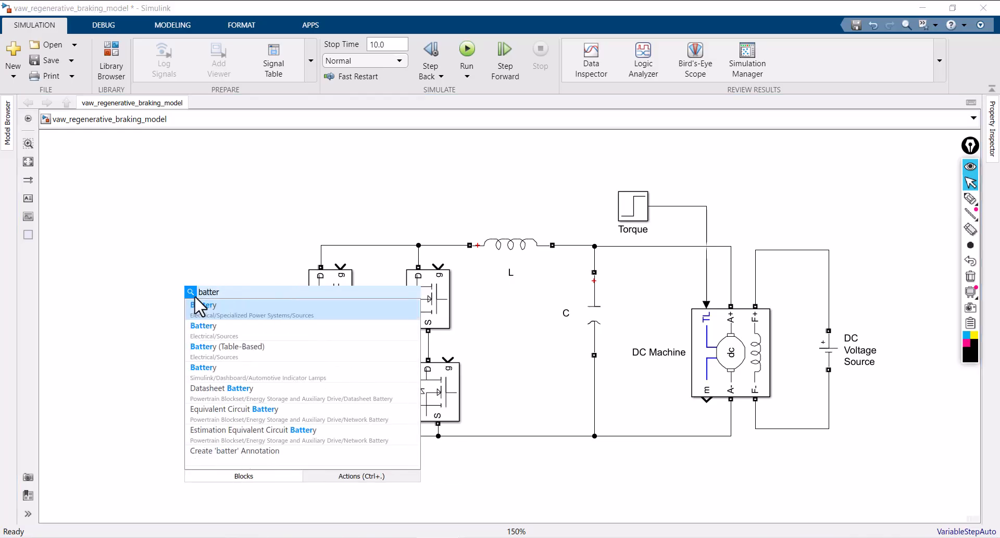
pyautogui.click(213, 313)
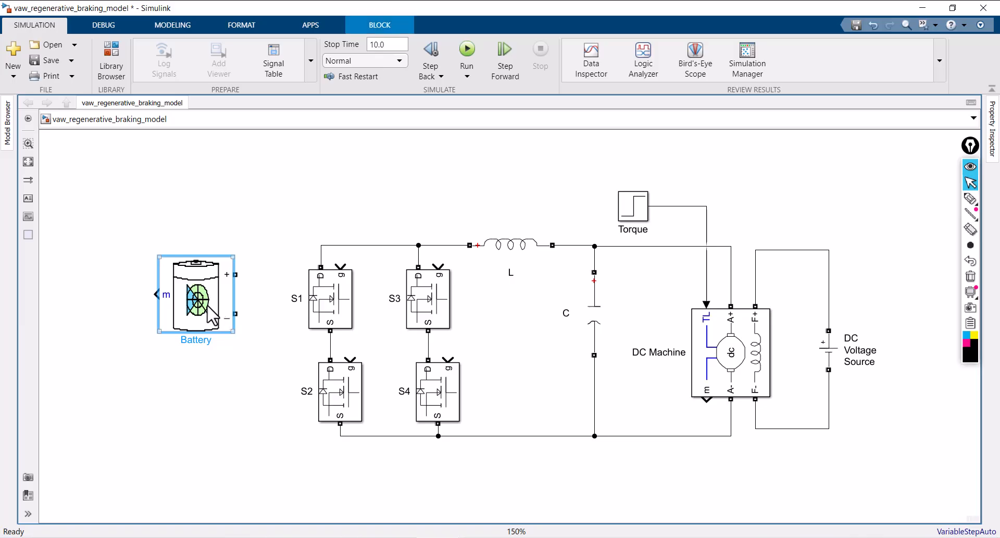
pyautogui.moveTo(190, 354); pyautogui.dragTo(190, 364)
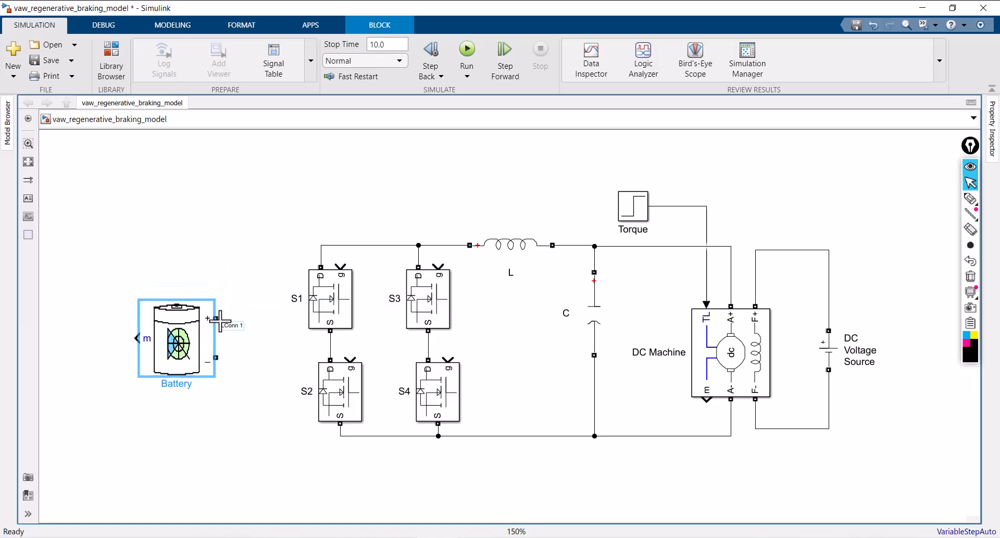
# Wire the Battery's positive terminal to the bridge's upper rail and its negative terminal to the lower rail
pyautogui.moveTo(216, 318); pyautogui.dragTo(322, 245)
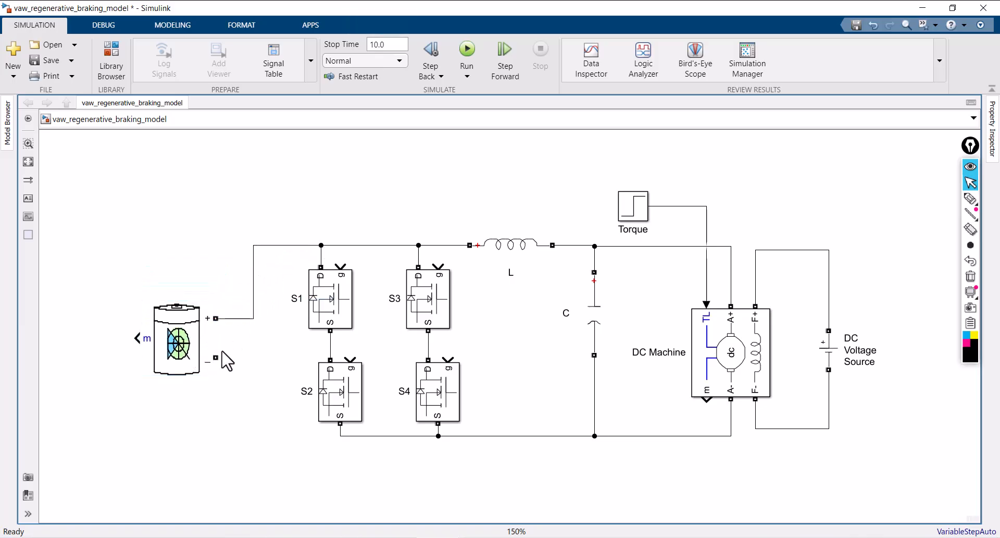
pyautogui.moveTo(218, 355); pyautogui.dragTo(344, 436)
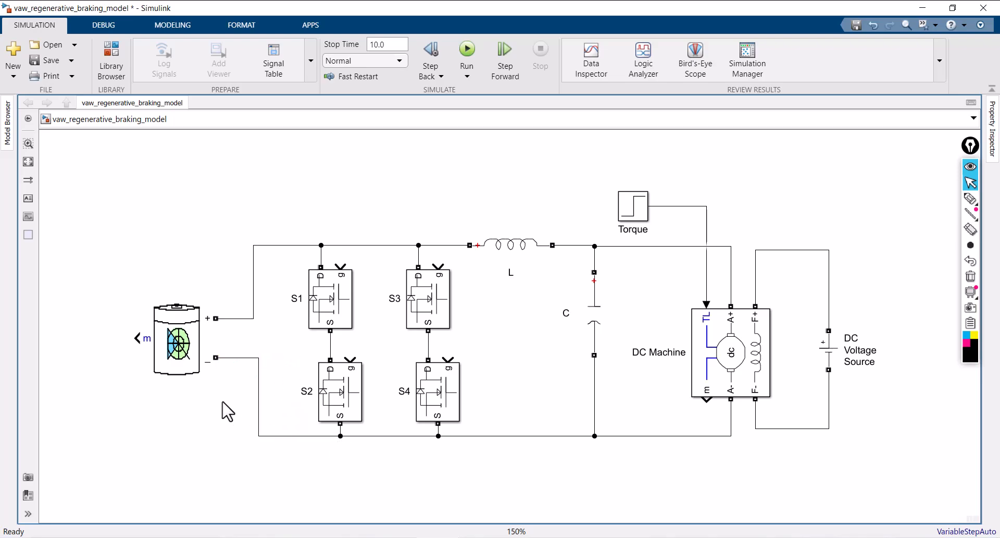
pyautogui.click(178, 356)
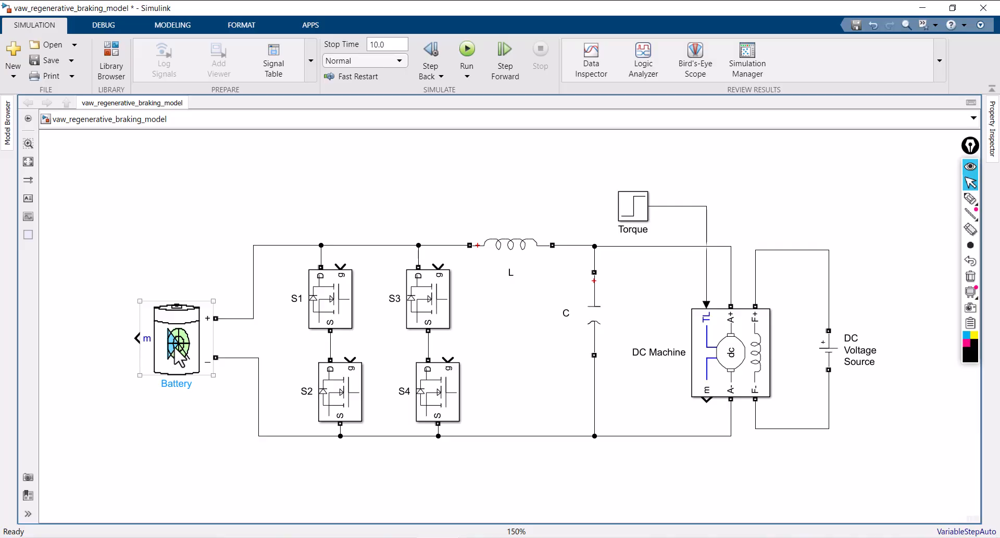
pyautogui.click(182, 255)
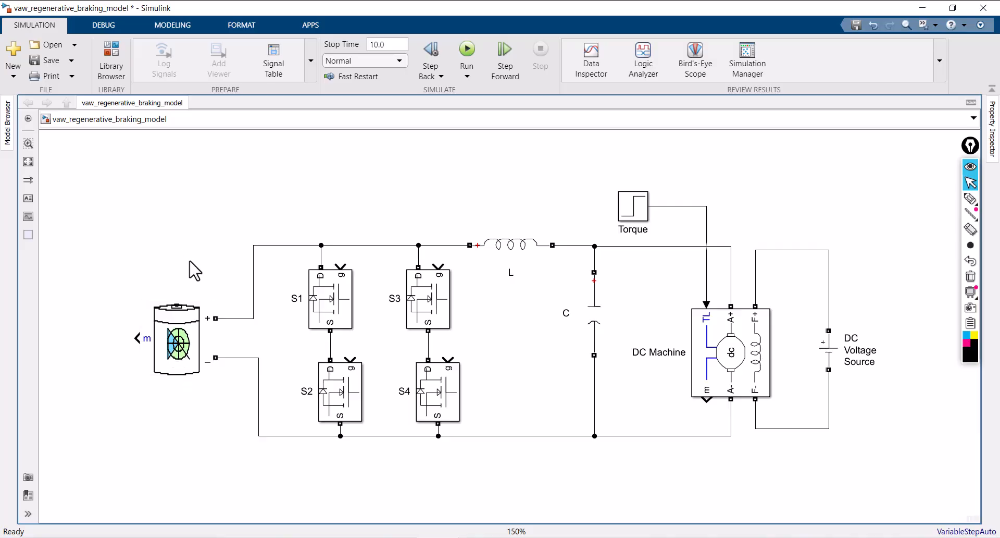
# Add a Bus Selector block to the left of the Battery and connect it to the Battery's m output
pyautogui.doubleClick(164, 232)
pyautogui.write('bus')
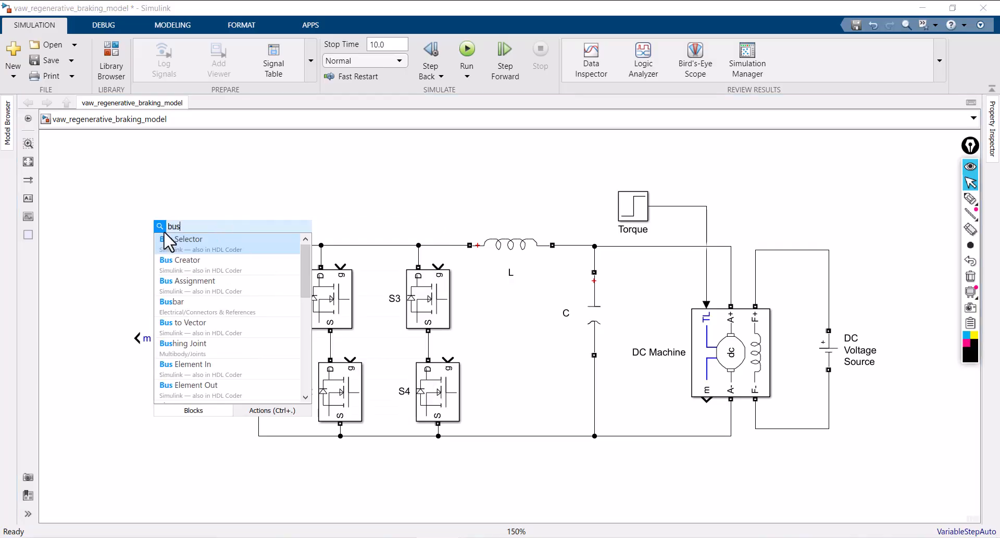
pyautogui.click(198, 249)
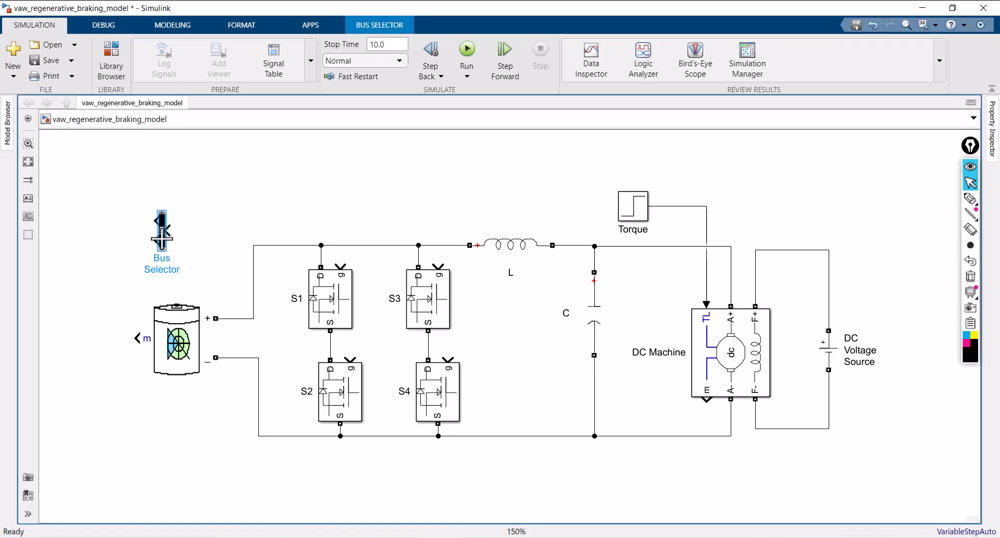
pyautogui.moveTo(162, 234); pyautogui.dragTo(114, 343)
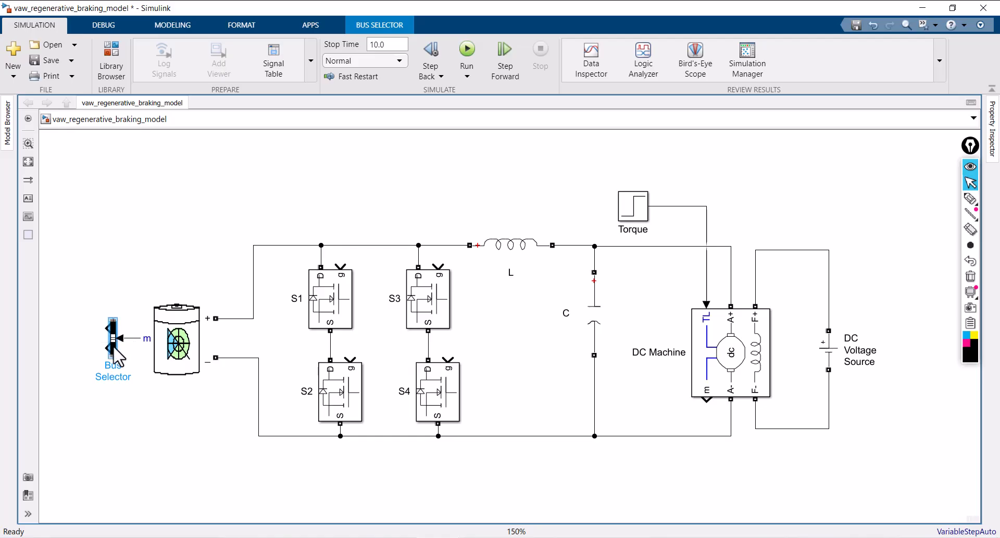
pyautogui.click(147, 243)
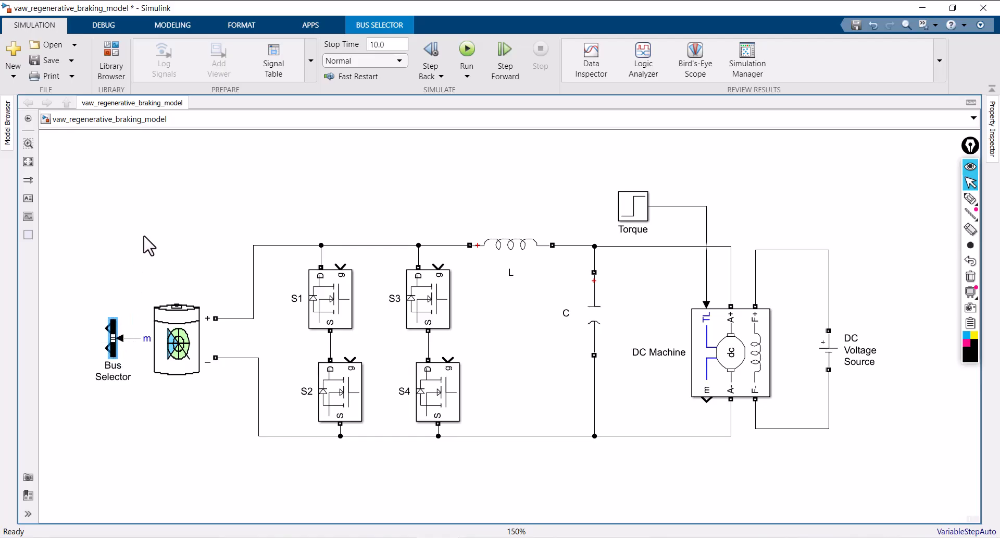
# Remove the placeholder elements signal1 and signal2 from the Bus Selector's selected elements
pyautogui.click(114, 340)
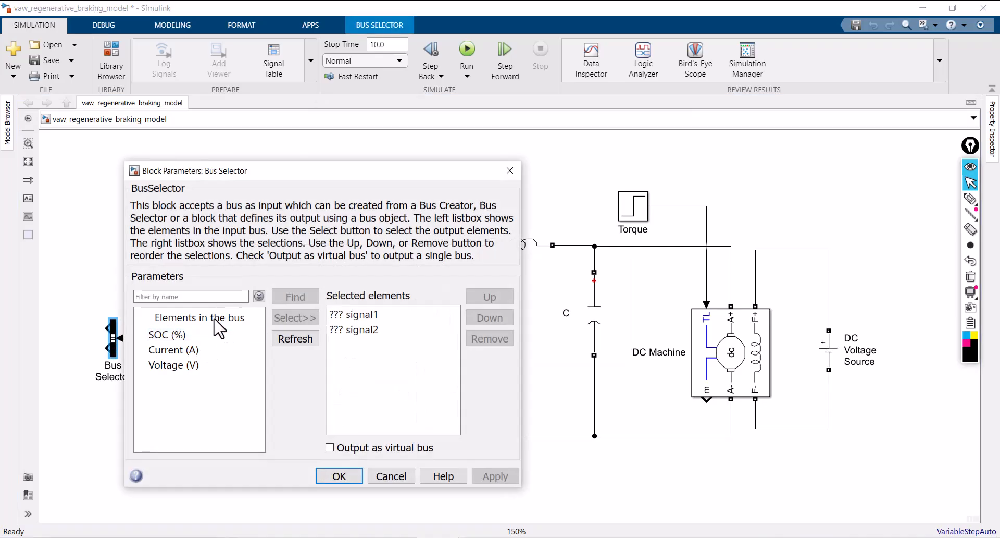
pyautogui.click(368, 329)
pyautogui.keyDown('shift'); pyautogui.click(360, 316); pyautogui.keyUp('shift')
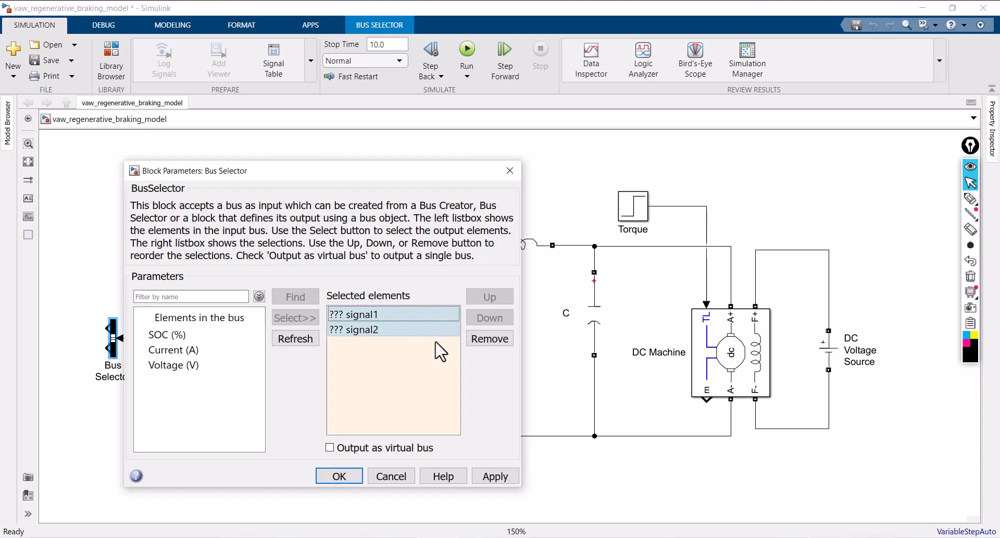
pyautogui.click(478, 339)
# Output SOC (%), Current (A) and Voltage (V) once each from the Bus Selector, and stretch the block to about the Battery's height
pyautogui.click(168, 335)
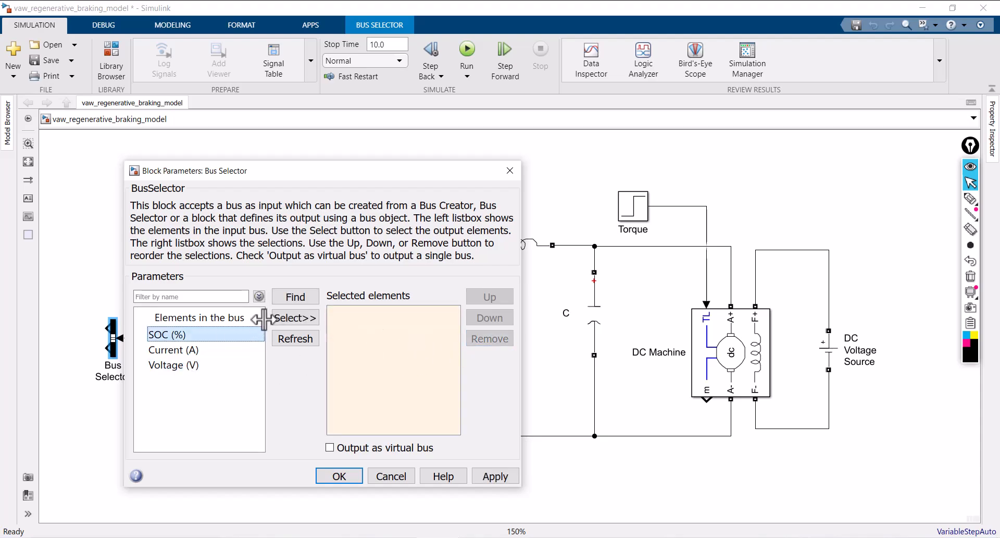
pyautogui.click(284, 318)
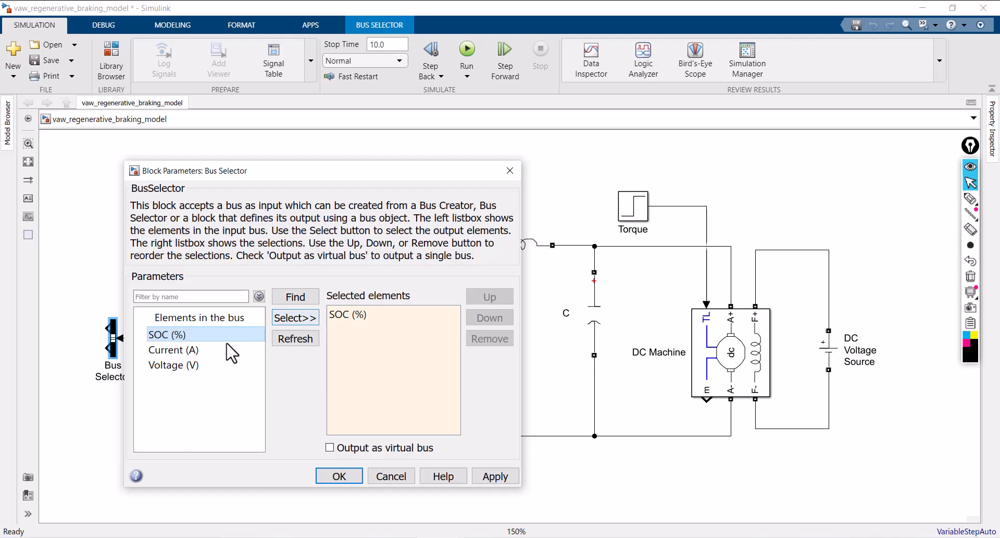
pyautogui.click(194, 353)
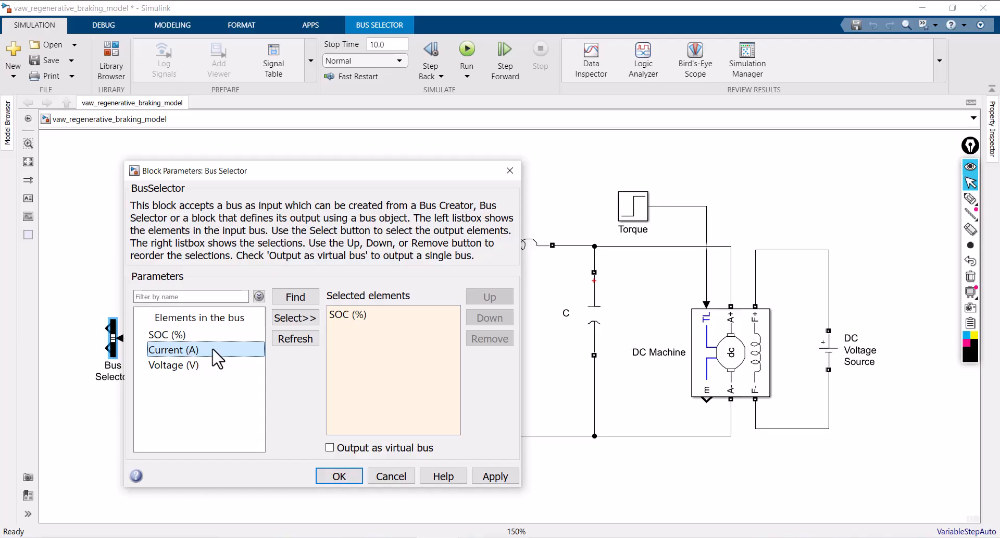
pyautogui.click(295, 318)
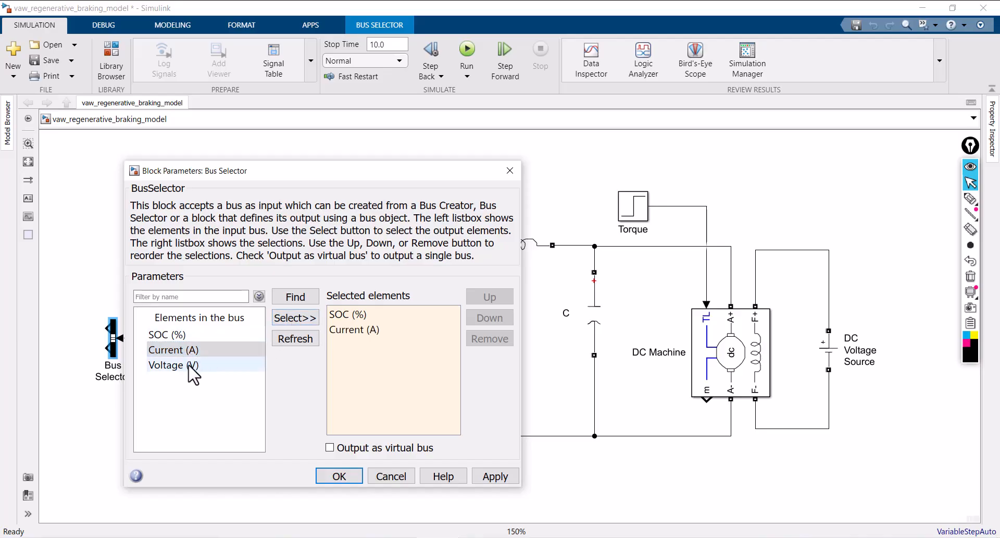
pyautogui.keyDown('shift'); pyautogui.click(190, 367); pyautogui.keyUp('shift')
pyautogui.click(295, 318)
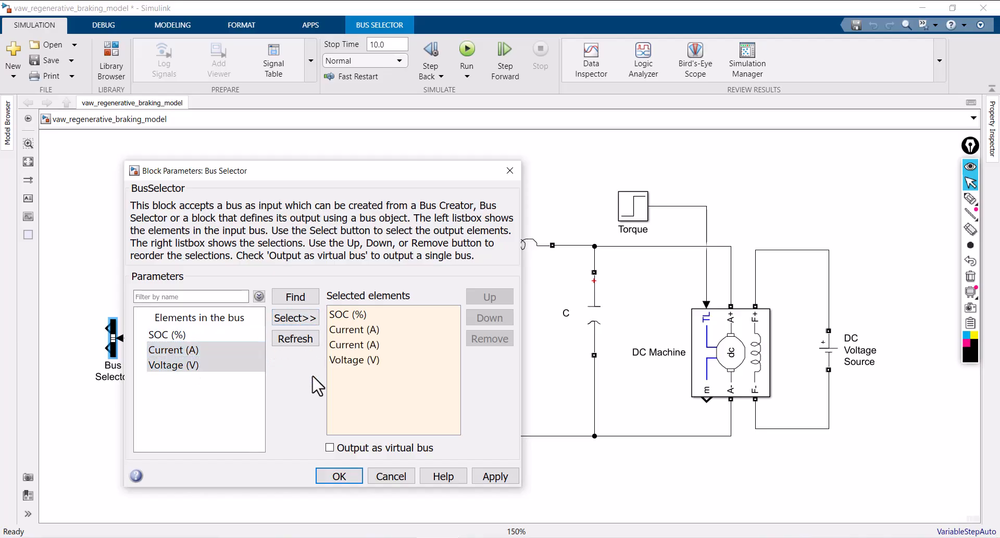
pyautogui.click(365, 345)
pyautogui.click(488, 339)
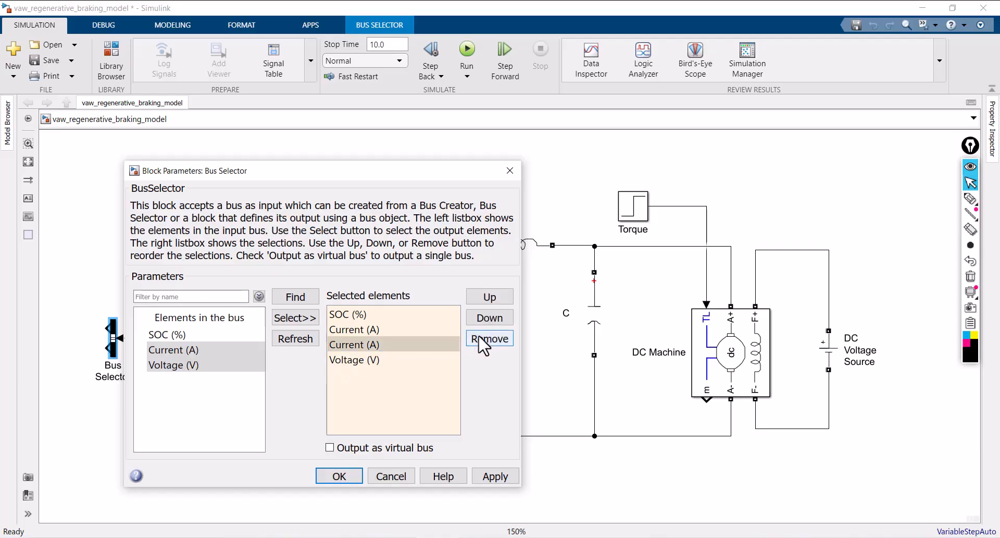
pyautogui.click(495, 476)
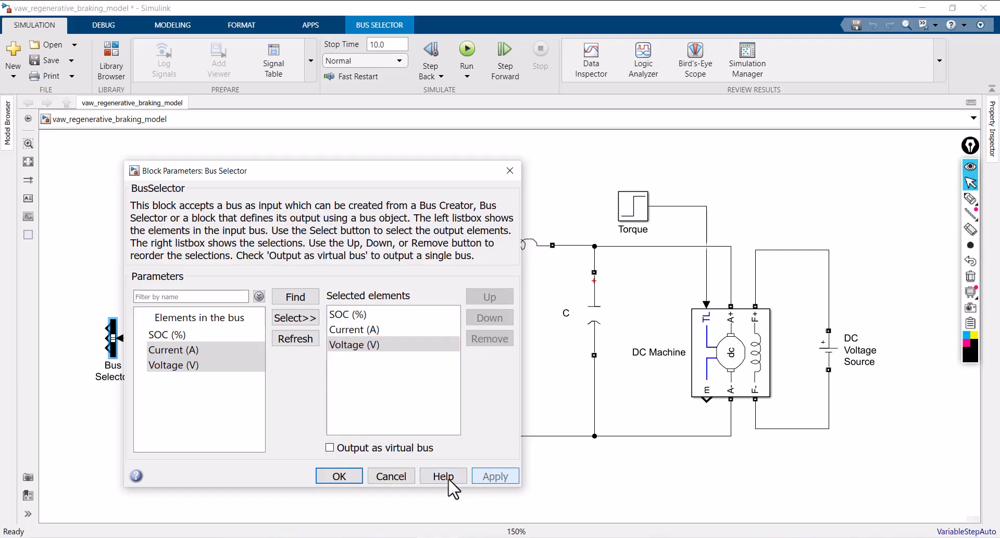
pyautogui.click(349, 476)
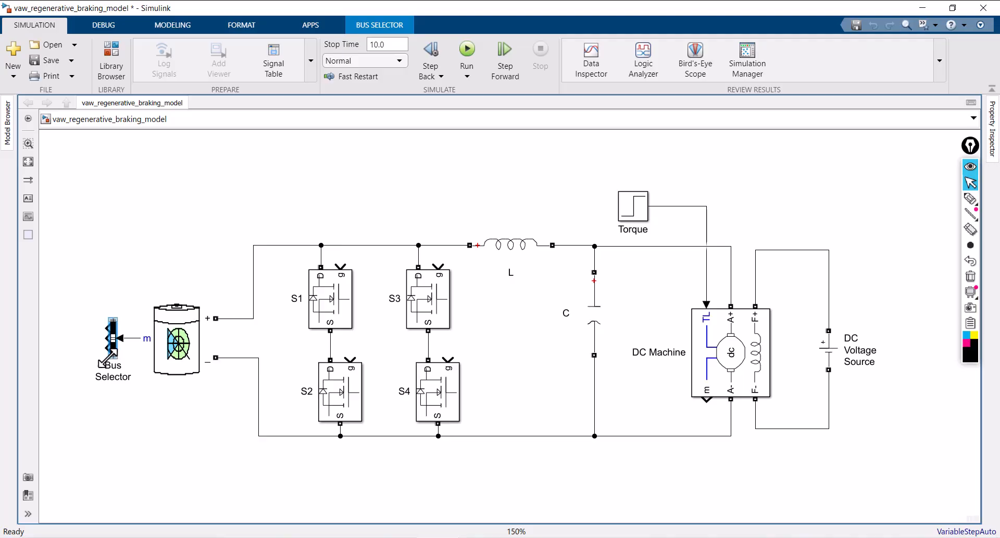
pyautogui.moveTo(109, 358)
pyautogui.mouseDown()
pyautogui.moveTo(112, 394)
pyautogui.moveTo(113, 375)
pyautogui.mouseUp()
pyautogui.click(62, 347)
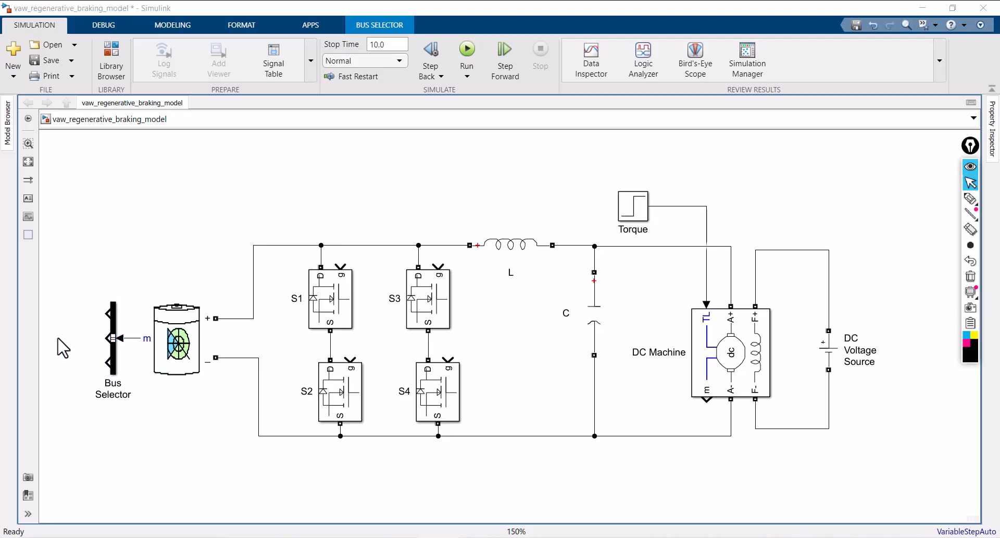
# Add a Scope block from Simulink/Sinks to the left of the Bus Selector
pyautogui.doubleClick(61, 346)
pyautogui.write('scope')
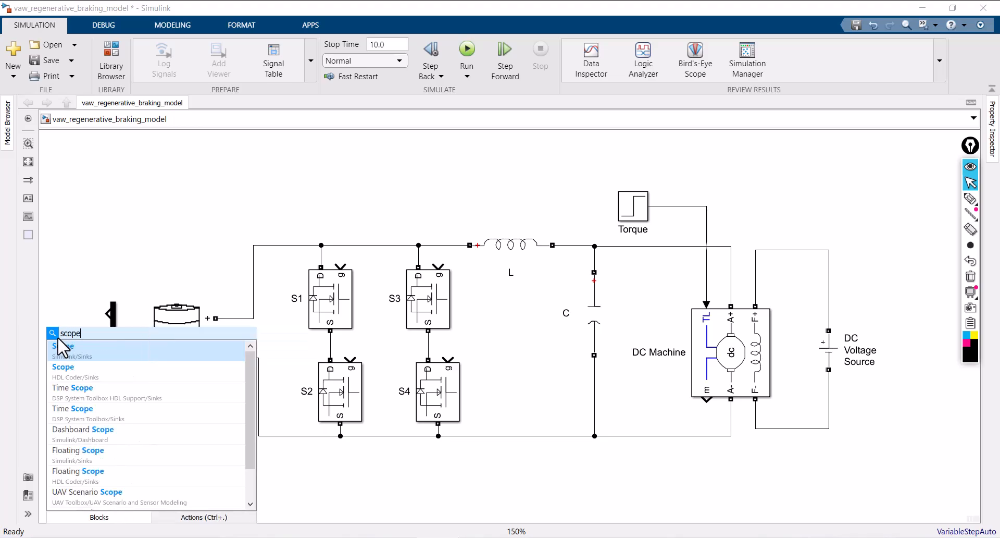
pyautogui.click(75, 357)
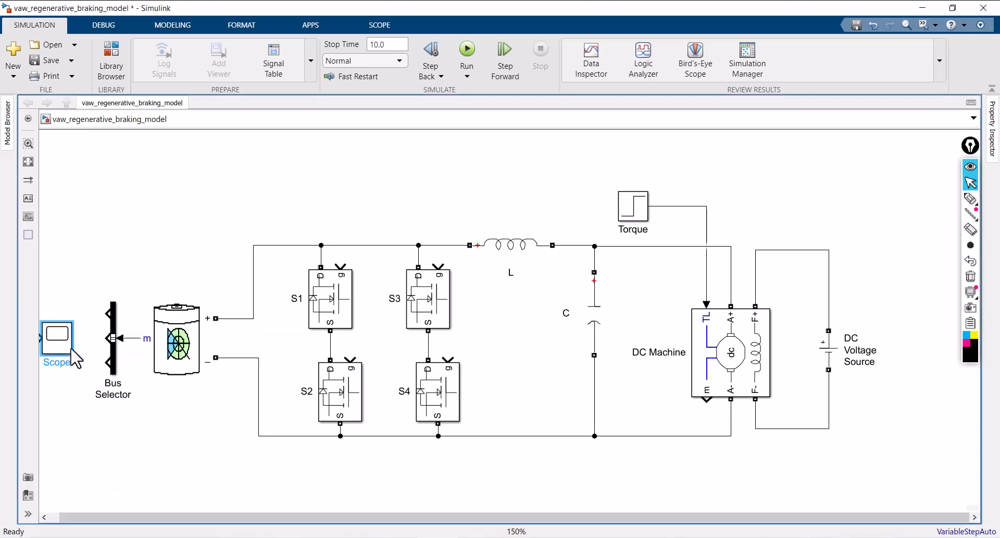
# Set the Scope's number of input ports to 3 in its configuration properties and close the scope window
pyautogui.click(59, 348)
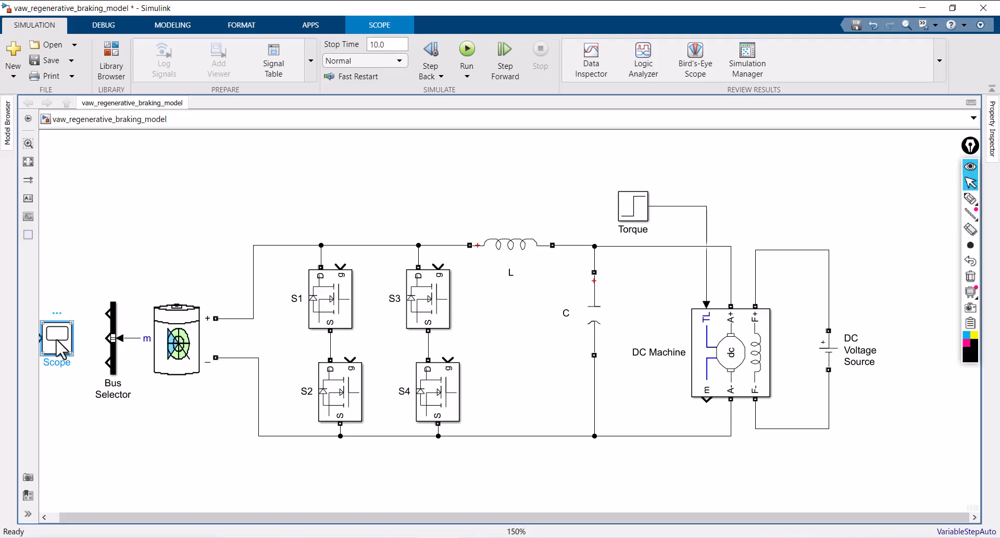
pyautogui.doubleClick(58, 348)
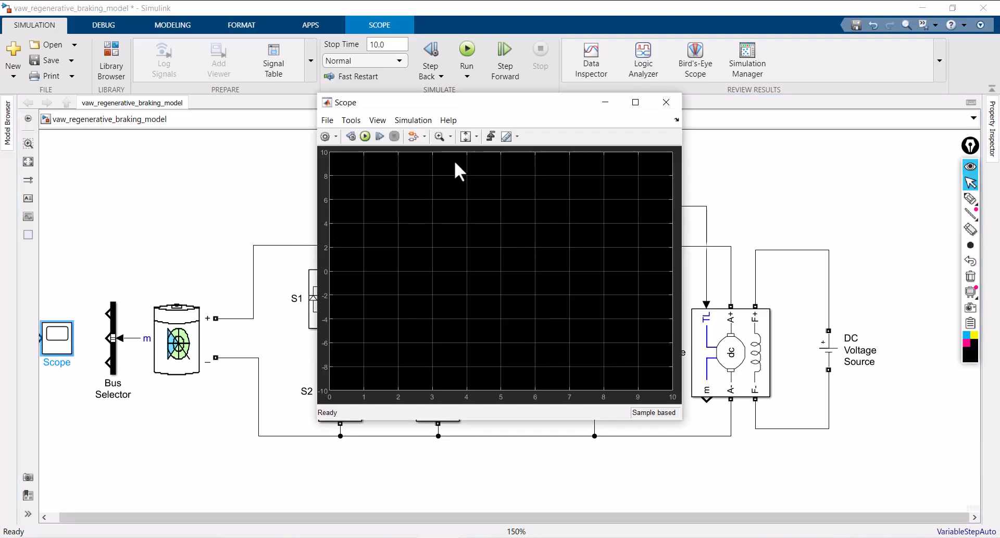
pyautogui.click(382, 120)
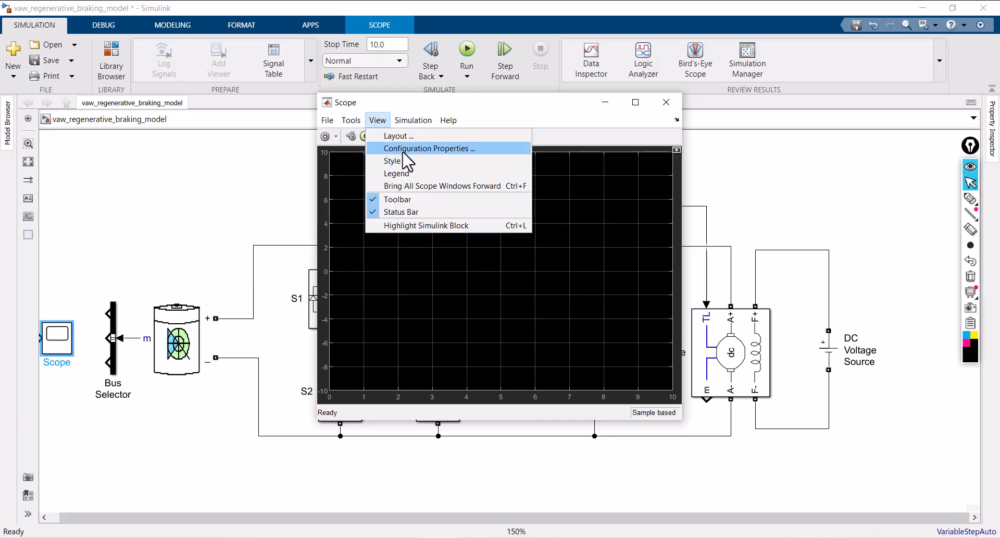
pyautogui.click(402, 148)
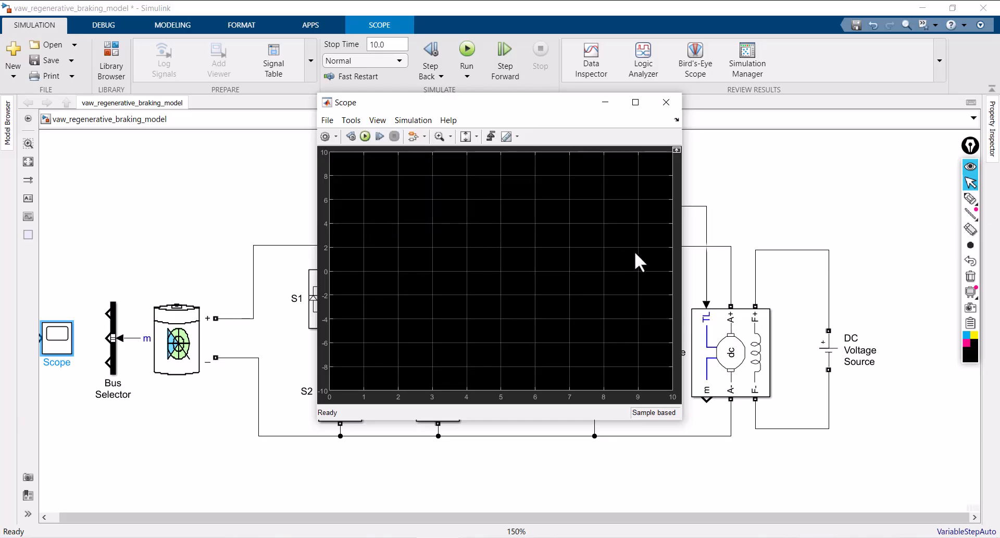
pyautogui.click(490, 247)
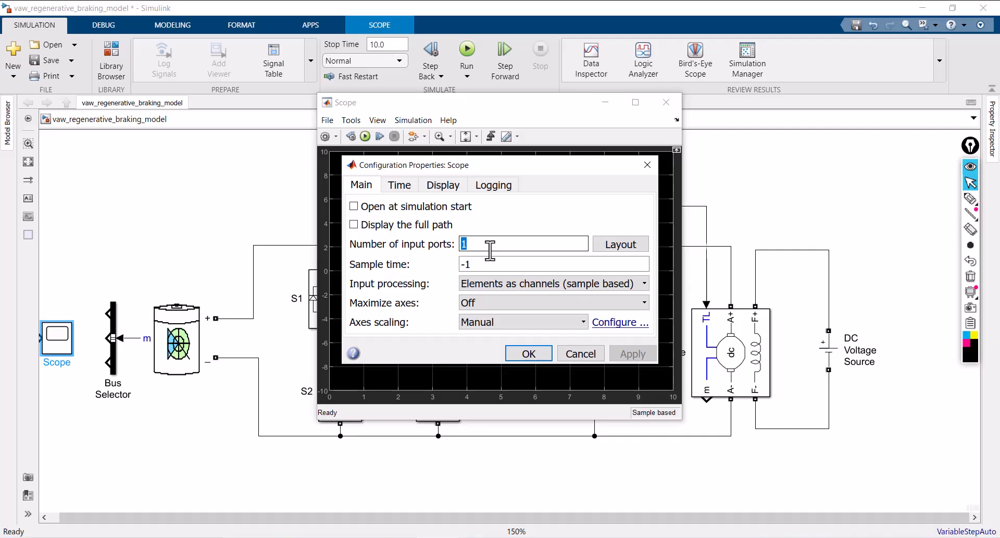
pyautogui.write('3')
pyautogui.click(529, 353)
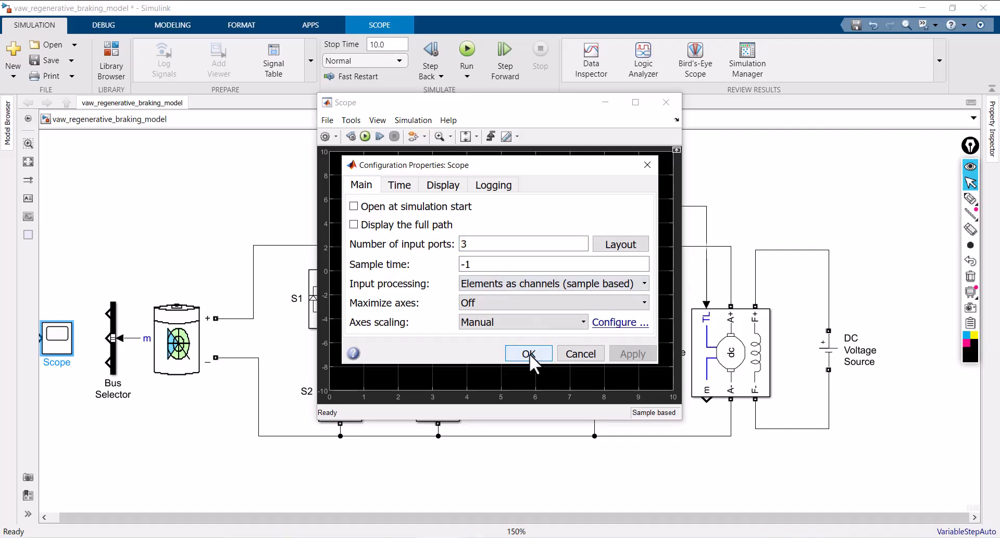
pyautogui.click(672, 107)
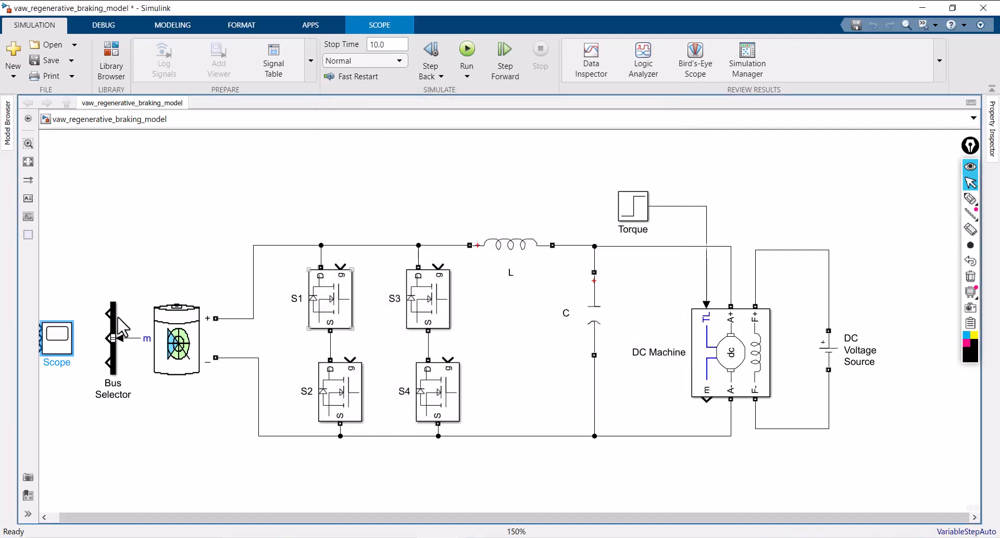
# Flip the Scope so its inputs face the Bus Selector, and make it taller and narrower to line up the ports
pyautogui.press('space')
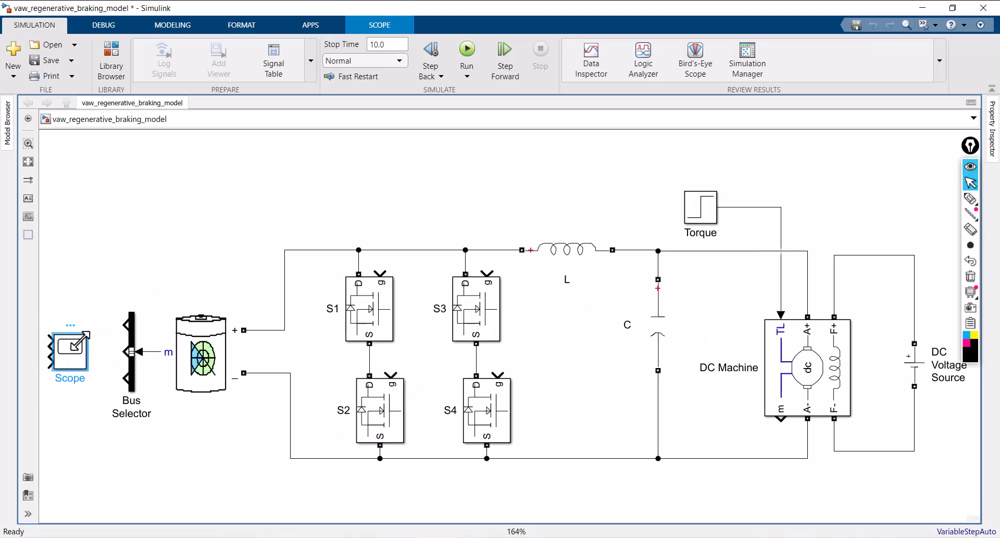
pyautogui.click(109, 308)
pyautogui.click(86, 364)
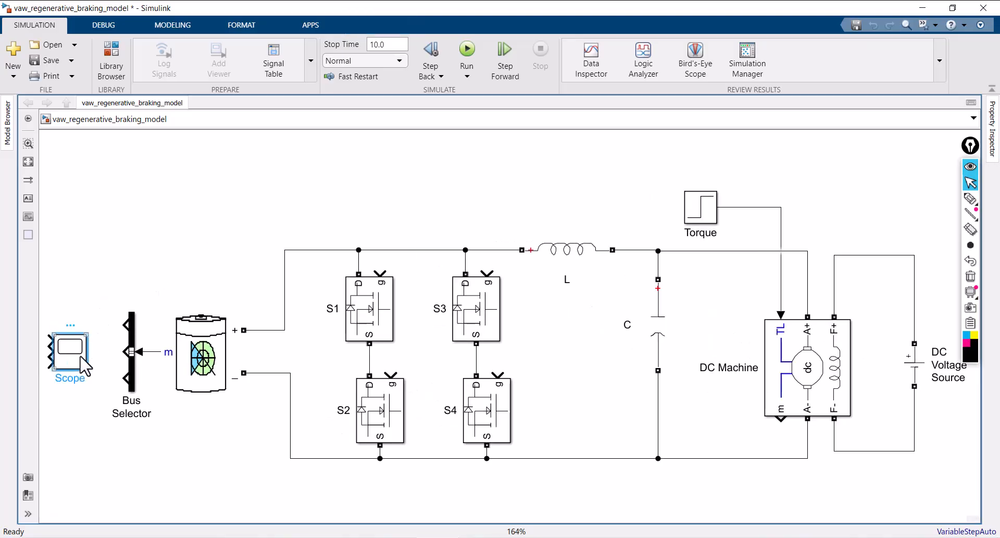
pyautogui.hotkey('ctrl', 'i')
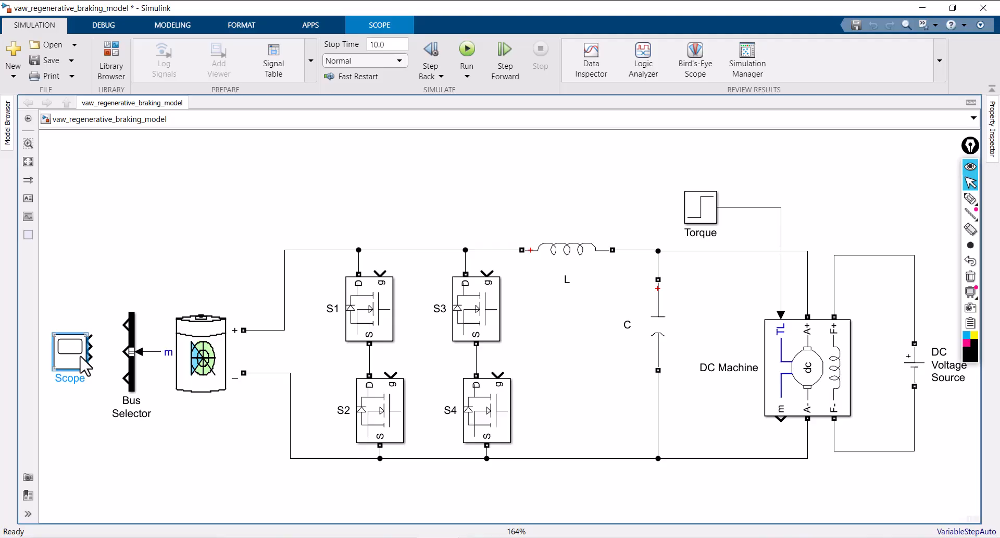
pyautogui.moveTo(89, 361); pyautogui.dragTo(92, 438)
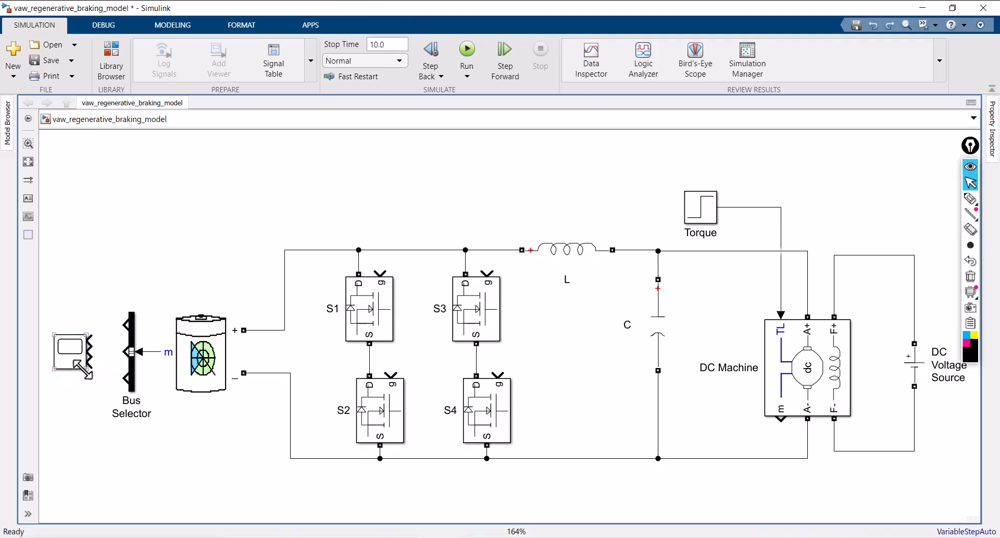
pyautogui.click(78, 365)
pyautogui.moveTo(85, 368); pyautogui.dragTo(73, 385)
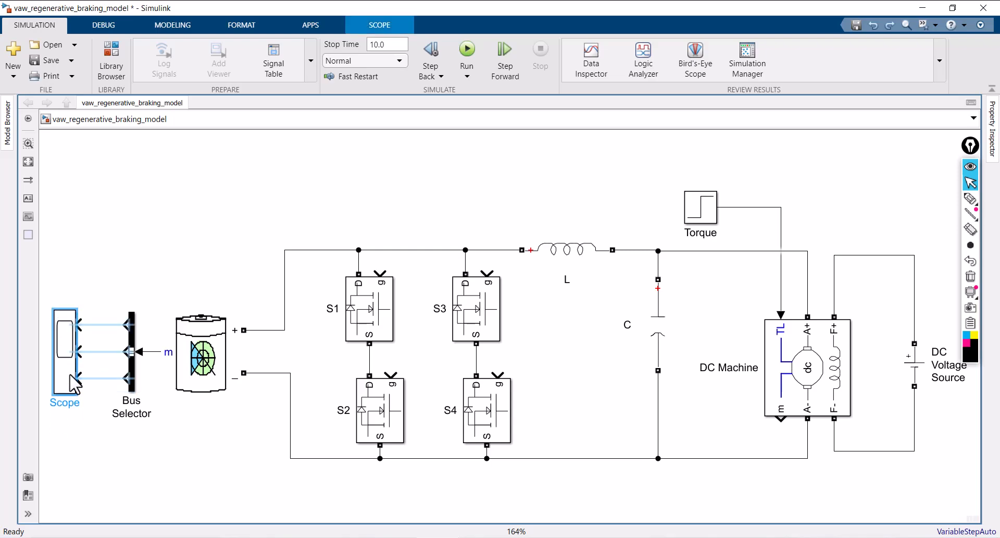
# Connect the Bus Selector's SOC (%), Current (A) and Voltage (V) outputs to the three Scope inputs in order
pyautogui.click(100, 324)
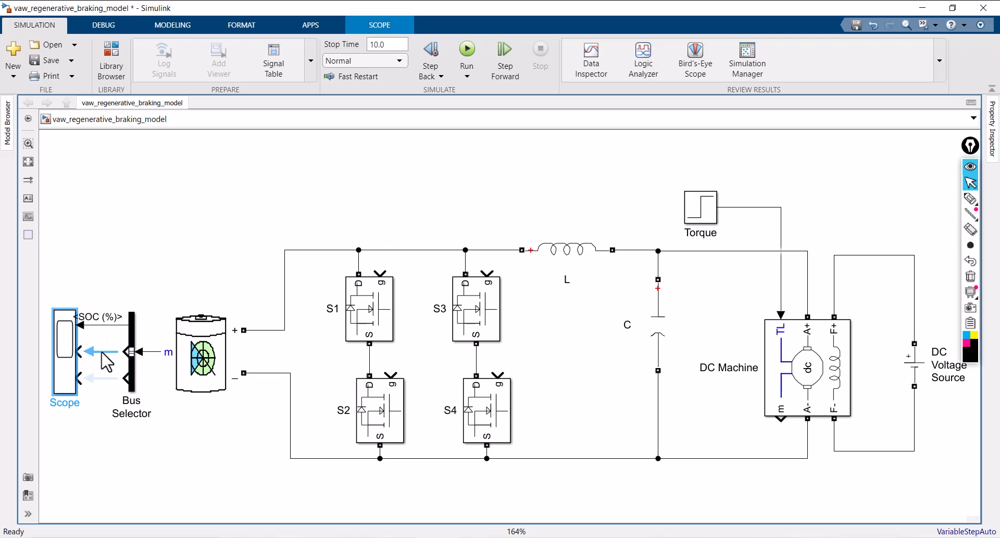
pyautogui.click(102, 352)
pyautogui.click(96, 377)
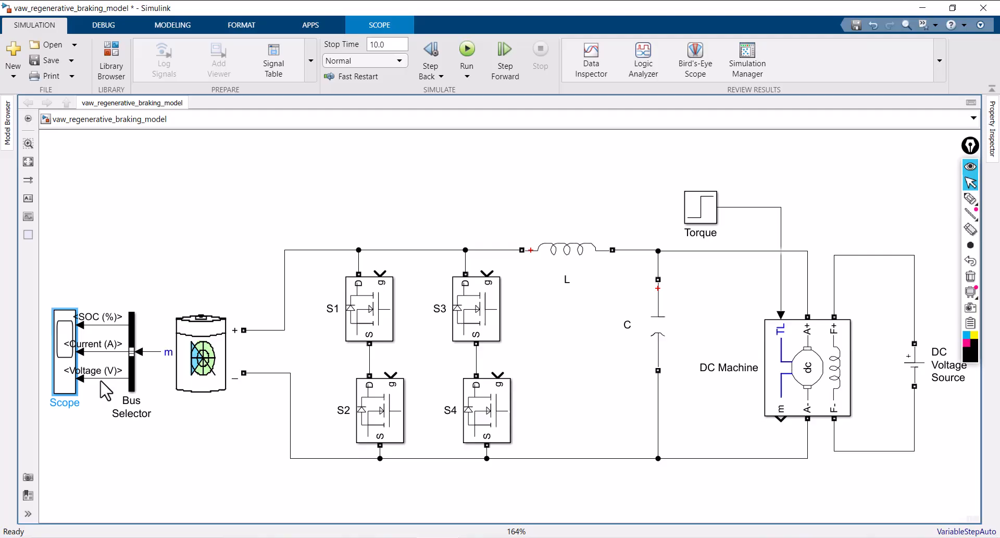
# Move the Scope farther left of the battery's Bus Selector to leave room for the SOC, Current and Voltage signal labels
pyautogui.click(48, 377)
pyautogui.moveTo(42, 369); pyautogui.dragTo(56, 367)
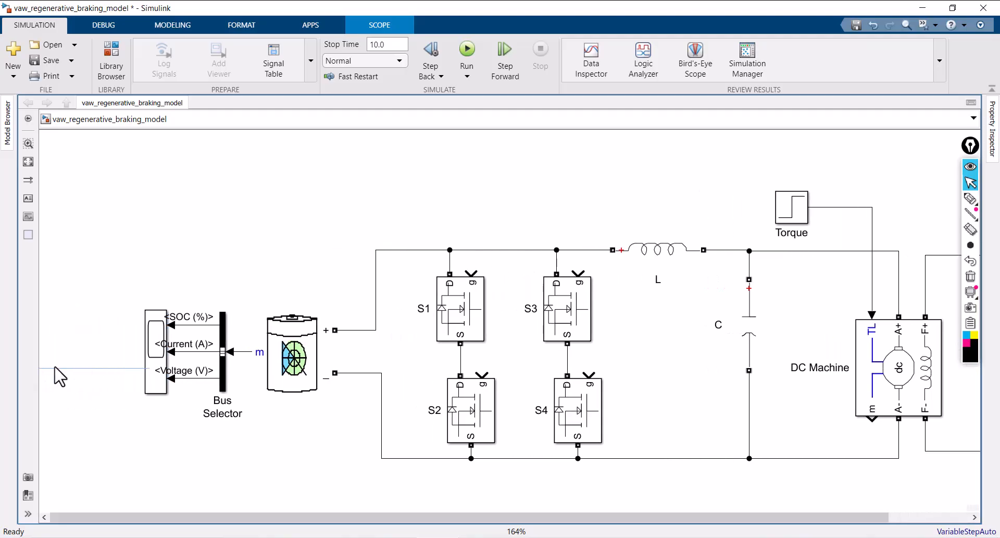
pyautogui.click(155, 361)
pyautogui.moveTo(155, 361); pyautogui.dragTo(123, 360)
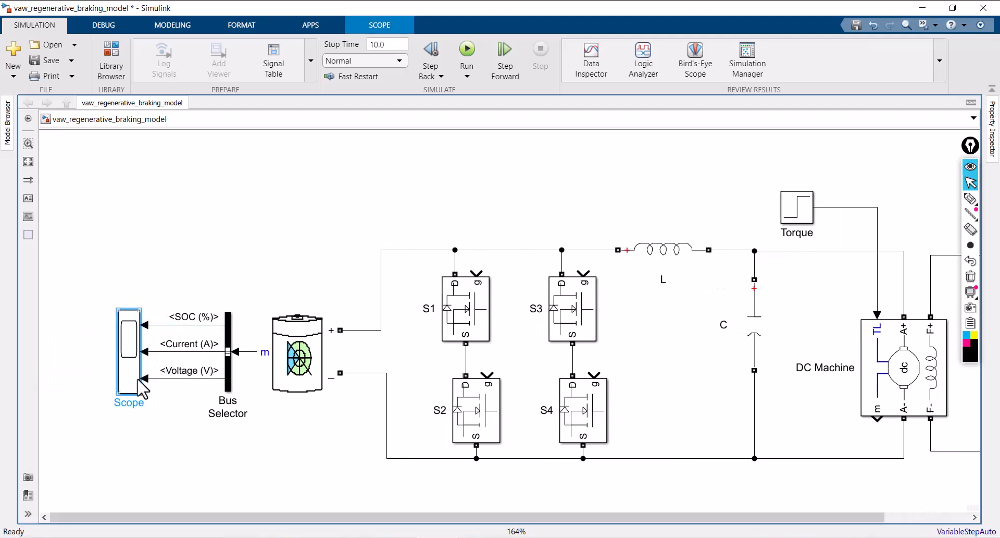
pyautogui.press('space')
pyautogui.click(280, 446)
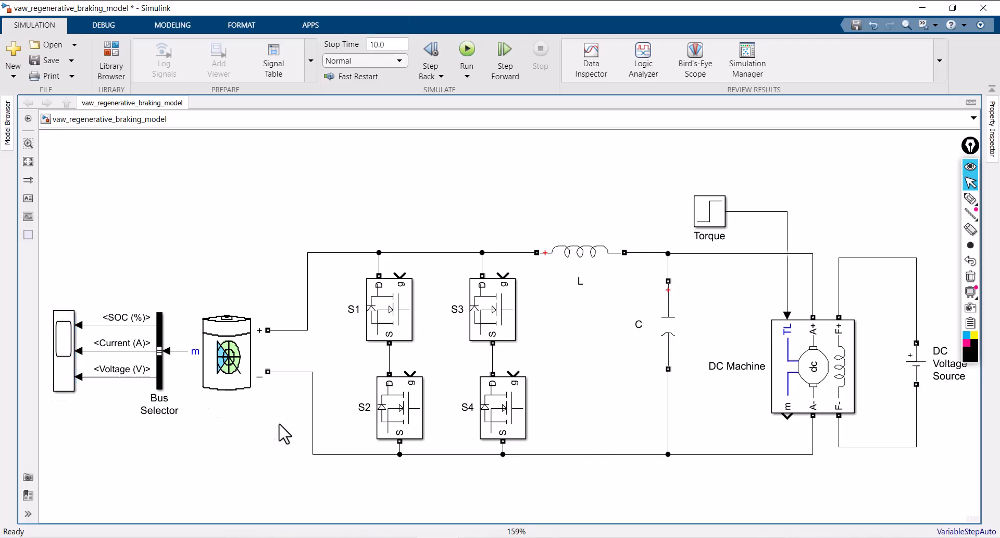
# Add a second Bus Selector below the DC Machine and connect the machine's m output to its input
pyautogui.scroll(-2, 266, 241)
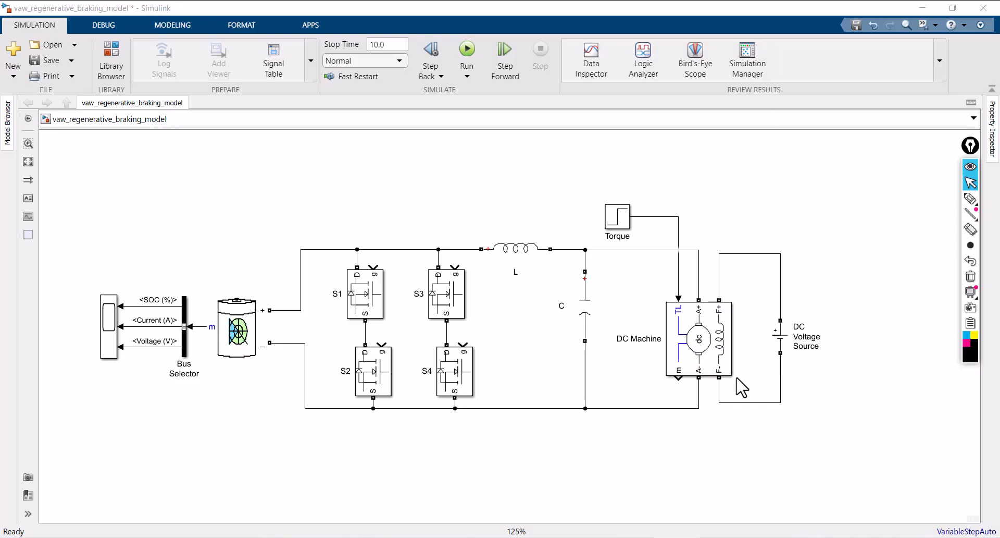
pyautogui.doubleClick(756, 439)
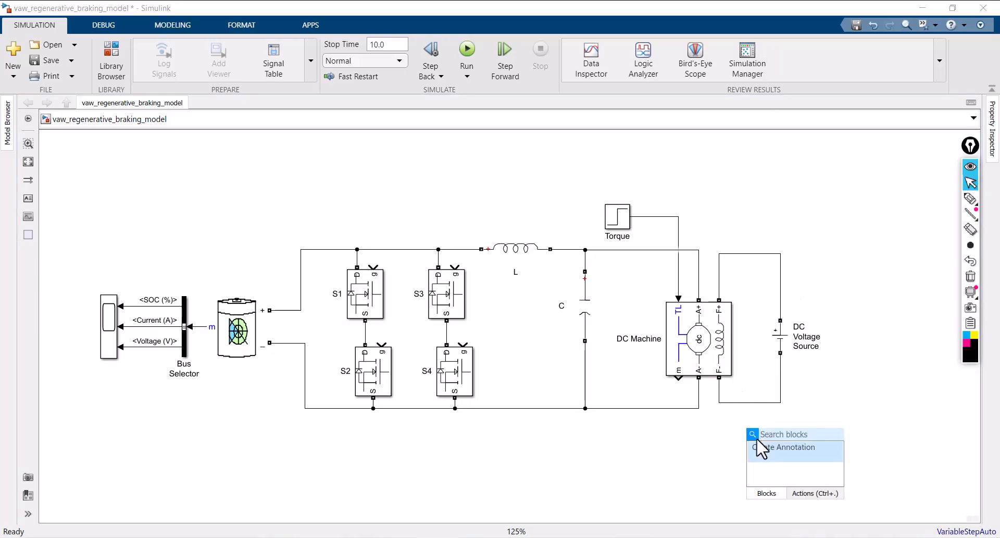
pyautogui.write('bus')
pyautogui.click(778, 255)
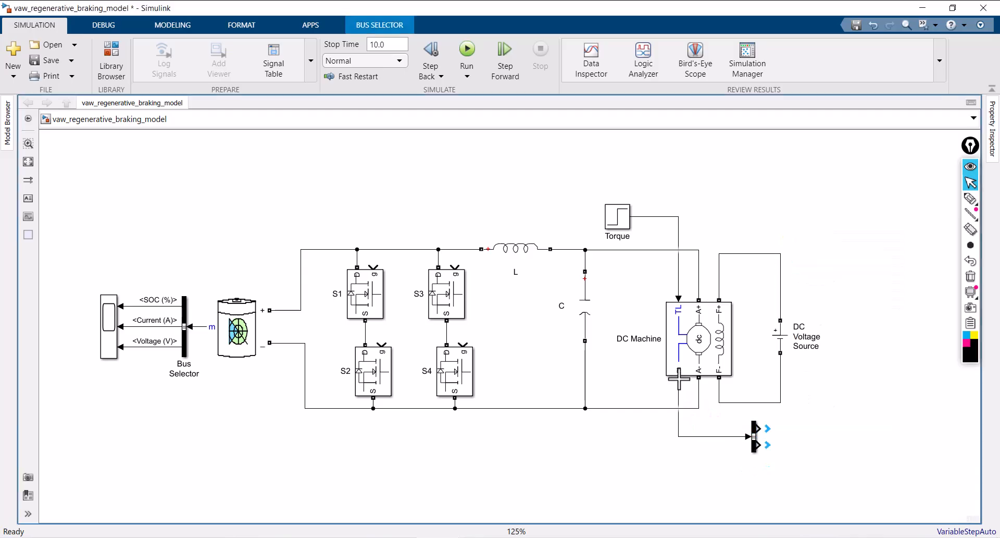
pyautogui.moveTo(679, 379); pyautogui.dragTo(755, 438)
pyautogui.click(755, 436)
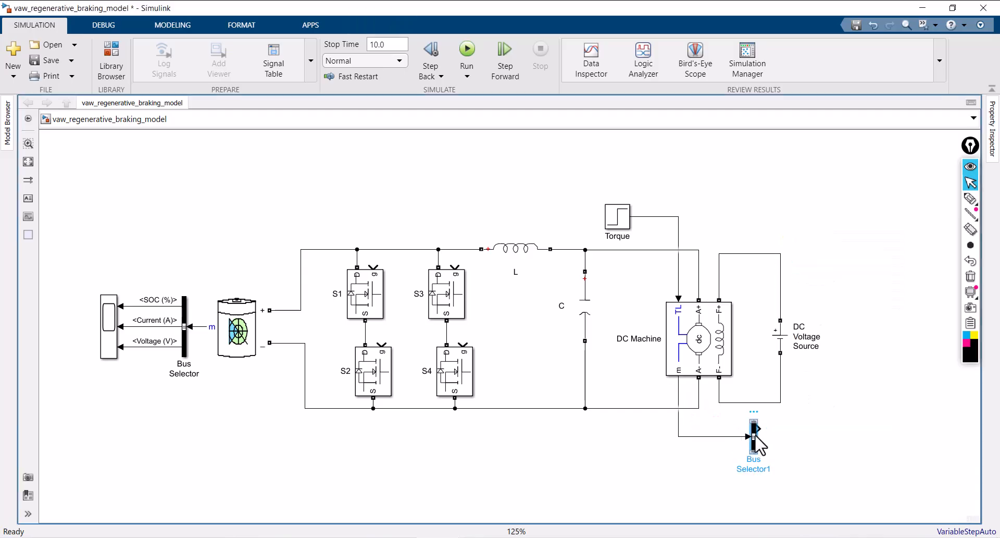
# Replace the new Bus Selector's default signals with Speed wm (rad/s), Armature current ia (A), Field current if (A) and Electrical torque Te (n m)
pyautogui.doubleClick(756, 437)
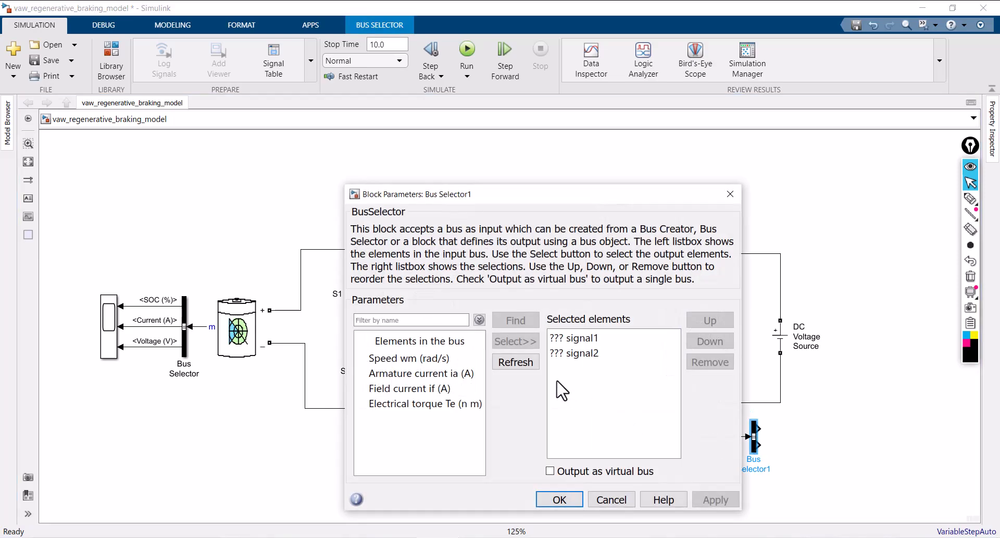
pyautogui.moveTo(607, 364); pyautogui.dragTo(565, 332)
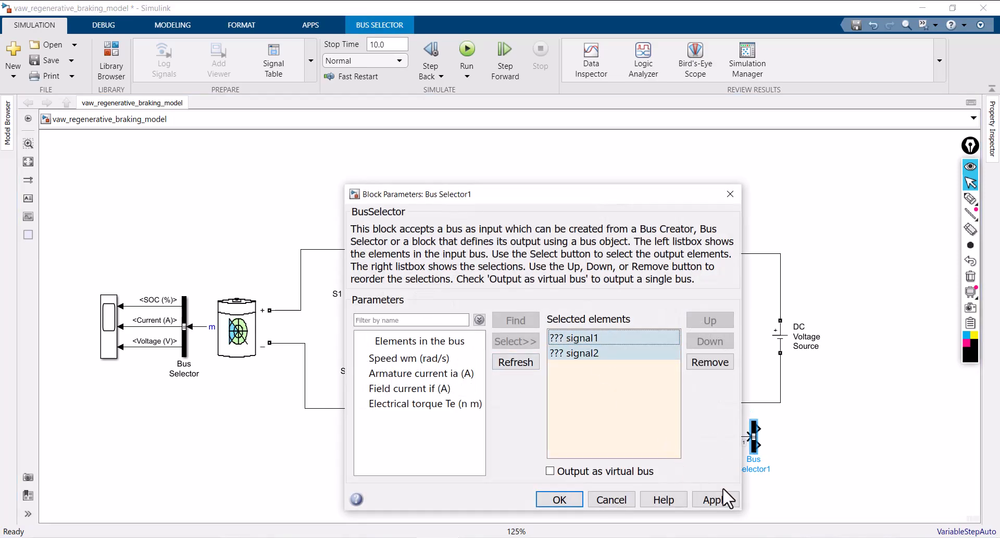
pyautogui.click(711, 363)
pyautogui.click(435, 358)
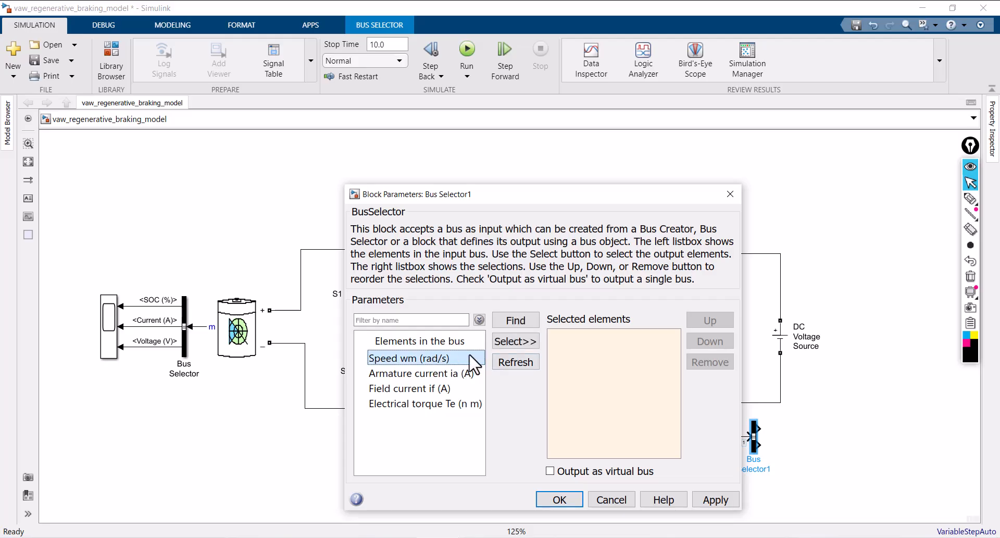
pyautogui.keyDown('shift'); pyautogui.click(445, 374); pyautogui.keyUp('shift')
pyautogui.keyDown('shift'); pyautogui.click(428, 389); pyautogui.keyUp('shift')
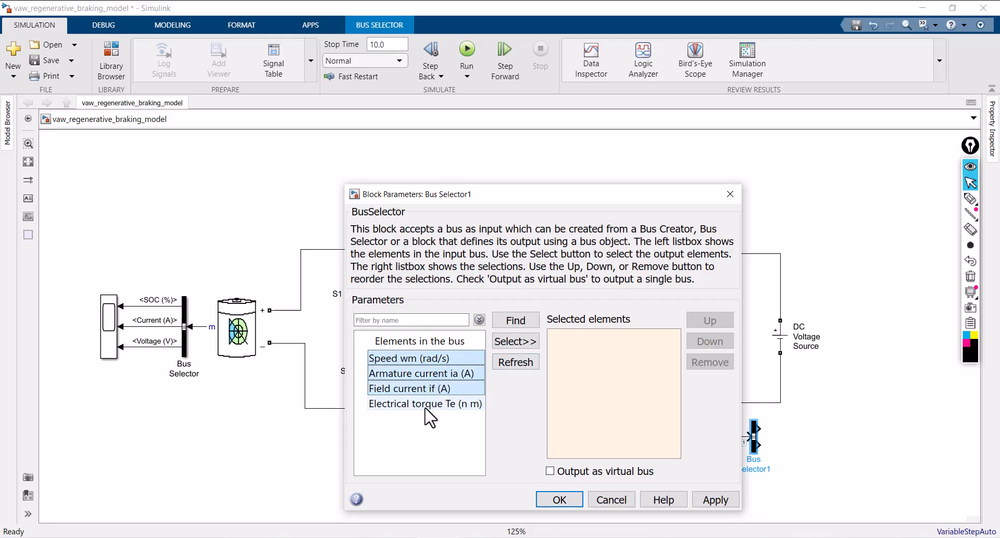
pyautogui.keyDown('shift'); pyautogui.click(430, 405); pyautogui.keyUp('shift')
pyautogui.click(521, 344)
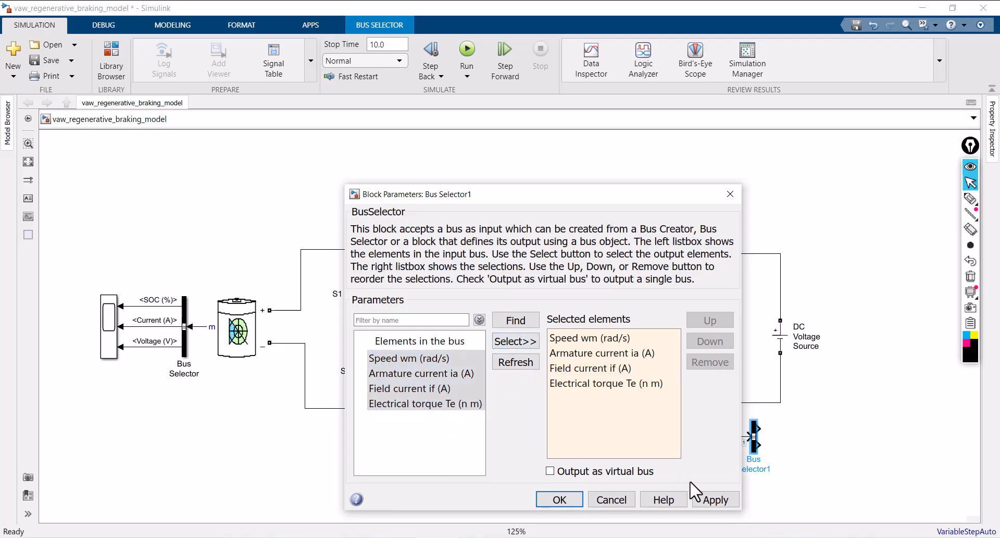
pyautogui.click(718, 501)
pyautogui.click(559, 500)
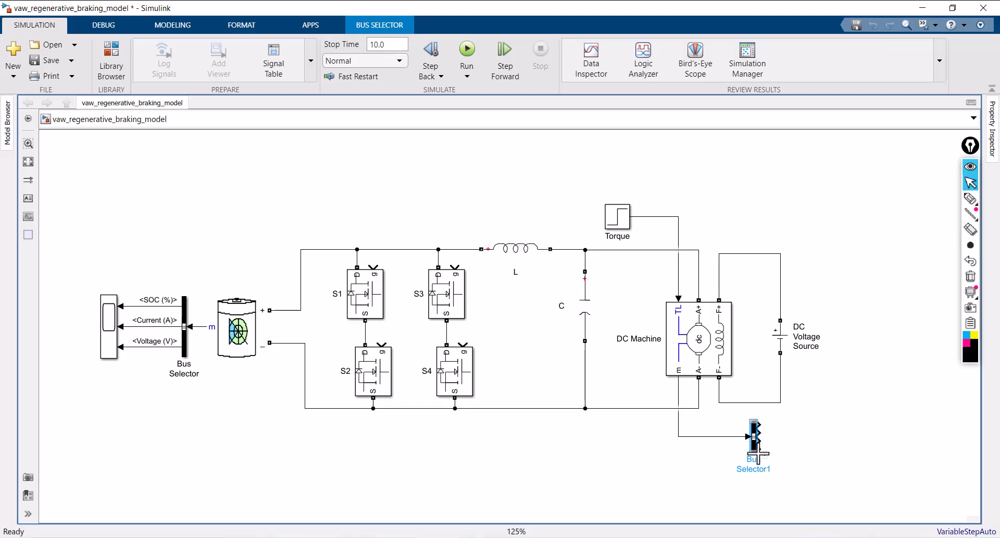
# Make the DC Machine's Bus Selector taller to spread its four output ports, undoing the stray line drawn from its torque output
pyautogui.moveTo(760, 477); pyautogui.dragTo(760, 475)
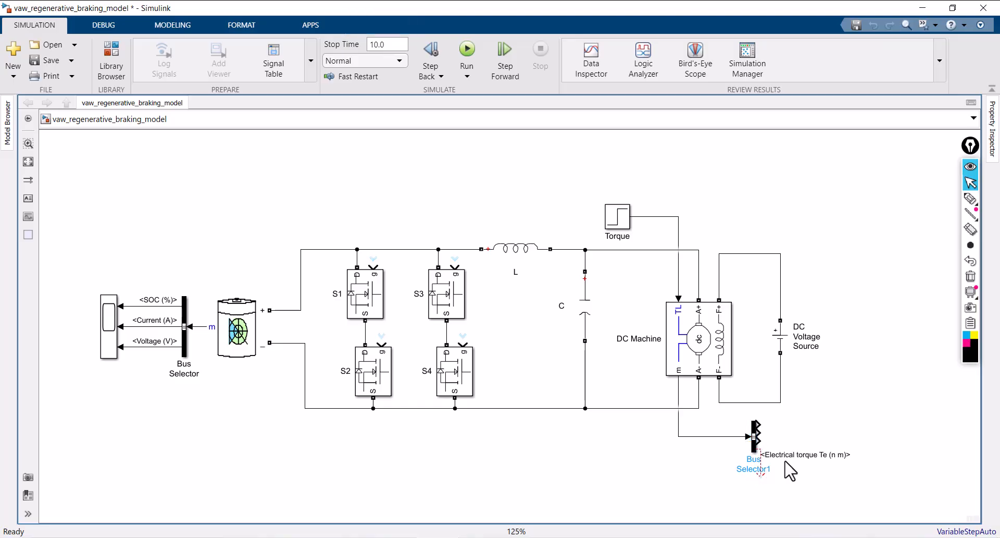
pyautogui.hotkey('ctrl', 'z')
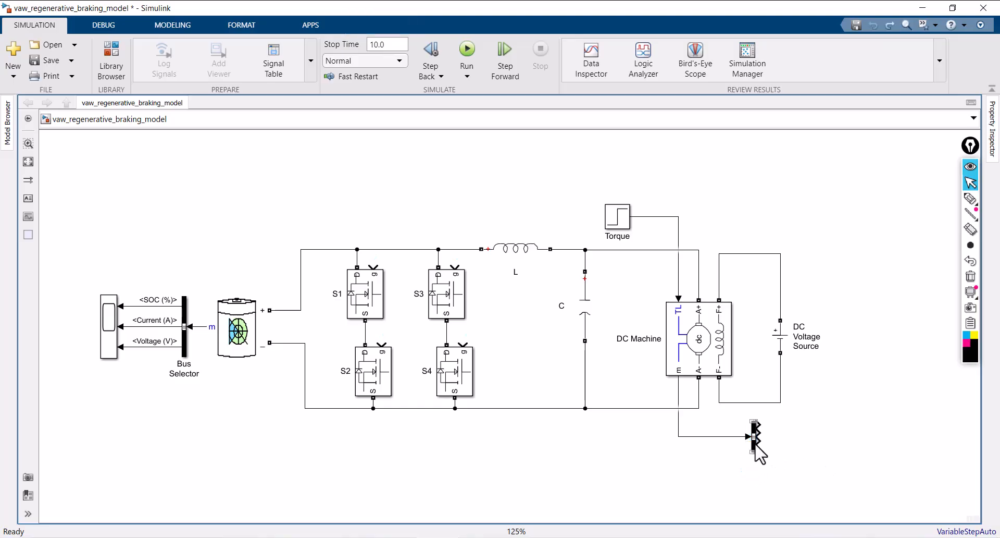
pyautogui.scroll(4, 755, 446)
pyautogui.click(755, 448)
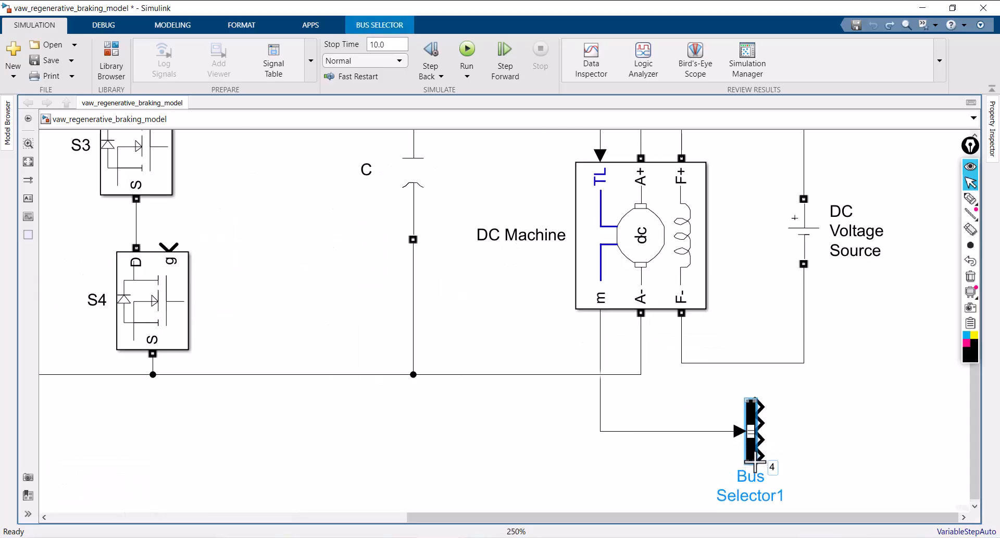
pyautogui.moveTo(743, 465)
pyautogui.mouseDown()
pyautogui.moveTo(755, 514)
pyautogui.moveTo(744, 472)
pyautogui.mouseUp()
pyautogui.click(799, 435)
# Add a Scope block from Simulink/Sinks to the right of the DC Machine's Bus Selector
pyautogui.press('space')
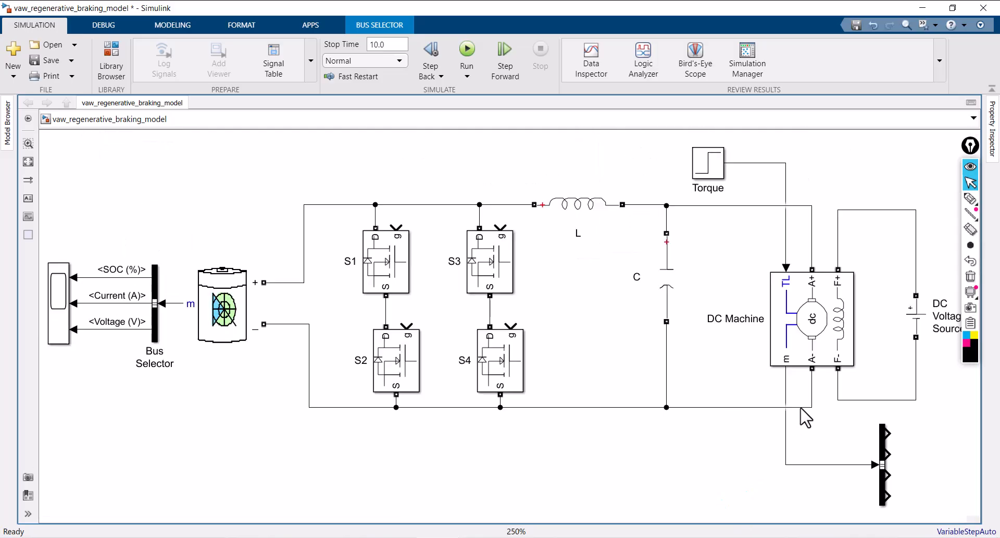
pyautogui.doubleClick(921, 426)
pyautogui.write('sc')
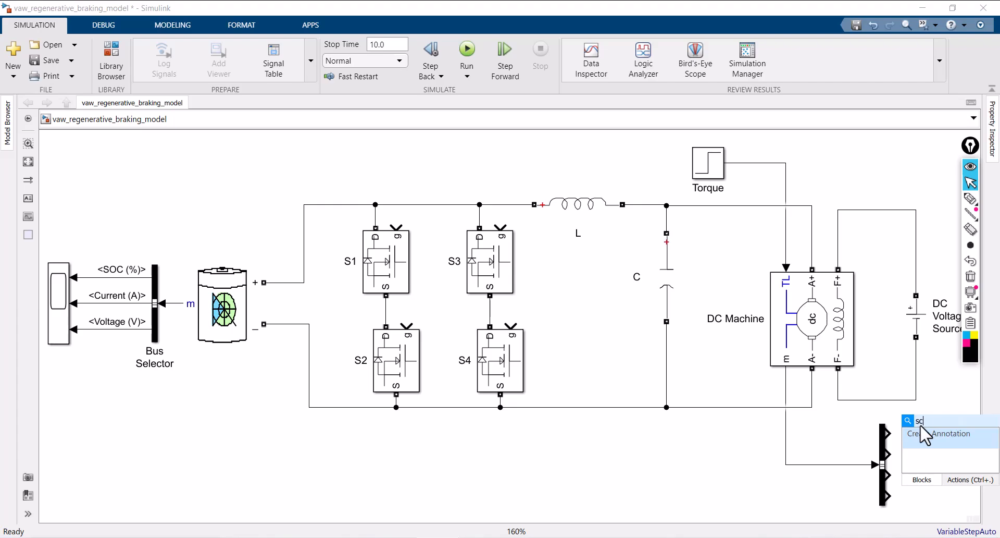
pyautogui.write('ope')
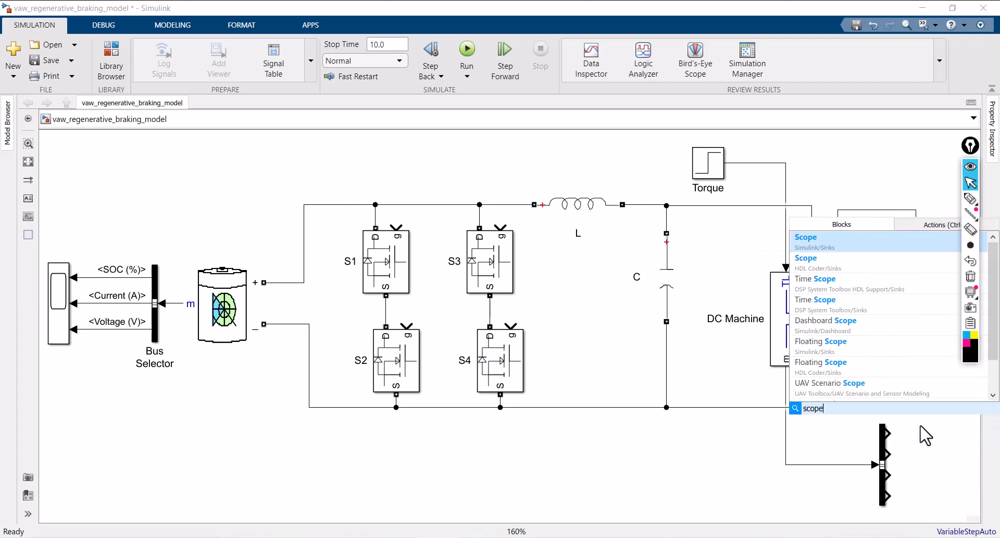
pyautogui.click(820, 250)
pyautogui.click(920, 427)
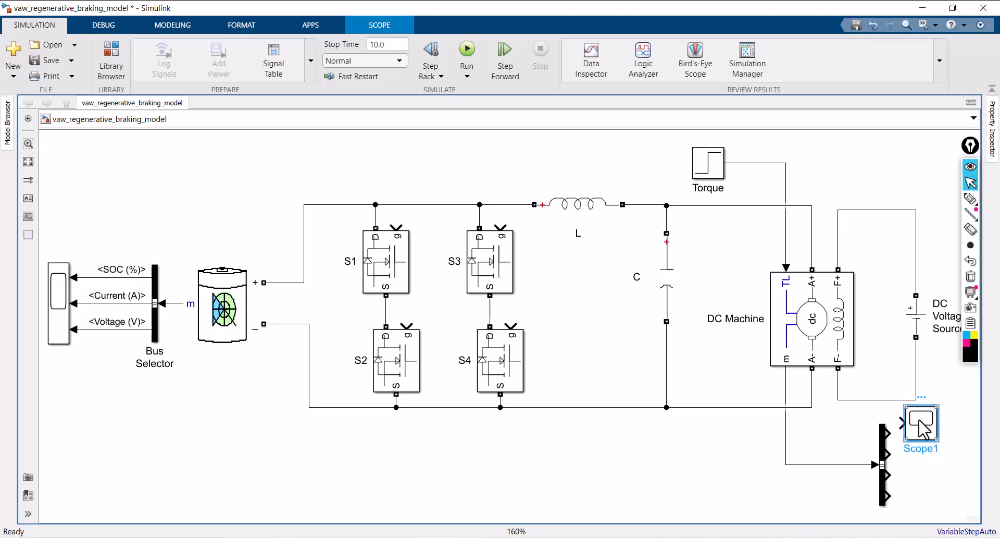
# Set the new Scope's number of input ports to 6 in its configuration properties and close the scope window
pyautogui.doubleClick(921, 427)
pyautogui.click(377, 120)
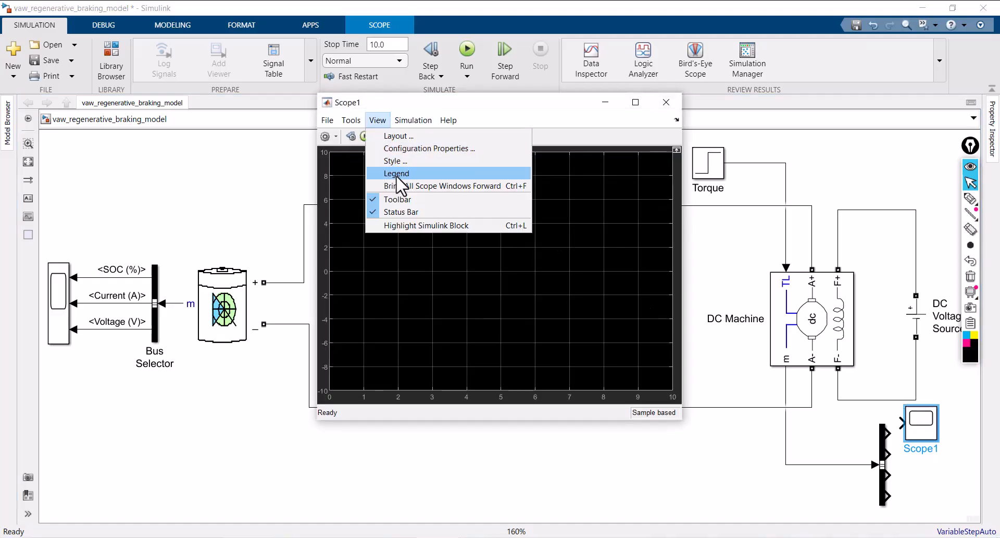
pyautogui.click(401, 149)
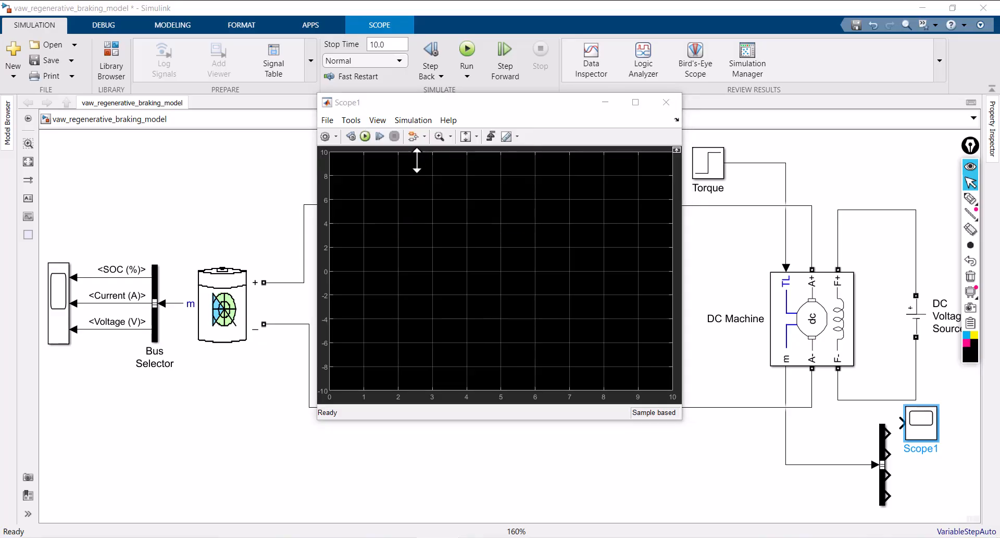
pyautogui.doubleClick(478, 243)
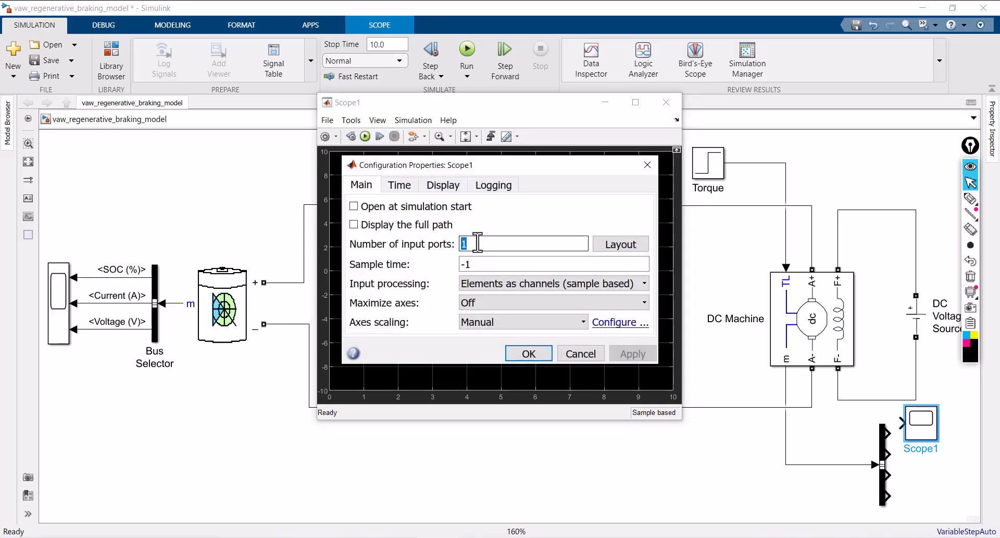
pyautogui.write('6')
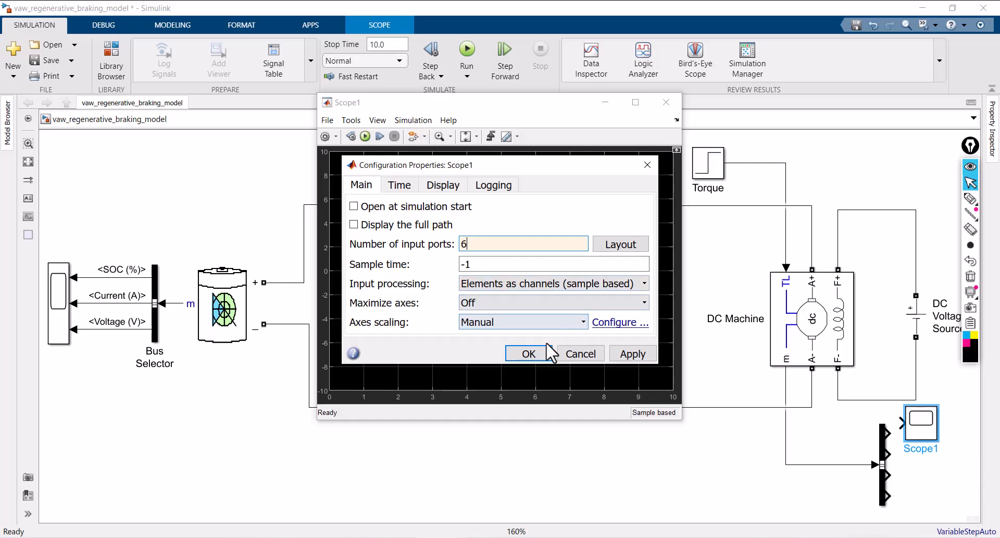
pyautogui.click(637, 354)
pyautogui.click(527, 352)
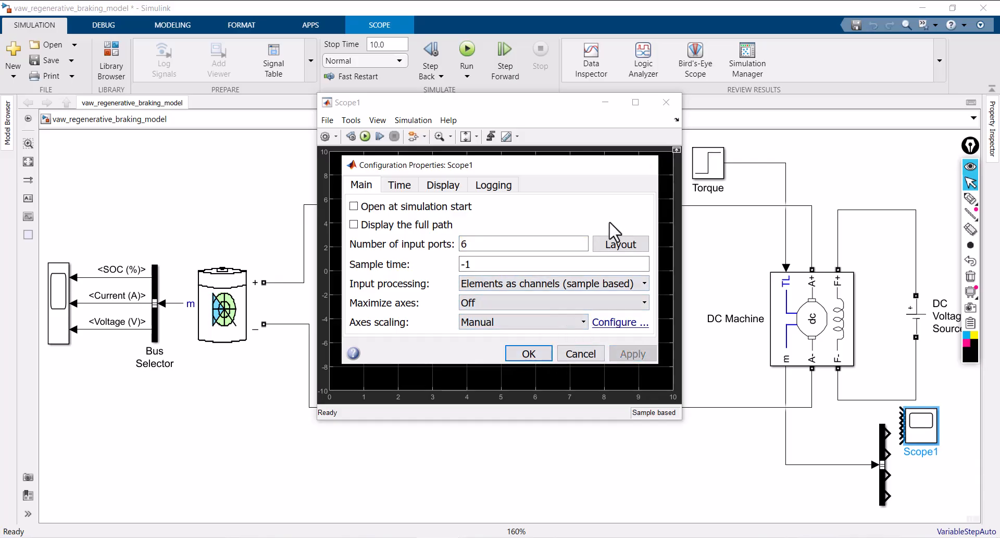
pyautogui.click(666, 102)
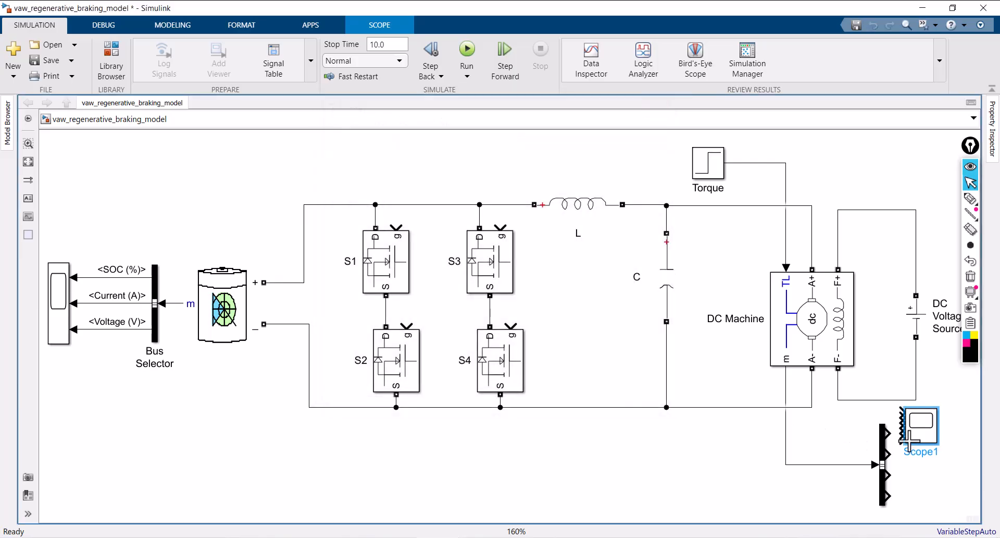
# Enlarge the new Scope beside the Bus Selector and connect the speed, armature current, field current and electrical torque outputs to its first four inputs
pyautogui.moveTo(940, 446); pyautogui.dragTo(954, 468)
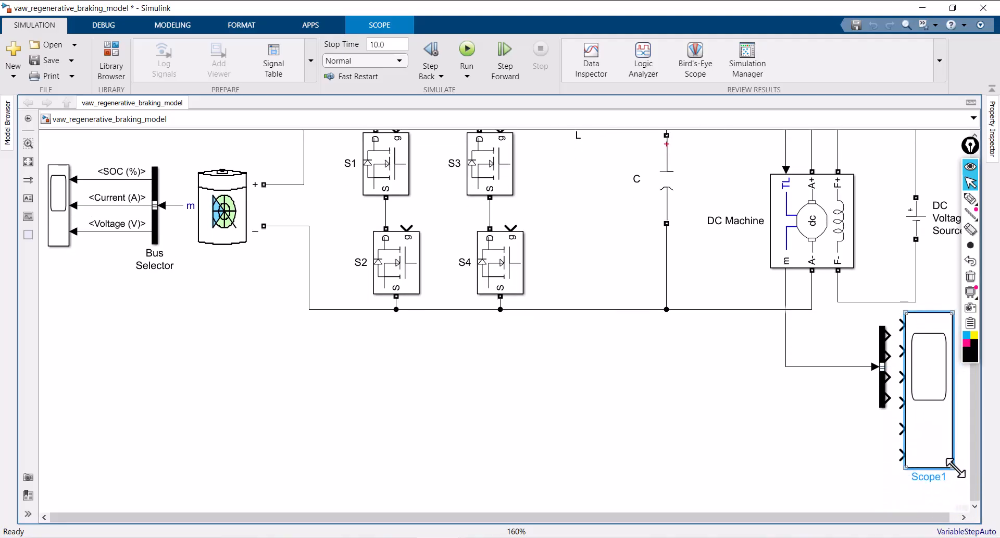
pyautogui.moveTo(924, 435); pyautogui.dragTo(939, 445)
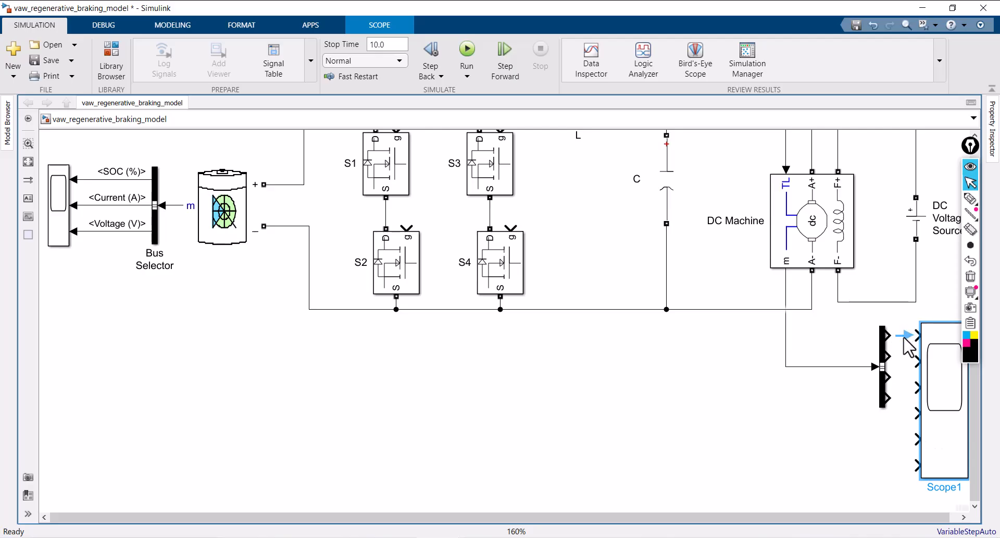
pyautogui.moveTo(893, 357); pyautogui.dragTo(953, 435)
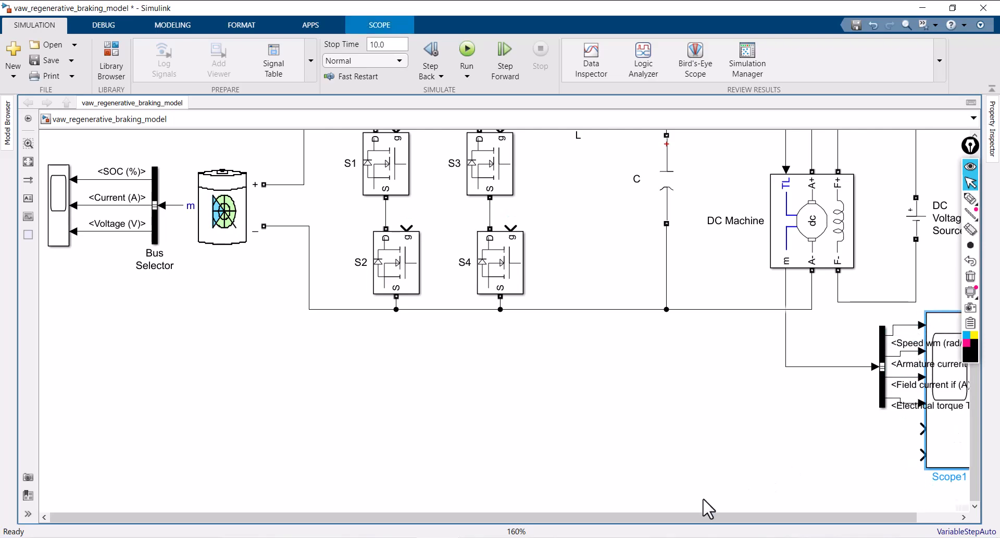
pyautogui.moveTo(732, 516); pyautogui.dragTo(777, 516)
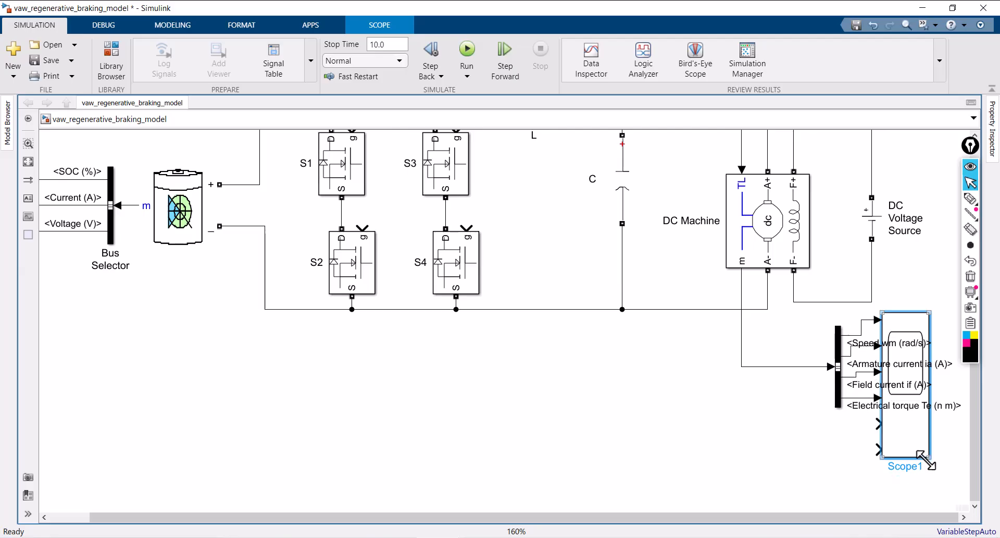
# Connect the Torque signal, routed left of the DC Machine, to the Scope's fifth input and the battery's SOC (%) signal to its sixth
pyautogui.moveTo(922, 465); pyautogui.dragTo(697, 151)
pyautogui.press('space')
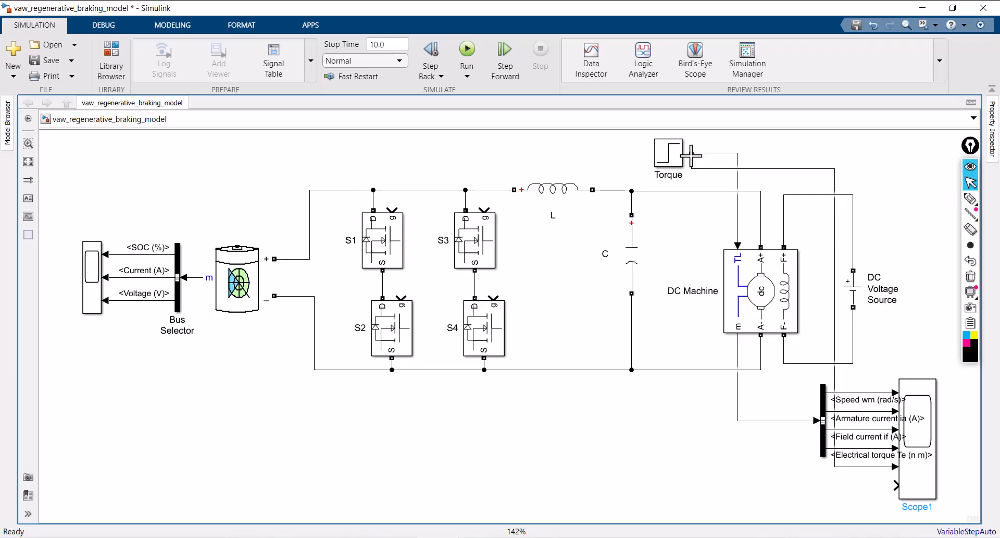
pyautogui.moveTo(835, 277); pyautogui.dragTo(691, 308)
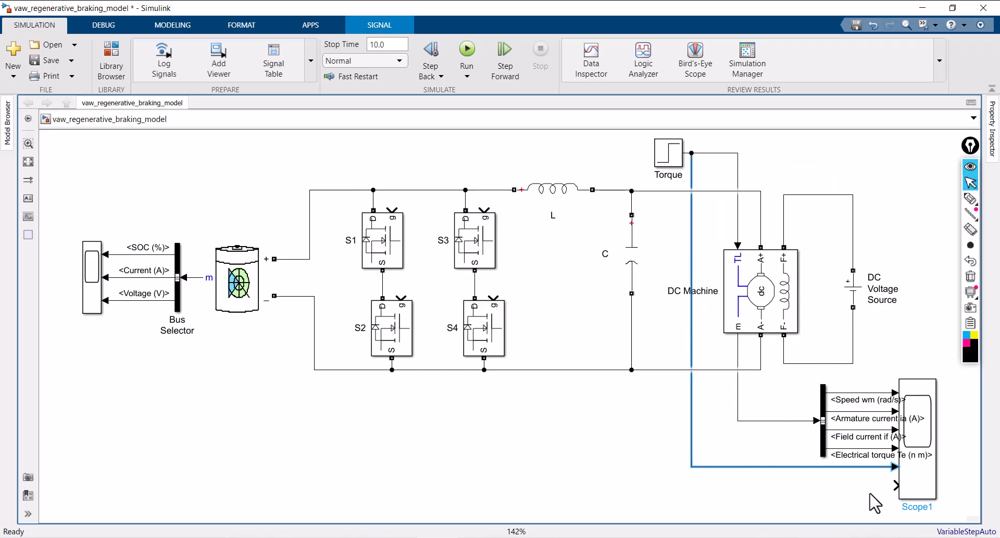
pyautogui.moveTo(896, 485); pyautogui.dragTo(126, 292)
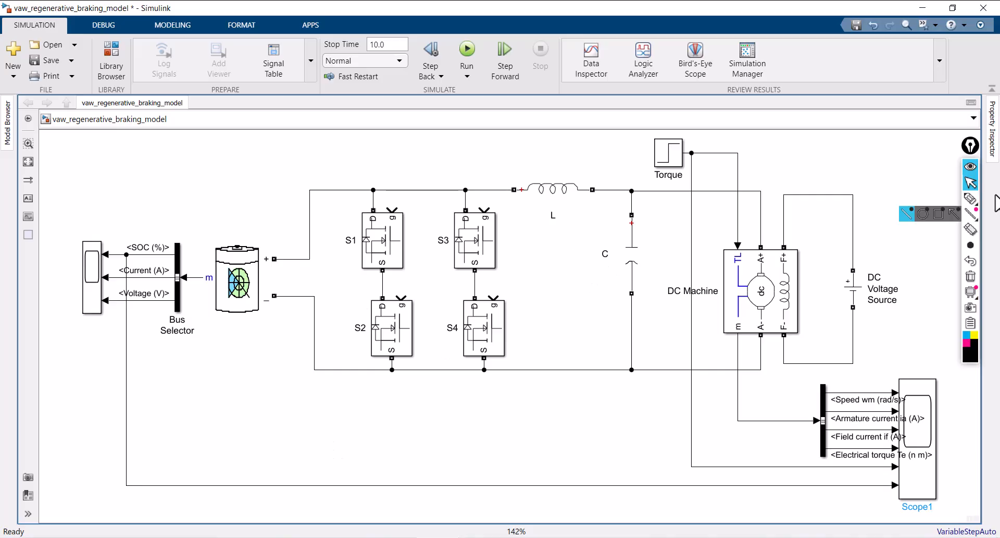
pyautogui.click(970, 198)
pyautogui.moveTo(339, 208)
pyautogui.mouseDown()
pyautogui.moveTo(526, 243)
pyautogui.moveTo(474, 392)
pyautogui.moveTo(329, 274)
pyautogui.moveTo(373, 190)
pyautogui.mouseUp()
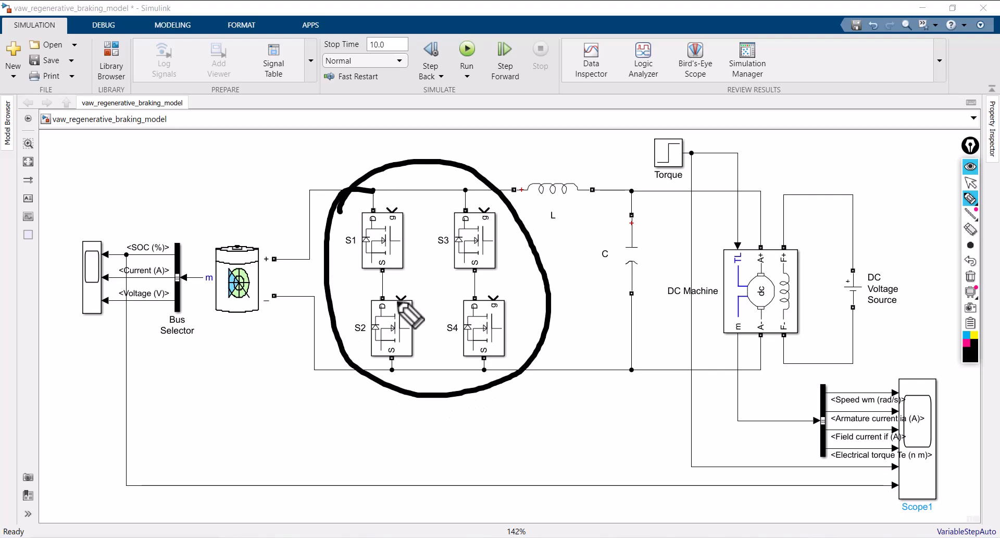
pyautogui.click(972, 277)
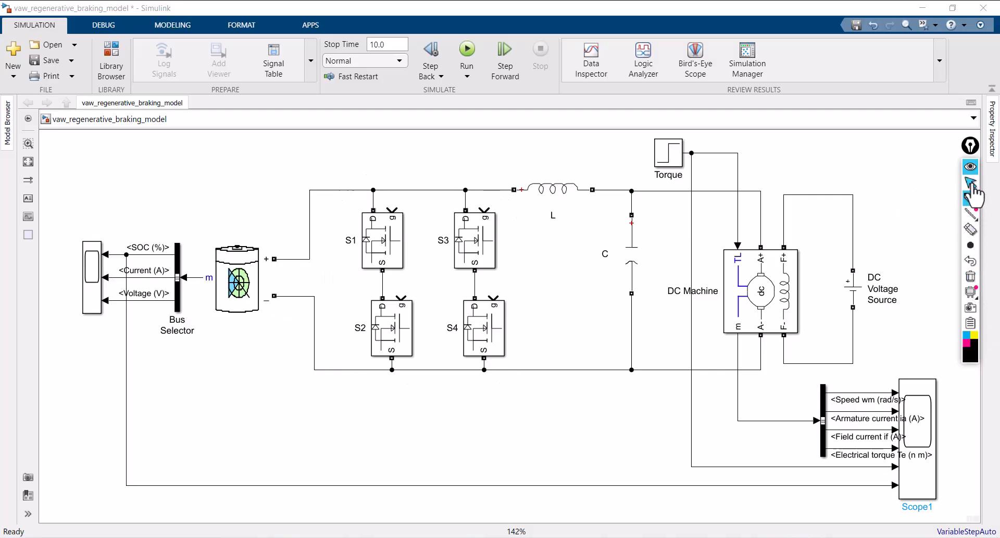
# Add a Pulse Generator block from Simulink/Sources in the empty area below the battery
pyautogui.click(970, 182)
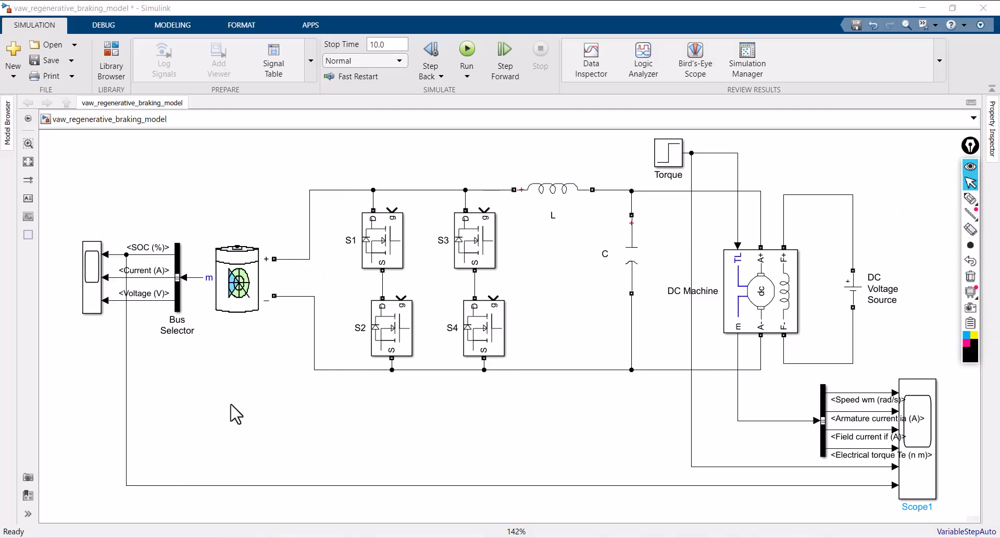
pyautogui.doubleClick(227, 422)
pyautogui.write('pulse')
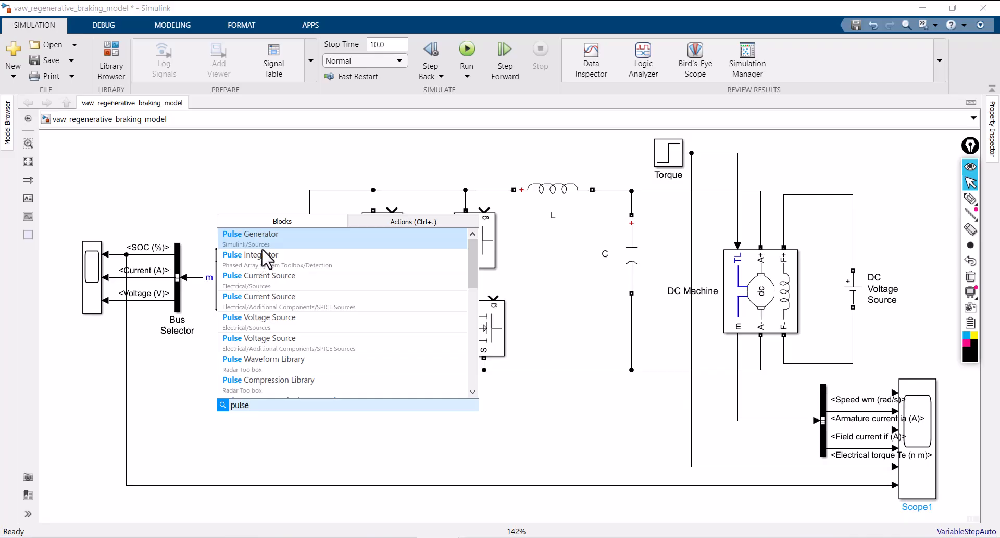
pyautogui.click(263, 242)
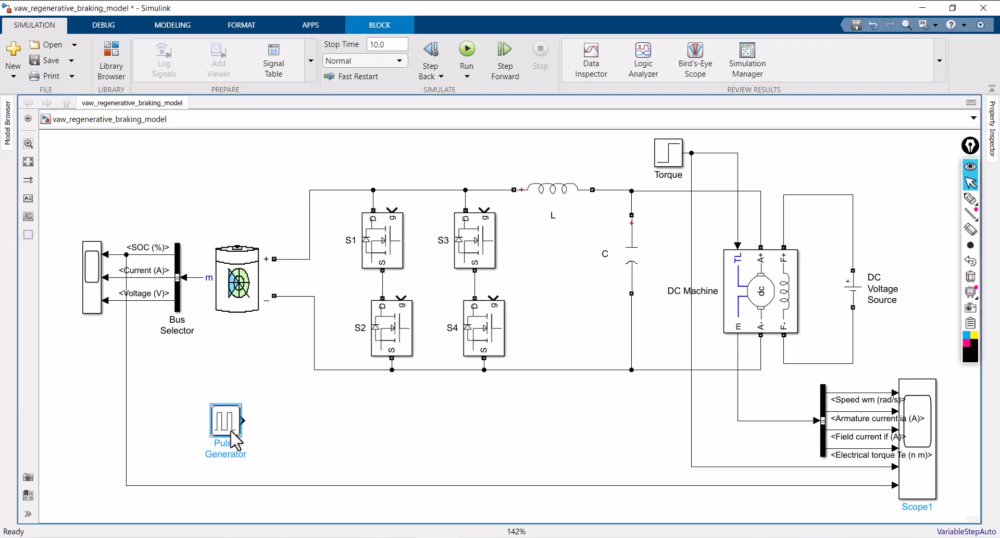
# Annotate Mosfets S1 and S4 as ON and Mosfets S2 and S3 as OFF with the black screen pen
pyautogui.click(970, 198)
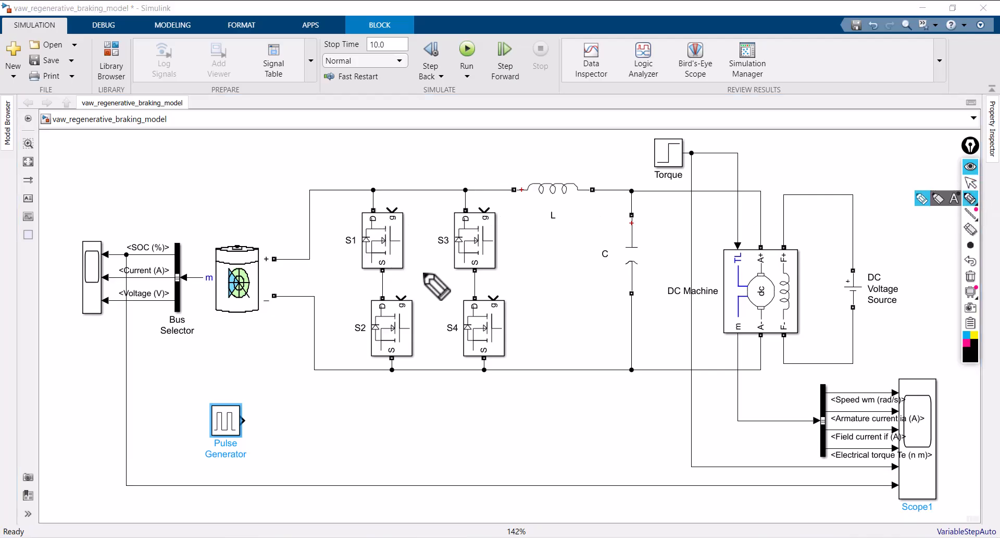
pyautogui.moveTo(384, 226)
pyautogui.mouseDown()
pyautogui.moveTo(386, 242)
pyautogui.moveTo(369, 231)
pyautogui.mouseUp()
pyautogui.moveTo(393, 216)
pyautogui.mouseDown()
pyautogui.moveTo(395, 240)
pyautogui.moveTo(416, 204)
pyautogui.mouseUp()
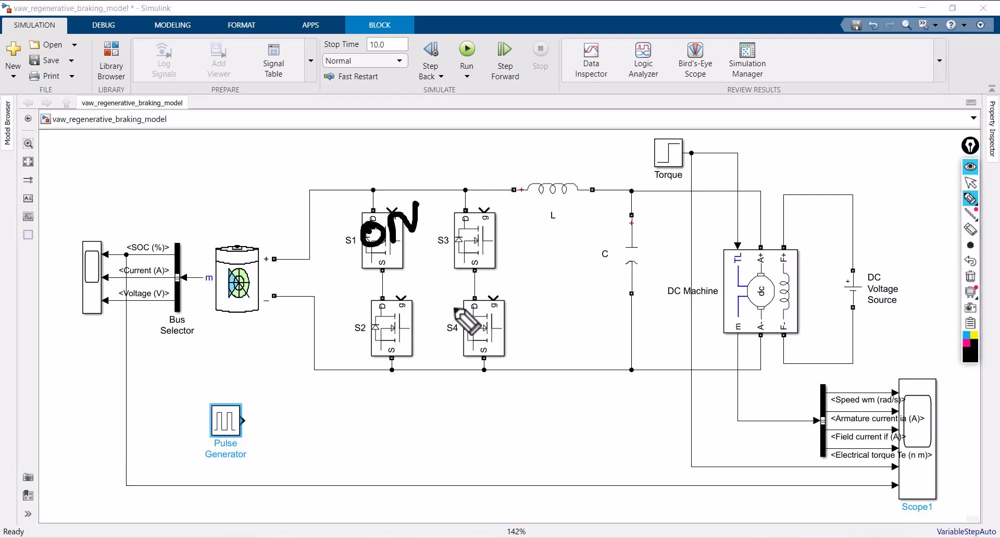
pyautogui.moveTo(476, 314)
pyautogui.mouseDown()
pyautogui.moveTo(487, 328)
pyautogui.moveTo(476, 321)
pyautogui.mouseUp()
pyautogui.moveTo(500, 313); pyautogui.dragTo(537, 297)
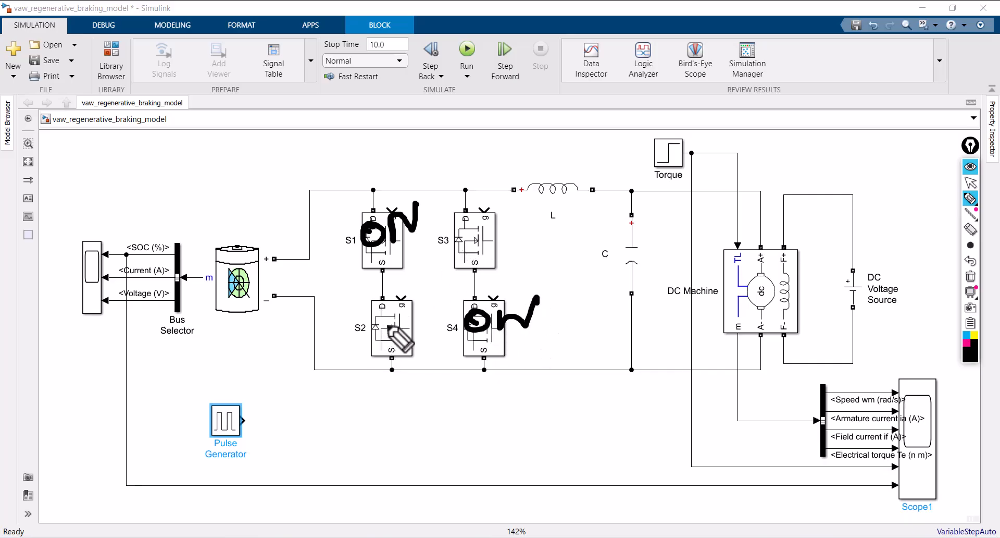
pyautogui.moveTo(374, 319)
pyautogui.mouseDown()
pyautogui.moveTo(384, 343)
pyautogui.moveTo(408, 315)
pyautogui.mouseUp()
pyautogui.moveTo(408, 300)
pyautogui.mouseDown()
pyautogui.moveTo(409, 337)
pyautogui.moveTo(431, 308)
pyautogui.mouseUp()
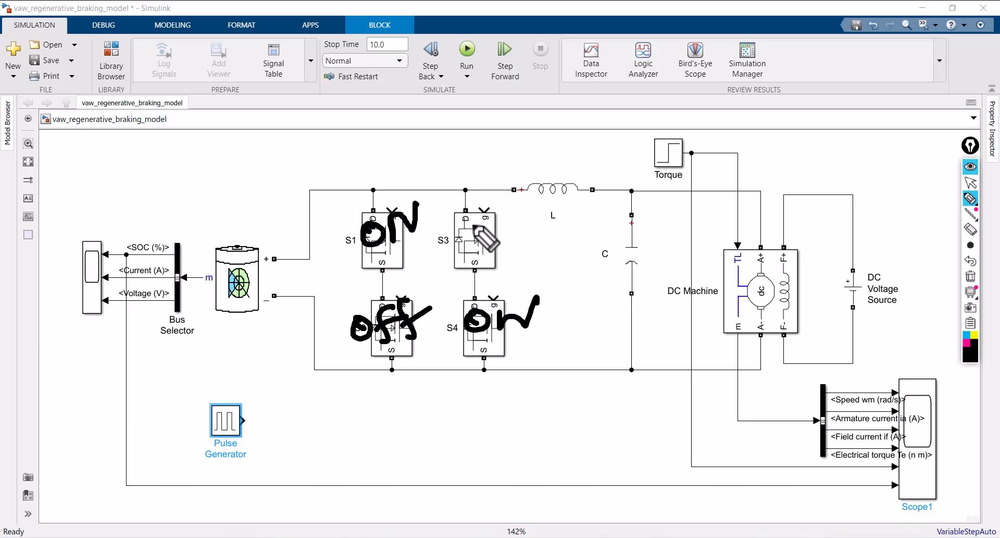
pyautogui.moveTo(473, 224); pyautogui.dragTo(488, 245)
pyautogui.moveTo(483, 232)
pyautogui.mouseDown()
pyautogui.moveTo(506, 221)
pyautogui.moveTo(514, 250)
pyautogui.mouseUp()
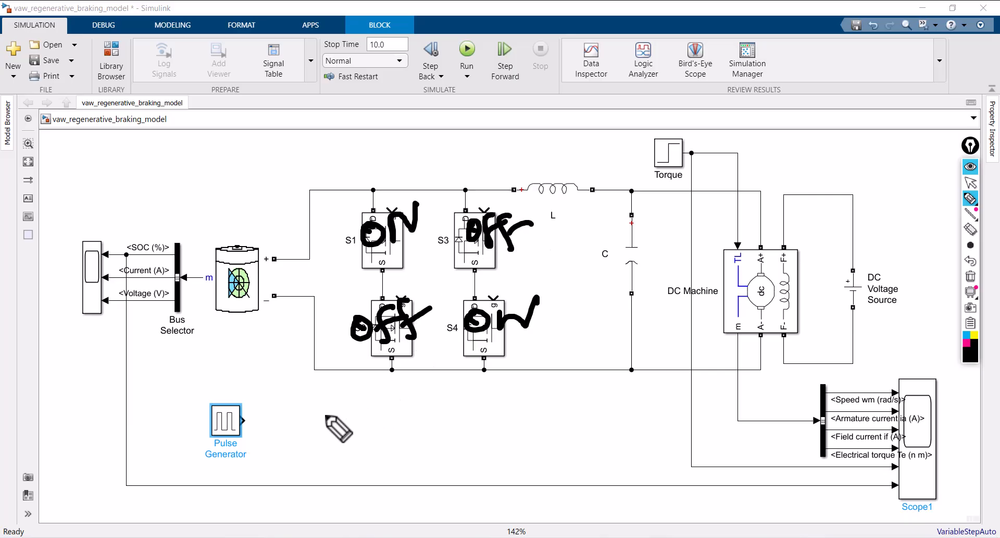
# Sketch the Pulse Generator's output line in black labelled S1, S4, plus an orange inverter branch labelled S2, S3
pyautogui.moveTo(243, 420); pyautogui.dragTo(372, 440)
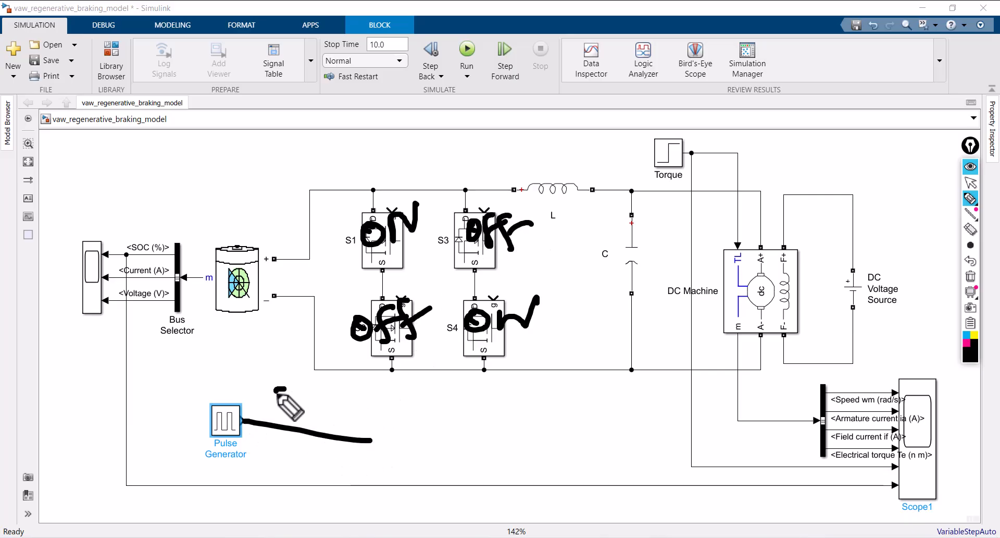
pyautogui.moveTo(289, 388)
pyautogui.mouseDown()
pyautogui.moveTo(268, 408)
pyautogui.moveTo(371, 399)
pyautogui.moveTo(311, 420)
pyautogui.mouseUp()
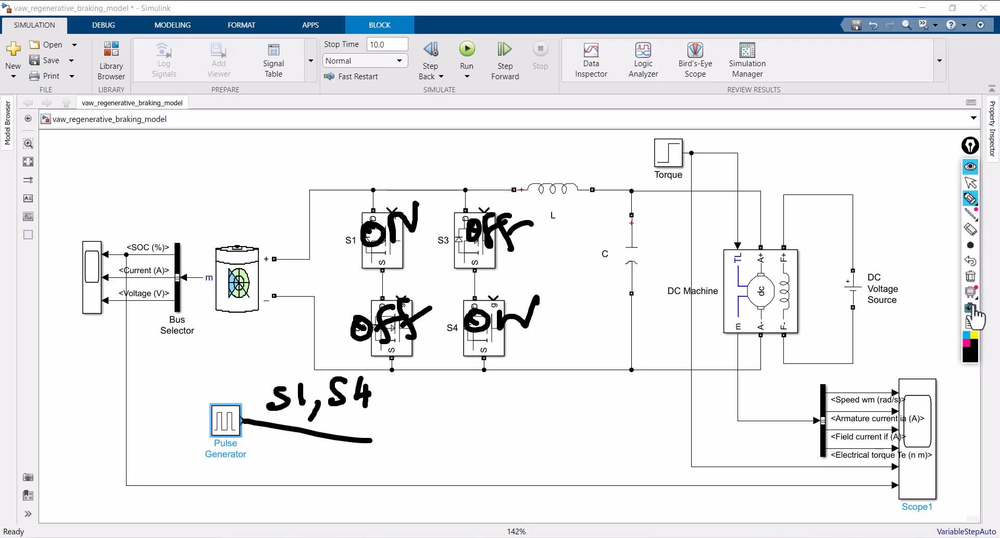
pyautogui.moveTo(969, 208)
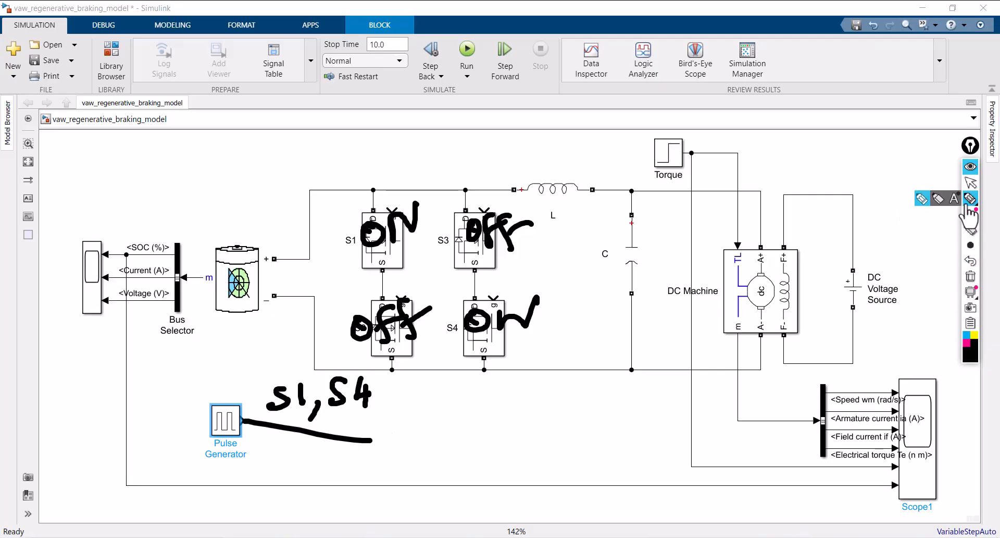
pyautogui.moveTo(969, 359)
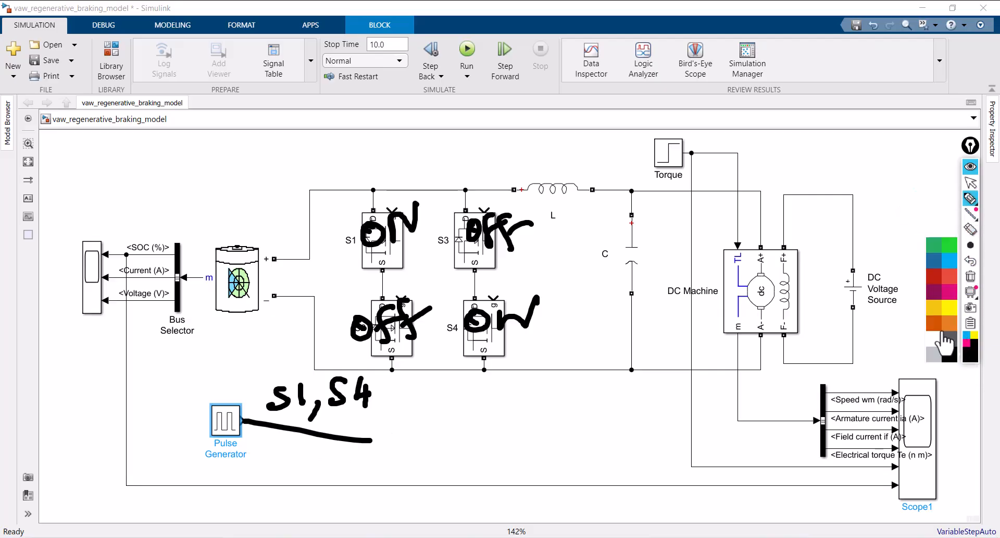
pyautogui.click(941, 333)
pyautogui.moveTo(290, 430)
pyautogui.mouseDown()
pyautogui.moveTo(290, 479)
pyautogui.moveTo(326, 487)
pyautogui.moveTo(329, 508)
pyautogui.moveTo(350, 497)
pyautogui.moveTo(325, 513)
pyautogui.mouseUp()
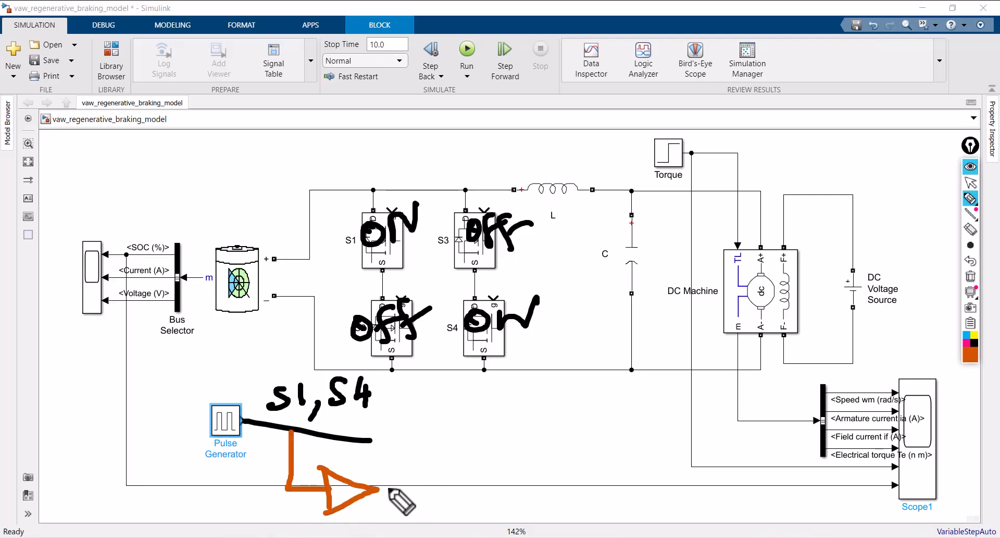
pyautogui.moveTo(388, 488)
pyautogui.mouseDown()
pyautogui.moveTo(384, 499)
pyautogui.moveTo(461, 488)
pyautogui.moveTo(422, 509)
pyautogui.moveTo(490, 525)
pyautogui.moveTo(495, 513)
pyautogui.moveTo(485, 530)
pyautogui.mouseUp()
pyautogui.moveTo(503, 501)
pyautogui.mouseDown()
pyautogui.moveTo(526, 513)
pyautogui.moveTo(508, 530)
pyautogui.mouseUp()
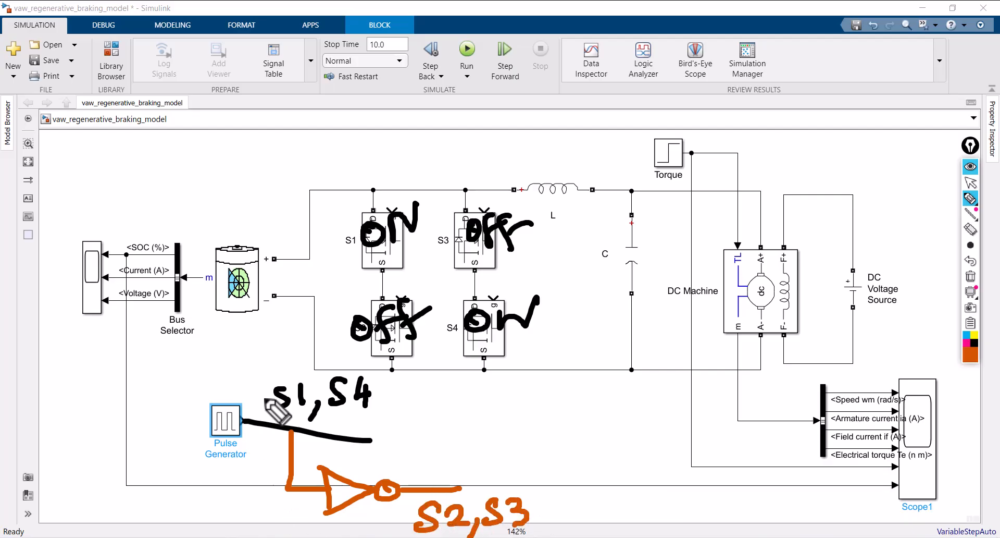
# Write the logic values 1 0 above the S1, S4 label and 0 1 beside the S2, S3 label
pyautogui.moveTo(298, 336); pyautogui.dragTo(300, 368)
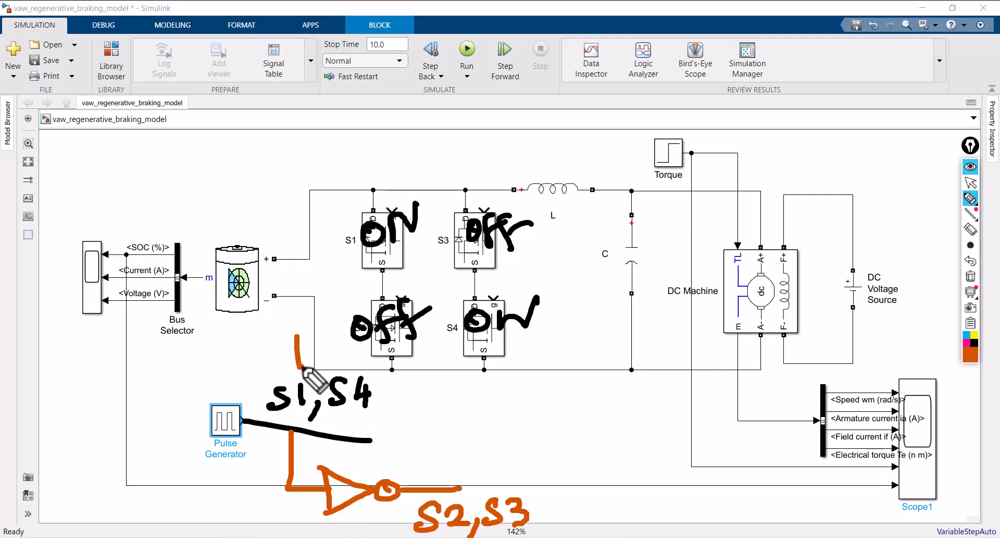
pyautogui.moveTo(577, 501); pyautogui.dragTo(575, 529)
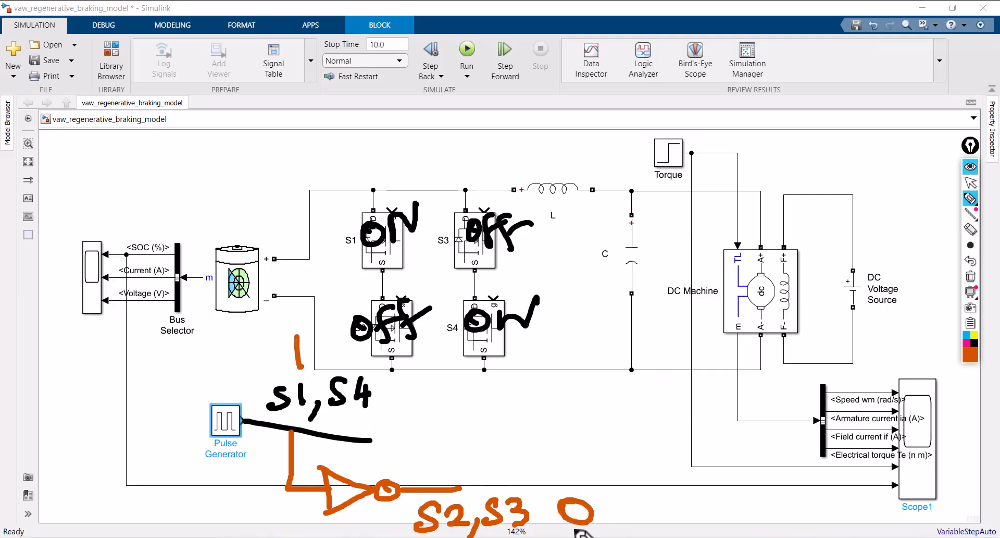
pyautogui.moveTo(339, 337)
pyautogui.mouseDown()
pyautogui.moveTo(359, 362)
pyautogui.moveTo(337, 336)
pyautogui.mouseUp()
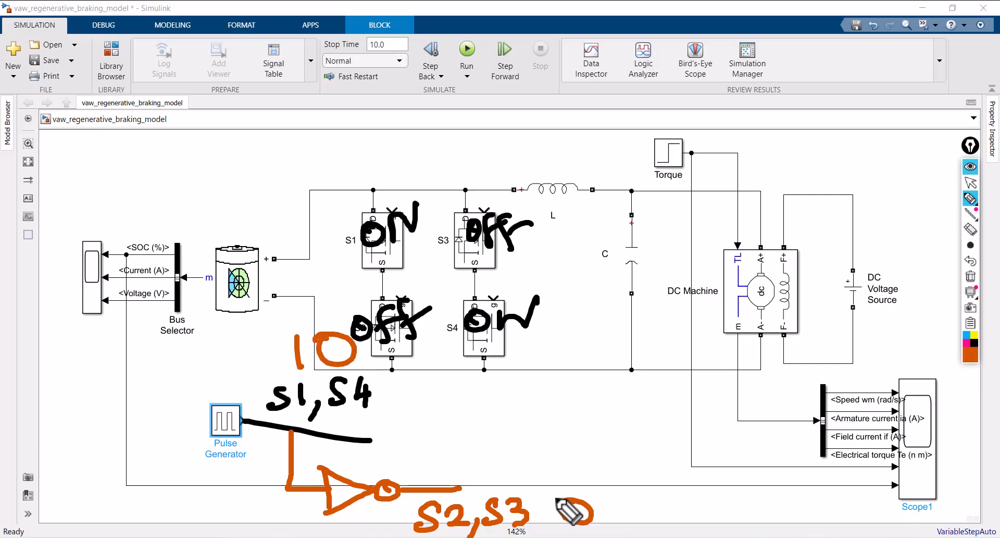
pyautogui.moveTo(616, 488); pyautogui.dragTo(624, 523)
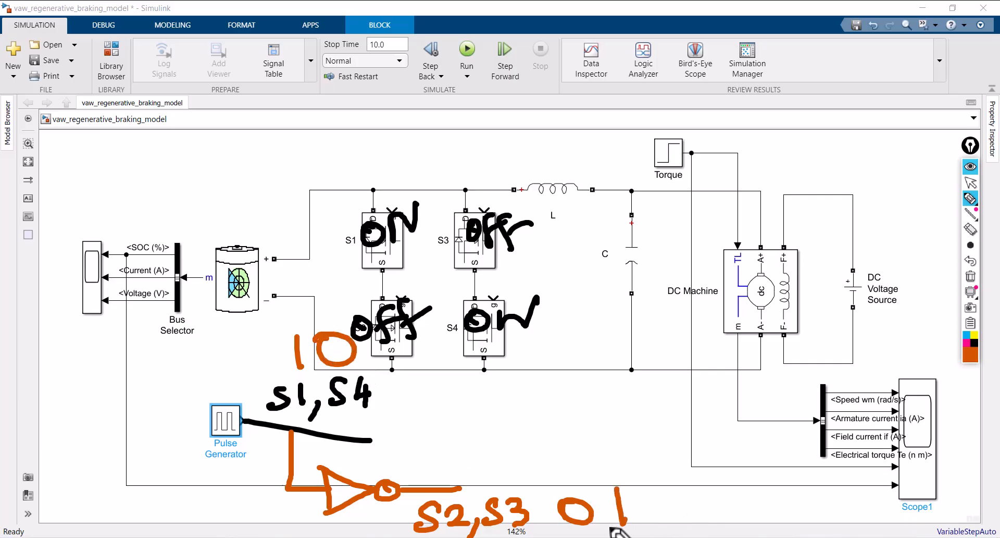
# Undo the last pen stroke and clear all screen annotations from the model
pyautogui.click(970, 261)
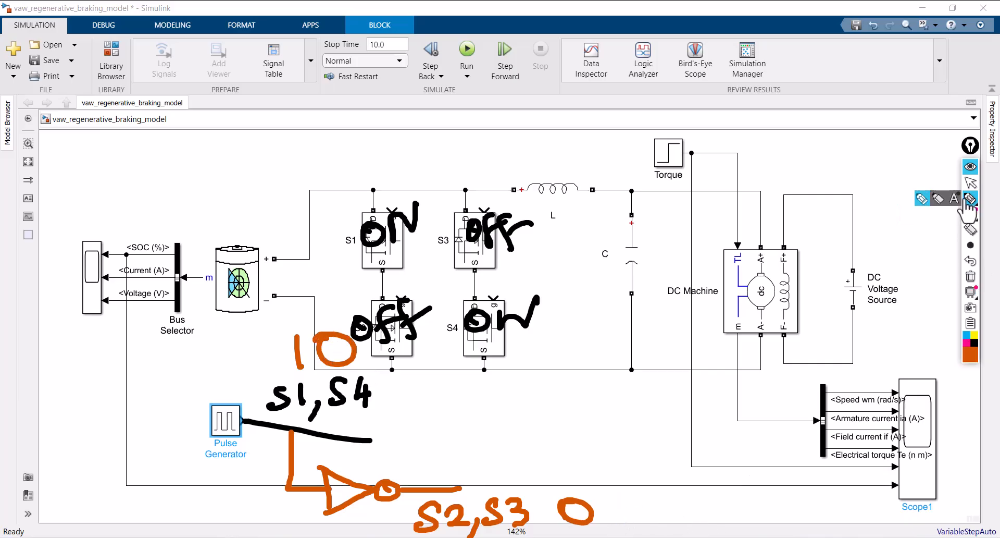
pyautogui.click(971, 182)
pyautogui.click(971, 276)
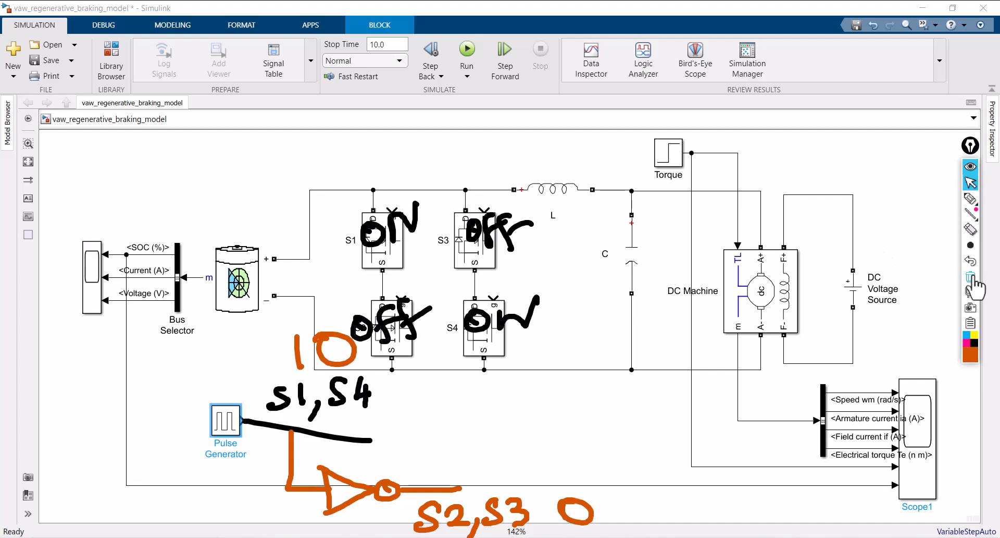
pyautogui.click(970, 183)
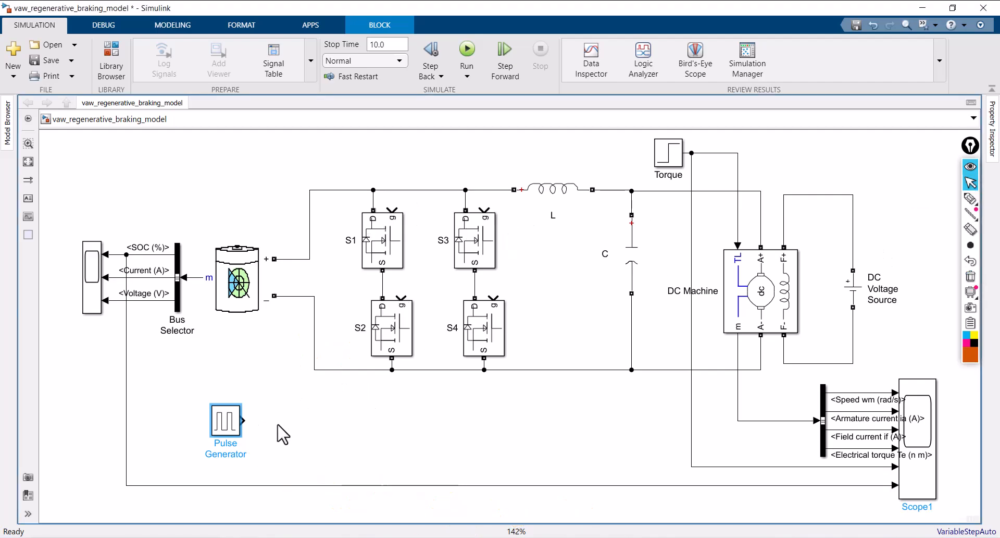
# Add a Goto block on the Pulse Generator's output and move it farther right to lengthen the connection
pyautogui.click(281, 431)
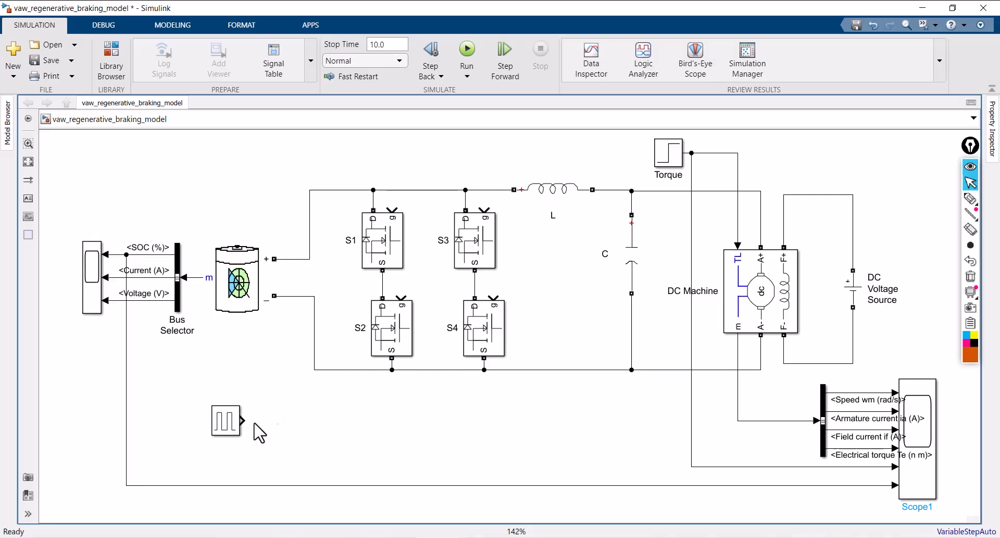
pyautogui.doubleClick(296, 426)
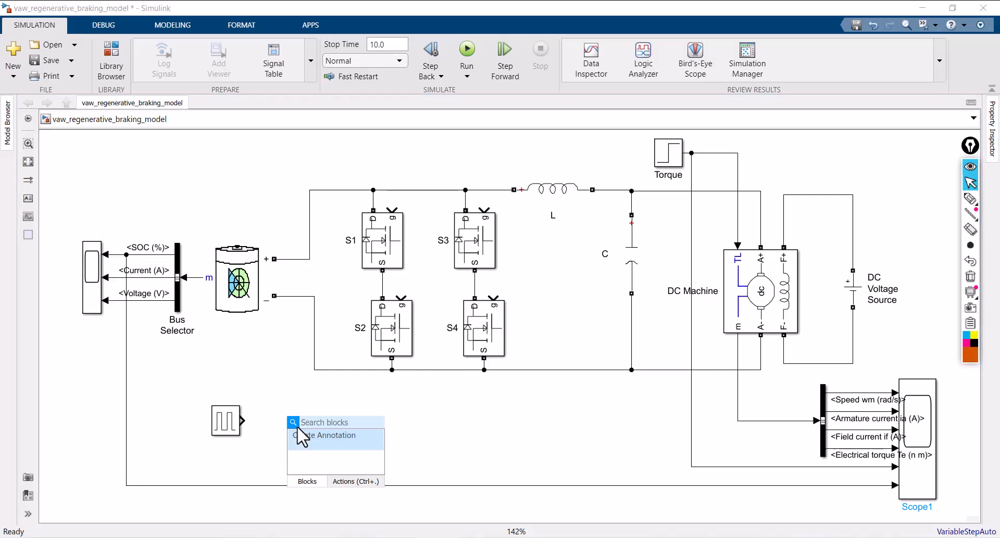
pyautogui.write('got')
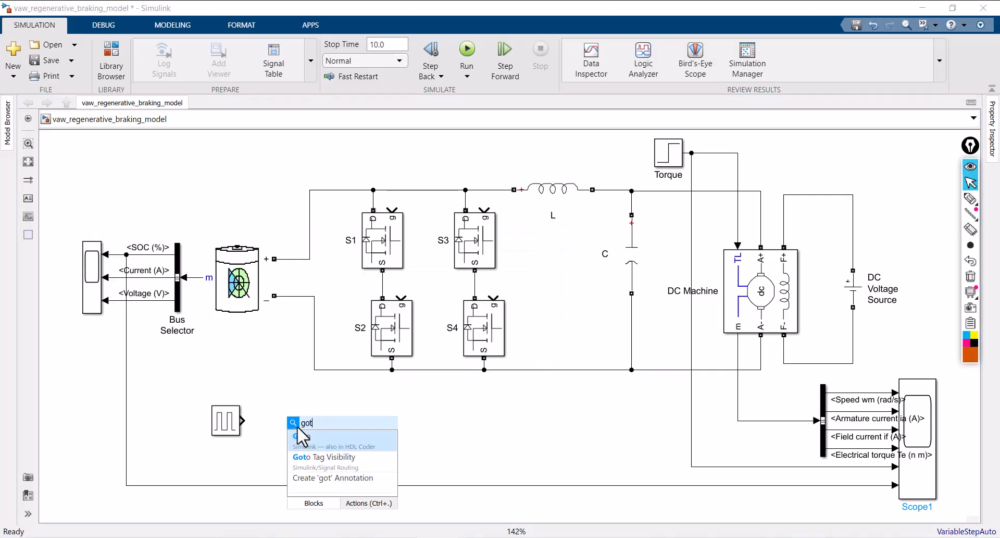
pyautogui.write('o')
pyautogui.click(318, 432)
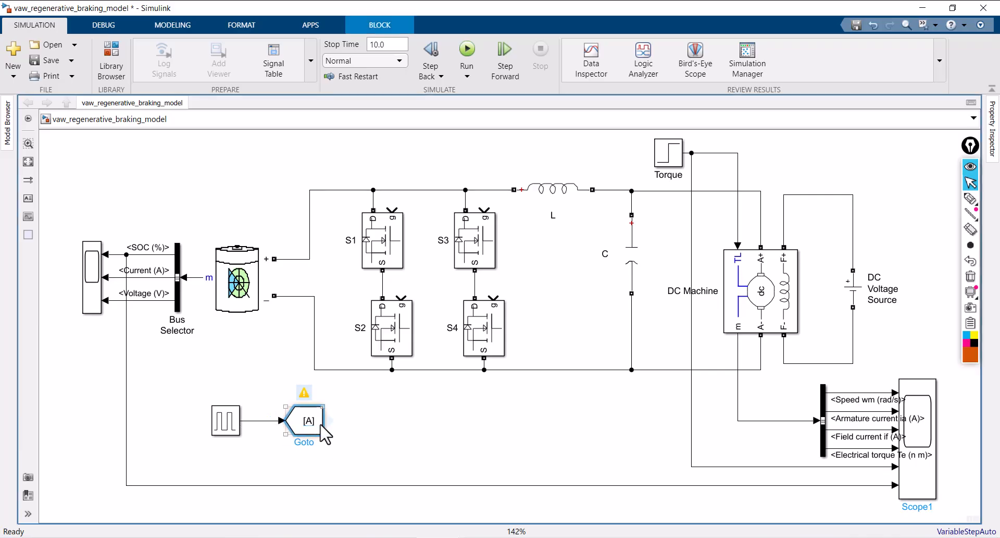
pyautogui.moveTo(314, 430); pyautogui.dragTo(357, 433)
pyautogui.click(392, 445)
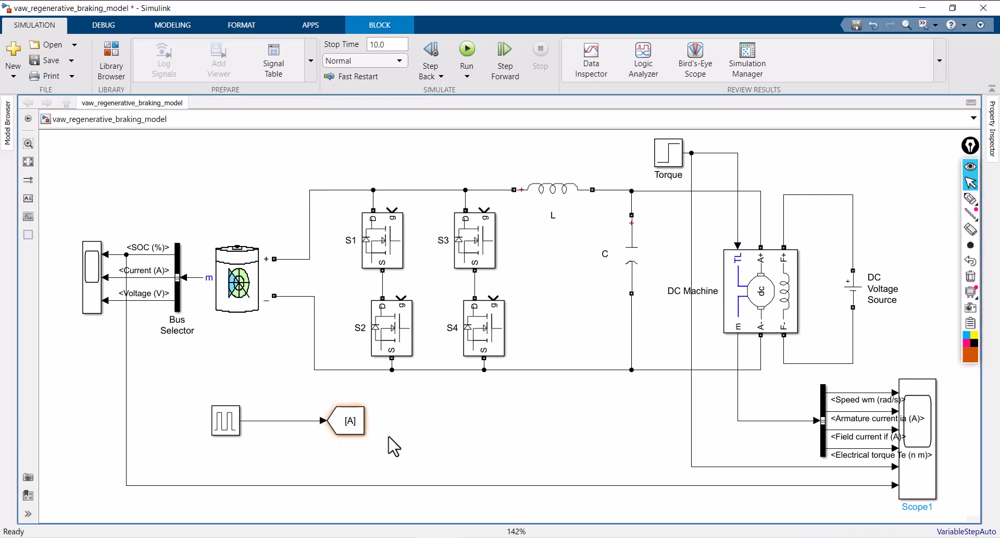
# Set the Goto block's tag to p_side and its tag visibility to global
pyautogui.click(350, 421)
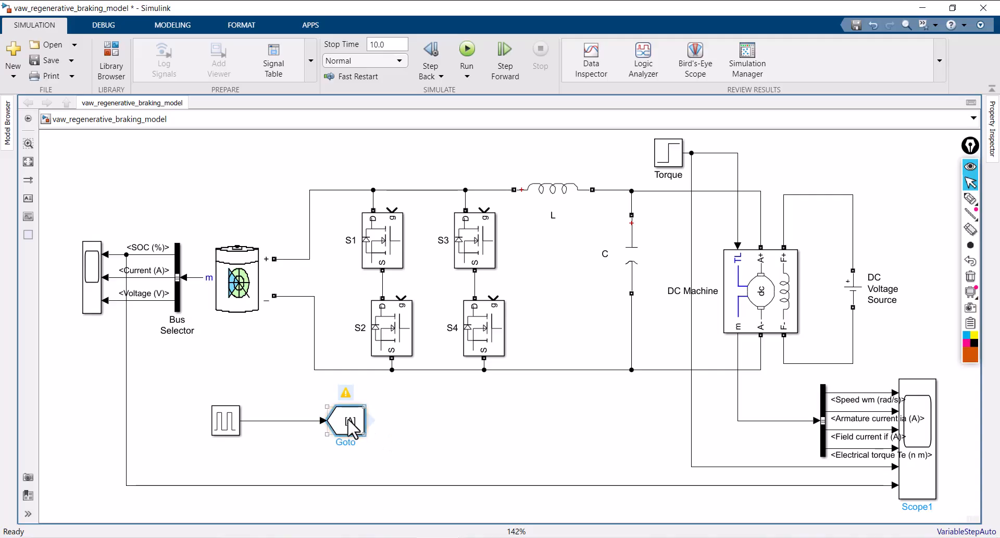
pyautogui.doubleClick(350, 421)
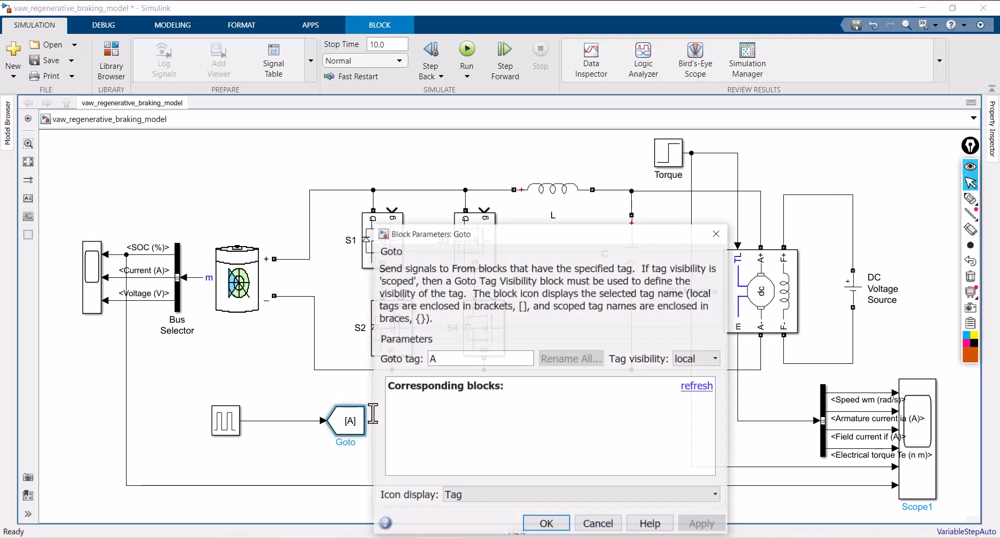
pyautogui.doubleClick(434, 359)
pyautogui.write('p_side')
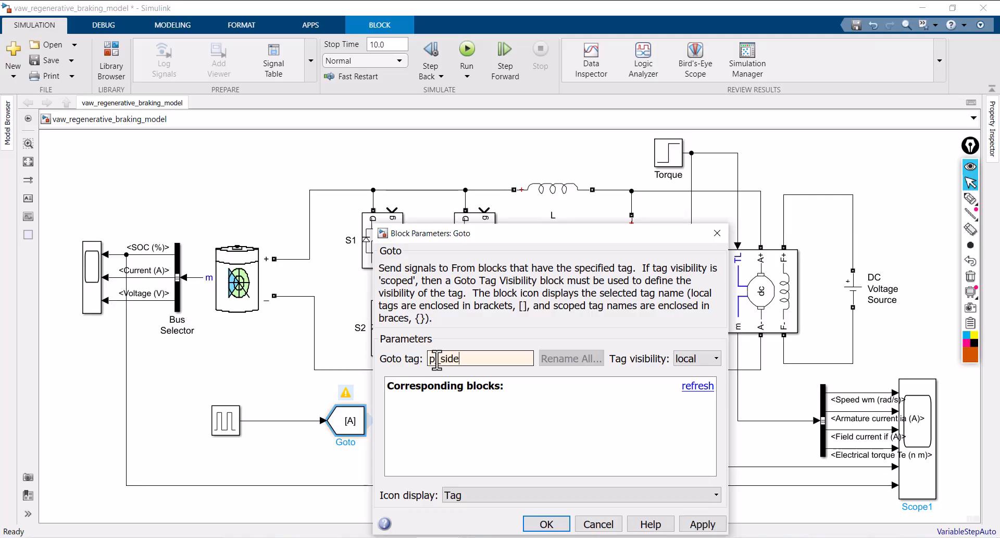
pyautogui.click(688, 360)
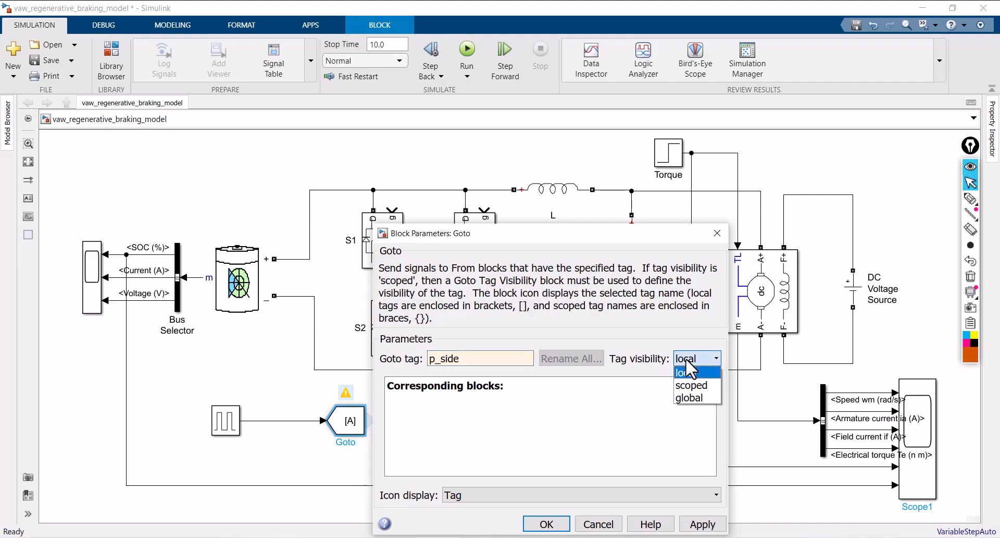
pyautogui.click(688, 397)
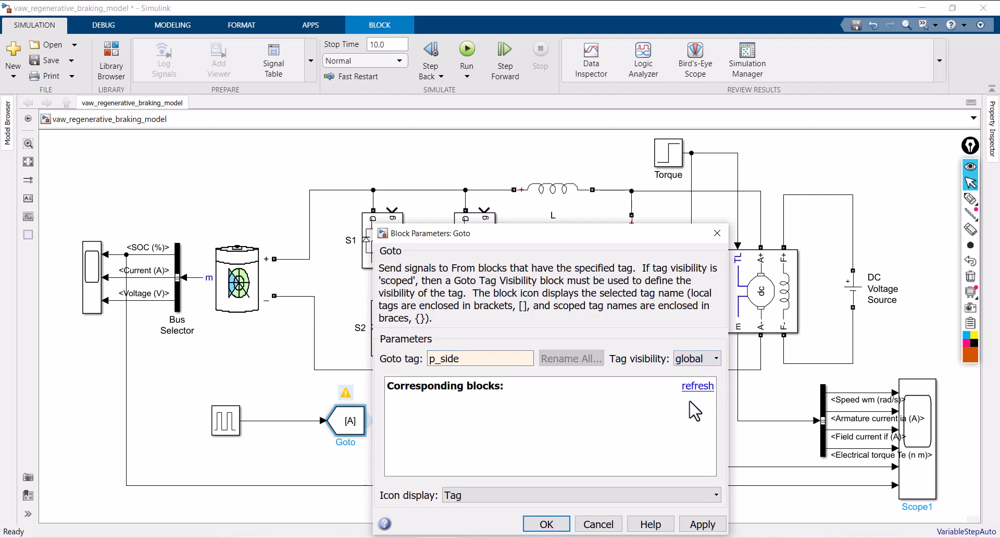
pyautogui.click(697, 356)
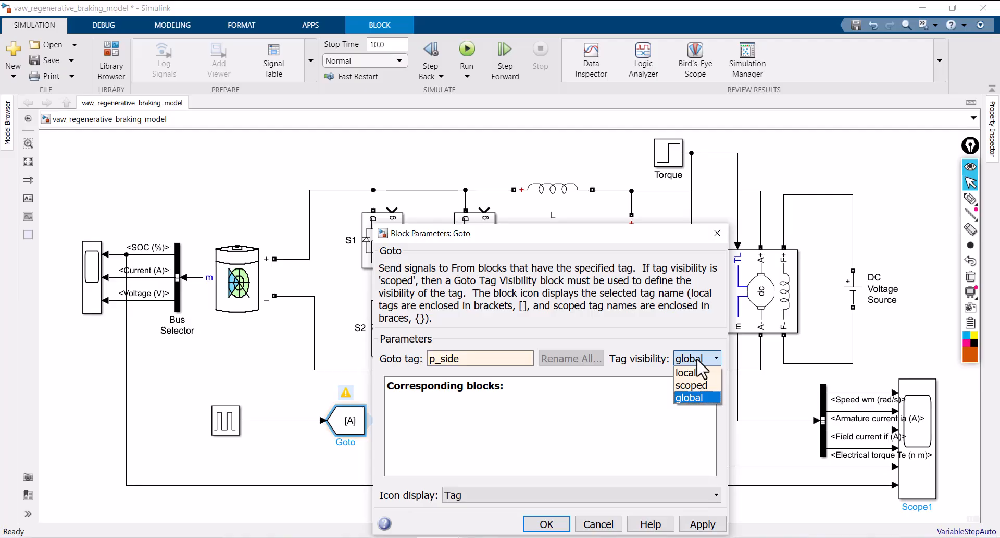
# Apply the p_side Goto block's parameters and place a copy of the block directly below the original
pyautogui.click(704, 524)
pyautogui.click(547, 524)
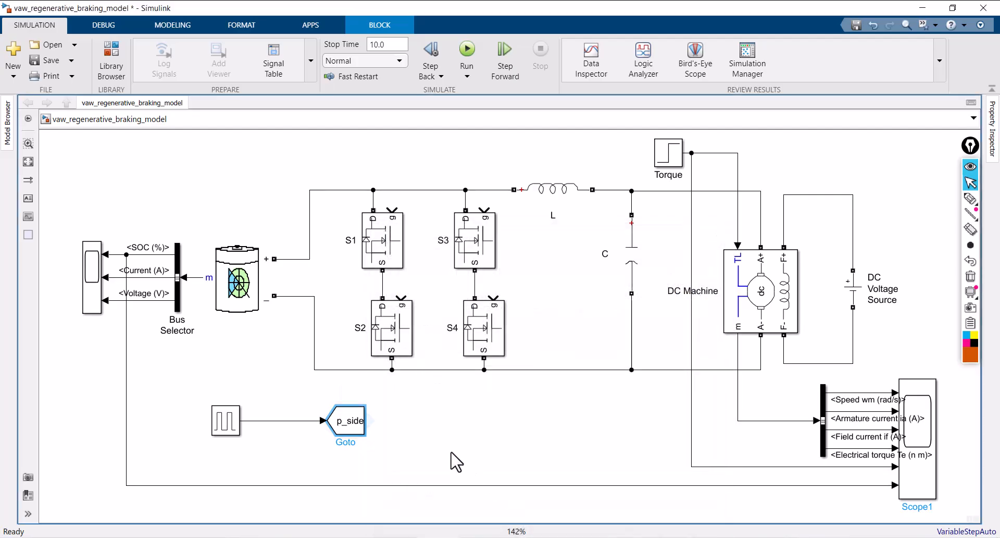
pyautogui.moveTo(348, 421); pyautogui.dragTo(355, 475)
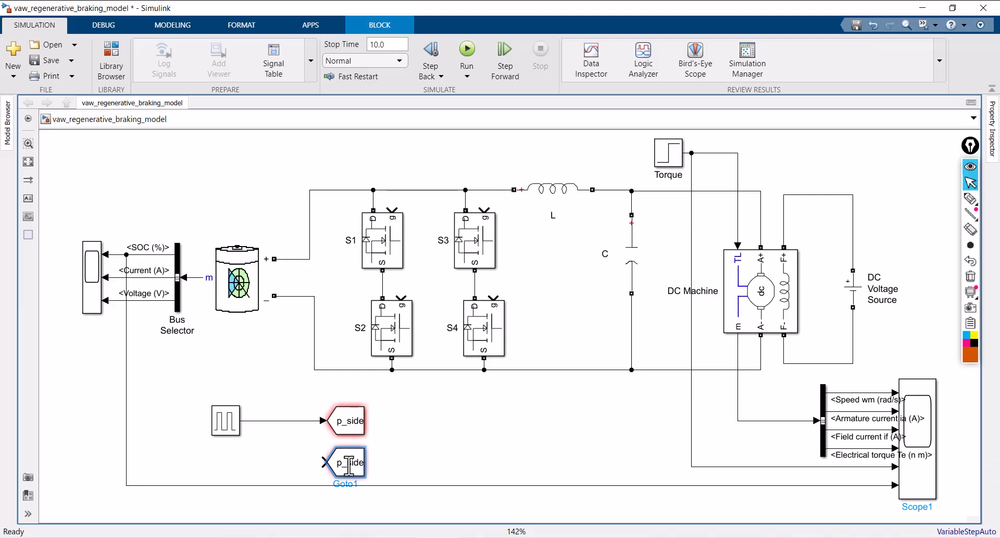
# Set the copied Goto block's tag to n_side
pyautogui.doubleClick(349, 465)
pyautogui.moveTo(432, 358); pyautogui.dragTo(464, 363)
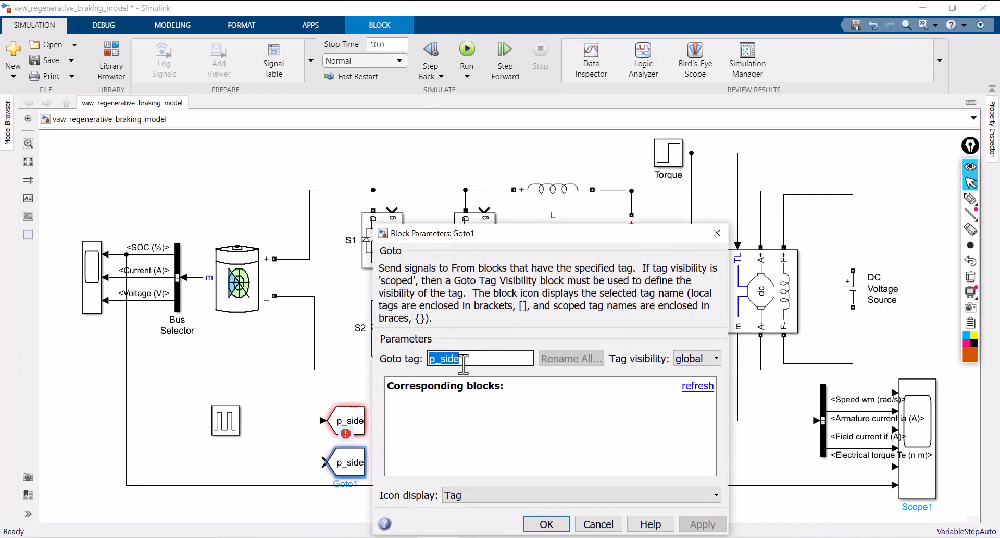
pyautogui.click(437, 359)
pyautogui.press('BackSpace')
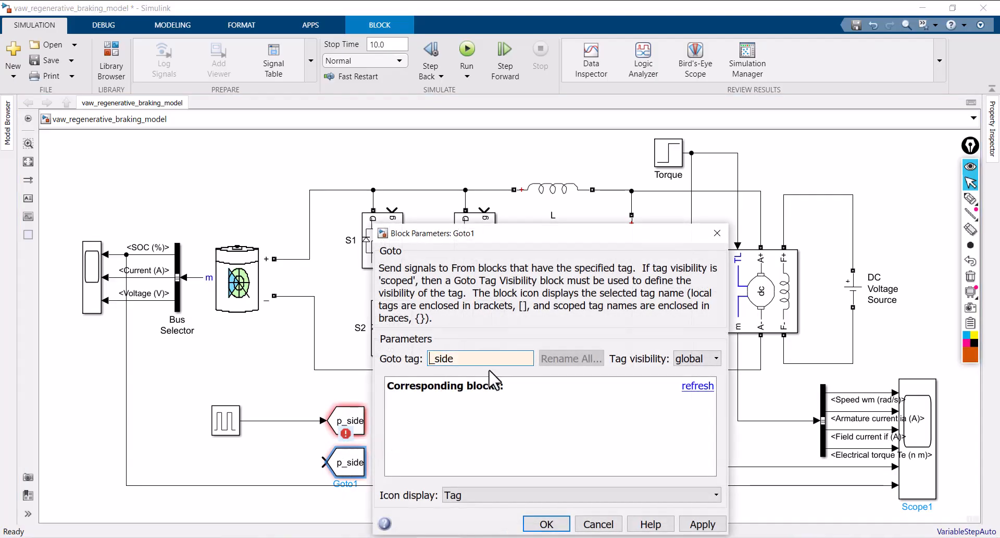
pyautogui.write('n')
pyautogui.click(703, 524)
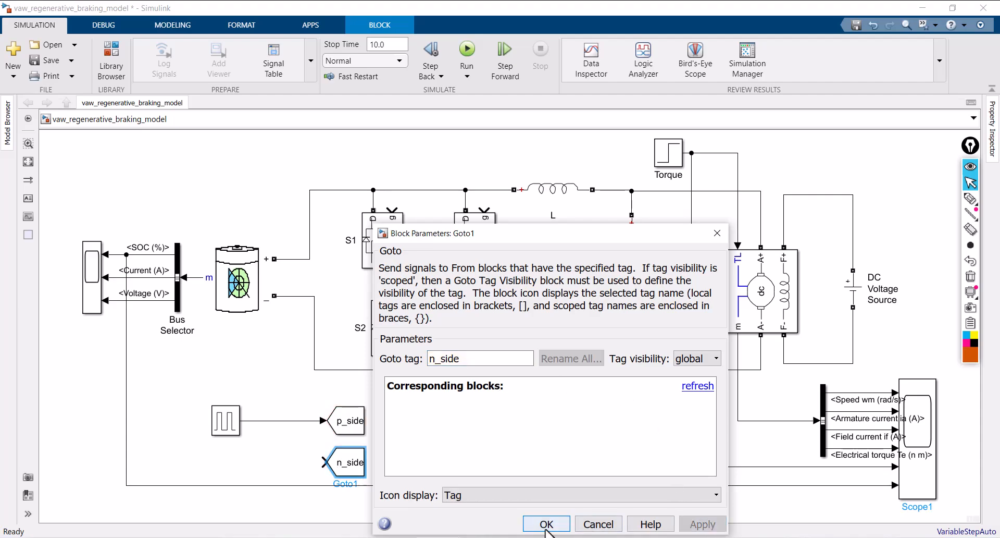
pyautogui.click(545, 524)
# Add a NOT block feeding the n_side Goto block and branch the Pulse Generator's output line to its input
pyautogui.click(280, 458)
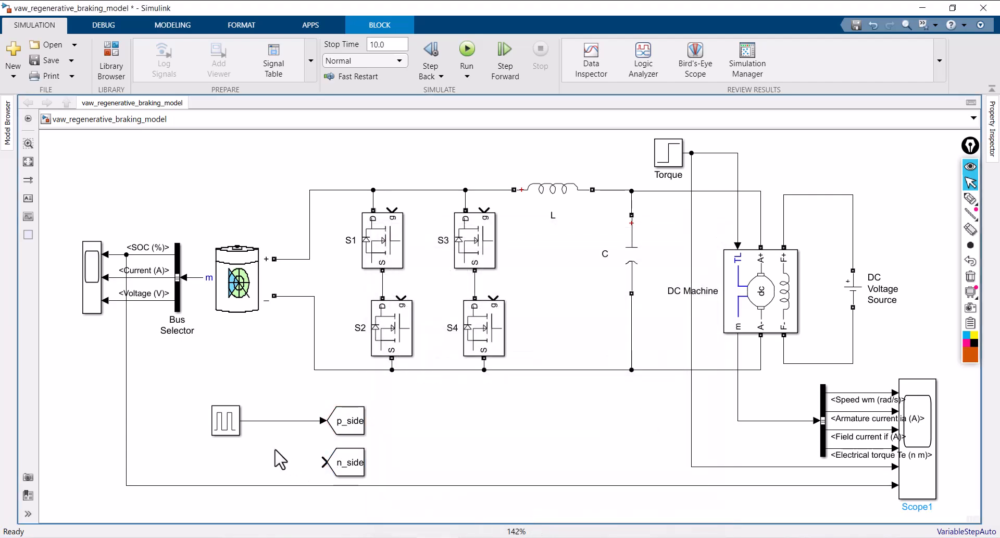
pyautogui.doubleClick(274, 449)
pyautogui.write('not')
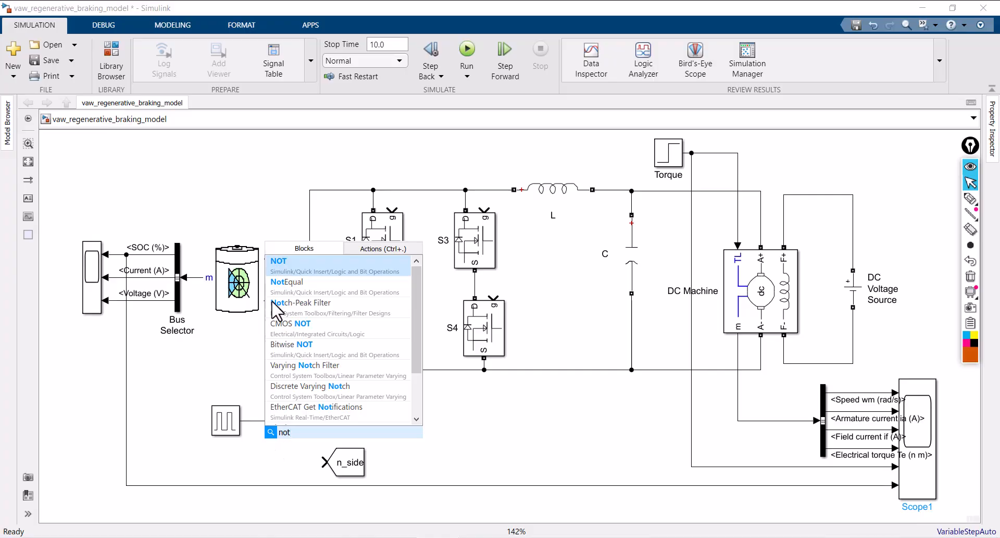
pyautogui.click(288, 265)
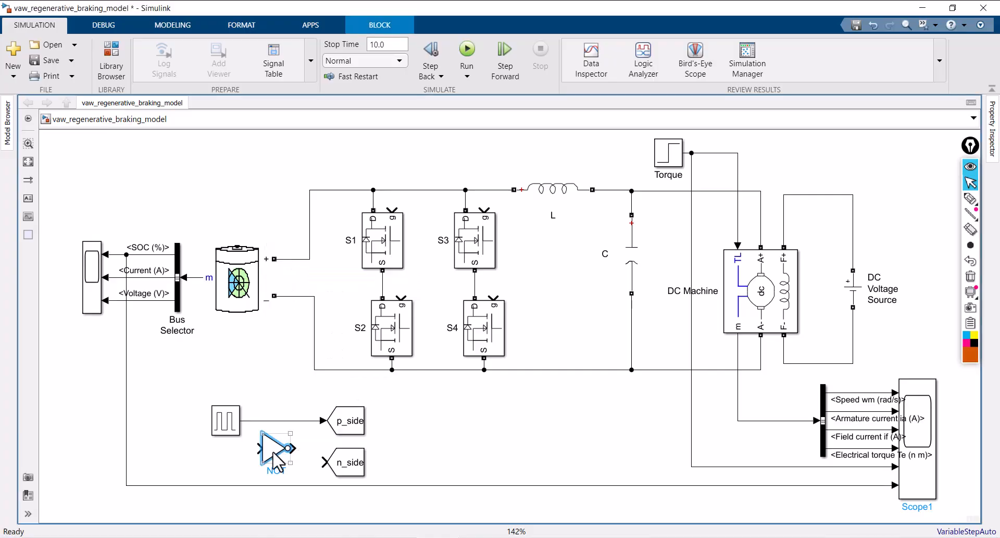
pyautogui.moveTo(276, 448); pyautogui.dragTo(325, 462)
pyautogui.moveTo(263, 461); pyautogui.dragTo(247, 447)
# Show the block names of the NOT block and the Pulse Generator
pyautogui.click(286, 460)
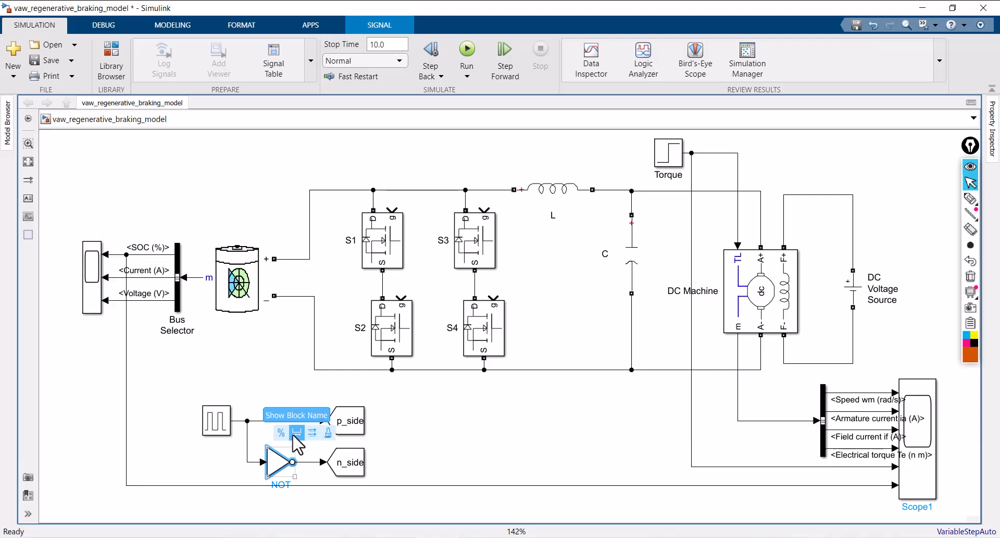
pyautogui.click(226, 409)
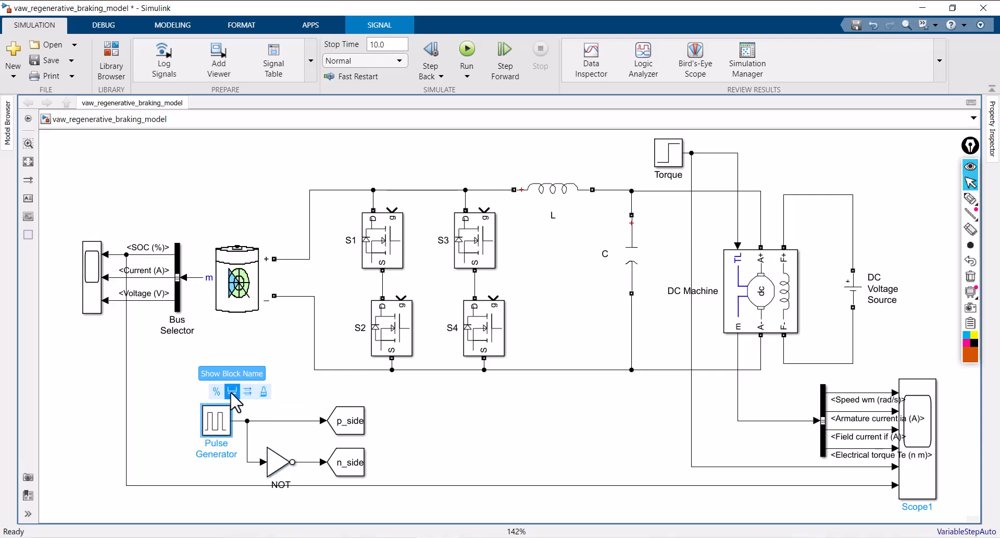
pyautogui.click(286, 384)
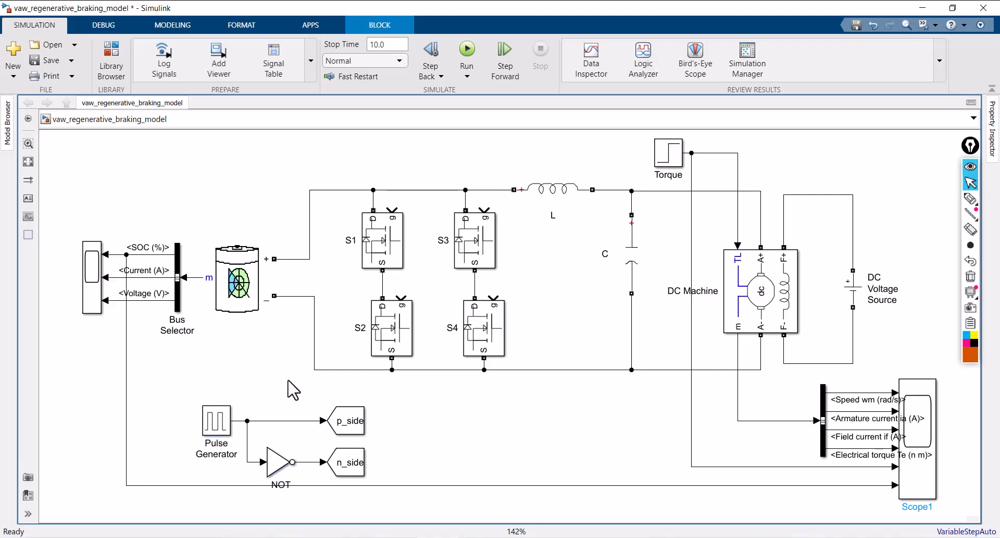
# Move the Pulse Generator, NOT block and both Goto blocks together slightly up and to the right
pyautogui.moveTo(188, 386); pyautogui.dragTo(379, 470)
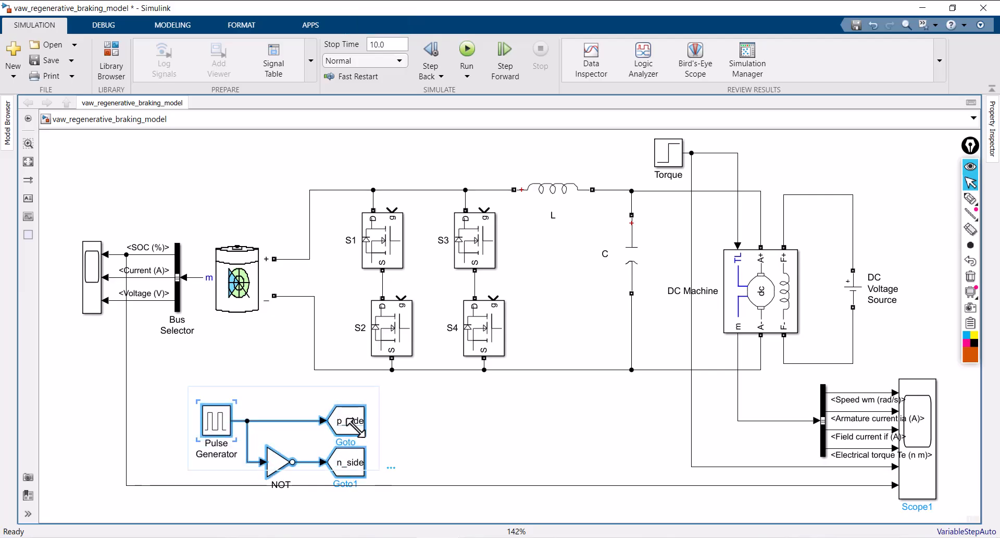
pyautogui.moveTo(355, 426); pyautogui.dragTo(375, 408)
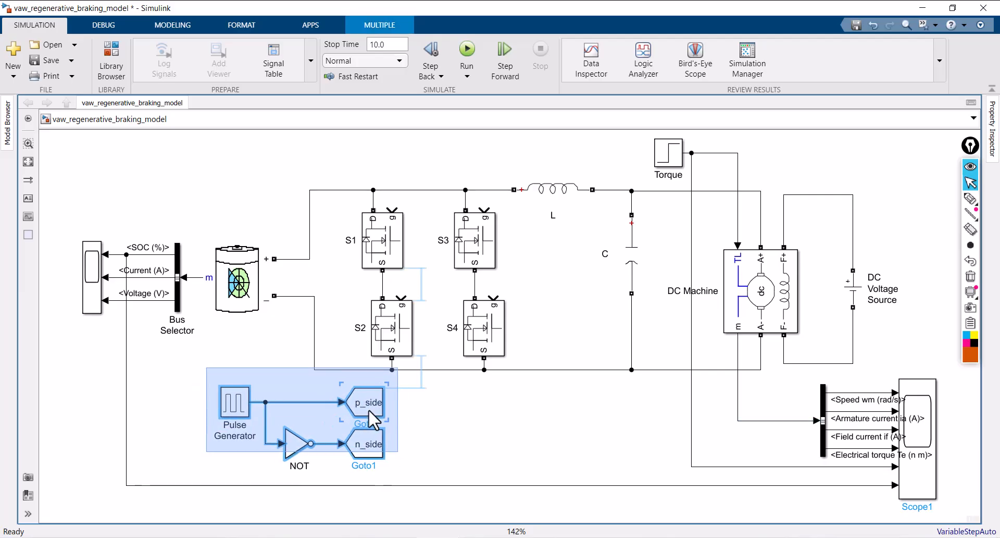
pyautogui.click(459, 421)
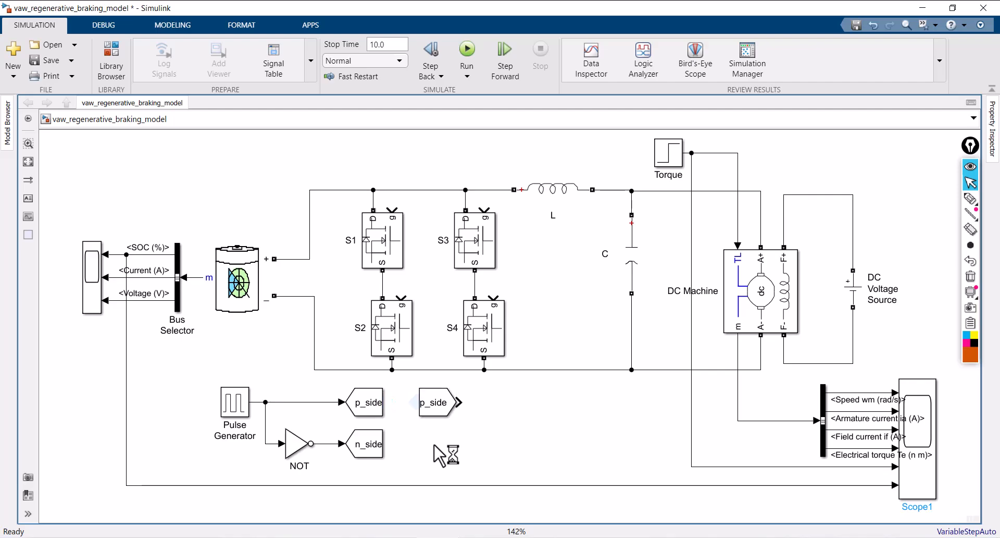
# Place a p_side From block above the battery and connect it to the gates of S1 and S4, shifting S4 right to clear S3
pyautogui.click(437, 409)
pyautogui.moveTo(438, 407); pyautogui.dragTo(299, 161)
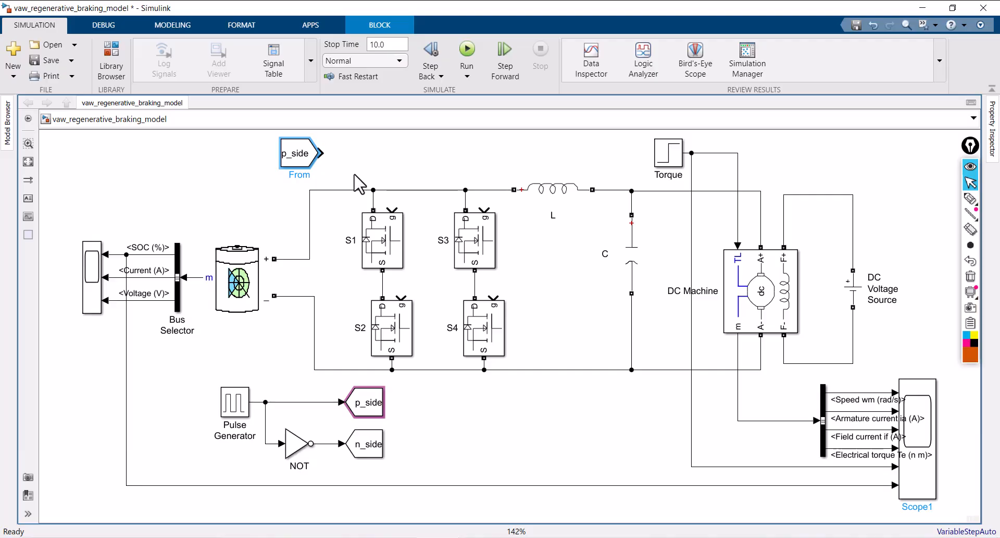
pyautogui.moveTo(325, 153)
pyautogui.mouseDown()
pyautogui.moveTo(351, 161)
pyautogui.moveTo(392, 209)
pyautogui.mouseUp()
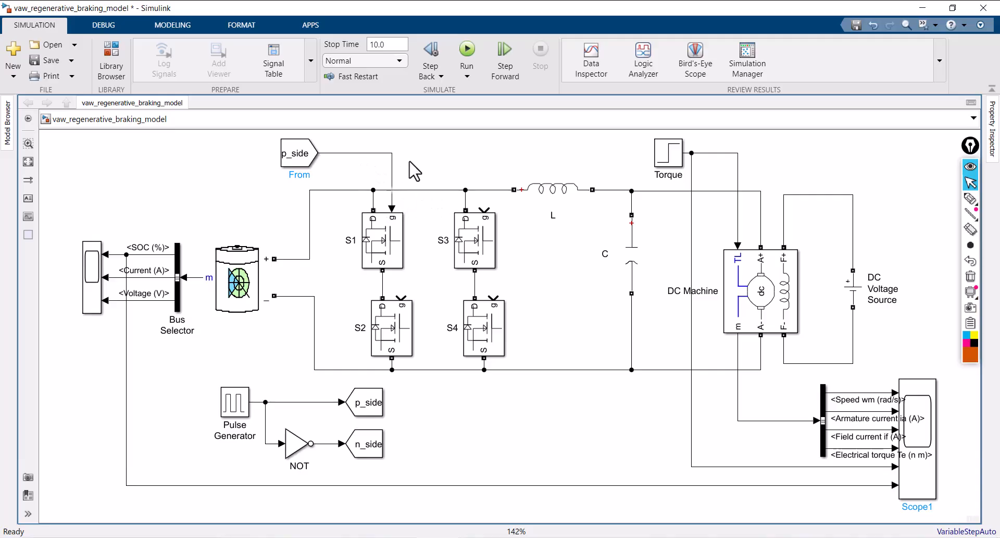
pyautogui.moveTo(493, 336); pyautogui.dragTo(510, 336)
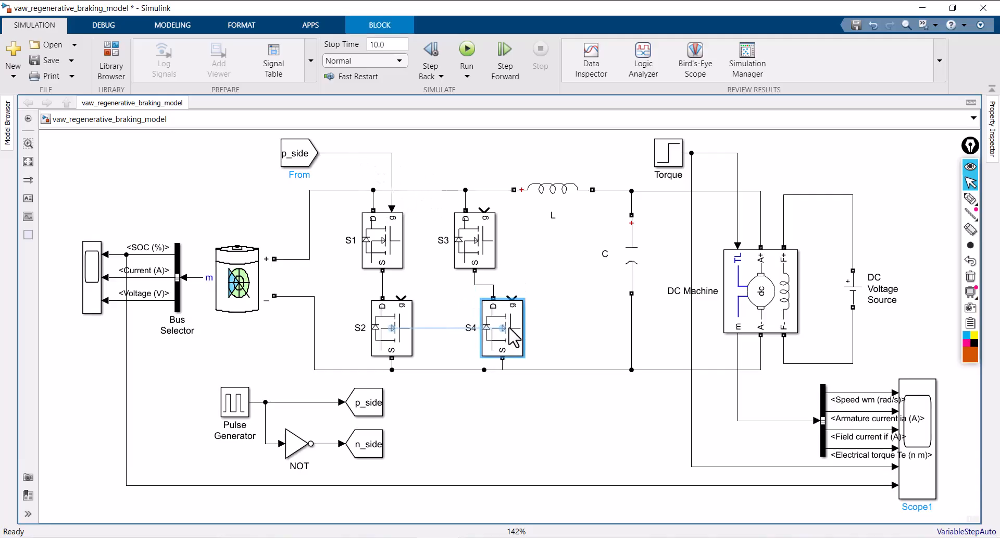
pyautogui.moveTo(515, 302); pyautogui.dragTo(391, 152)
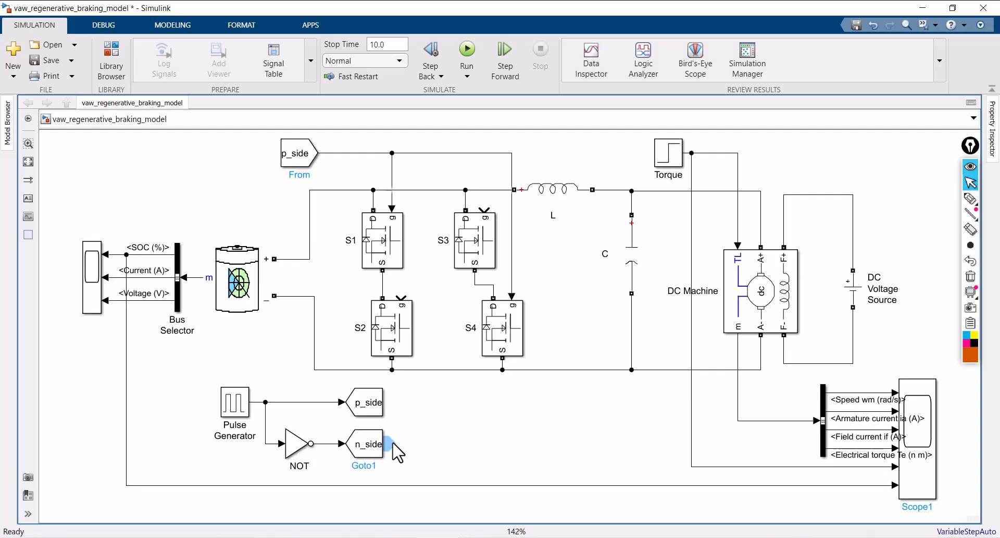
# Place an n_side From block beneath the p_side From block, moving the p_side block up and rerouting its line above the new block
pyautogui.moveTo(425, 454); pyautogui.dragTo(352, 136)
pyautogui.press('space')
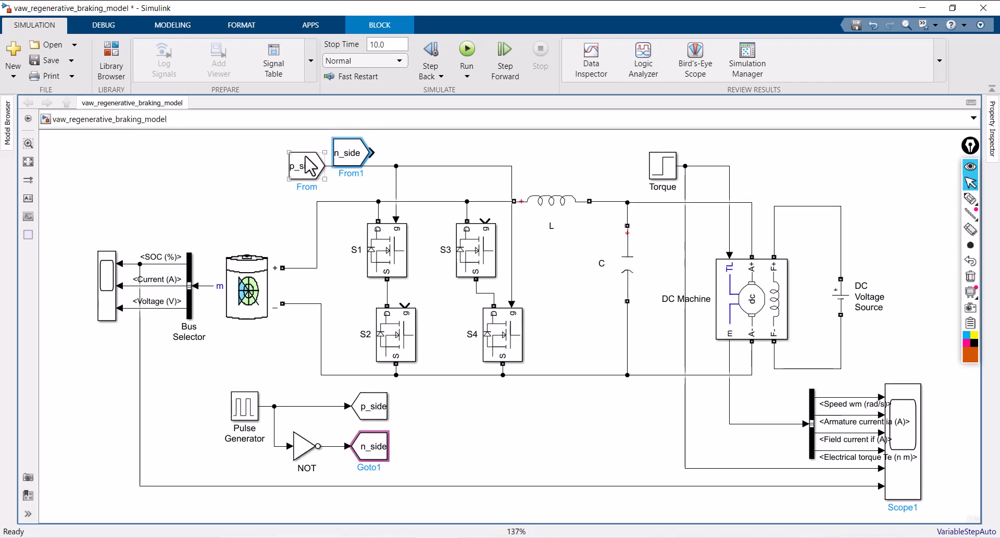
pyautogui.moveTo(298, 160); pyautogui.dragTo(305, 128)
pyautogui.moveTo(346, 154); pyautogui.dragTo(286, 185)
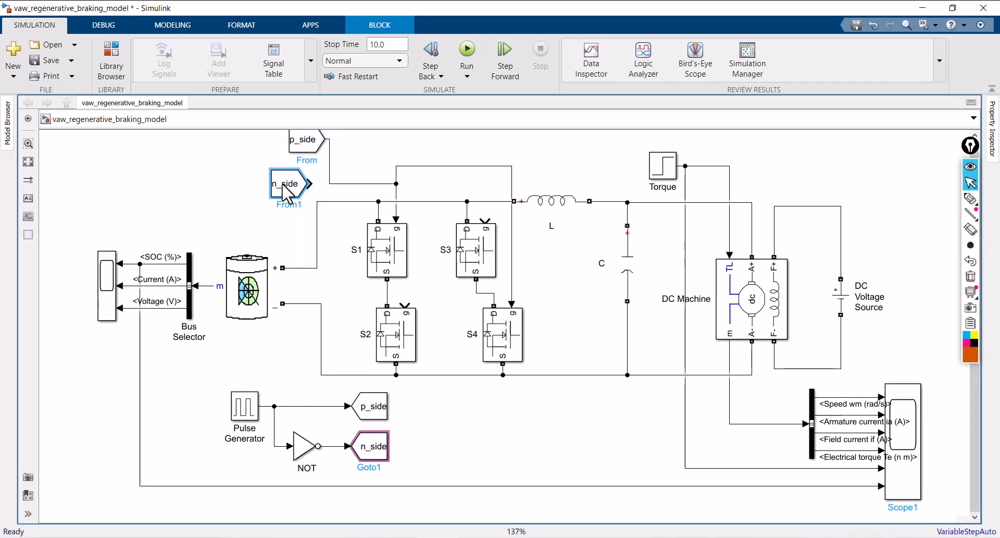
pyautogui.moveTo(372, 183); pyautogui.dragTo(368, 165)
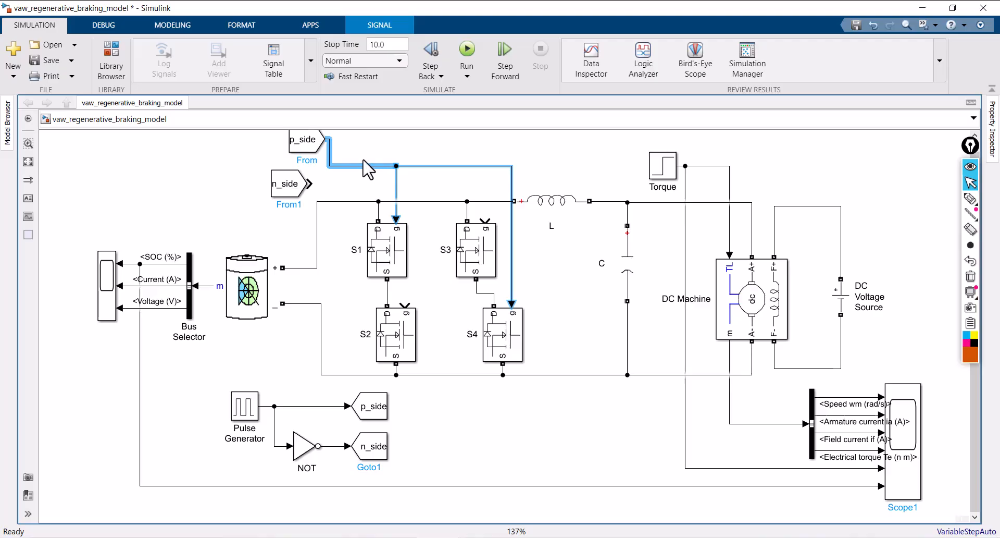
pyautogui.click(349, 187)
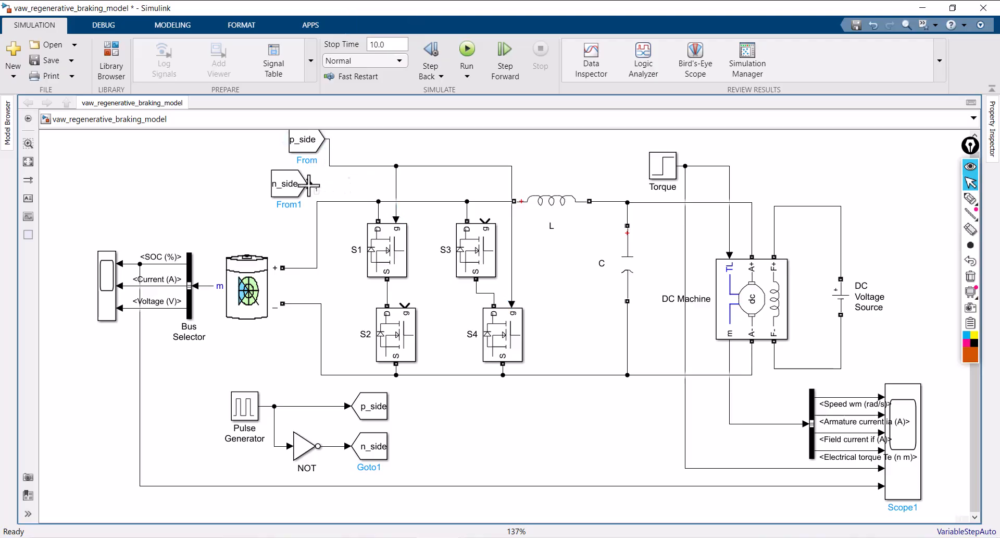
# Connect the n_side From block to the gates of S3 and S2, and shift S2 and S1 right to tidy the gate wiring
pyautogui.moveTo(308, 183); pyautogui.dragTo(485, 221)
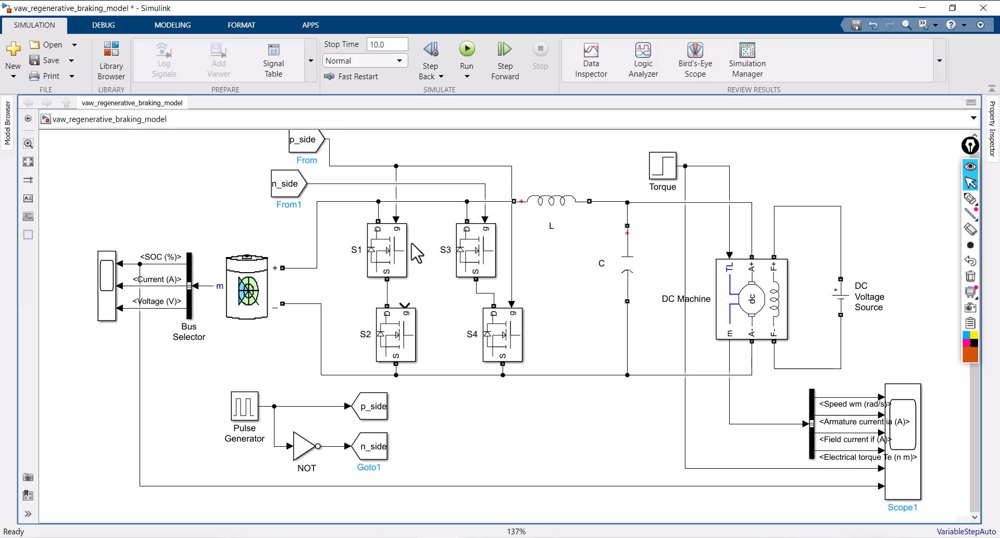
pyautogui.moveTo(406, 303); pyautogui.dragTo(415, 183)
pyautogui.moveTo(403, 340); pyautogui.dragTo(418, 340)
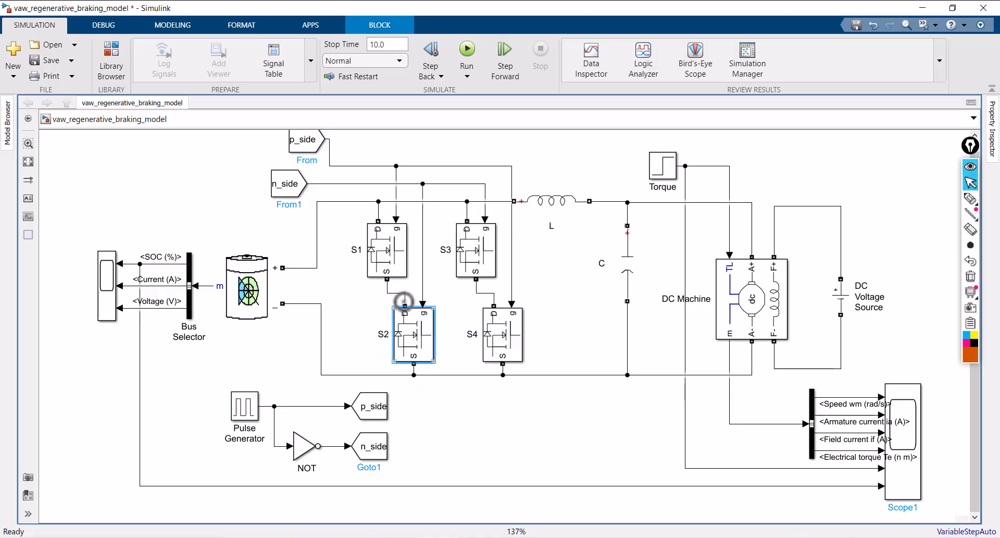
pyautogui.moveTo(423, 233); pyautogui.dragTo(431, 234)
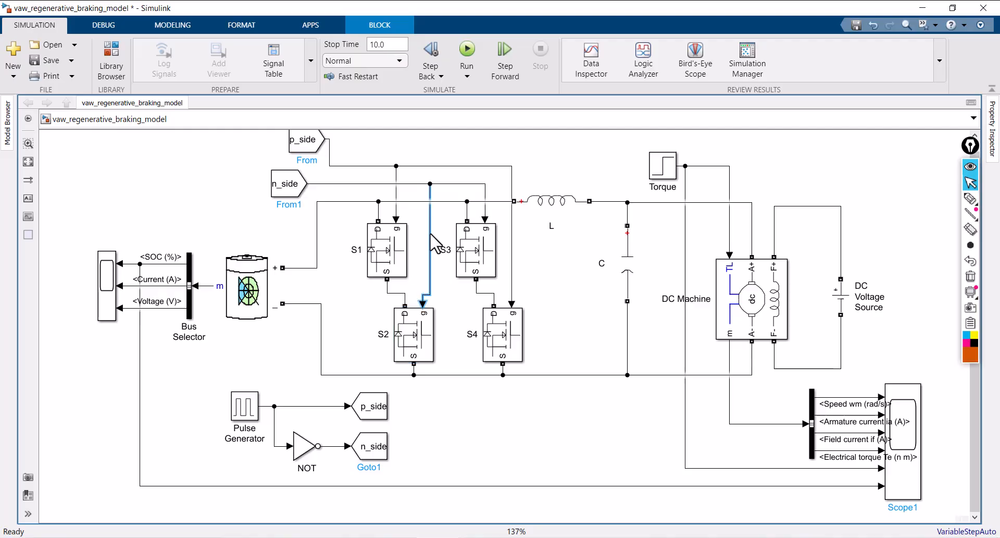
pyautogui.moveTo(412, 348); pyautogui.dragTo(424, 347)
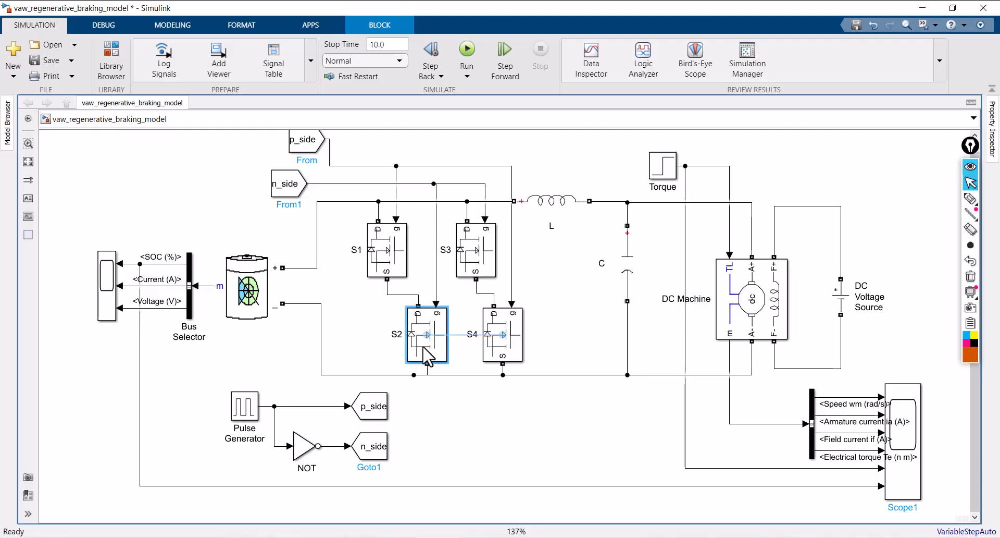
pyautogui.moveTo(394, 267)
pyautogui.mouseDown()
pyautogui.moveTo(411, 262)
pyautogui.moveTo(403, 263)
pyautogui.mouseUp()
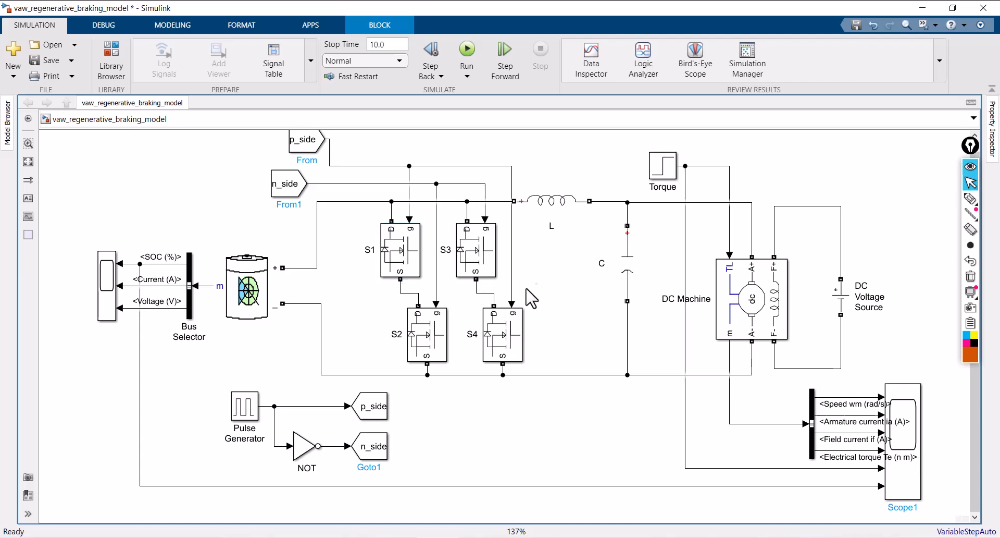
# Move the Battery, its Bus Selector, the SOC branch line and the battery Scope right, closer to the Mosfet bridge
pyautogui.moveTo(253, 277); pyautogui.dragTo(309, 276)
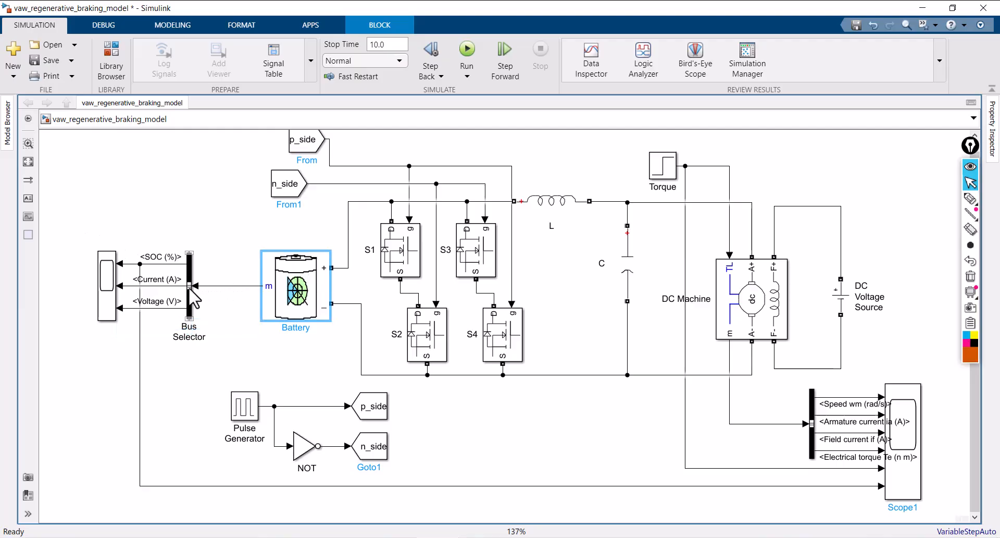
pyautogui.moveTo(190, 290); pyautogui.dragTo(243, 290)
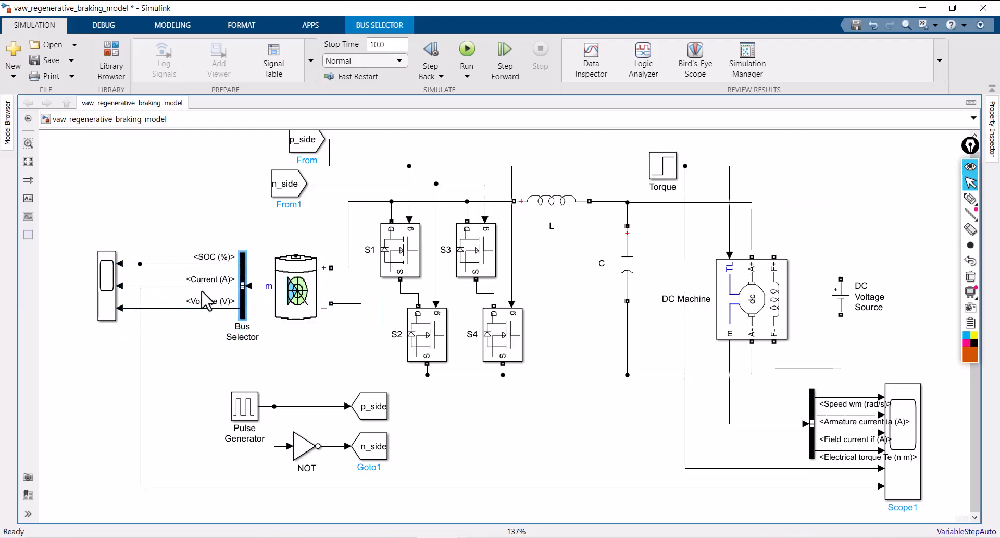
pyautogui.moveTo(145, 306); pyautogui.dragTo(199, 310)
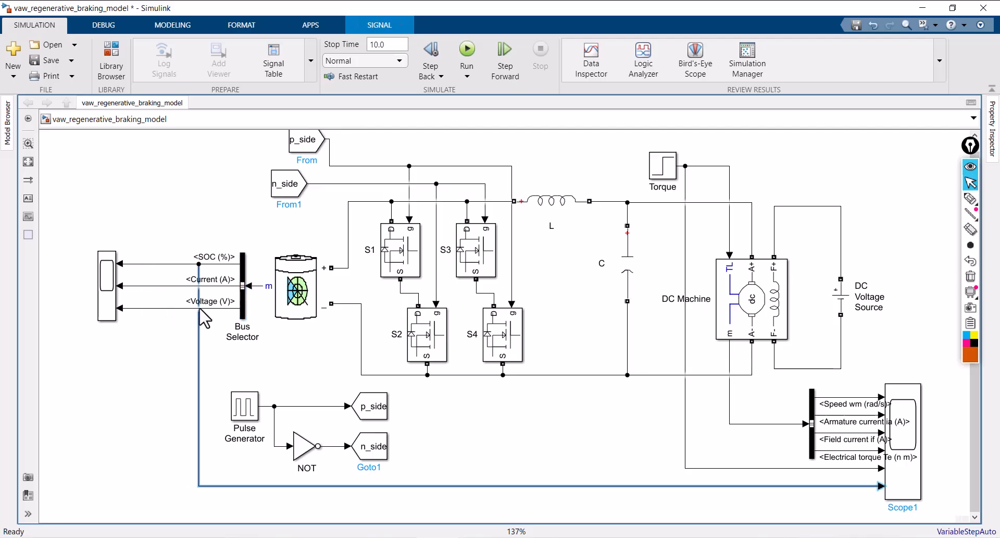
pyautogui.moveTo(110, 303); pyautogui.dragTo(161, 302)
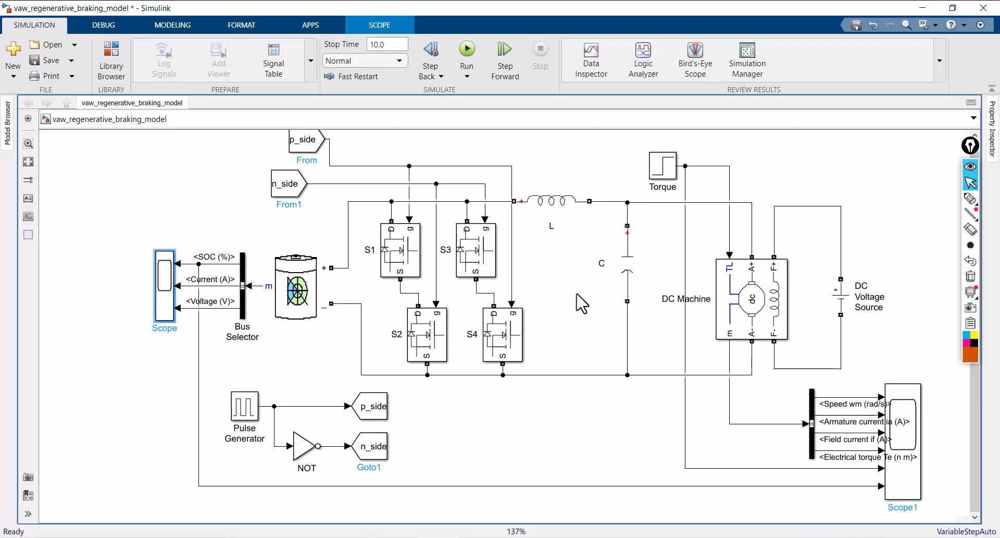
# Shift inductor L slightly right, move capacitor C left and down, and move the Torque block left above the capacitor
pyautogui.moveTo(551, 212); pyautogui.dragTo(560, 213)
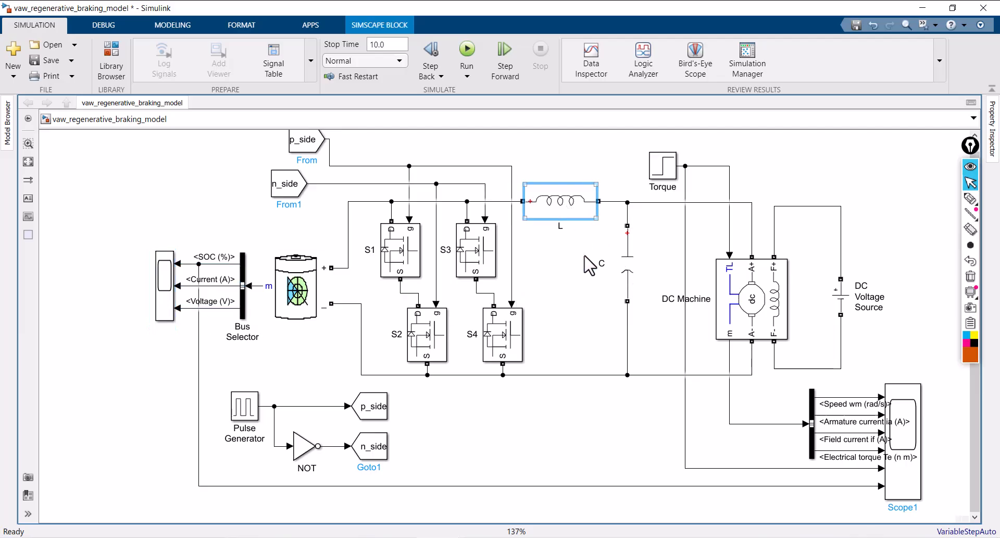
pyautogui.moveTo(623, 280); pyautogui.dragTo(606, 302)
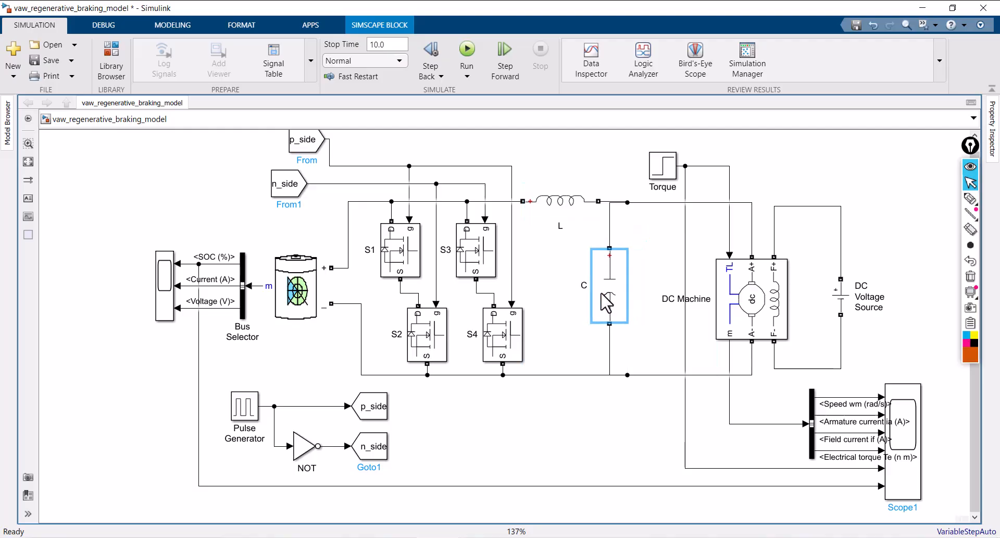
pyautogui.click(642, 230)
pyautogui.click(650, 202)
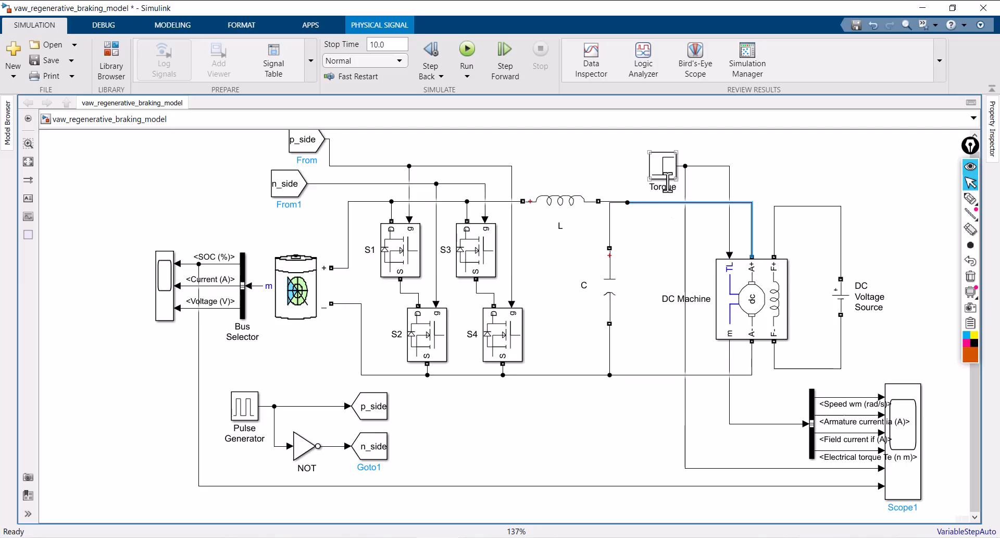
pyautogui.moveTo(661, 172); pyautogui.dragTo(608, 174)
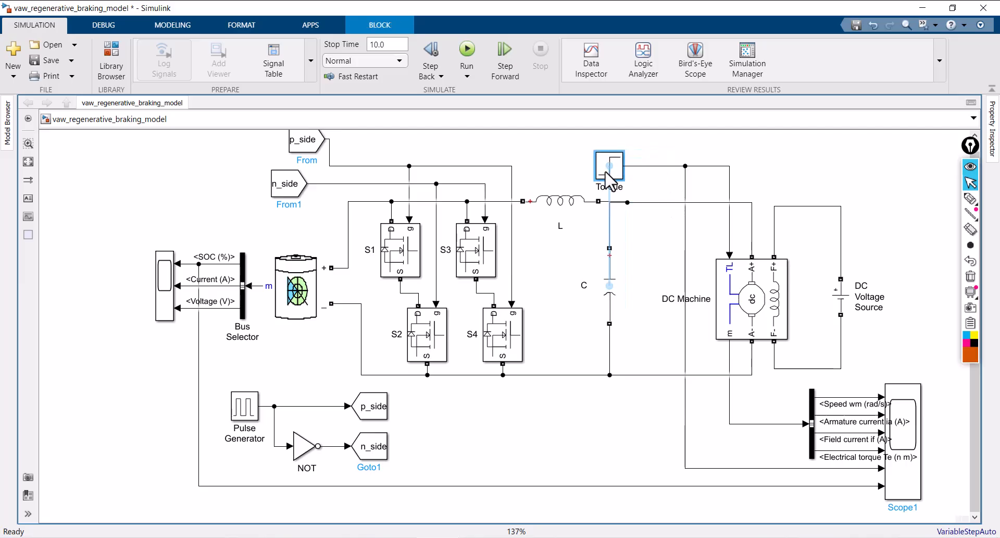
# Shift the Torque block's vertical branch line left and reconnect inductor L directly to the node above capacitor C
pyautogui.moveTo(685, 272); pyautogui.dragTo(643, 272)
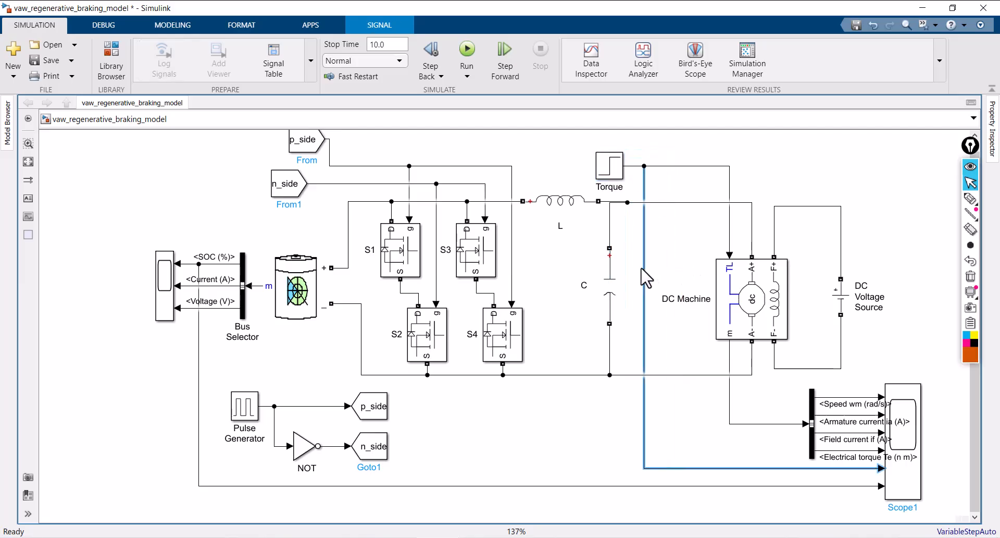
pyautogui.click(614, 202)
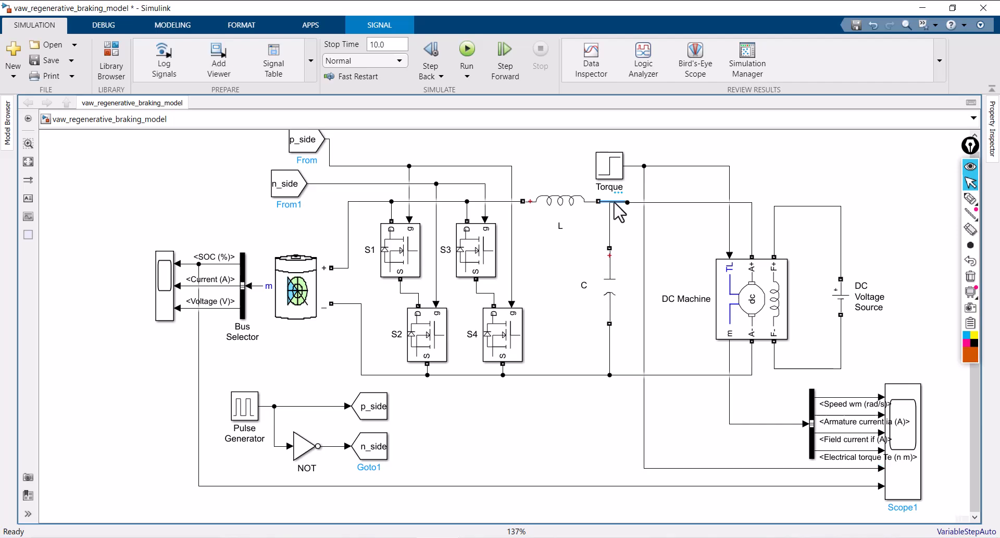
pyautogui.press('Delete')
pyautogui.click(573, 205)
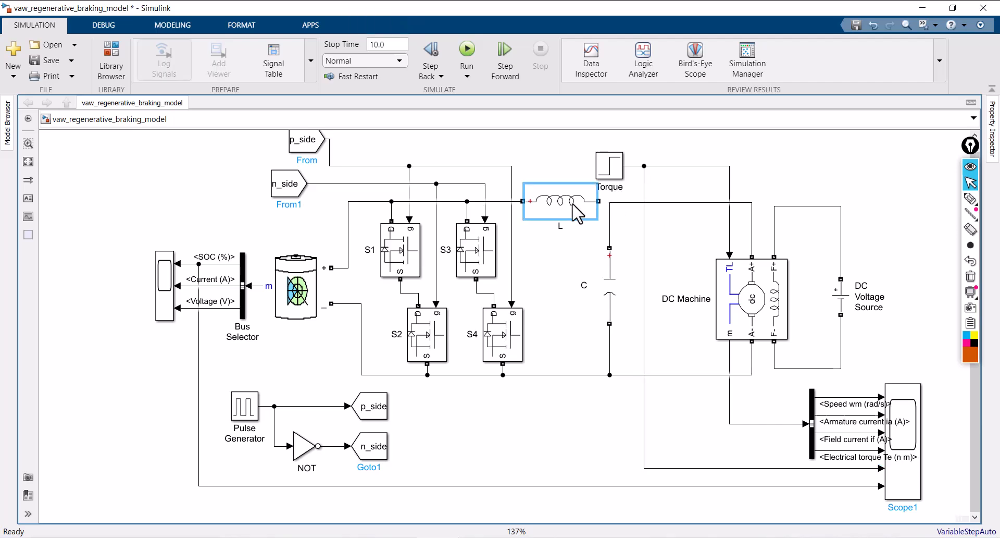
pyautogui.moveTo(599, 202); pyautogui.dragTo(611, 203)
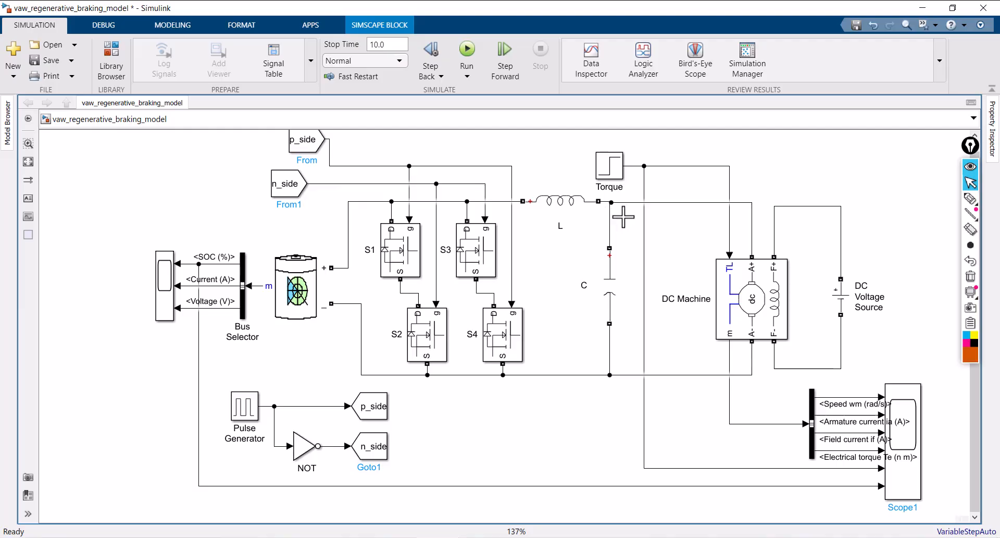
pyautogui.click(632, 237)
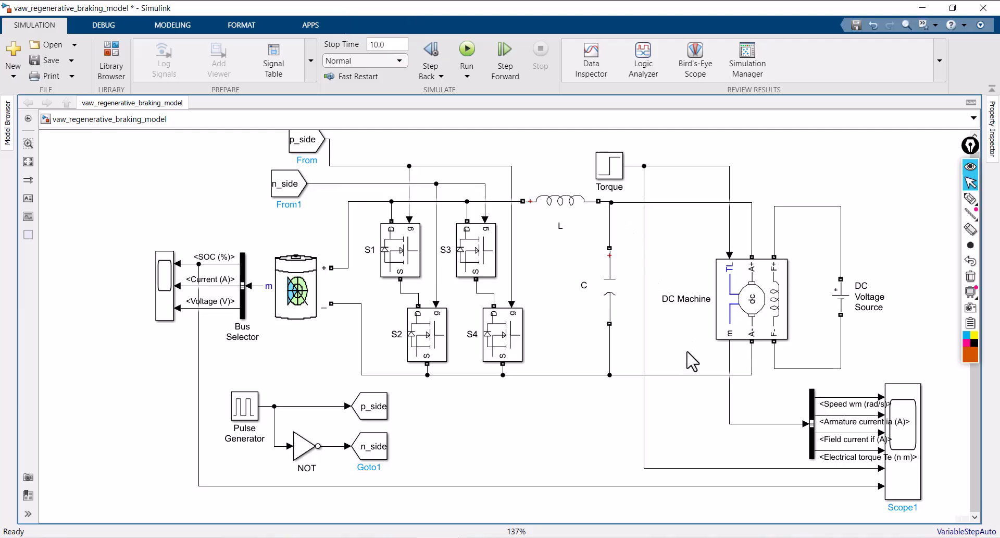
# Move the DC Machine left and up with its label split over two lines, and bring the DC Voltage Source closer to it
pyautogui.moveTo(743, 309); pyautogui.dragTo(725, 291)
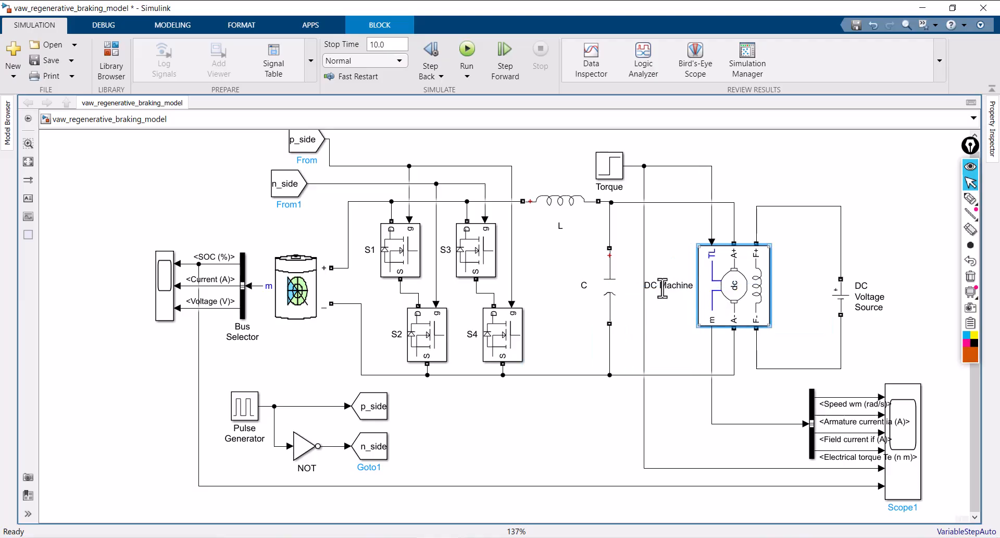
pyautogui.press('Return')
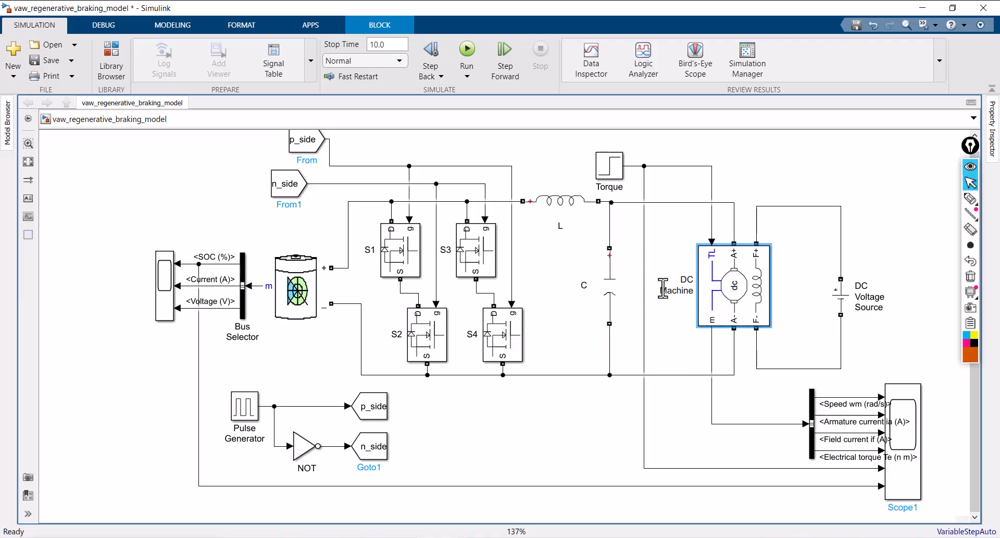
pyautogui.moveTo(838, 305); pyautogui.dragTo(803, 295)
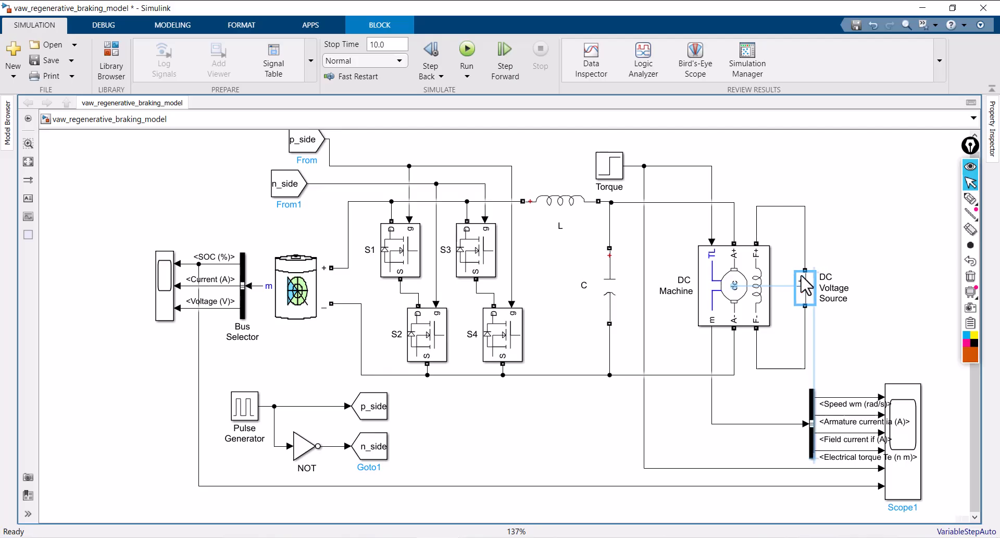
pyautogui.click(879, 260)
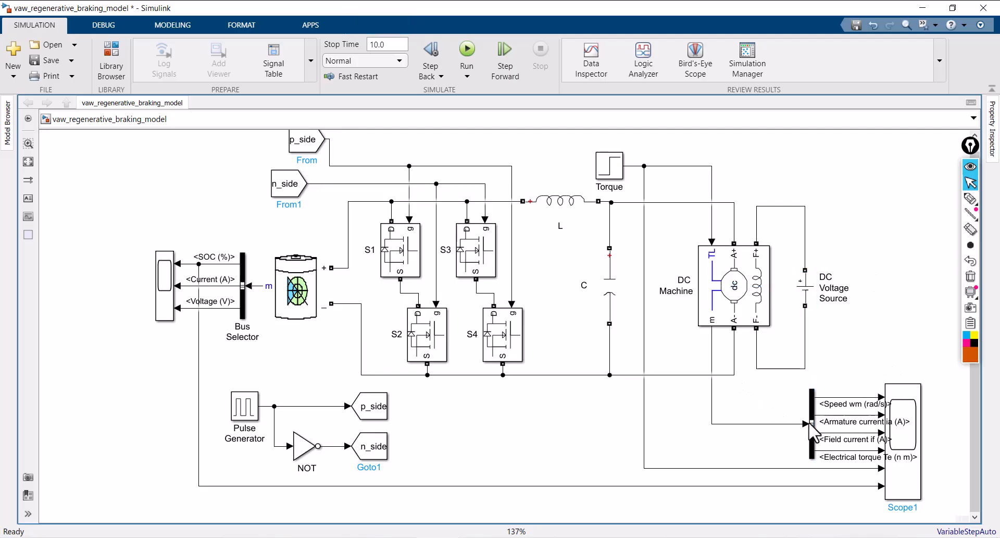
# Move the DC Machine's Bus Selector left to clear its signal labels, and shift Scope1 slightly left
pyautogui.moveTo(812, 422); pyautogui.dragTo(749, 422)
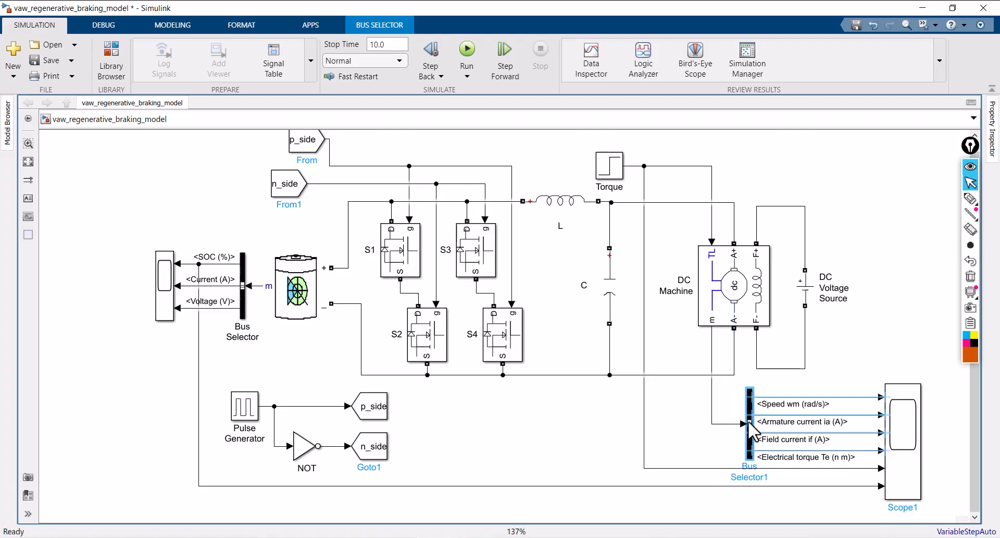
pyautogui.moveTo(907, 437); pyautogui.dragTo(886, 440)
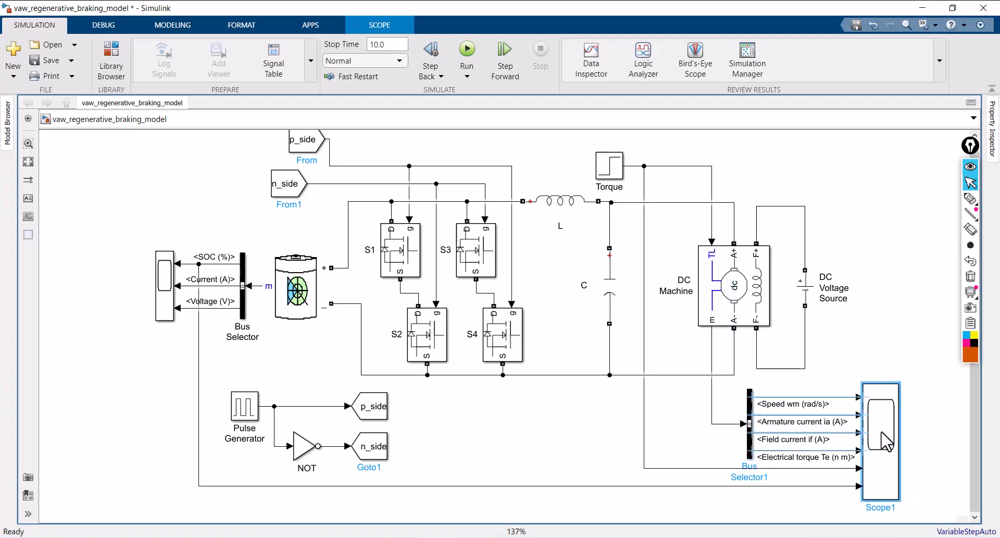
pyautogui.click(915, 336)
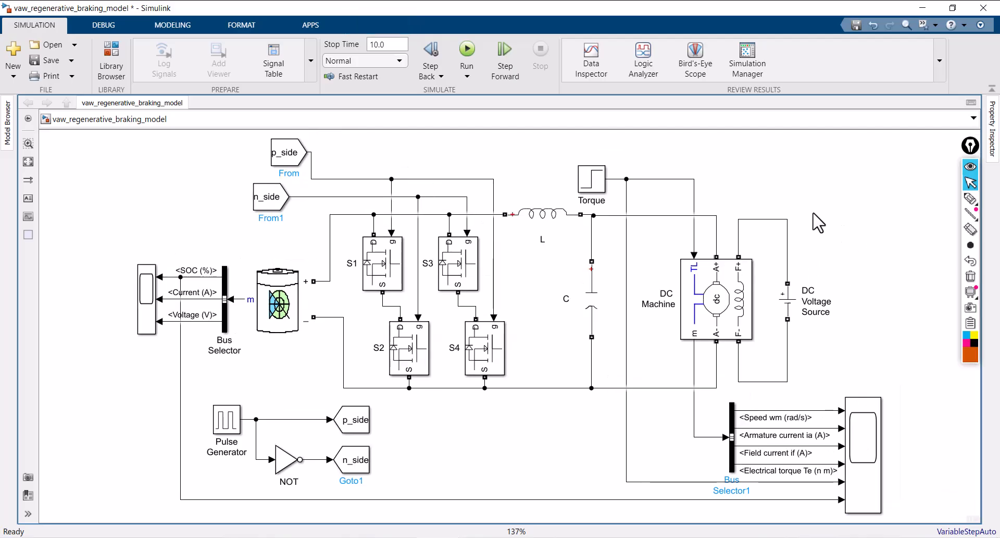
# Add a powergui block and place it above the DC Voltage Source
pyautogui.doubleClick(818, 197)
pyautogui.write('po')
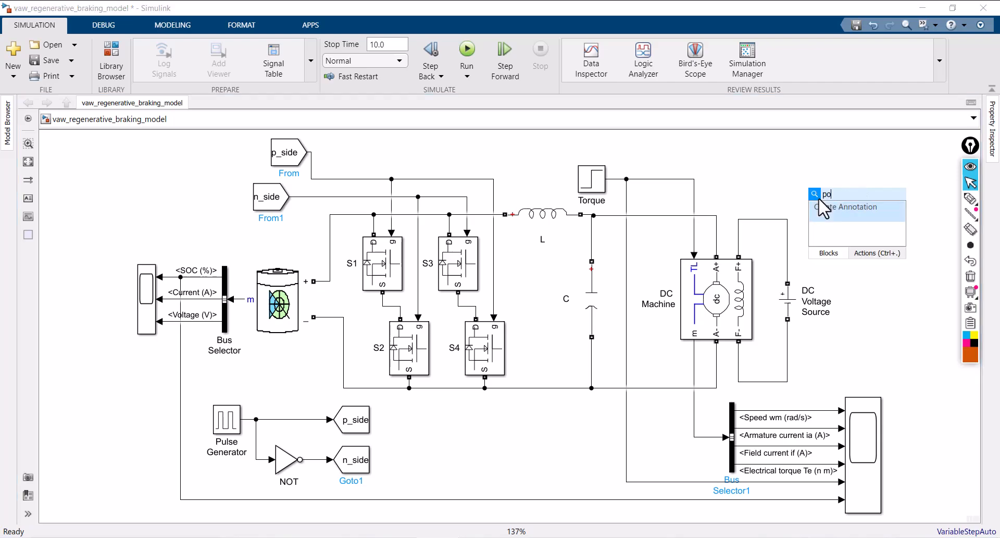
pyautogui.write('wer')
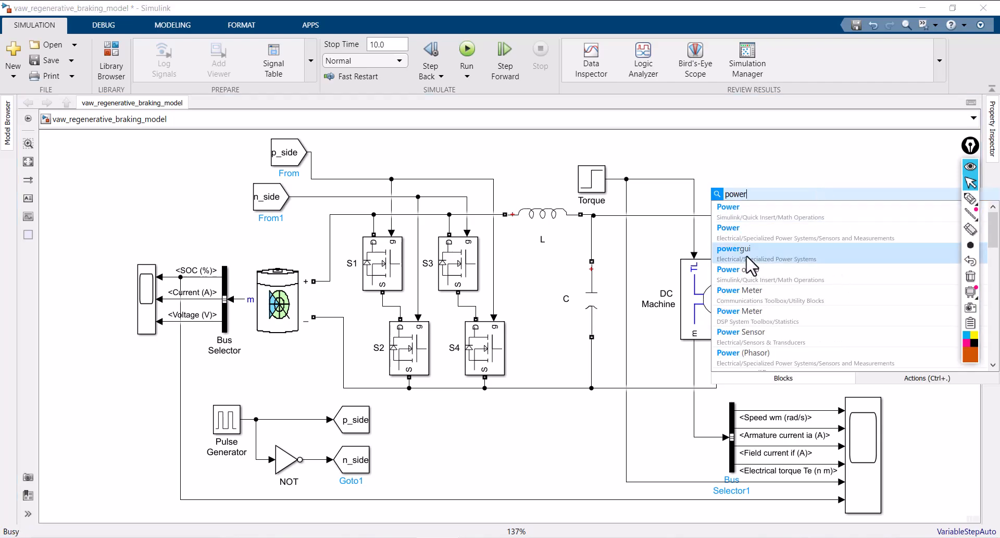
pyautogui.click(751, 261)
pyautogui.moveTo(787, 198); pyautogui.dragTo(774, 184)
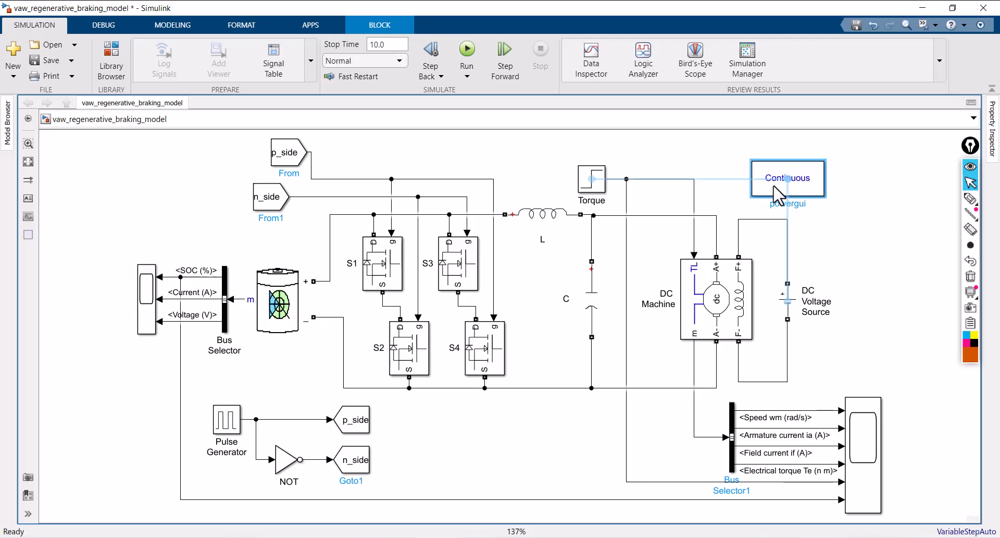
pyautogui.moveTo(804, 151)
pyautogui.click(878, 237)
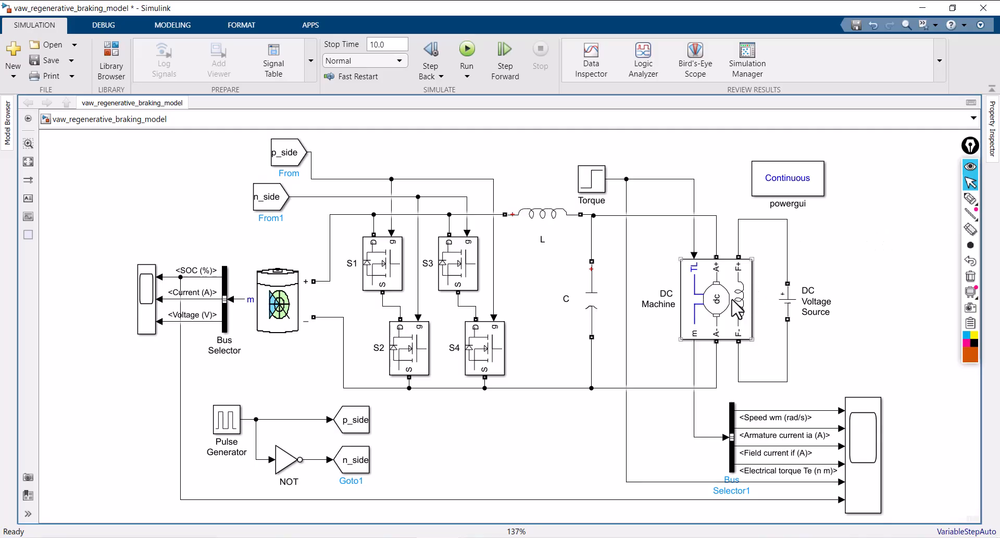
# Review the block parameters of the DC Machine, the DC Voltage Source and the Torque step block
pyautogui.doubleClick(724, 307)
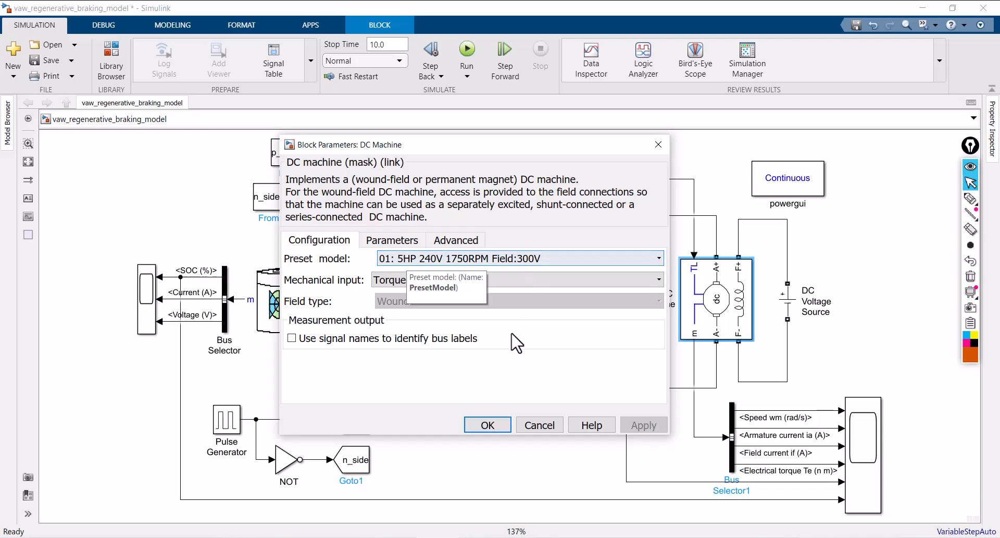
pyautogui.click(503, 428)
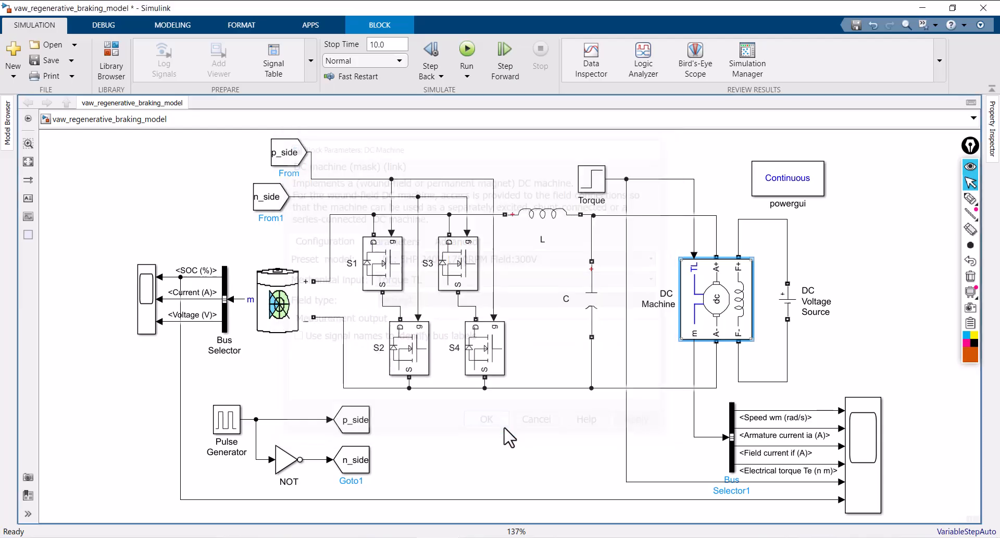
pyautogui.click(789, 306)
pyautogui.doubleClick(788, 306)
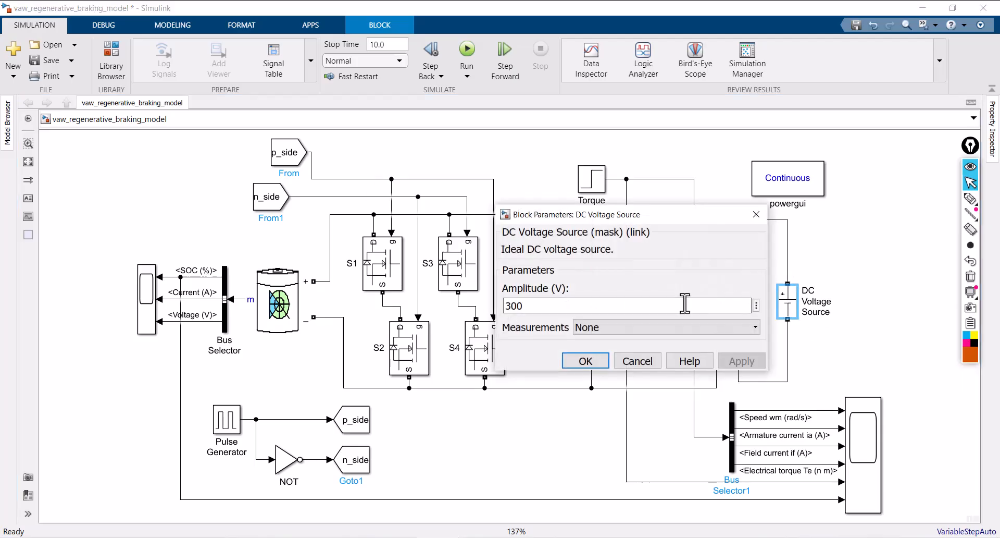
pyautogui.click(585, 365)
pyautogui.click(592, 184)
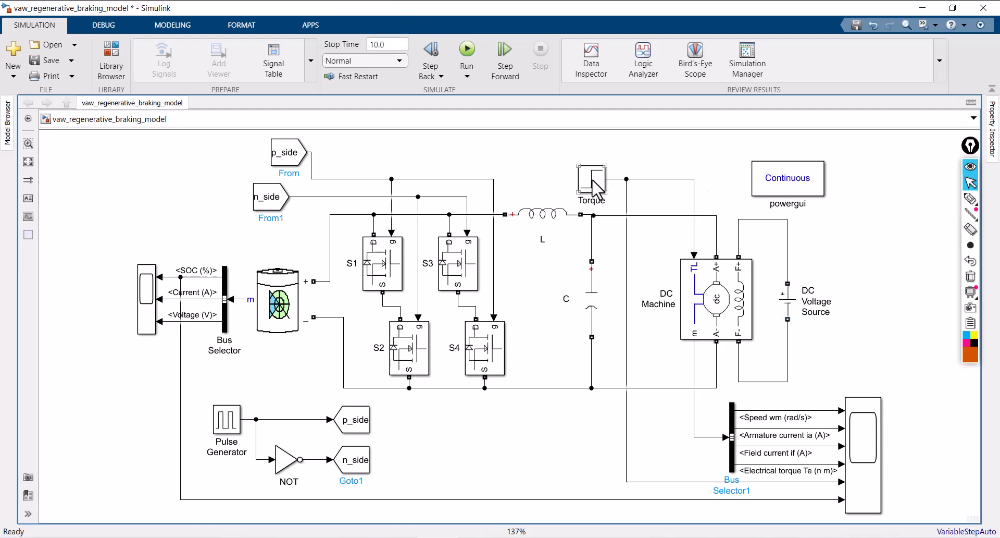
pyautogui.doubleClick(593, 184)
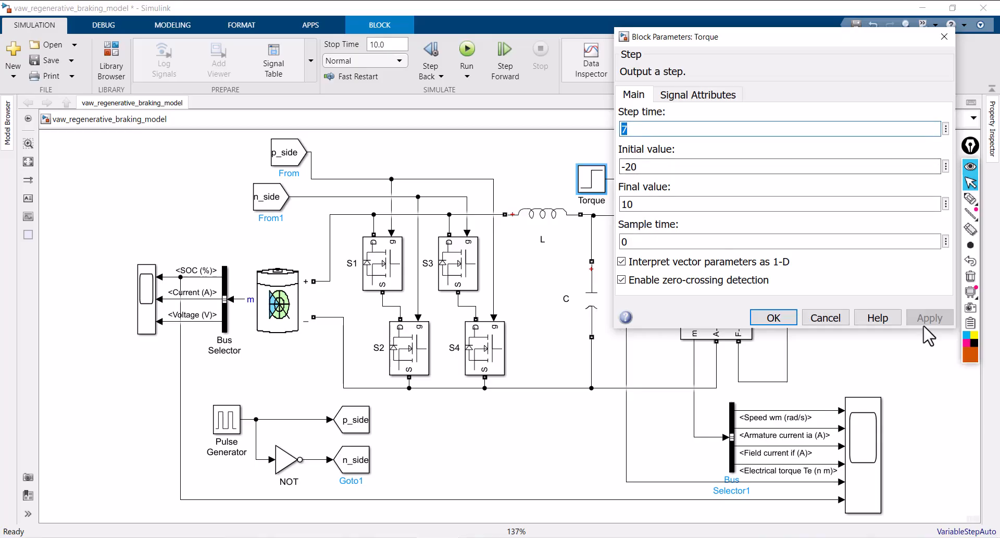
pyautogui.click(770, 318)
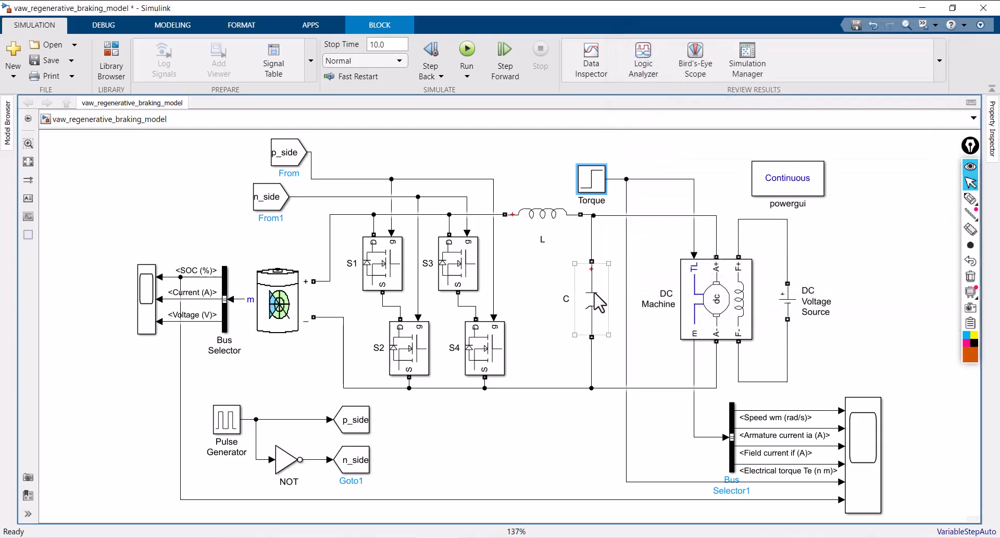
# Set the capacitance of capacitor C to 150e-6 F and apply it
pyautogui.click(599, 302)
pyautogui.doubleClick(599, 302)
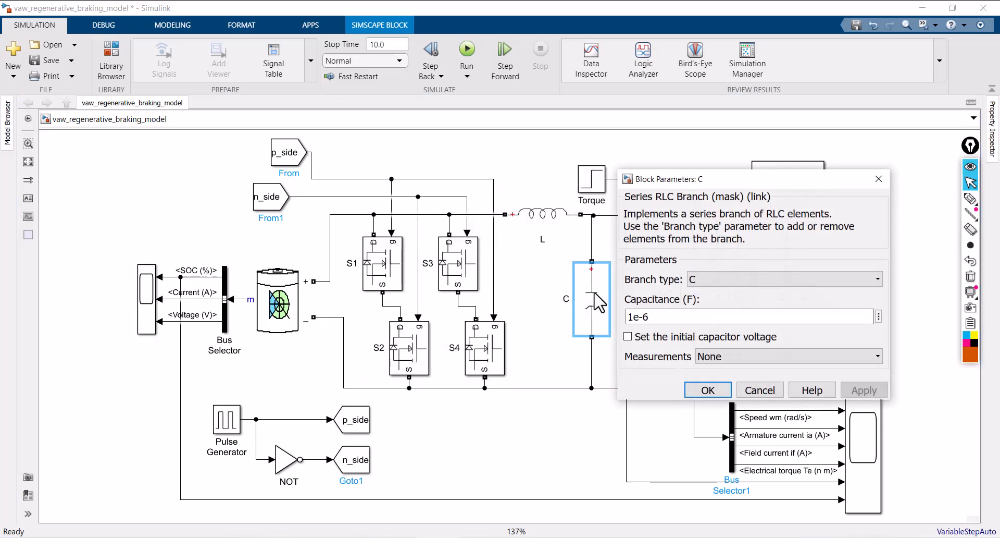
pyautogui.doubleClick(635, 317)
pyautogui.click(634, 319)
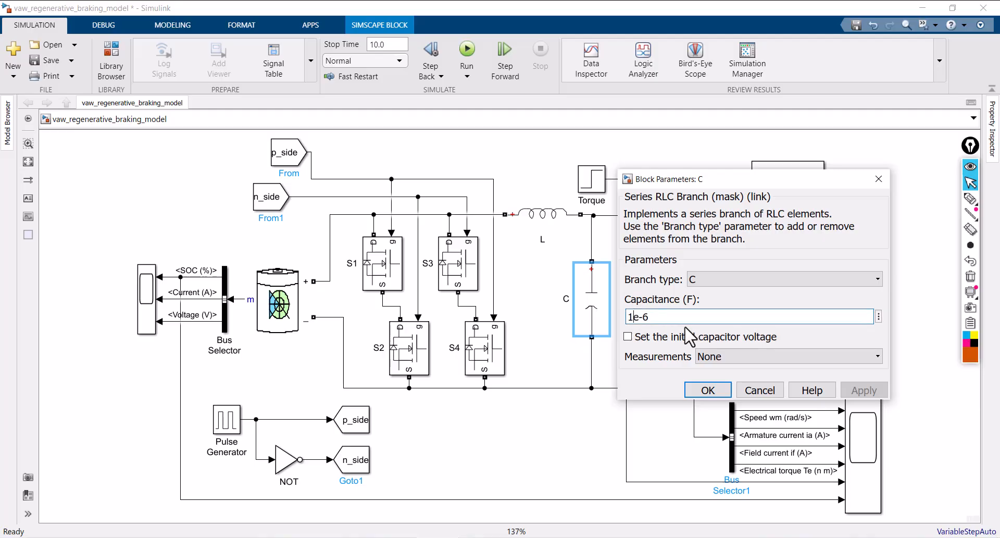
pyautogui.write('50')
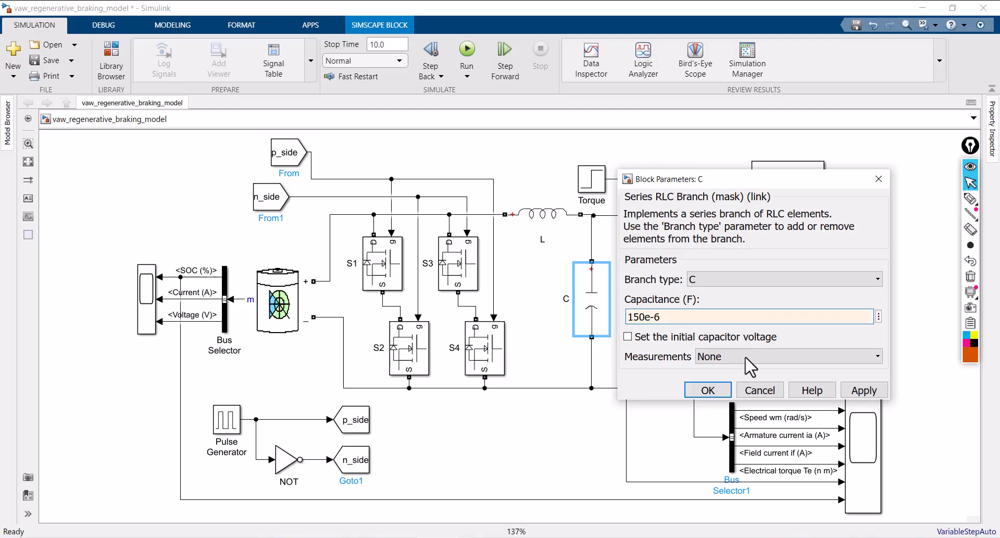
pyautogui.click(864, 390)
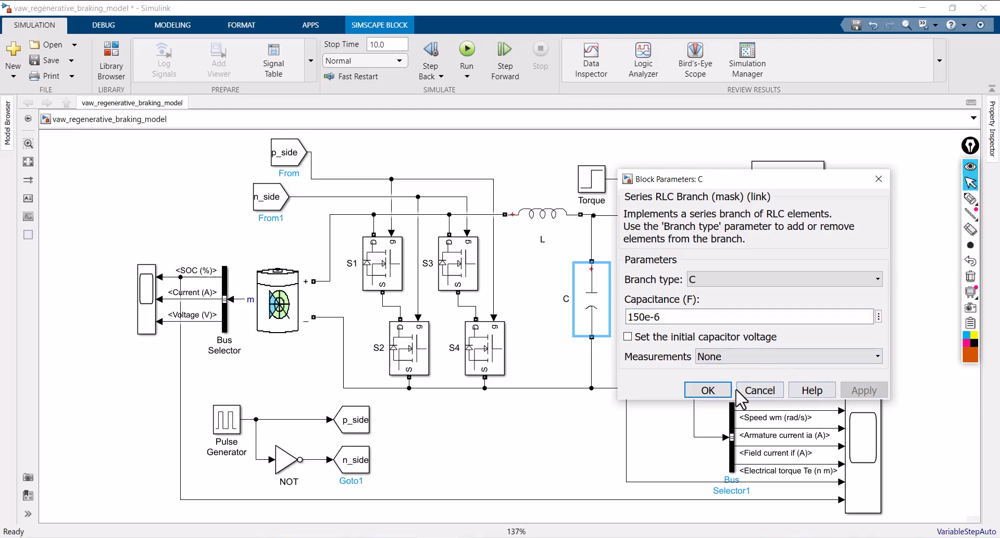
# Set the inductance of inductor L to 5e-3 H and apply it
pyautogui.click(541, 219)
pyautogui.doubleClick(541, 222)
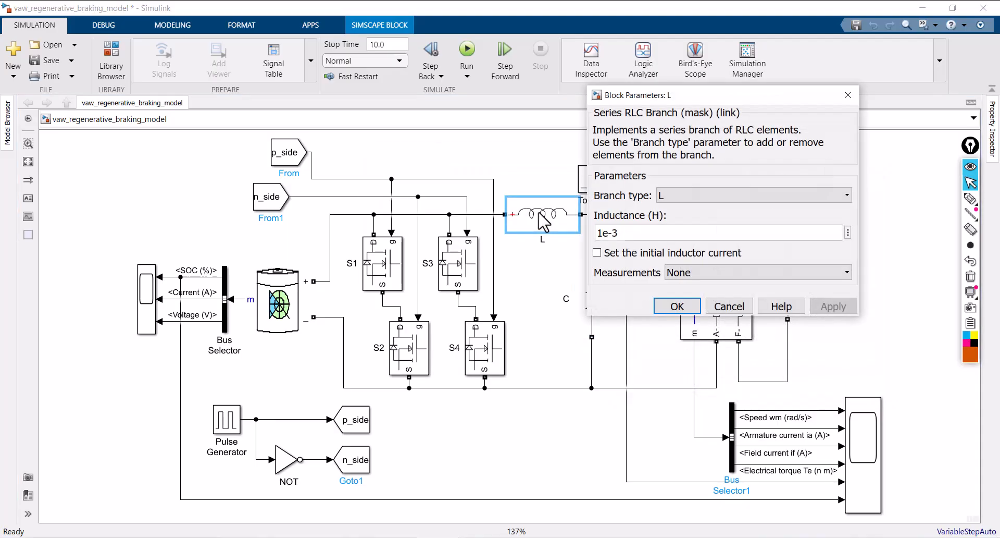
pyautogui.click(602, 232)
pyautogui.press('BackSpace')
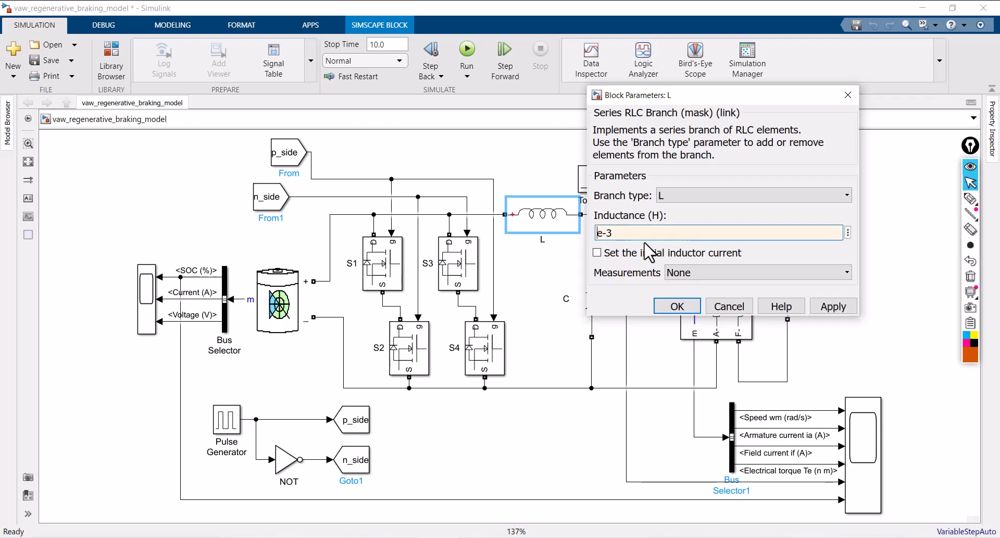
pyautogui.click(834, 307)
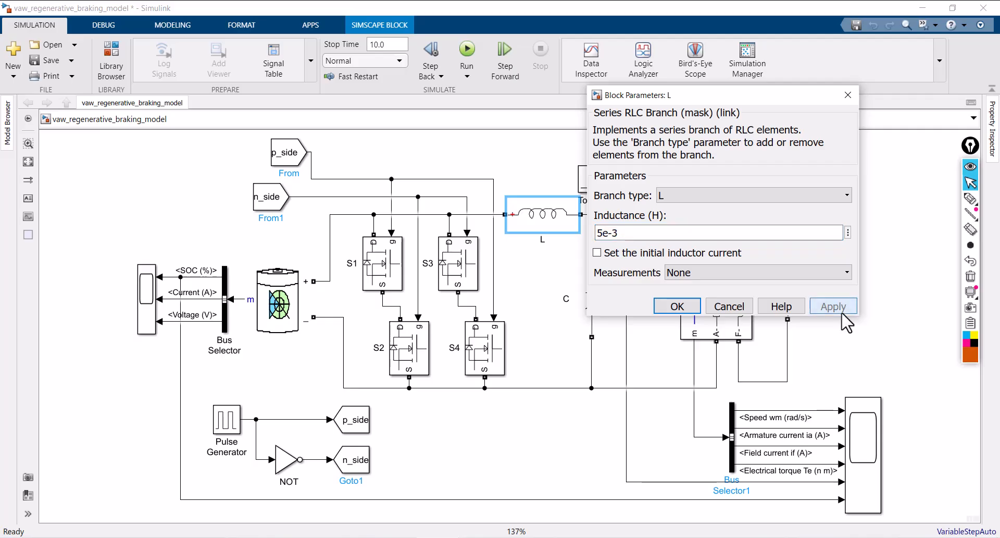
pyautogui.click(675, 307)
pyautogui.click(553, 442)
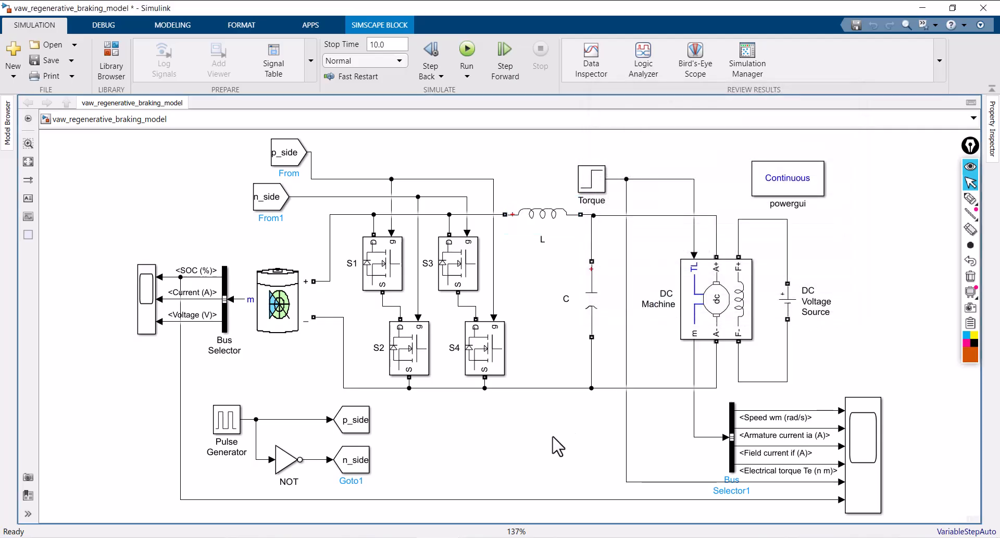
# Review the block parameters of Mosfet S1
pyautogui.click(391, 279)
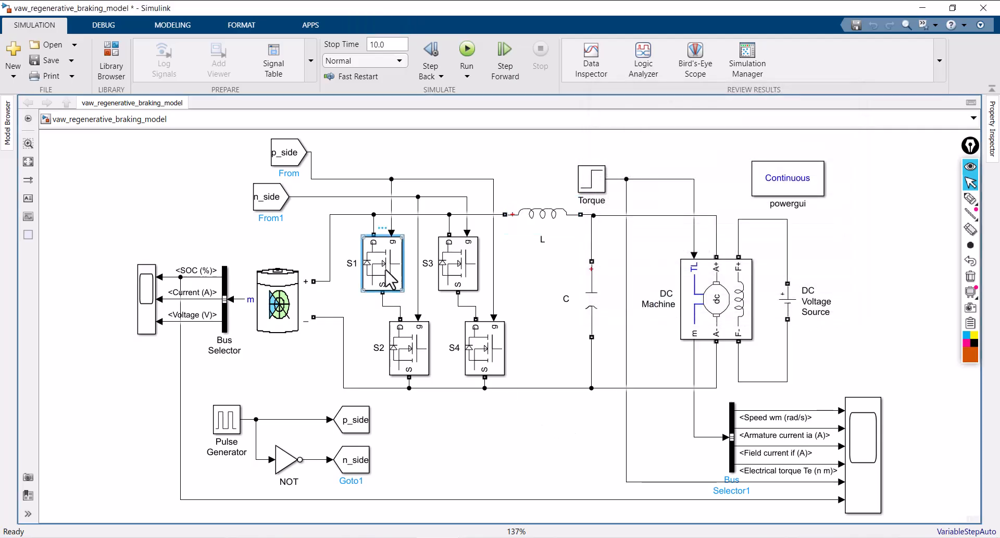
pyautogui.doubleClick(391, 280)
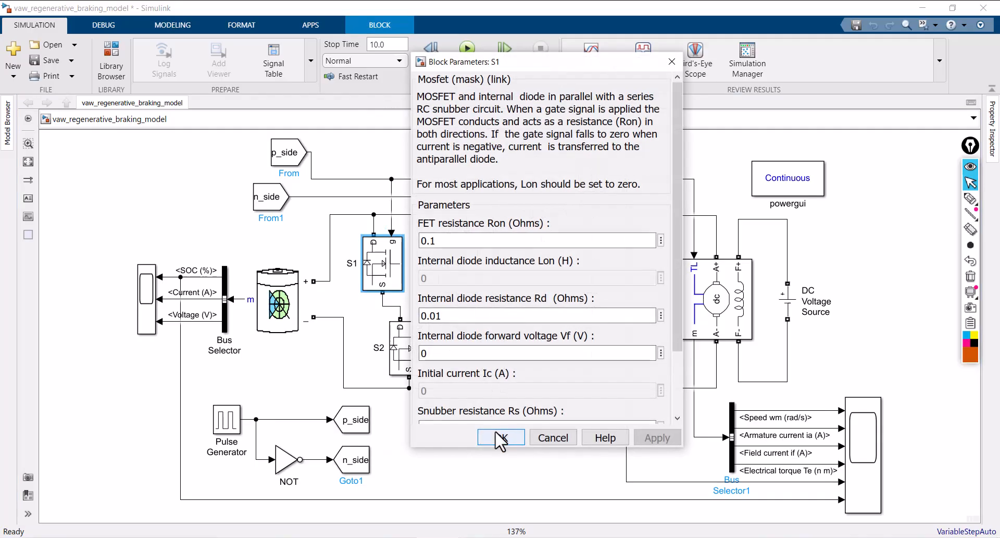
pyautogui.click(500, 438)
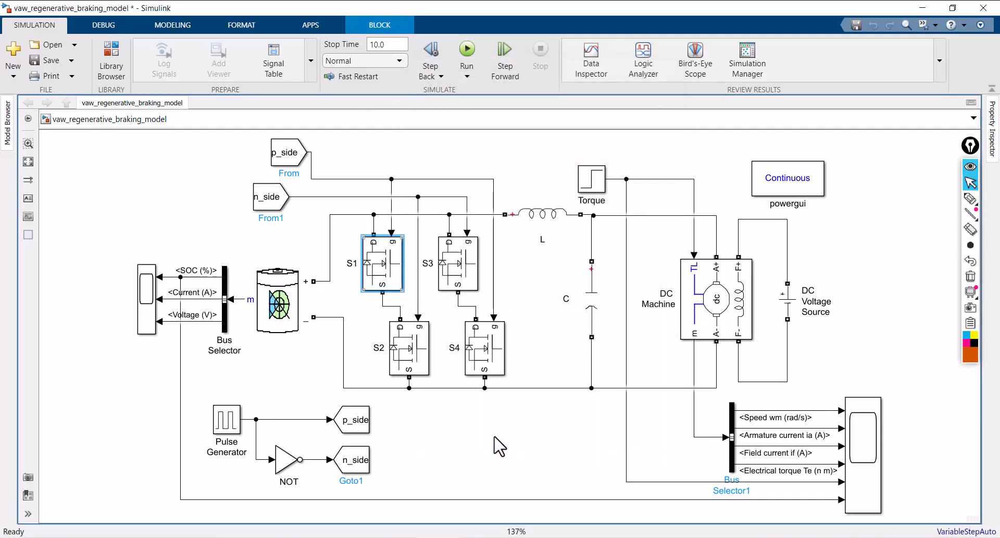
# Set the period of the Pulse Generator block to 2e-5 s
pyautogui.click(228, 429)
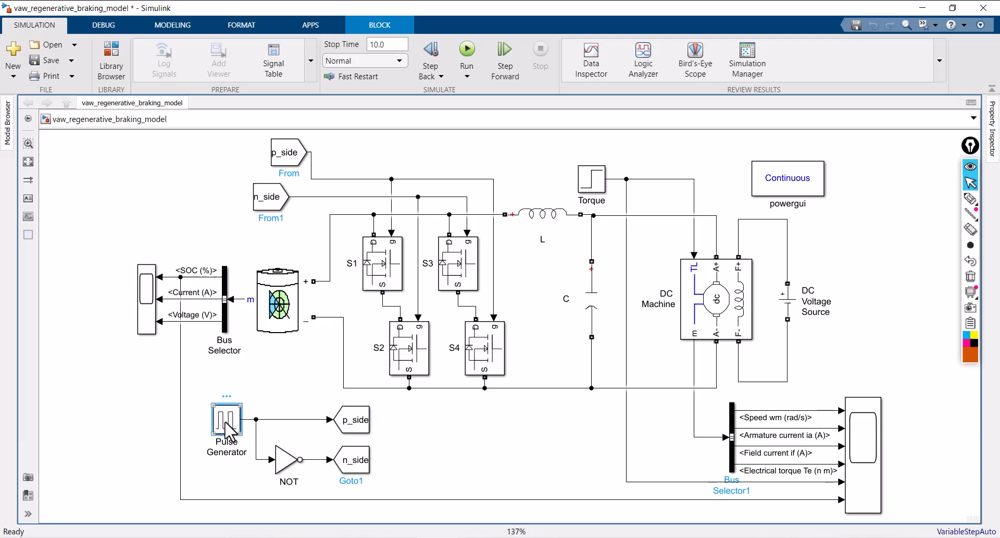
pyautogui.doubleClick(227, 428)
pyautogui.moveTo(463, 149); pyautogui.dragTo(504, 88)
pyautogui.moveTo(618, 171); pyautogui.dragTo(627, 256)
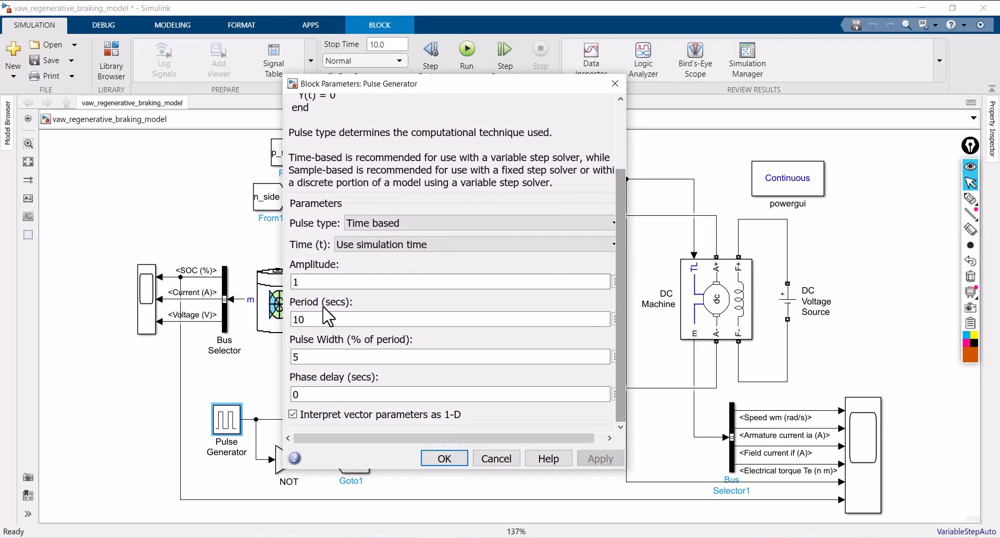
pyautogui.click(323, 318)
pyautogui.doubleClick(318, 319)
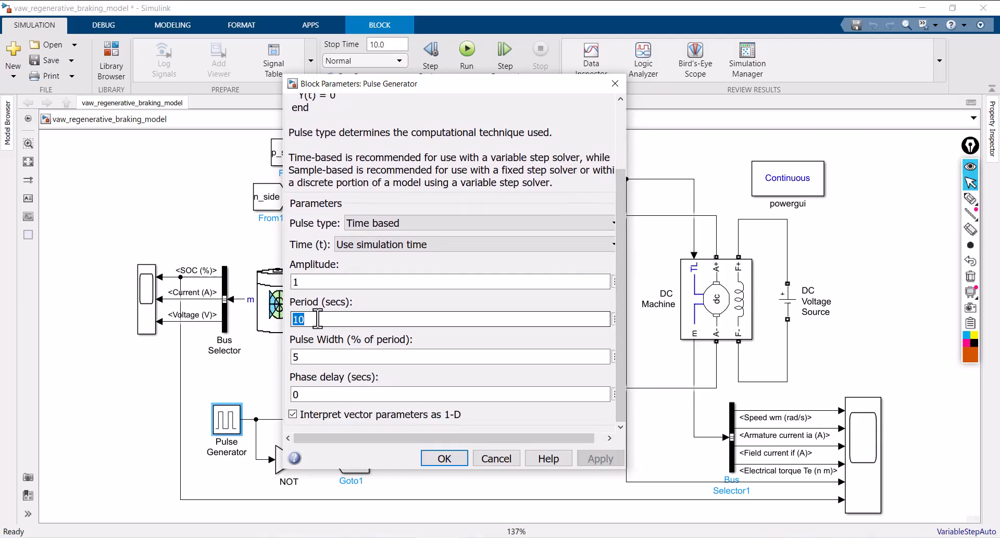
pyautogui.write('2e-5')
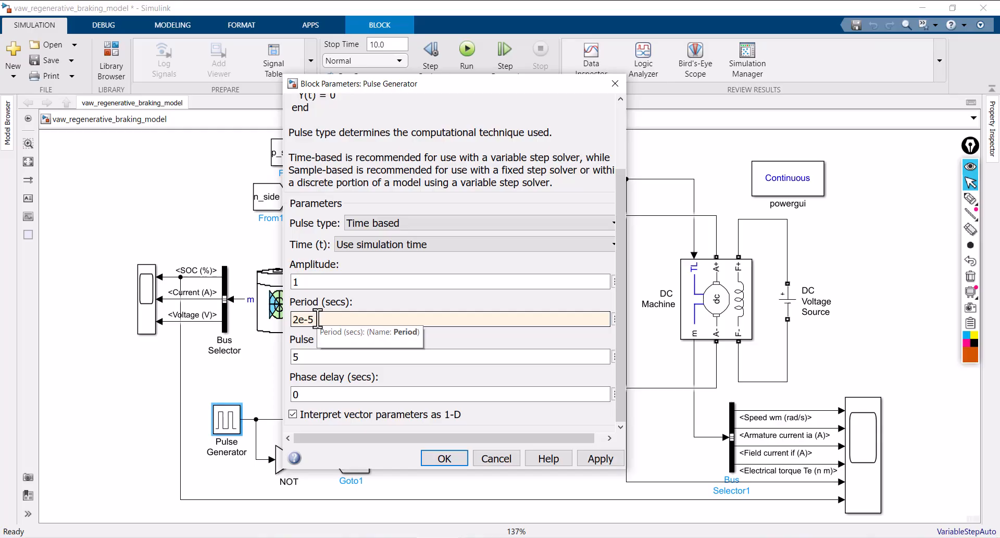
# Annotate the screen with f = 1/T pointing to the period value and 50 kHz, and clear the annotations
pyautogui.click(970, 198)
pyautogui.moveTo(547, 246)
pyautogui.mouseDown()
pyautogui.moveTo(515, 308)
pyautogui.moveTo(553, 287)
pyautogui.moveTo(607, 281)
pyautogui.mouseUp()
pyautogui.moveTo(586, 293); pyautogui.dragTo(631, 293)
pyautogui.moveTo(667, 241)
pyautogui.mouseDown()
pyautogui.moveTo(671, 275)
pyautogui.moveTo(727, 284)
pyautogui.mouseUp()
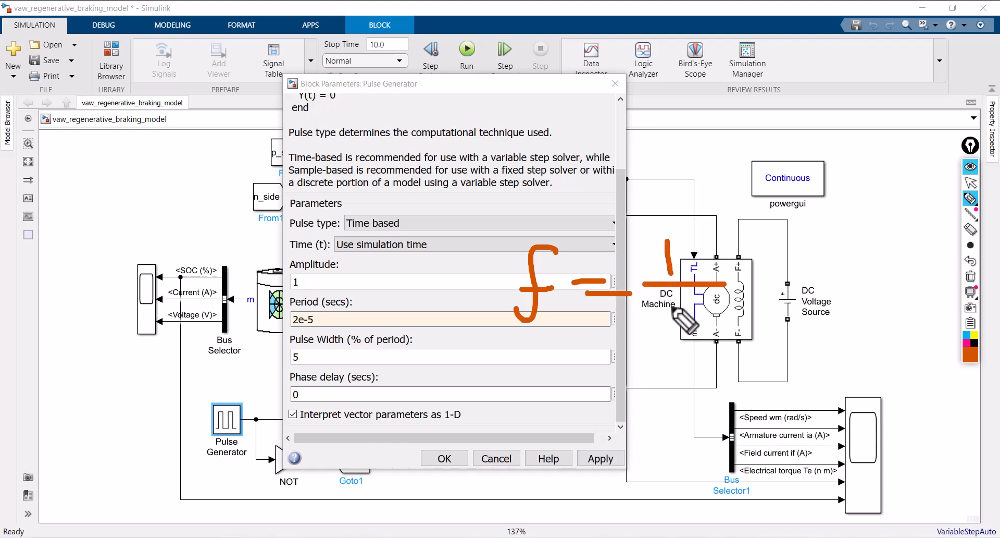
pyautogui.moveTo(668, 306)
pyautogui.mouseDown()
pyautogui.moveTo(724, 306)
pyautogui.moveTo(699, 346)
pyautogui.mouseUp()
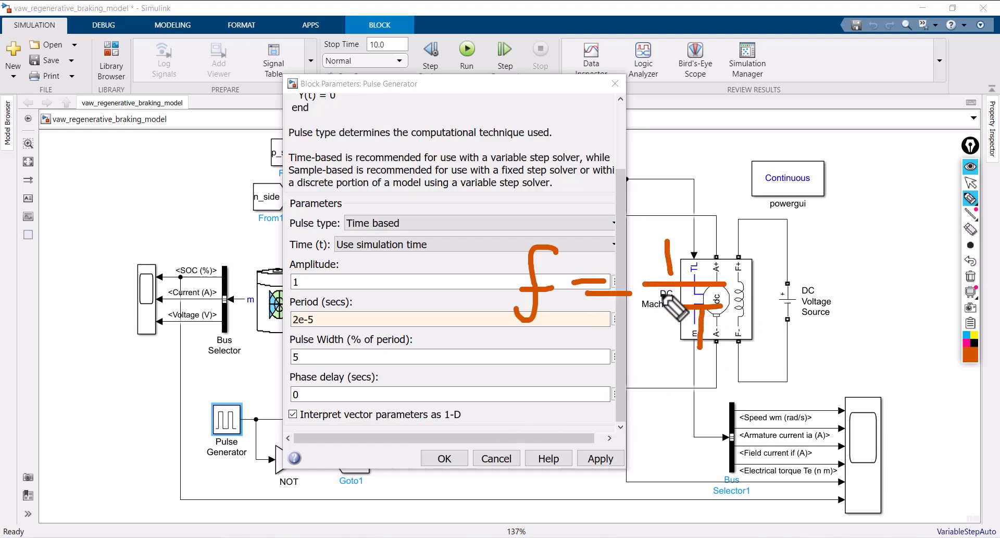
pyautogui.moveTo(662, 292)
pyautogui.mouseDown()
pyautogui.moveTo(698, 365)
pyautogui.moveTo(645, 312)
pyautogui.moveTo(526, 378)
pyautogui.moveTo(320, 319)
pyautogui.mouseUp()
pyautogui.moveTo(321, 319)
pyautogui.mouseDown()
pyautogui.moveTo(354, 348)
pyautogui.moveTo(337, 307)
pyautogui.mouseUp()
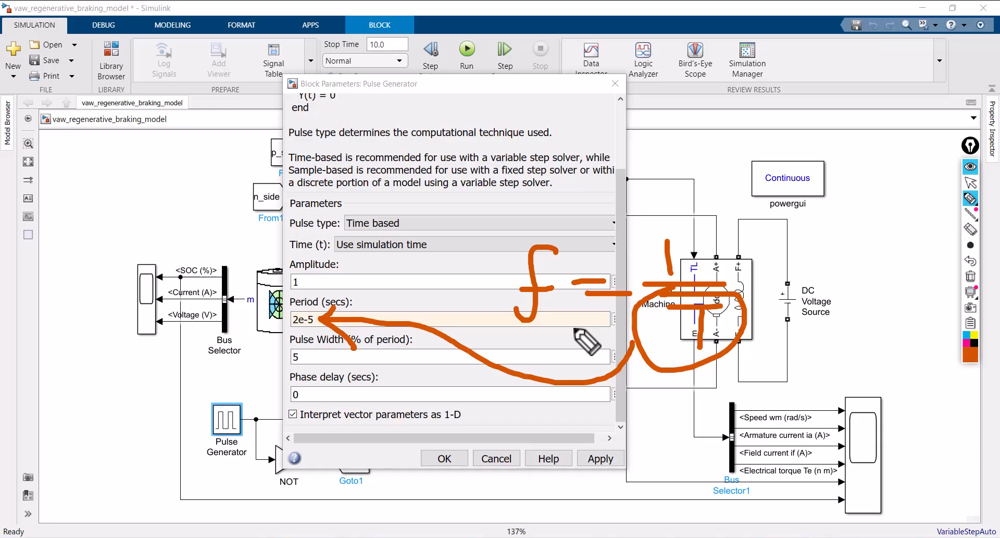
pyautogui.moveTo(572, 174)
pyautogui.mouseDown()
pyautogui.moveTo(545, 206)
pyautogui.moveTo(606, 172)
pyautogui.moveTo(621, 200)
pyautogui.moveTo(677, 140)
pyautogui.moveTo(688, 193)
pyautogui.moveTo(745, 146)
pyautogui.moveTo(781, 175)
pyautogui.mouseUp()
pyautogui.moveTo(523, 223); pyautogui.dragTo(797, 211)
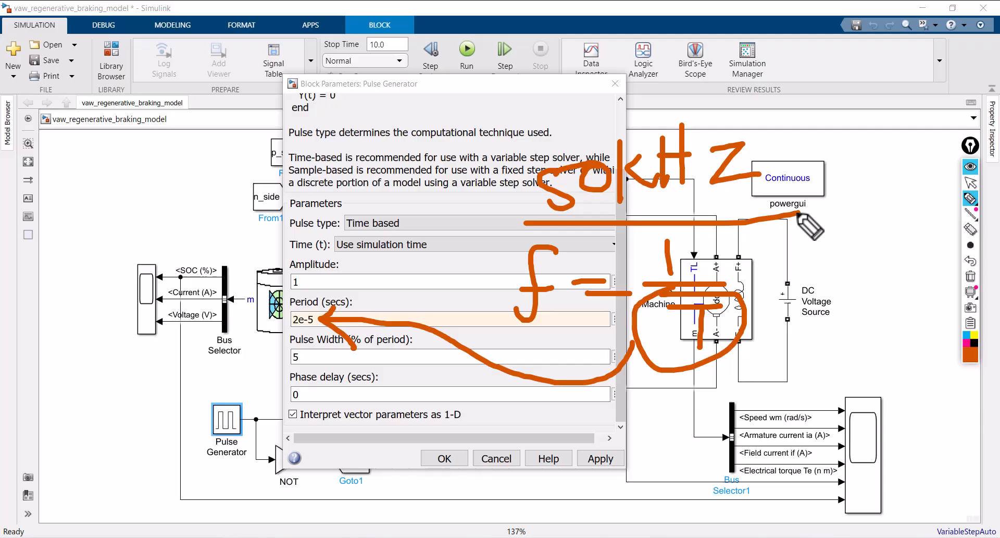
pyautogui.click(972, 278)
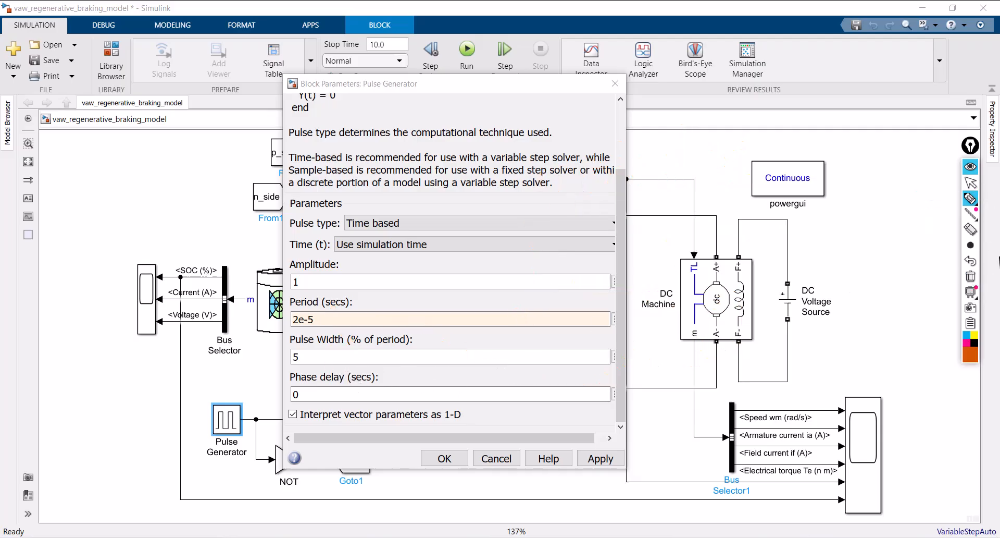
# Return to the normal pointer and set the Pulse Generator's pulse width to 25 % of the period
pyautogui.click(970, 182)
pyautogui.doubleClick(317, 357)
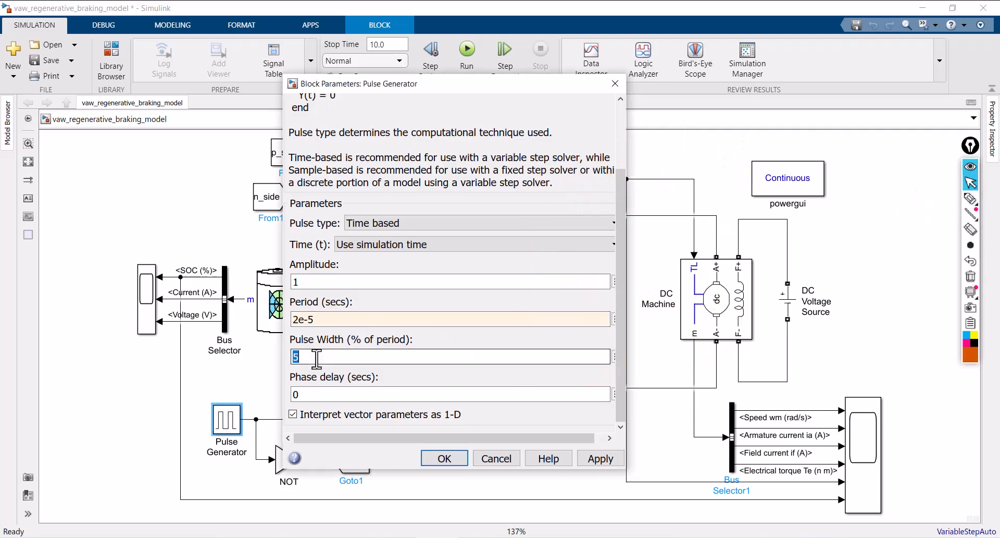
pyautogui.write('2')
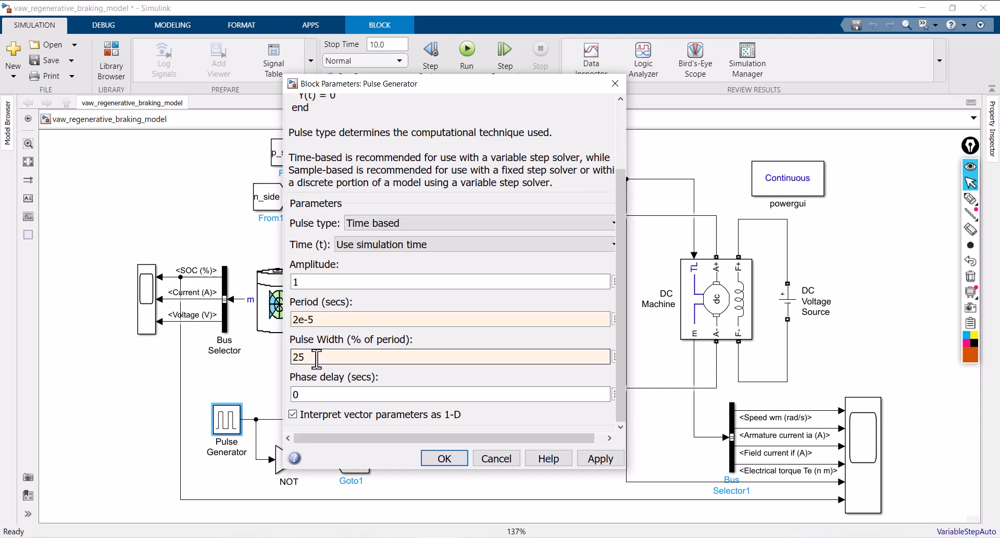
# Annotate the screen with a pulse waveform marked 25% and 75%, circle the pulse width, and clear the annotations
pyautogui.click(970, 198)
pyautogui.moveTo(480, 323)
pyautogui.mouseDown()
pyautogui.moveTo(586, 258)
pyautogui.moveTo(586, 321)
pyautogui.moveTo(642, 307)
pyautogui.moveTo(692, 256)
pyautogui.moveTo(719, 326)
pyautogui.moveTo(765, 257)
pyautogui.moveTo(784, 256)
pyautogui.mouseUp()
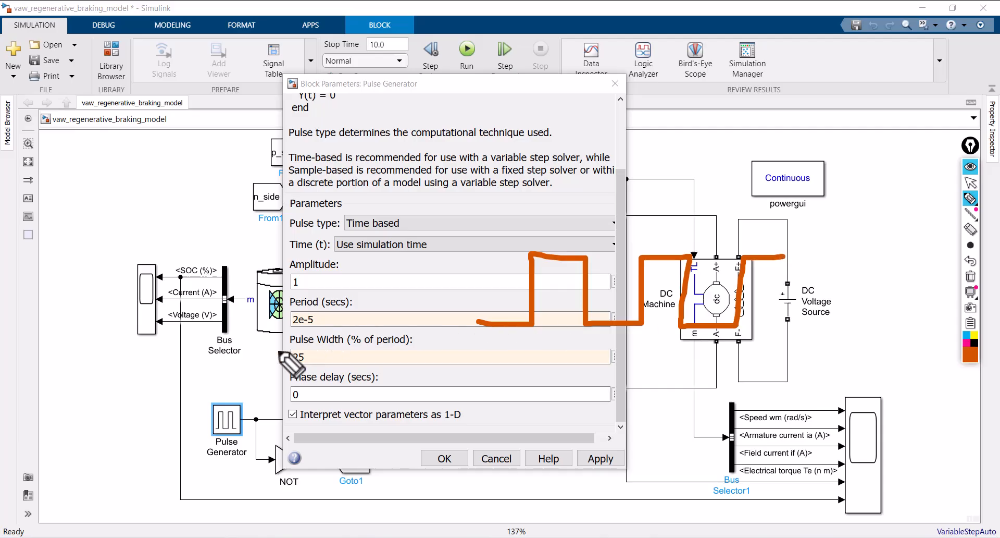
pyautogui.moveTo(278, 349)
pyautogui.mouseDown()
pyautogui.moveTo(327, 342)
pyautogui.moveTo(315, 366)
pyautogui.moveTo(332, 348)
pyautogui.mouseUp()
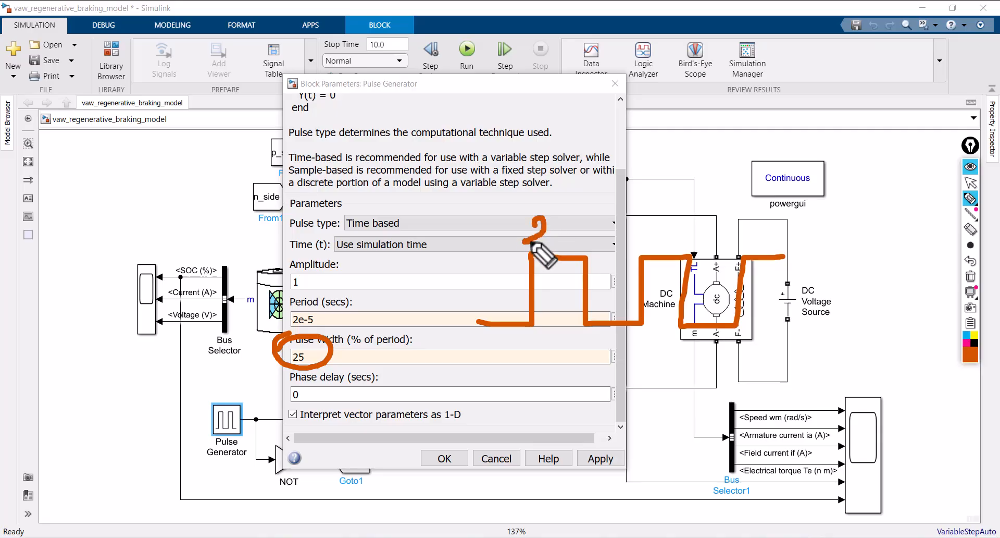
pyautogui.moveTo(530, 221)
pyautogui.mouseDown()
pyautogui.moveTo(546, 240)
pyautogui.moveTo(577, 211)
pyautogui.moveTo(577, 231)
pyautogui.mouseUp()
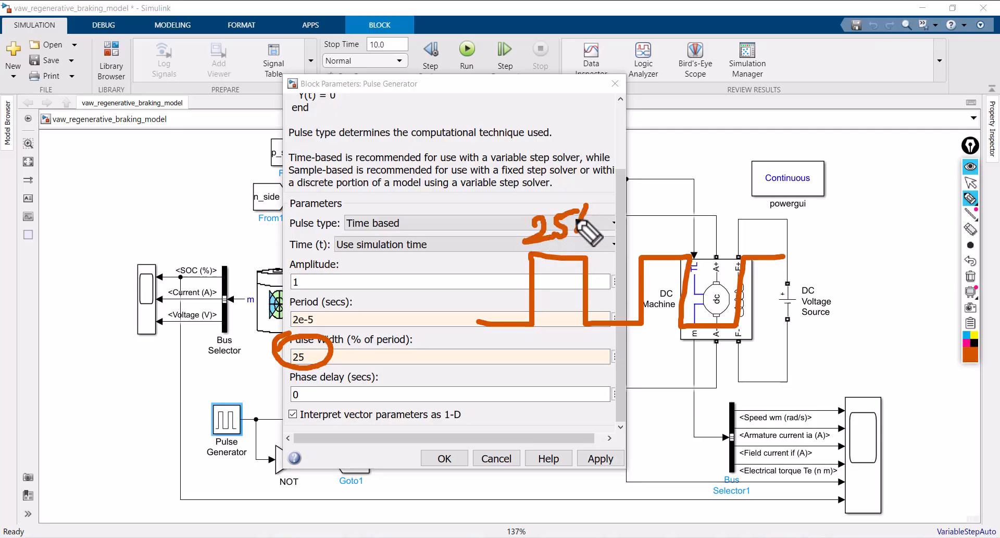
pyautogui.click(575, 219)
pyautogui.click(584, 225)
pyautogui.moveTo(579, 350)
pyautogui.mouseDown()
pyautogui.moveTo(592, 374)
pyautogui.moveTo(606, 371)
pyautogui.mouseUp()
pyautogui.moveTo(647, 342); pyautogui.dragTo(634, 371)
pyautogui.click(631, 358)
pyautogui.click(646, 362)
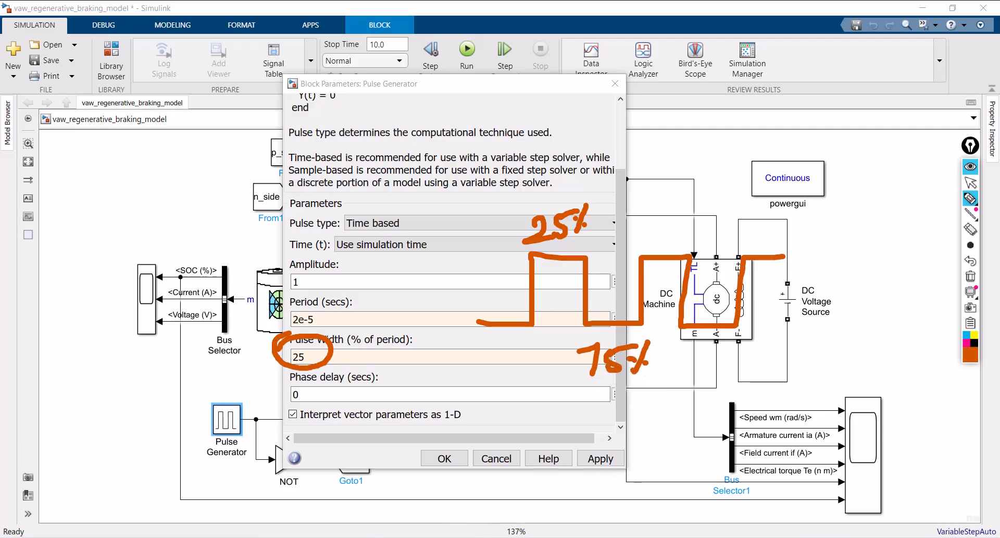
pyautogui.click(971, 276)
# Apply the Pulse Generator parameters and close its dialog
pyautogui.click(970, 182)
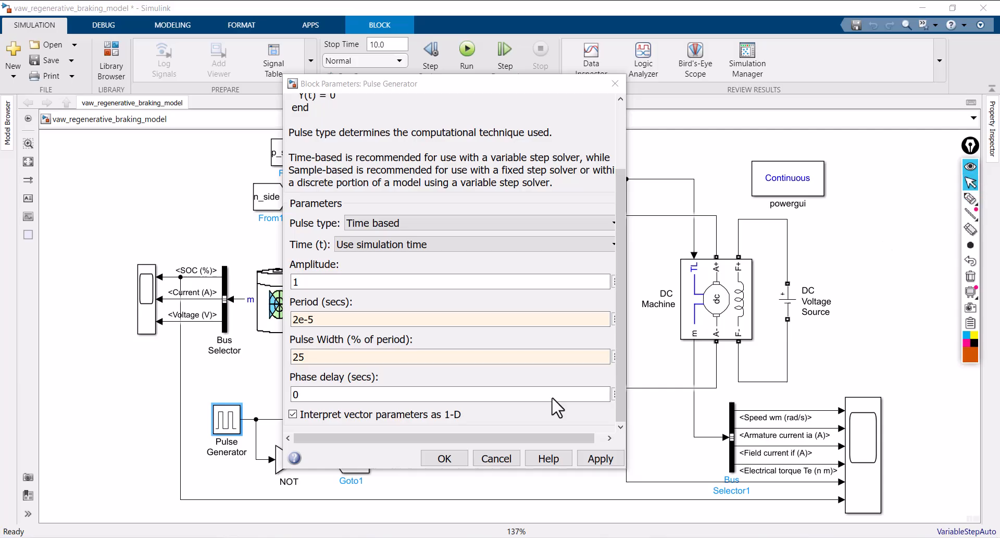
pyautogui.click(601, 459)
pyautogui.click(446, 458)
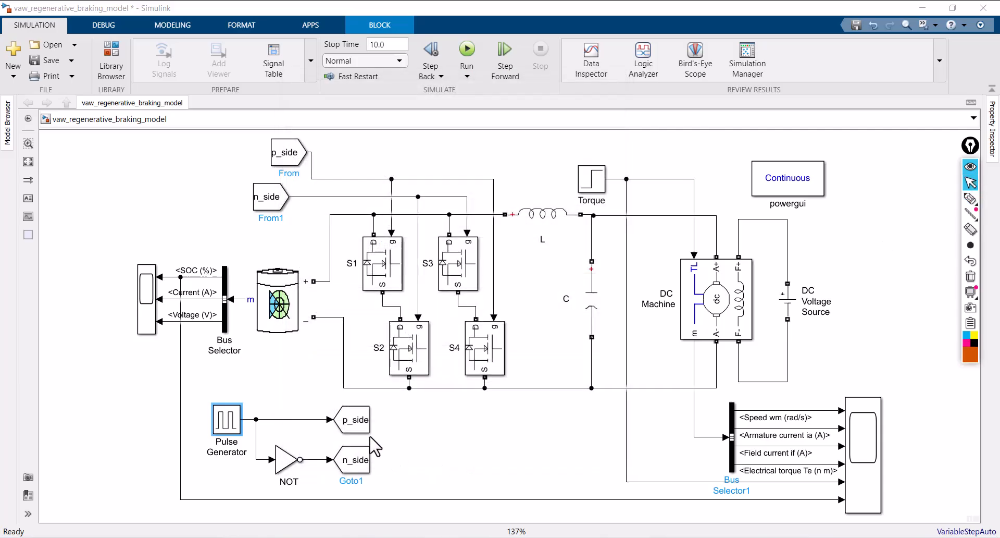
# Check the Battery block's type options, keep Lithium-Ion, and set the nominal voltage to 240 V
pyautogui.click(284, 303)
pyautogui.doubleClick(282, 302)
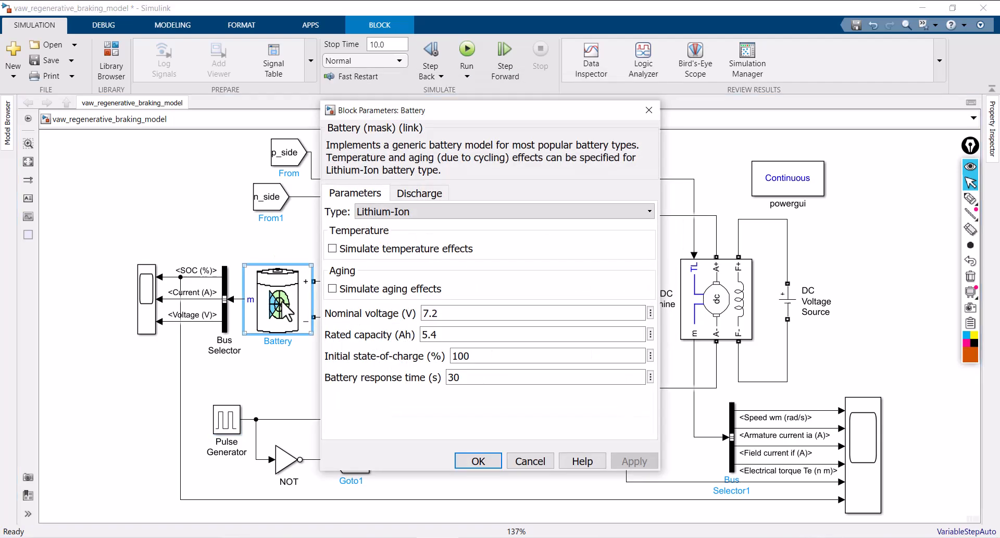
pyautogui.click(453, 211)
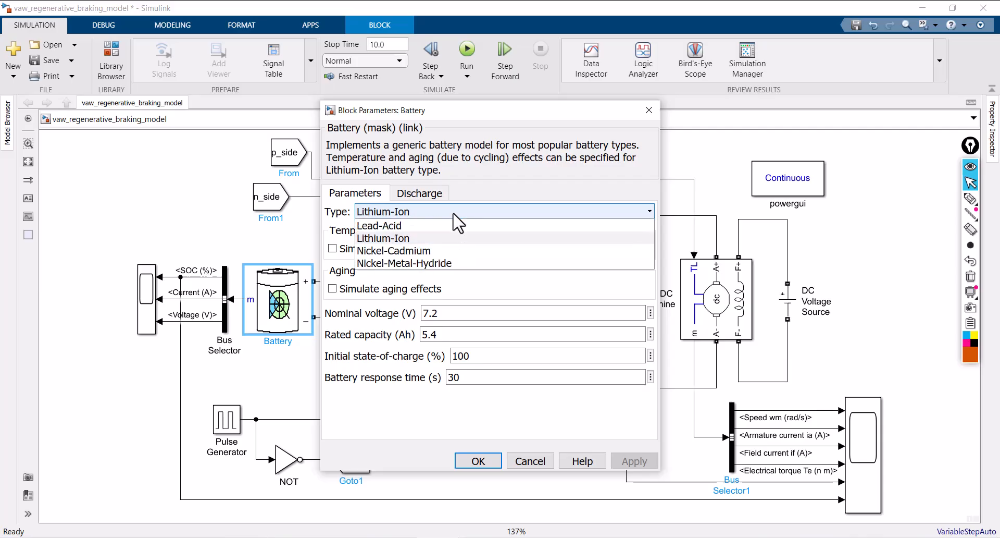
pyautogui.click(453, 213)
pyautogui.doubleClick(436, 313)
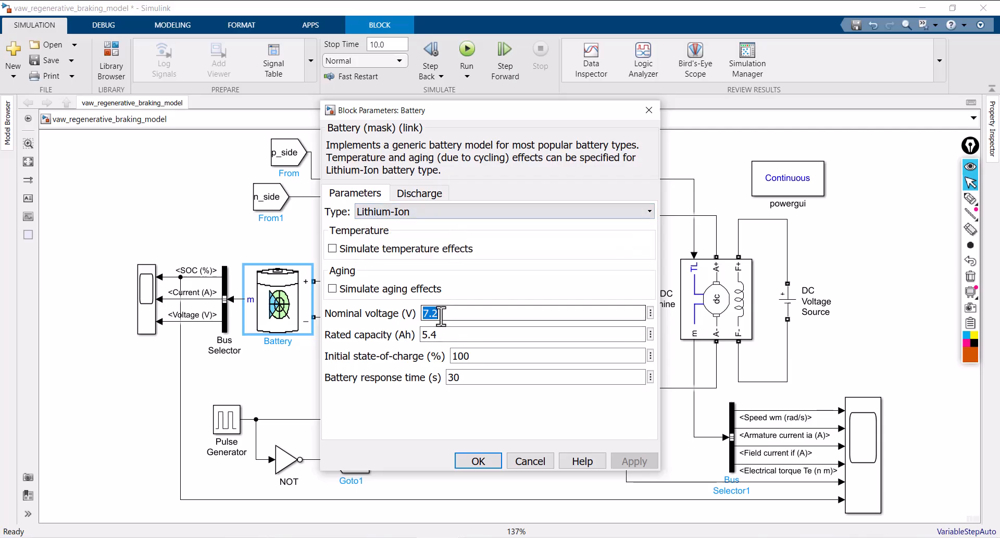
pyautogui.write('240')
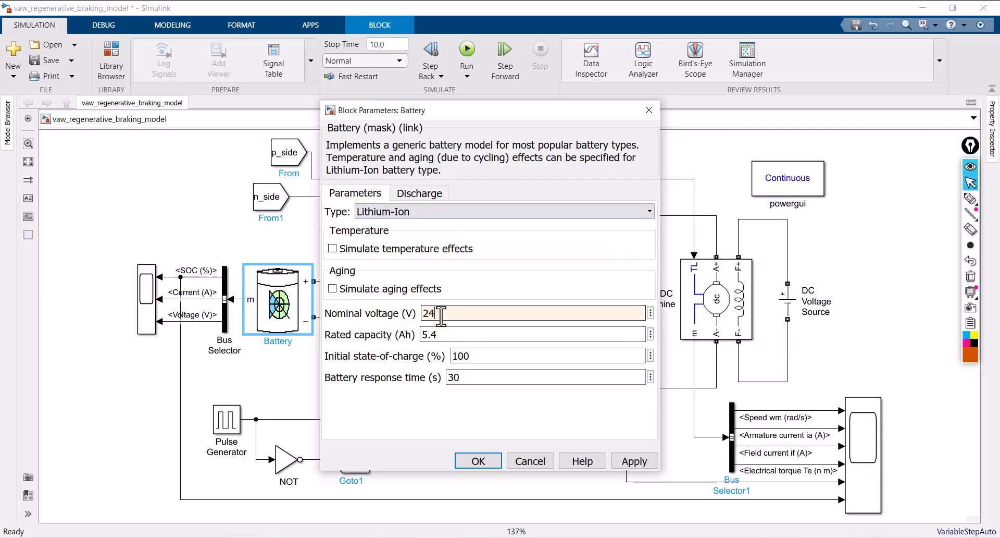
# Set the battery's rated capacity to 20 Ah and initial state-of-charge to 50 %, and apply them
pyautogui.doubleClick(429, 334)
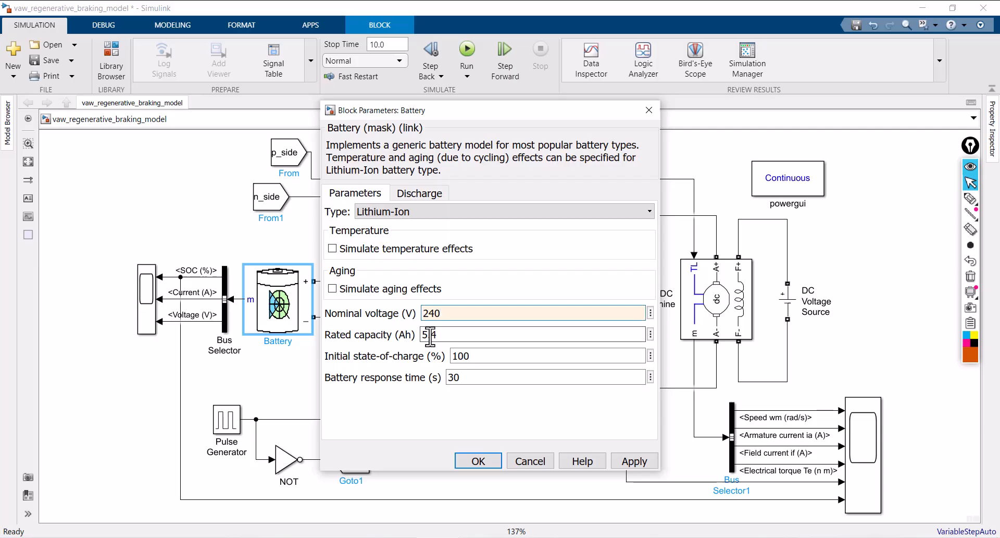
pyautogui.write('20')
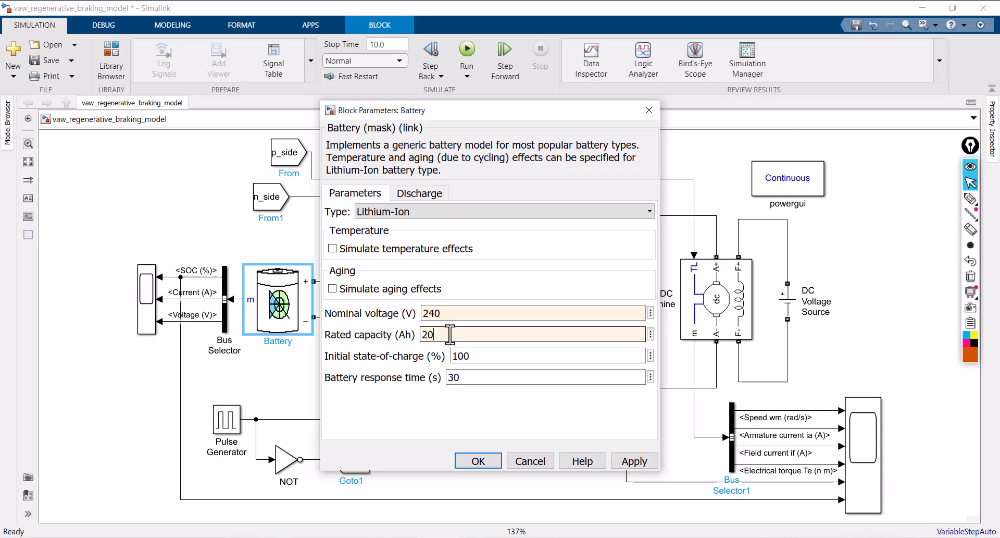
pyautogui.doubleClick(478, 356)
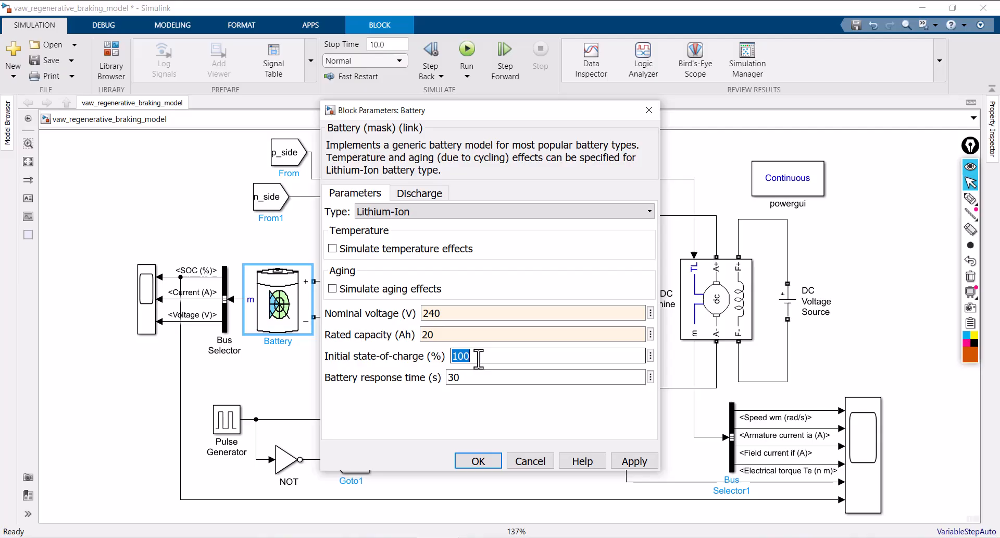
pyautogui.write('50')
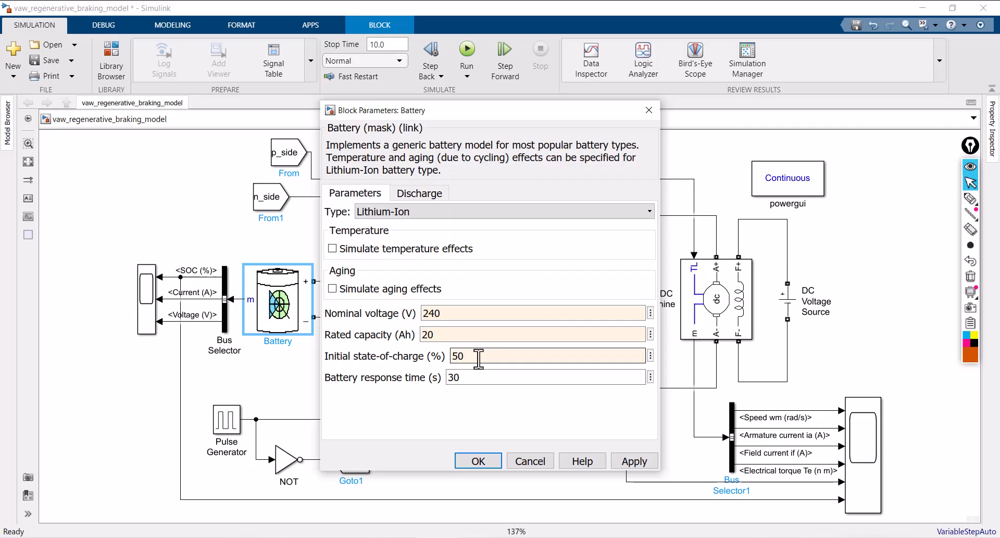
pyautogui.click(633, 463)
pyautogui.click(483, 461)
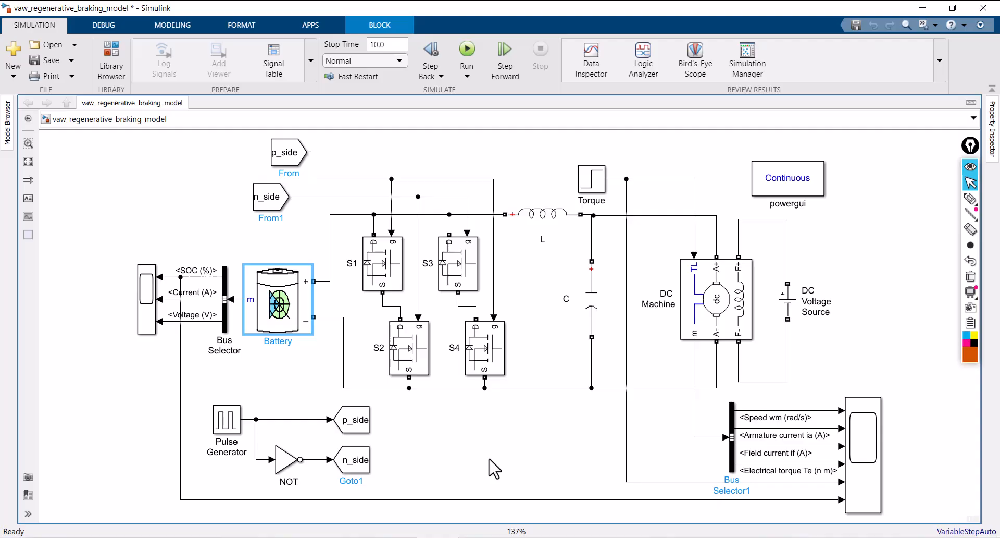
# Run the simulation and open the scope of the battery signals in a maximized window
pyautogui.click(468, 49)
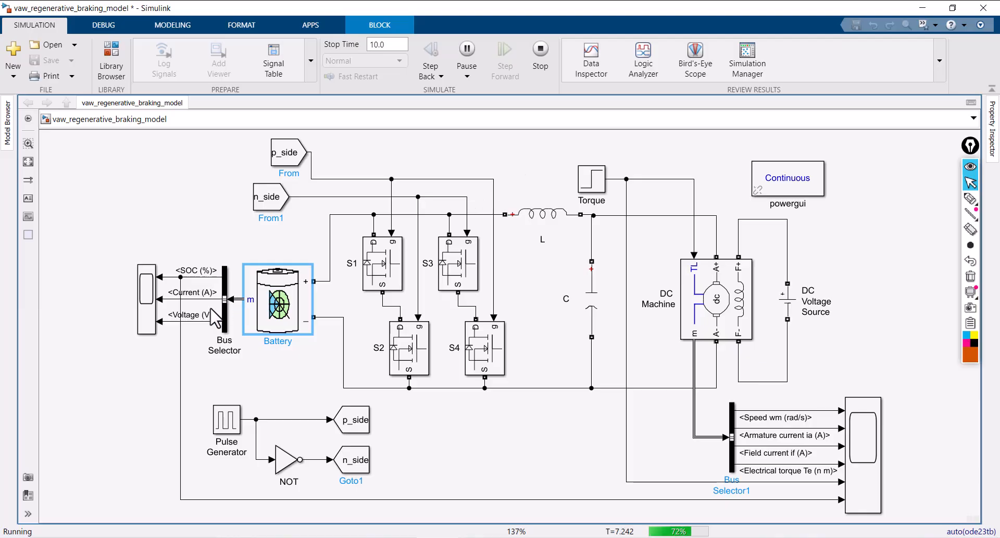
pyautogui.click(147, 313)
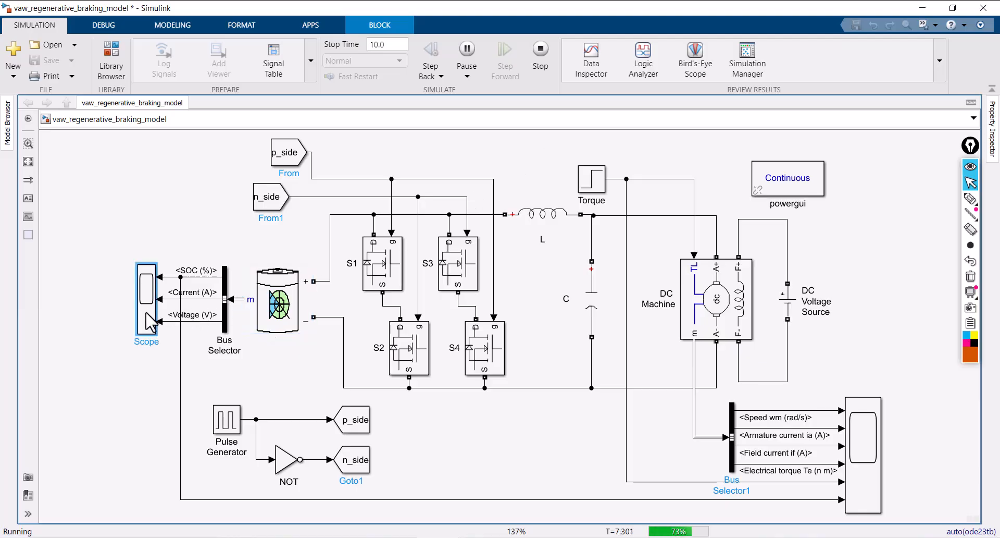
pyautogui.doubleClick(148, 322)
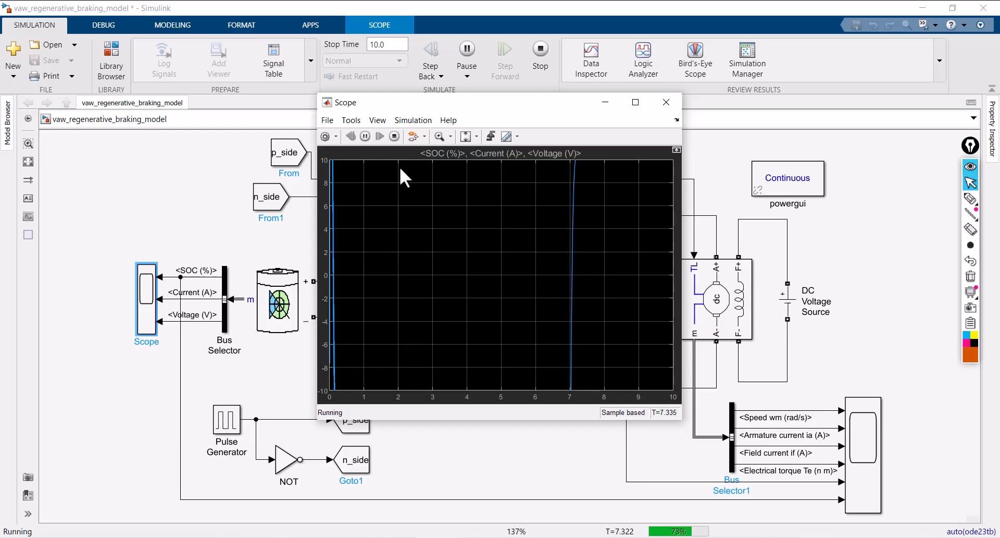
pyautogui.click(636, 103)
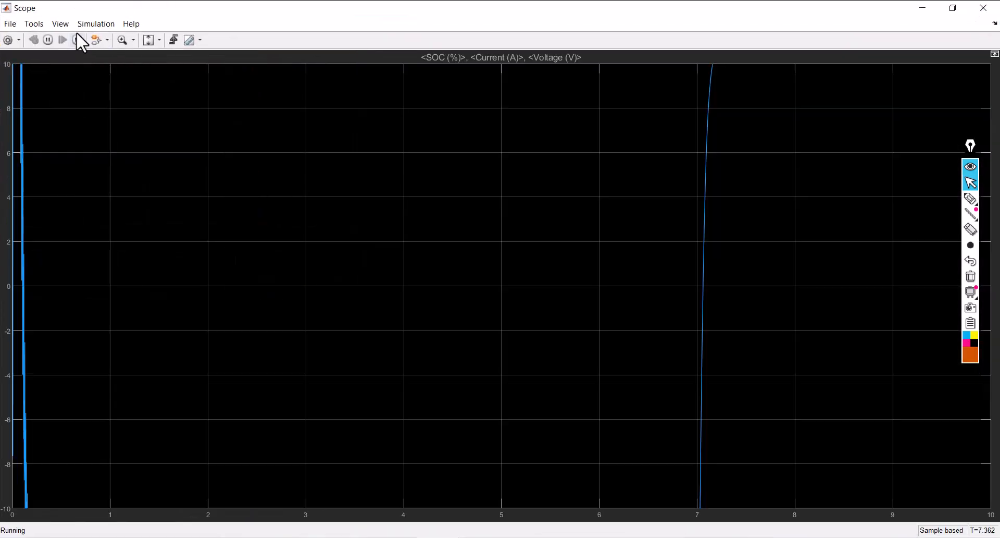
# Lay out the battery scope as one column of four displays, scale the axes to fit the signals, and close it
pyautogui.click(57, 25)
pyautogui.click(83, 41)
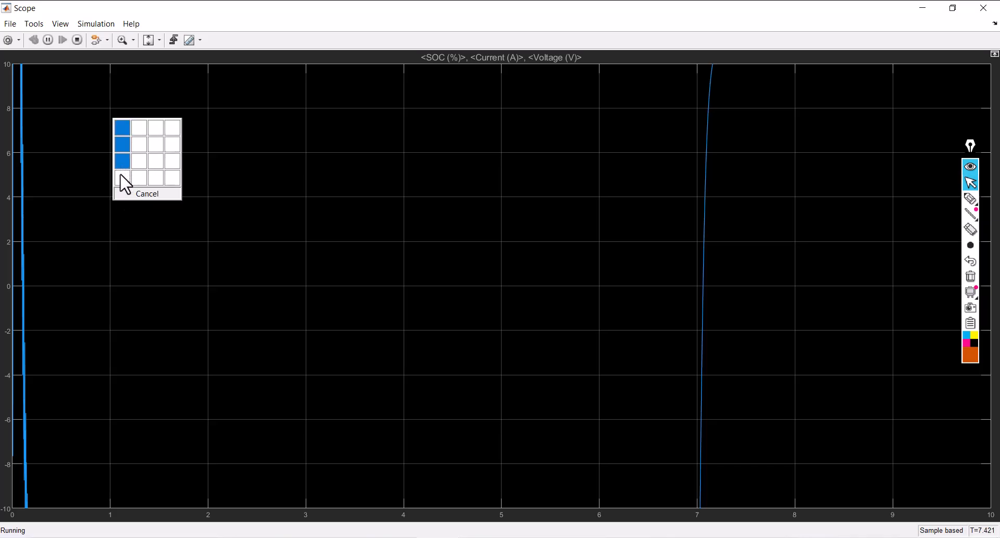
pyautogui.click(119, 167)
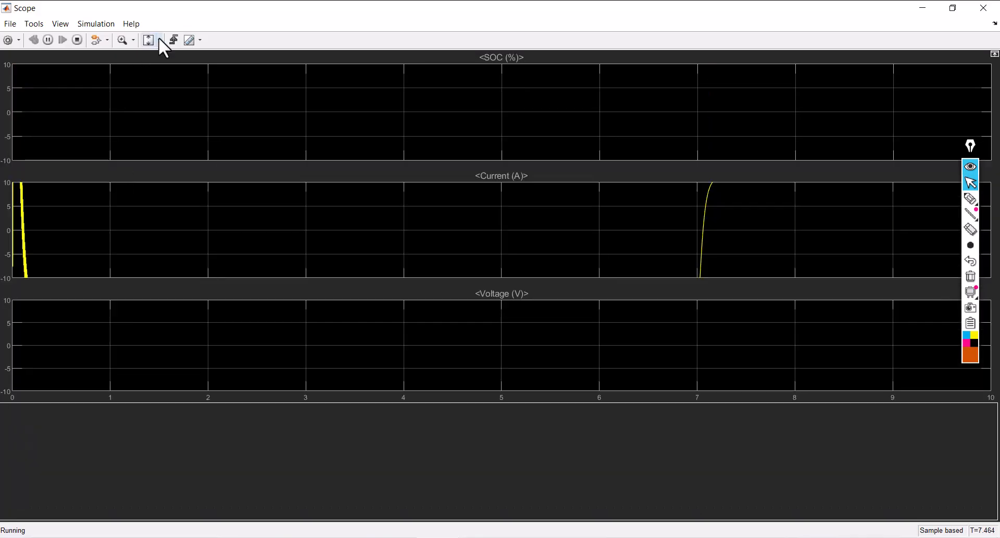
pyautogui.click(159, 40)
pyautogui.click(981, 8)
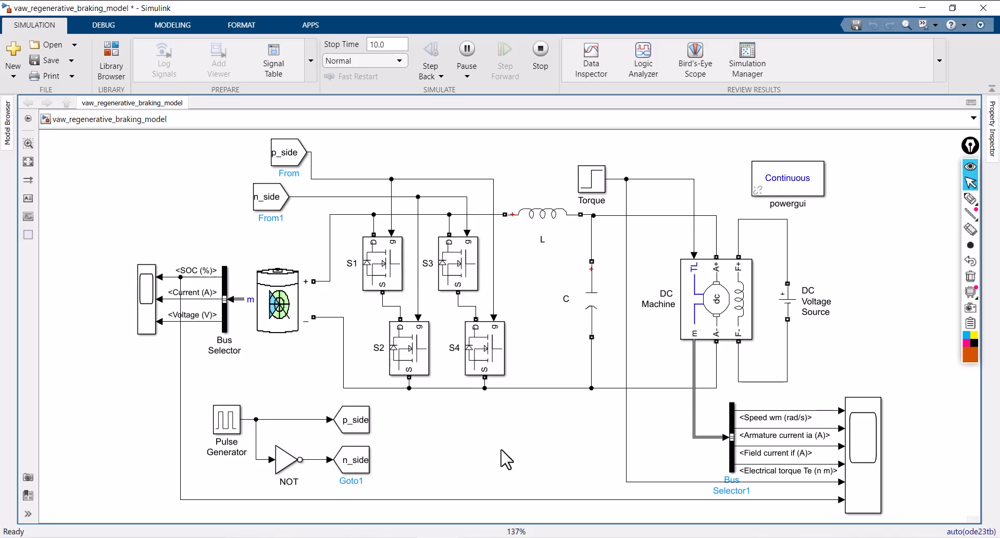
# Open the scope showing the battery's SOC, current and voltage signals
pyautogui.click(154, 322)
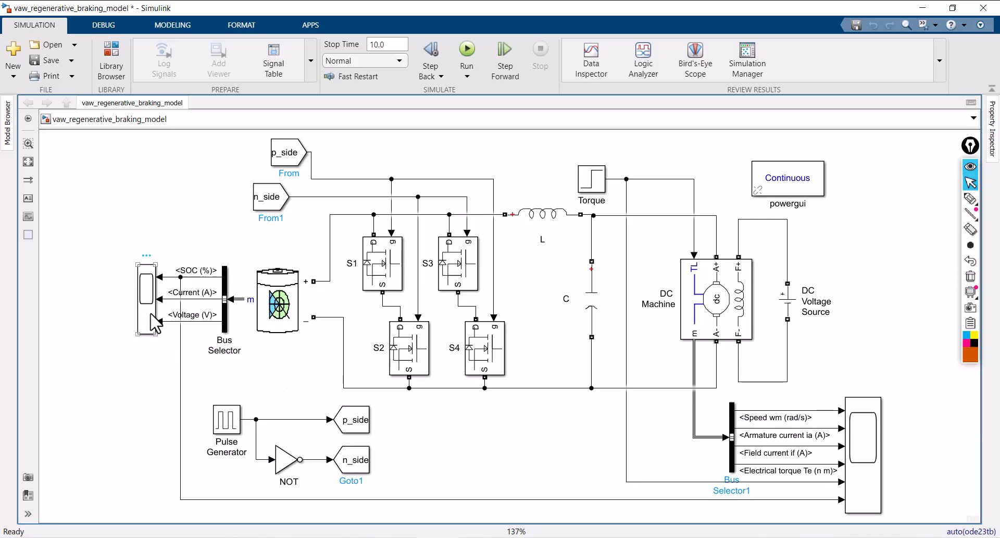
pyautogui.click(570, 183)
pyautogui.click(147, 306)
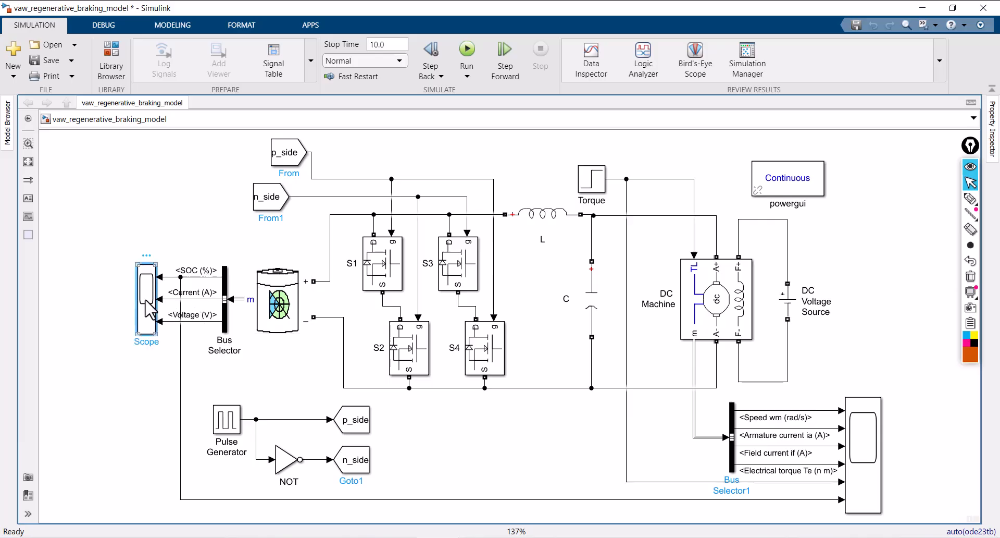
pyautogui.doubleClick(146, 300)
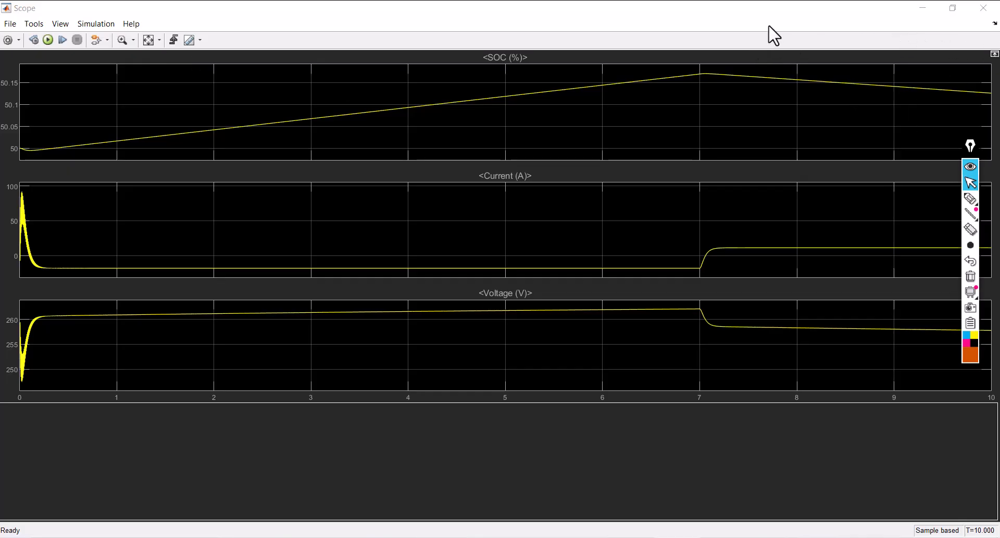
# Mark the SOC curve's starting point and peak with the pen, and write 0 and 7 at those times on the time axis
pyautogui.click(970, 198)
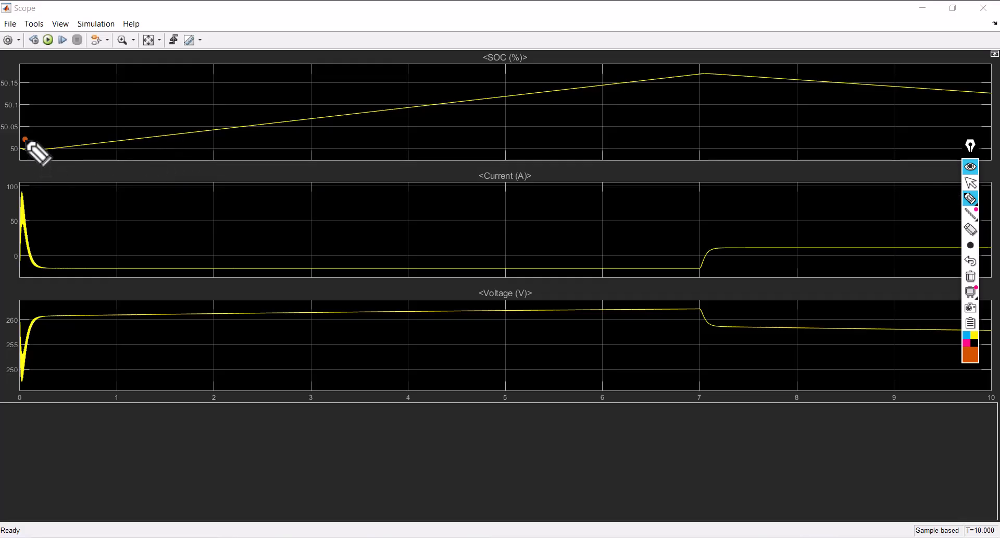
pyautogui.moveTo(24, 138); pyautogui.dragTo(34, 167)
pyautogui.moveTo(699, 61); pyautogui.dragTo(712, 99)
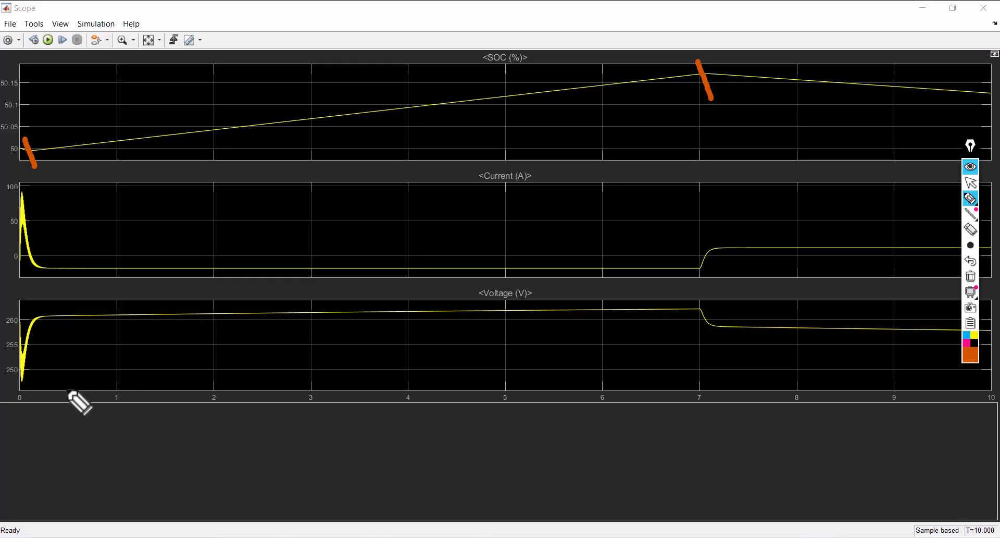
pyautogui.moveTo(19, 390)
pyautogui.mouseDown()
pyautogui.moveTo(10, 404)
pyautogui.moveTo(26, 399)
pyautogui.mouseUp()
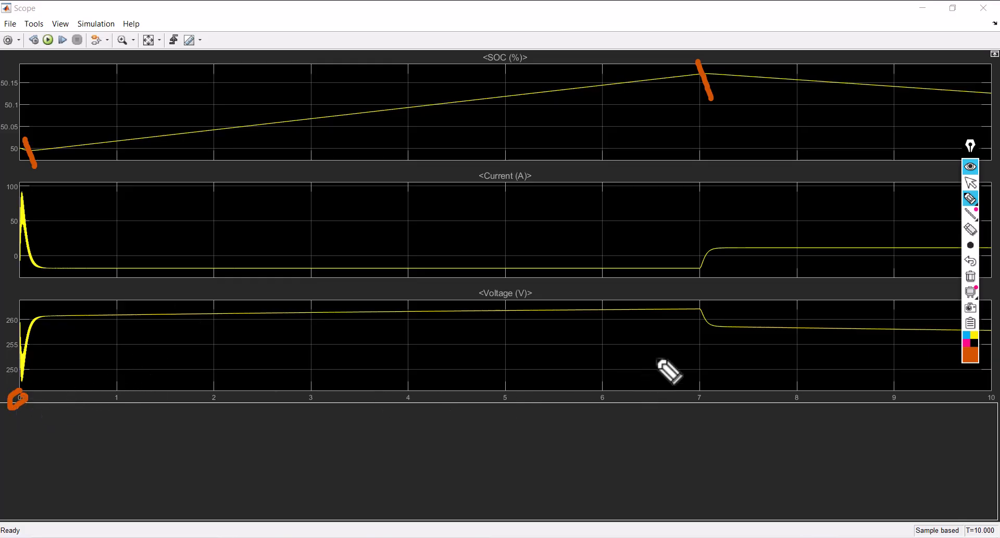
pyautogui.moveTo(678, 376)
pyautogui.mouseDown()
pyautogui.moveTo(695, 405)
pyautogui.moveTo(716, 387)
pyautogui.mouseUp()
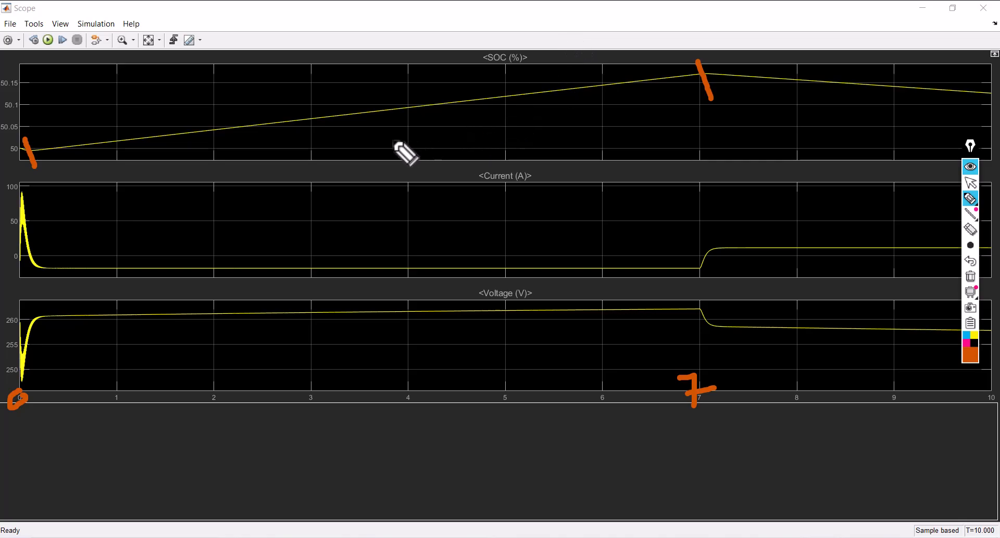
# Write the annotation "-20 (Brake)" below the rising part of the SOC curve
pyautogui.moveTo(371, 141)
pyautogui.mouseDown()
pyautogui.moveTo(404, 141)
pyautogui.moveTo(431, 159)
pyautogui.moveTo(465, 147)
pyautogui.mouseUp()
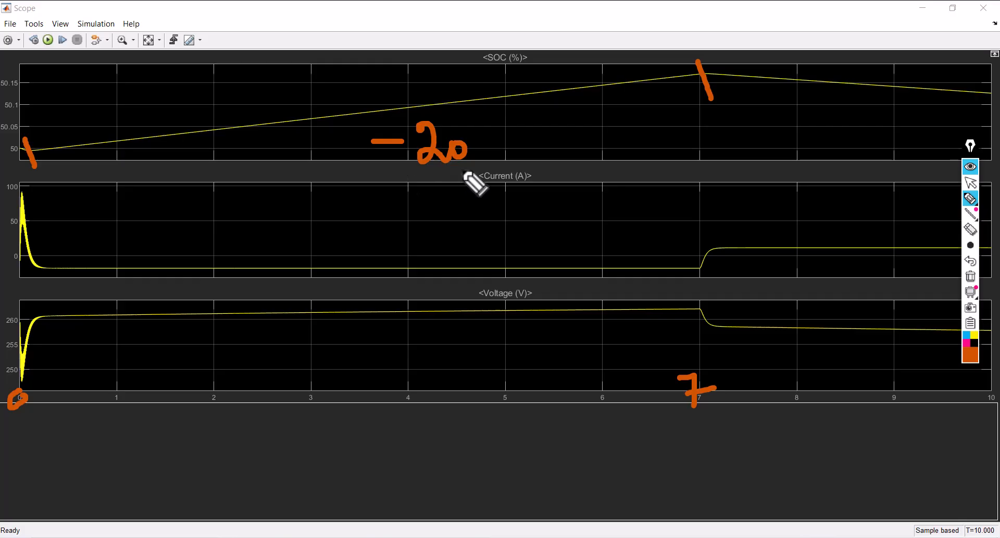
pyautogui.moveTo(417, 176); pyautogui.dragTo(433, 226)
pyautogui.moveTo(441, 188)
pyautogui.mouseDown()
pyautogui.moveTo(442, 213)
pyautogui.moveTo(499, 194)
pyautogui.mouseUp()
pyautogui.moveTo(508, 155)
pyautogui.mouseDown()
pyautogui.moveTo(513, 197)
pyautogui.moveTo(539, 197)
pyautogui.mouseUp()
pyautogui.moveTo(537, 187); pyautogui.dragTo(558, 183)
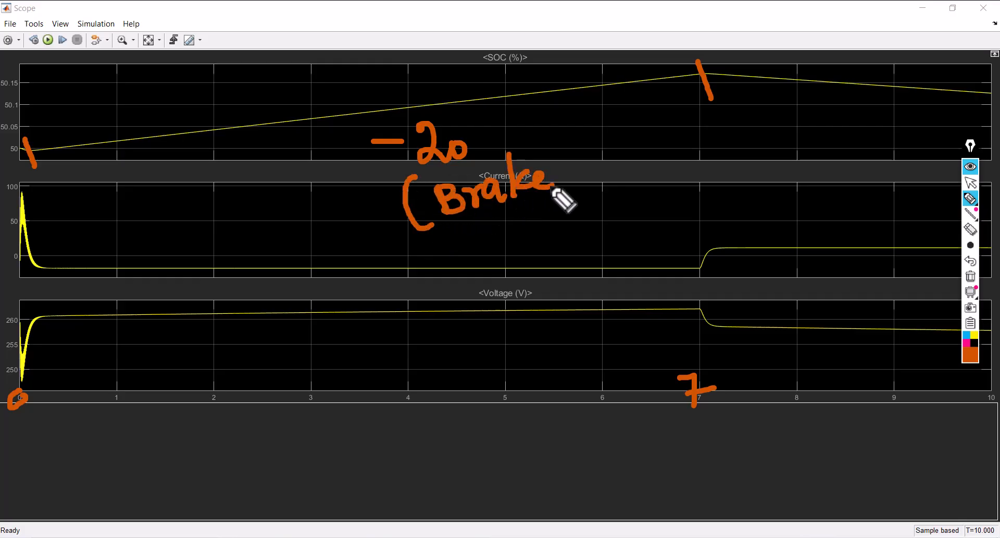
pyautogui.moveTo(554, 151); pyautogui.dragTo(547, 221)
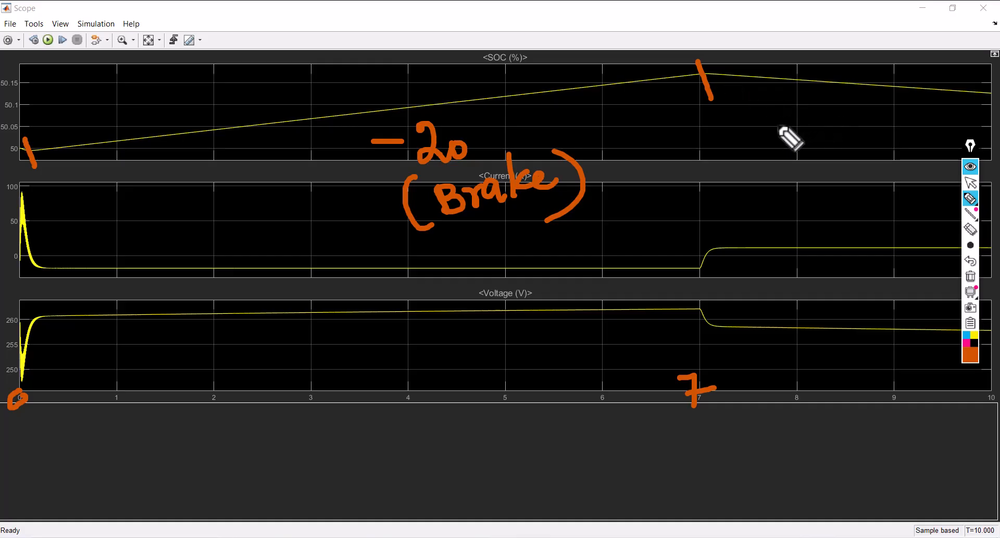
# Write the annotation "15 (acc)" below the falling part of the SOC curve
pyautogui.moveTo(806, 116)
pyautogui.mouseDown()
pyautogui.moveTo(807, 153)
pyautogui.moveTo(838, 159)
pyautogui.mouseUp()
pyautogui.moveTo(832, 125); pyautogui.dragTo(871, 123)
pyautogui.moveTo(808, 204)
pyautogui.mouseDown()
pyautogui.moveTo(813, 226)
pyautogui.moveTo(848, 227)
pyautogui.mouseUp()
pyautogui.moveTo(848, 180); pyautogui.dragTo(837, 229)
pyautogui.moveTo(753, 189); pyautogui.dragTo(773, 235)
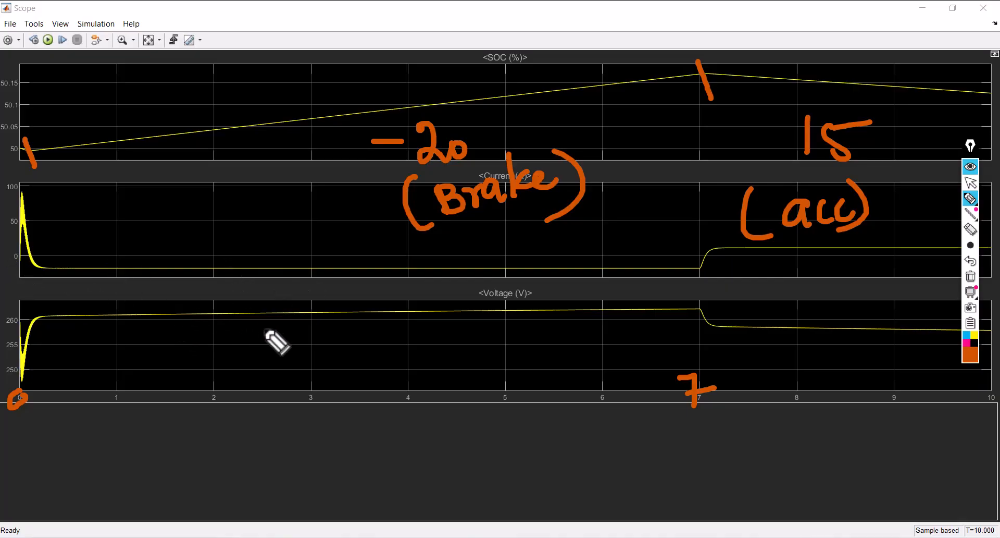
# Clear all pen annotations and close the battery scope
pyautogui.click(970, 276)
pyautogui.click(970, 183)
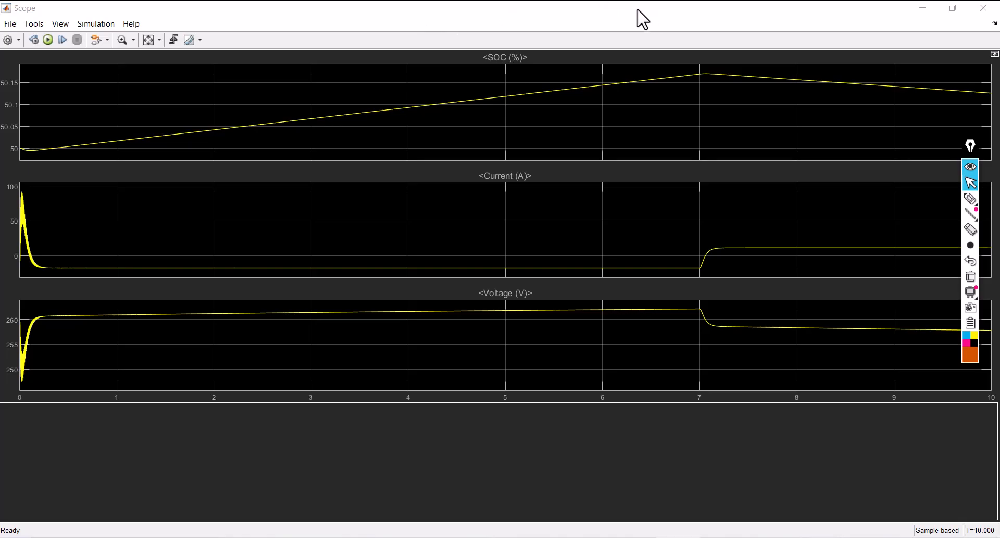
pyautogui.click(983, 8)
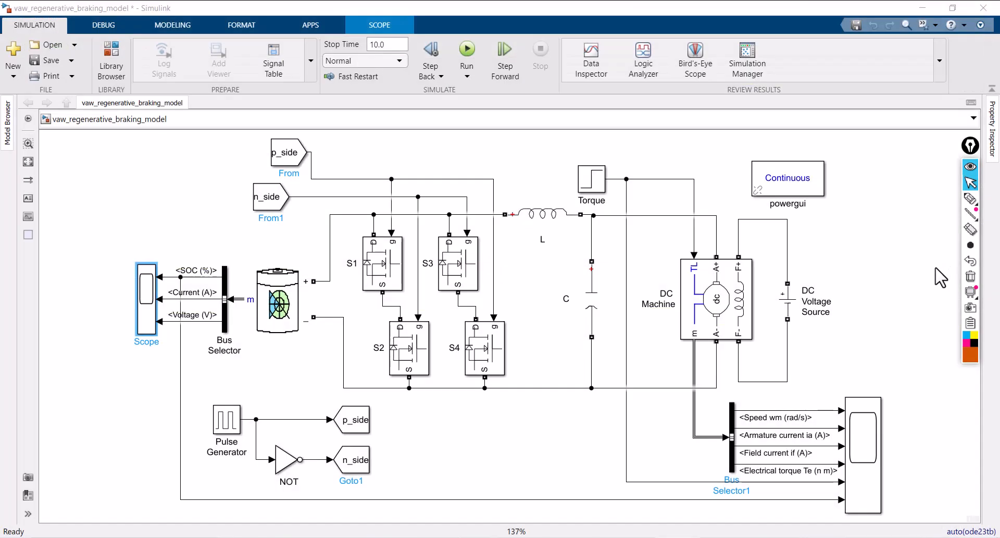
# Open the scope of the DC machine signals, torque and SOC in a maximized window
pyautogui.click(874, 448)
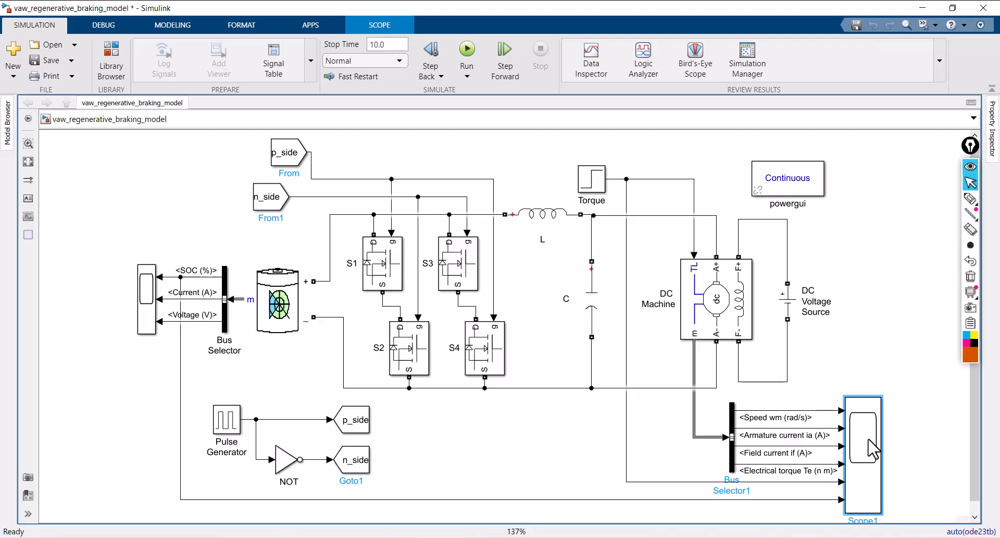
pyautogui.doubleClick(874, 448)
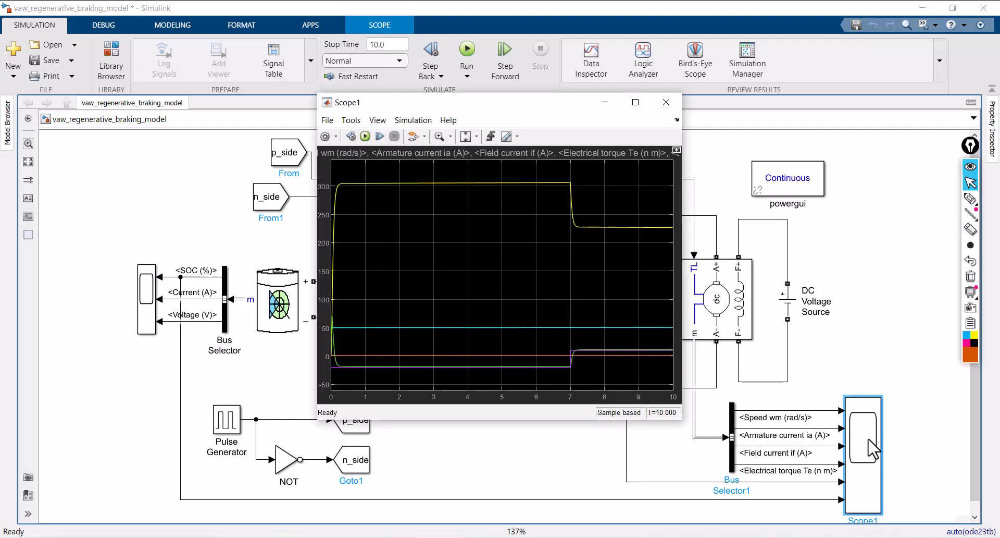
pyautogui.click(635, 102)
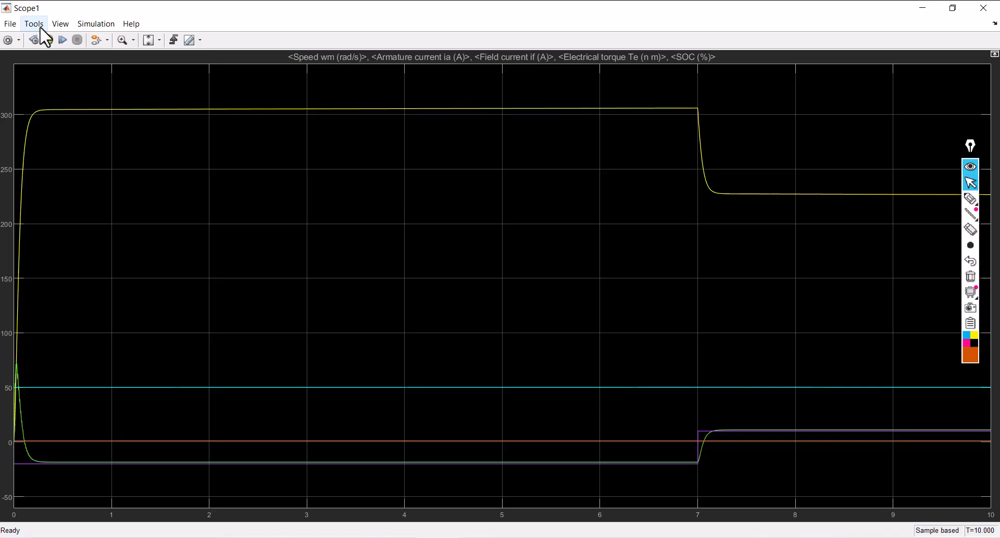
# Lay out the machine scope as a grid of four rows by two columns and scale the axes to fit the signals
pyautogui.click(58, 26)
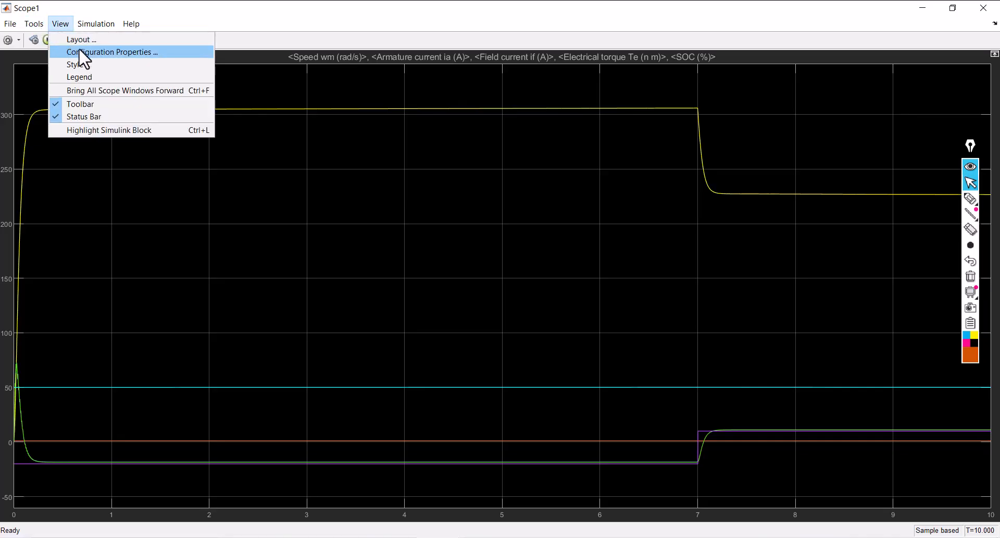
pyautogui.click(81, 40)
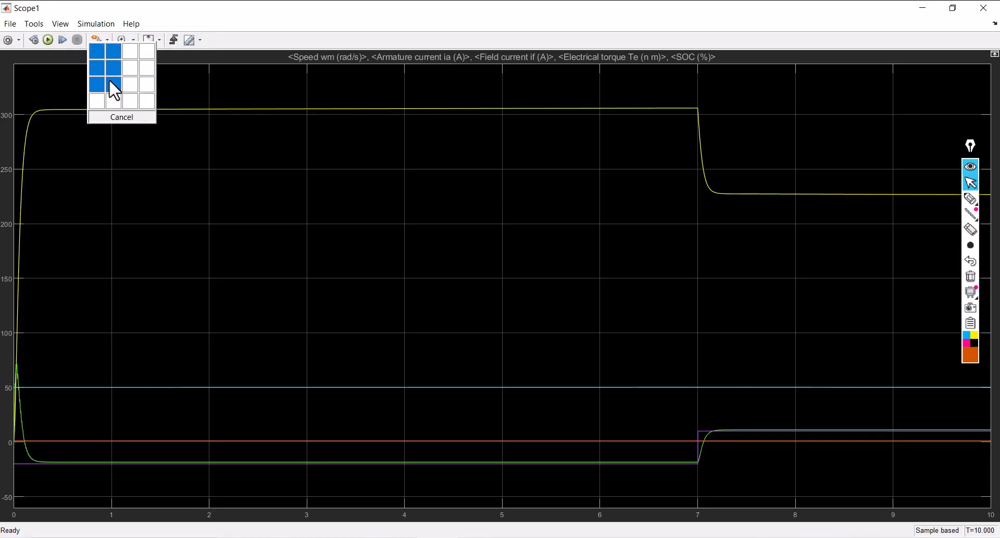
pyautogui.click(112, 95)
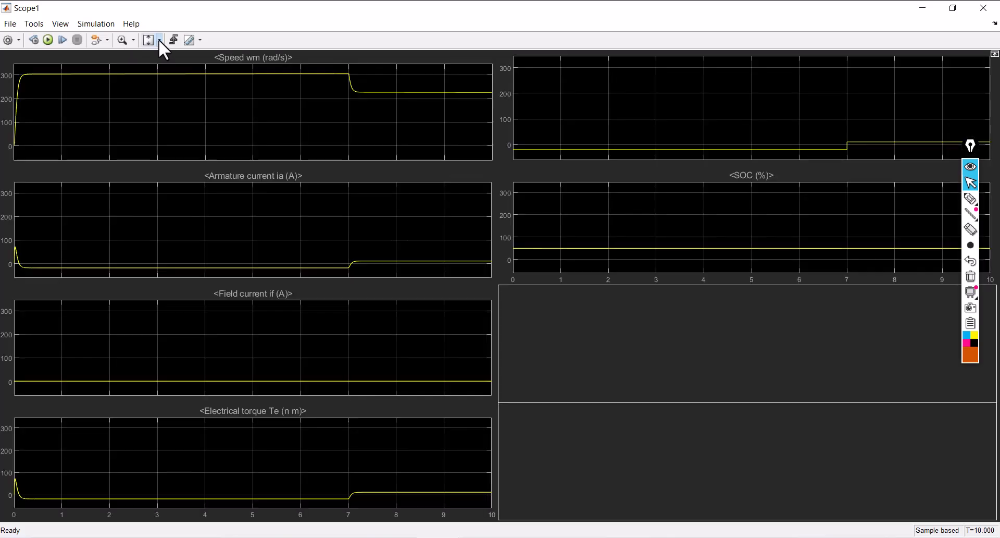
pyautogui.click(160, 40)
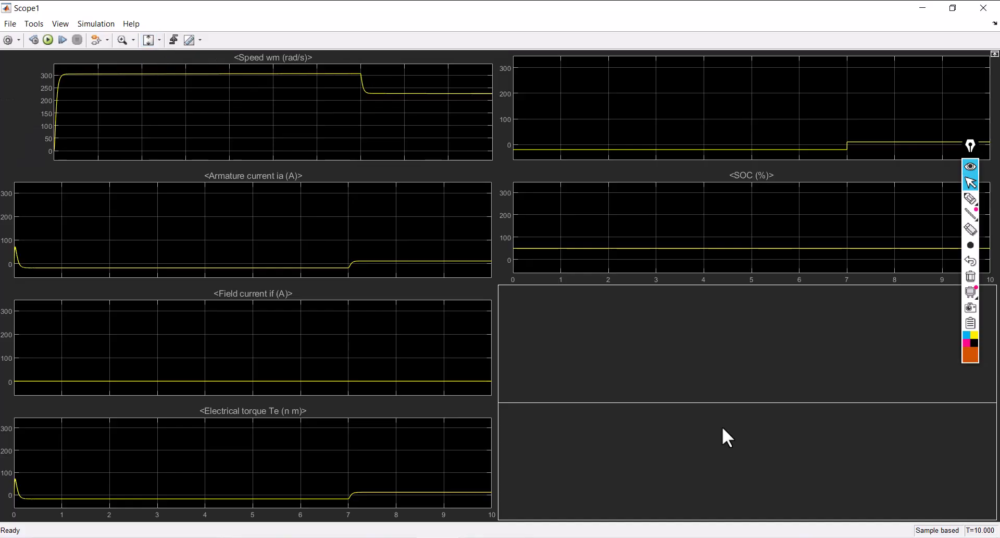
# Tick the armature current and electrical torque plots, trace the field current curve with the pen, and clear the marks
pyautogui.moveTo(970, 152)
pyautogui.mouseDown()
pyautogui.moveTo(997, 226)
pyautogui.moveTo(955, 256)
pyautogui.moveTo(954, 277)
pyautogui.mouseUp()
pyautogui.click(954, 324)
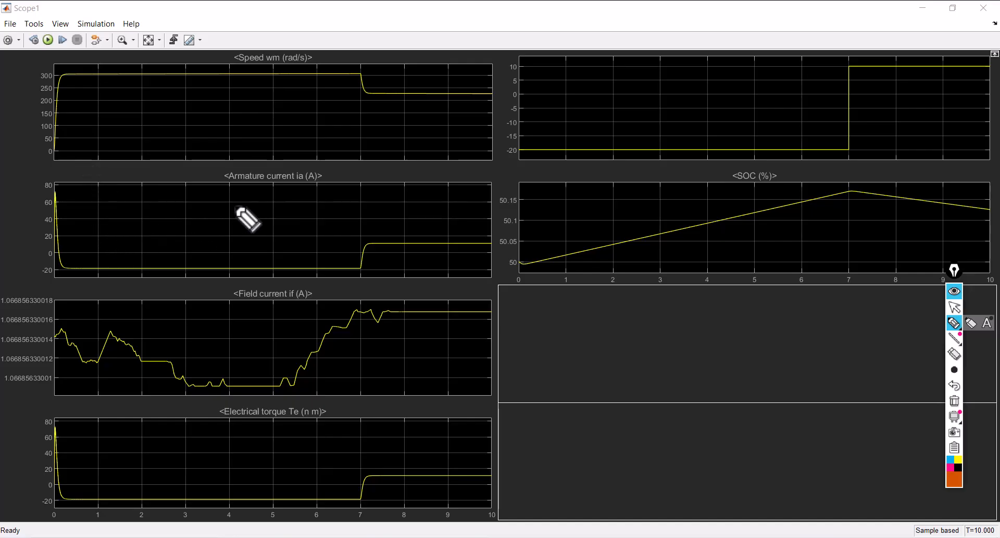
pyautogui.moveTo(225, 206)
pyautogui.mouseDown()
pyautogui.moveTo(242, 232)
pyautogui.moveTo(316, 188)
pyautogui.mouseUp()
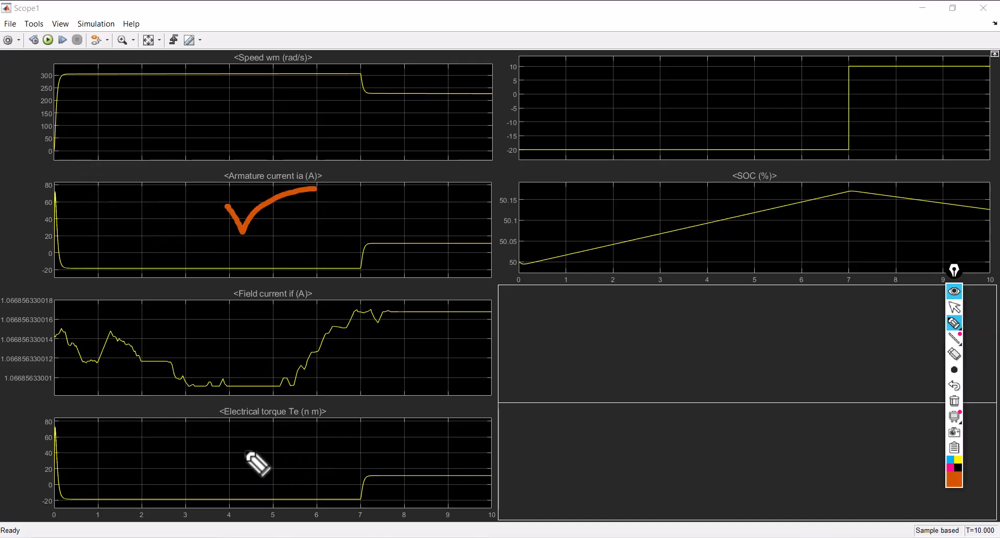
pyautogui.moveTo(237, 447)
pyautogui.mouseDown()
pyautogui.moveTo(251, 472)
pyautogui.moveTo(358, 440)
pyautogui.mouseUp()
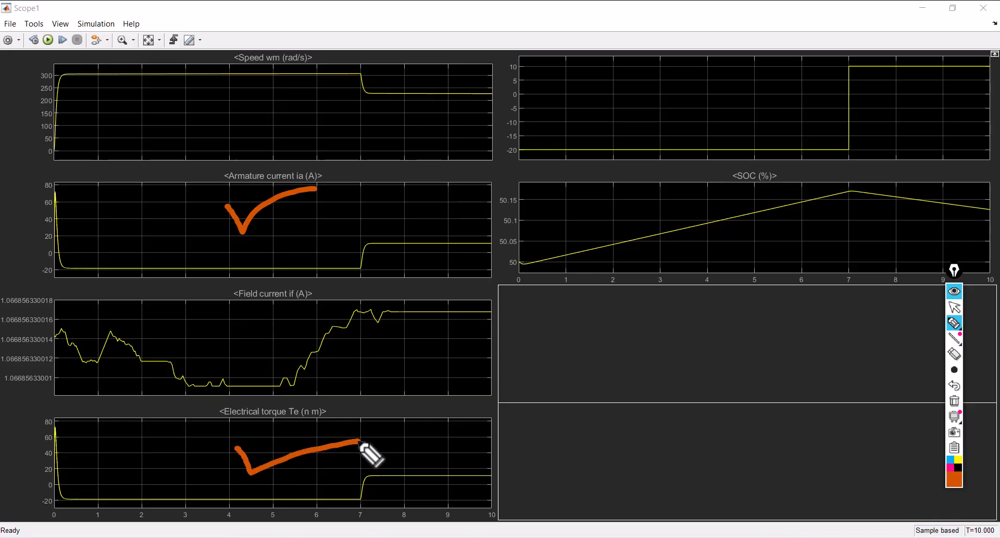
pyautogui.moveTo(53, 331)
pyautogui.mouseDown()
pyautogui.moveTo(82, 363)
pyautogui.moveTo(107, 337)
pyautogui.moveTo(166, 371)
pyautogui.moveTo(227, 384)
pyautogui.moveTo(307, 371)
pyautogui.moveTo(383, 319)
pyautogui.moveTo(477, 314)
pyautogui.mouseUp()
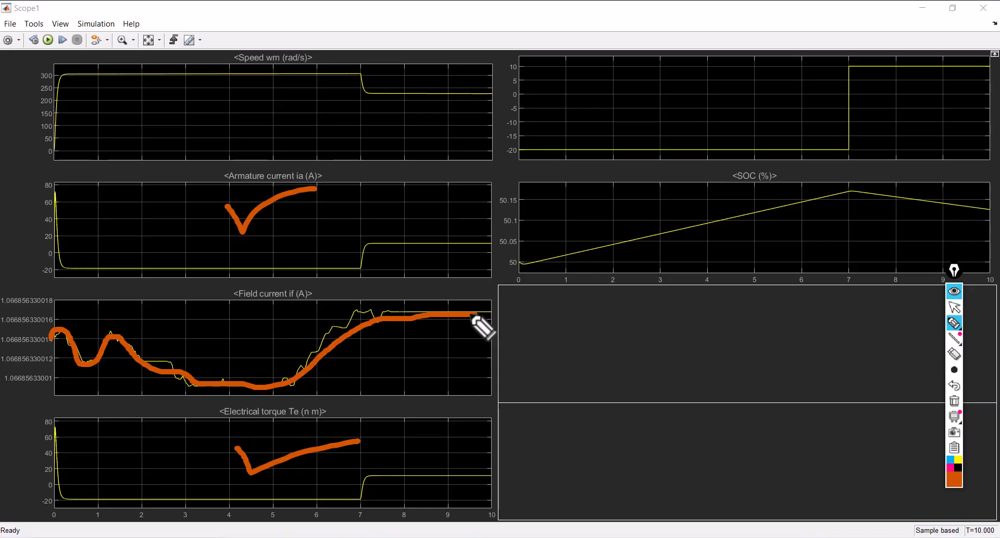
pyautogui.click(954, 401)
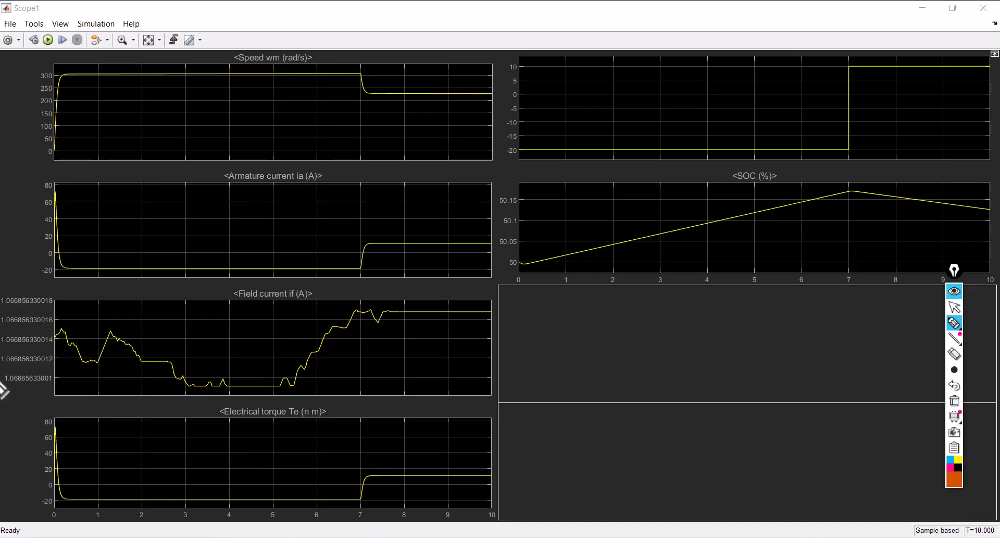
# Draw a vertical pen line along the field current plot's value axis and clear it
pyautogui.moveTo(3, 286); pyautogui.dragTo(3, 398)
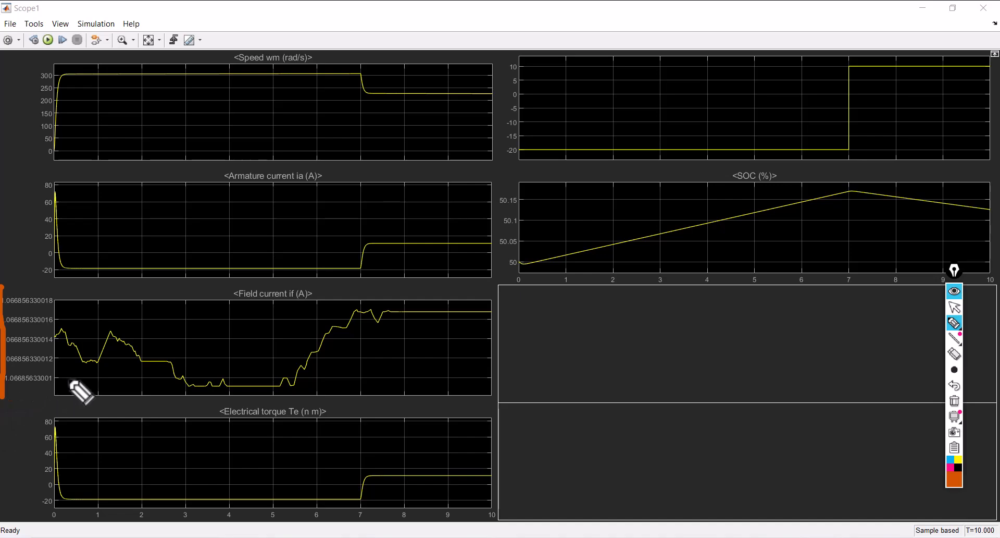
pyautogui.click(956, 401)
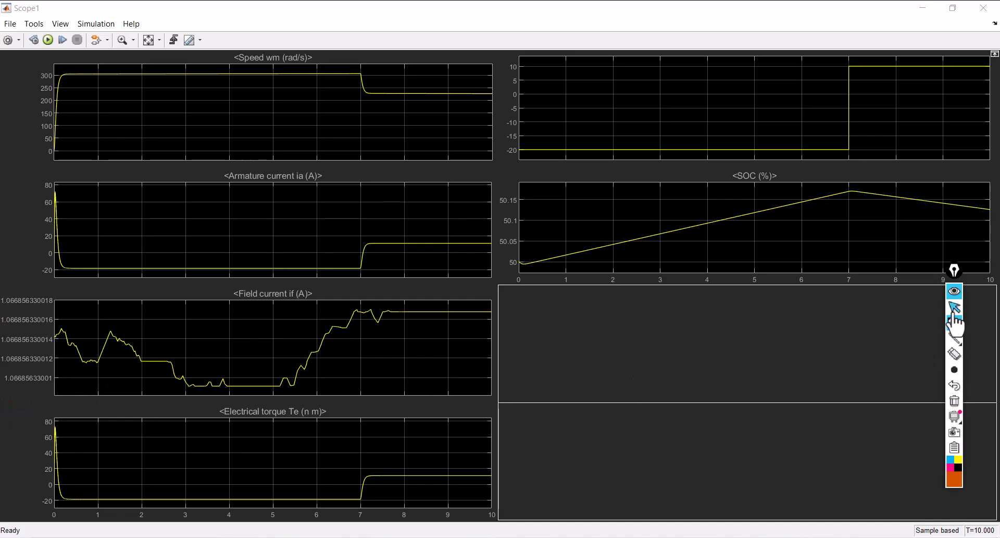
pyautogui.click(954, 311)
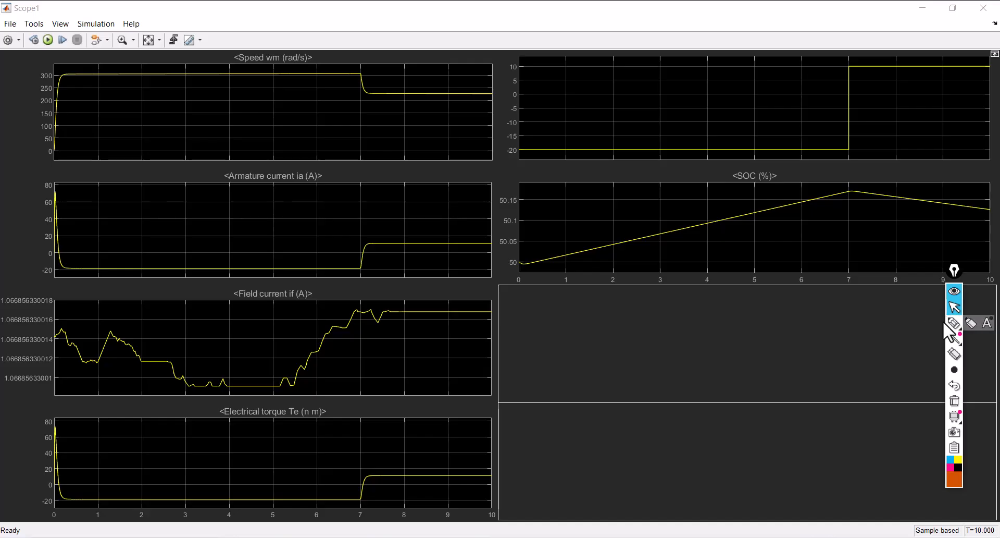
# Mark the field current's value axis, draw a horizontal line across its plot, and circle the speed curve with the pen
pyautogui.click(953, 323)
pyautogui.moveTo(2, 287); pyautogui.dragTo(2, 390)
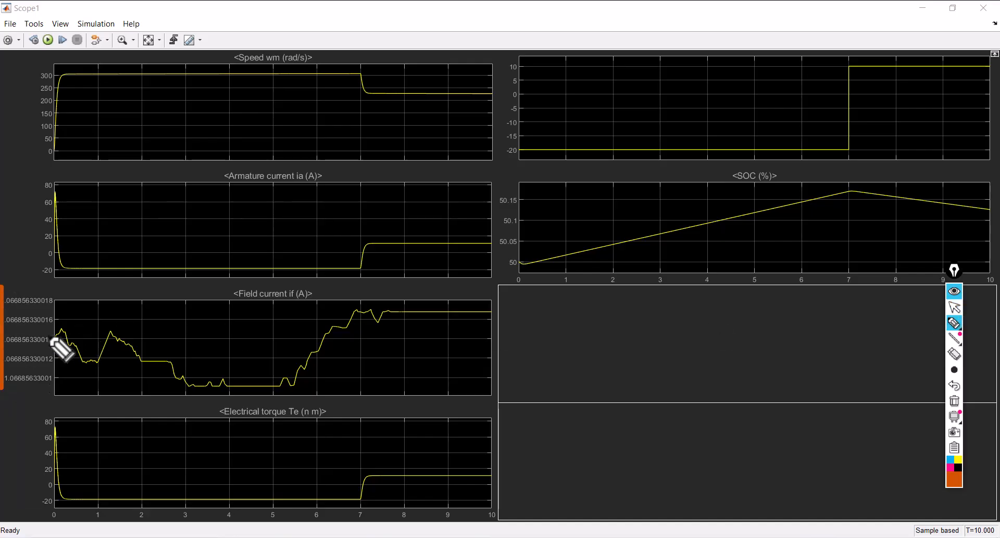
pyautogui.moveTo(45, 334); pyautogui.dragTo(500, 334)
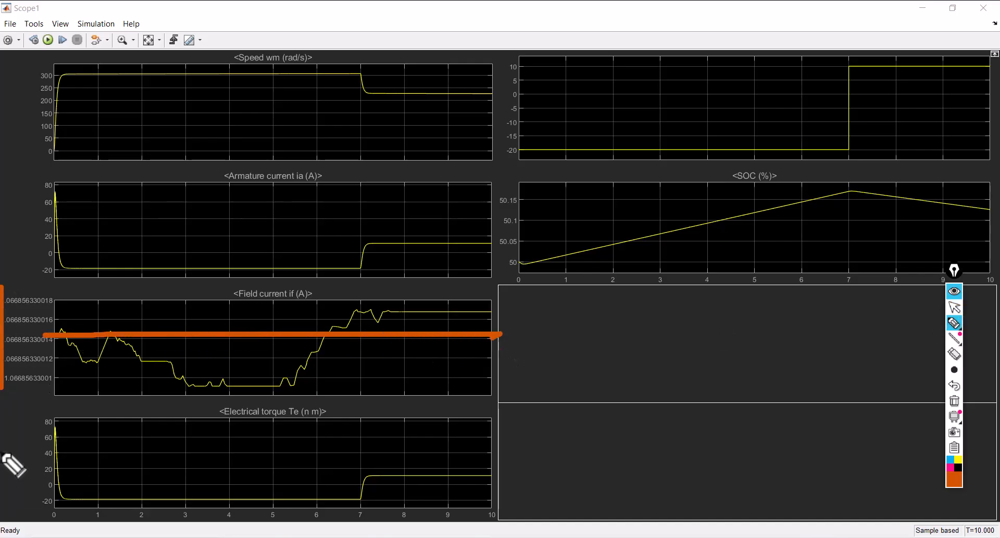
pyautogui.moveTo(62, 78)
pyautogui.mouseDown()
pyautogui.moveTo(122, 59)
pyautogui.moveTo(494, 92)
pyautogui.moveTo(333, 121)
pyautogui.moveTo(67, 78)
pyautogui.mouseUp()
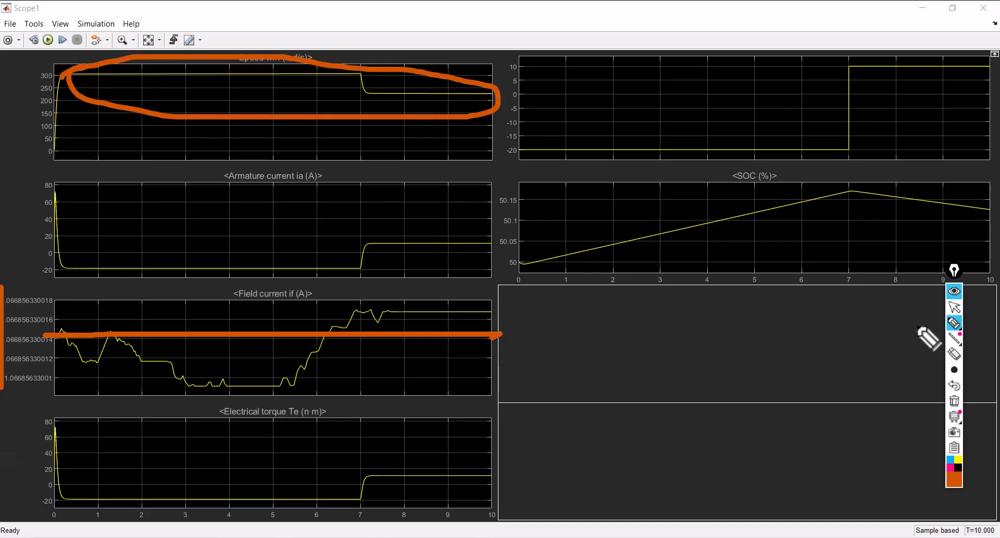
# Clear the pen marks and close the machine scope
pyautogui.click(956, 402)
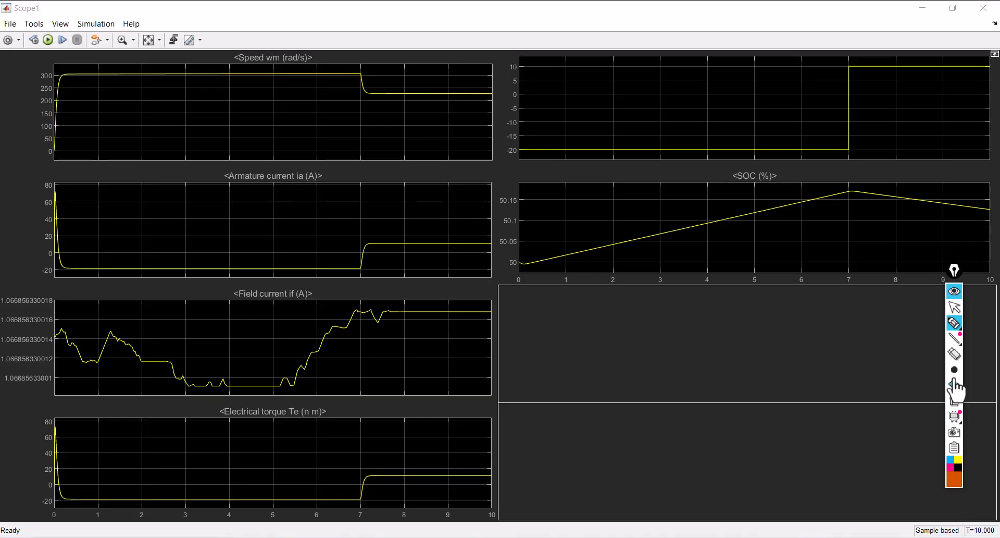
pyautogui.click(955, 307)
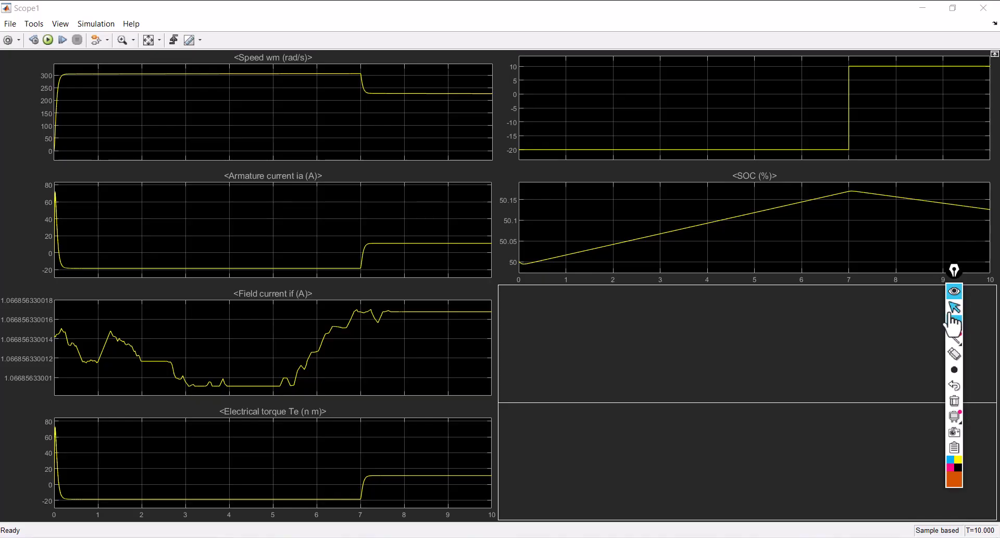
pyautogui.click(981, 10)
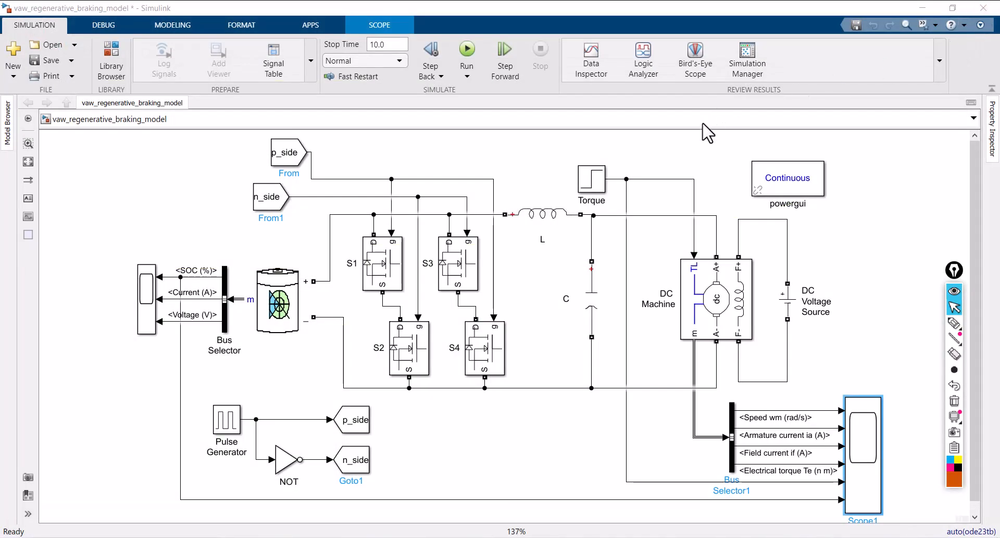
# Move the Torque step block slightly farther from the branch point on its output line
pyautogui.click(579, 184)
pyautogui.moveTo(579, 188); pyautogui.dragTo(562, 187)
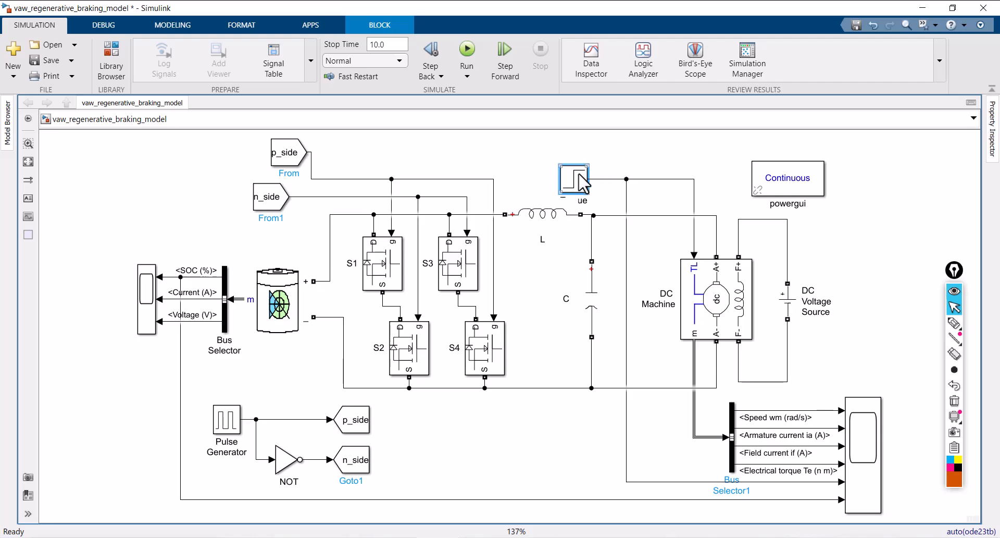
# Pull the Torque step block up off the branch line and delete it from the model
pyautogui.moveTo(574, 178); pyautogui.dragTo(578, 152)
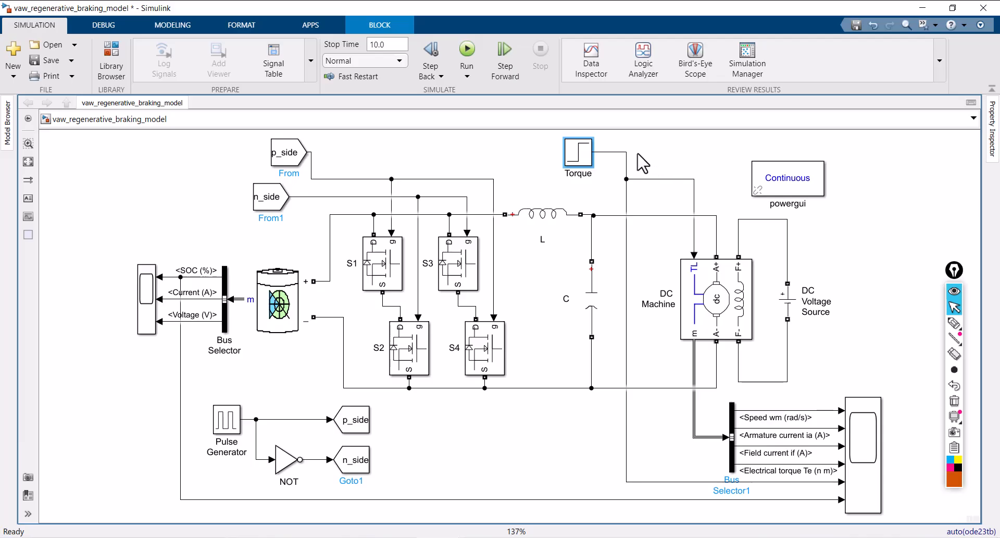
pyautogui.click(577, 151)
pyautogui.press('Delete')
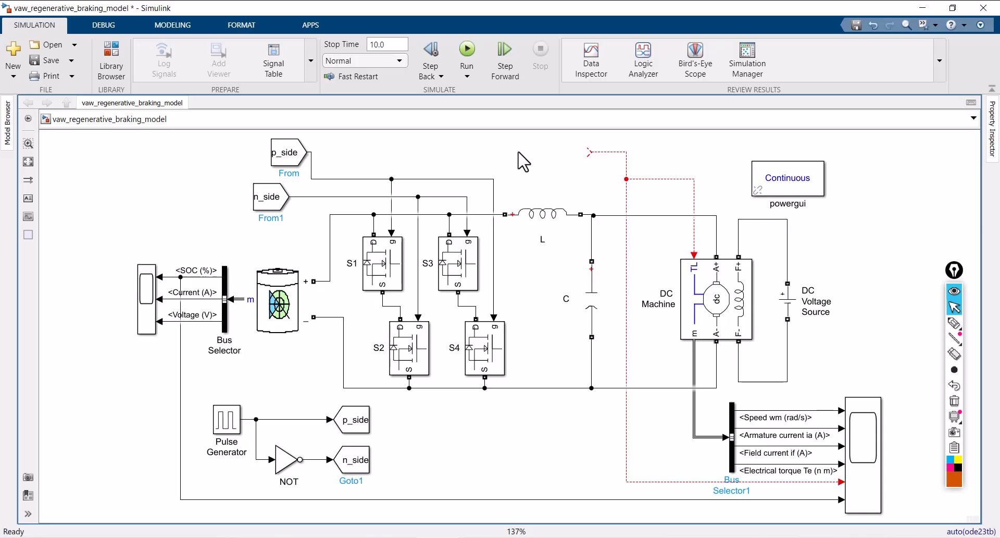
# Insert a Signal Builder block facing the open end of the torque line and make its block name visible
pyautogui.doubleClick(523, 162)
pyautogui.write('signal')
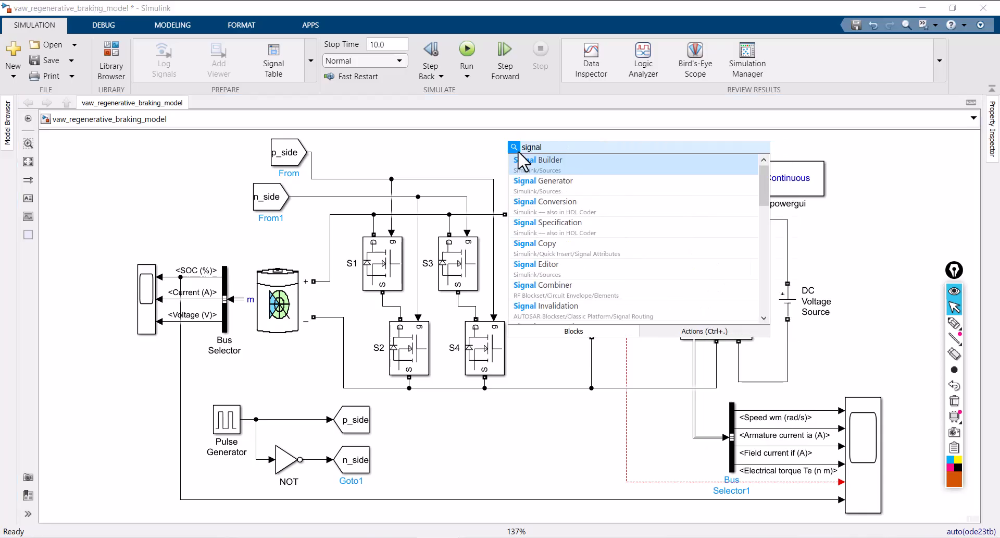
pyautogui.click(552, 170)
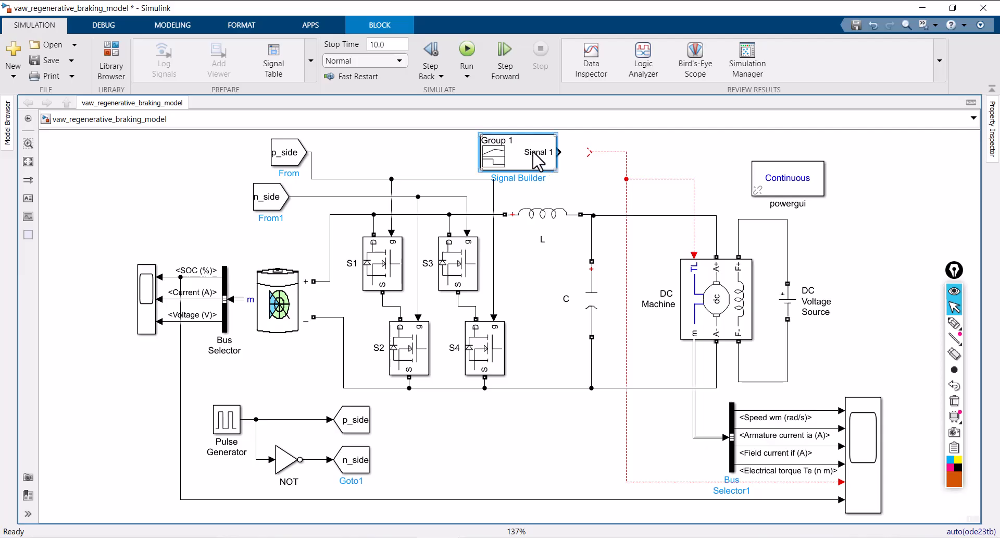
pyautogui.scroll(-1, 528, 151)
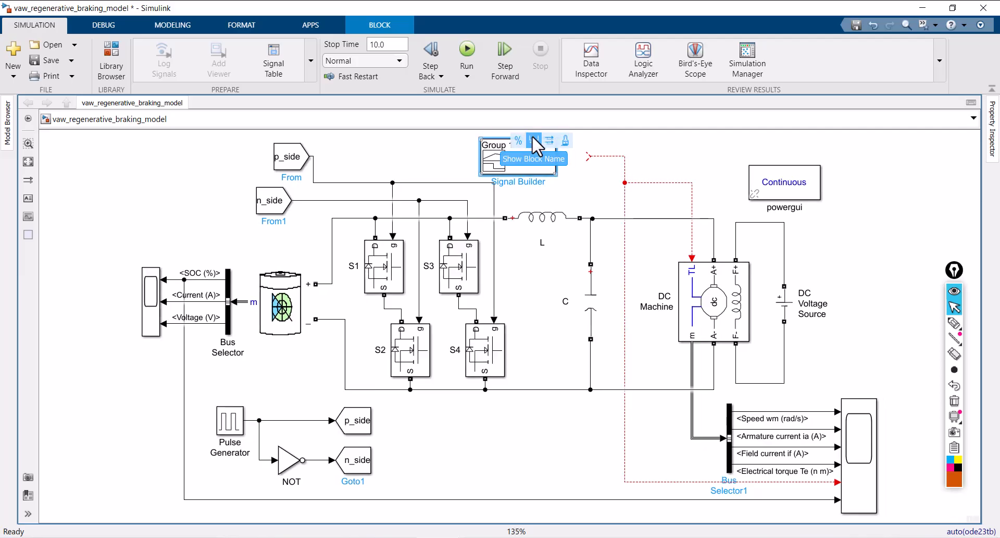
pyautogui.click(561, 177)
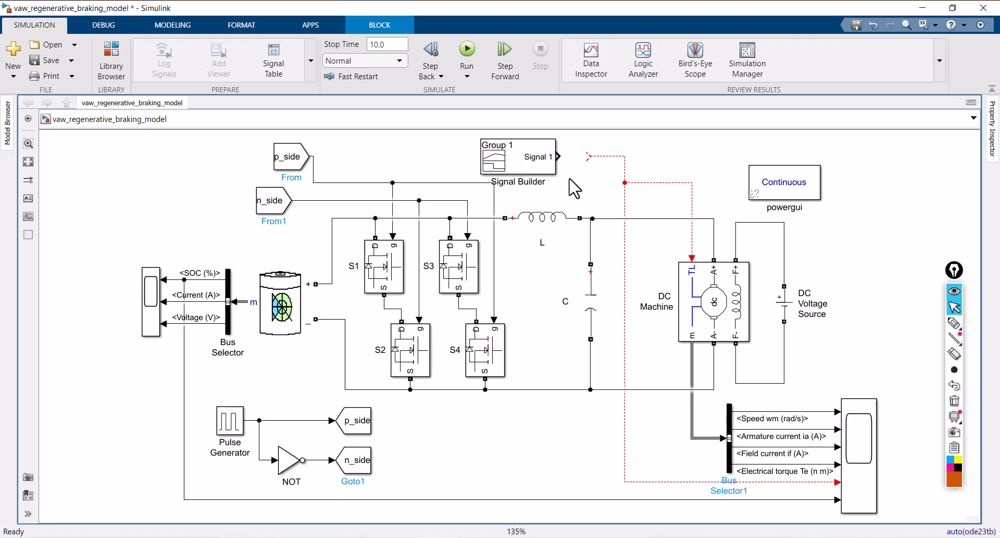
# Start a new custom signal in the Signal Builder block with the time values [0 1 1 2 2 3 3 4]
pyautogui.click(518, 161)
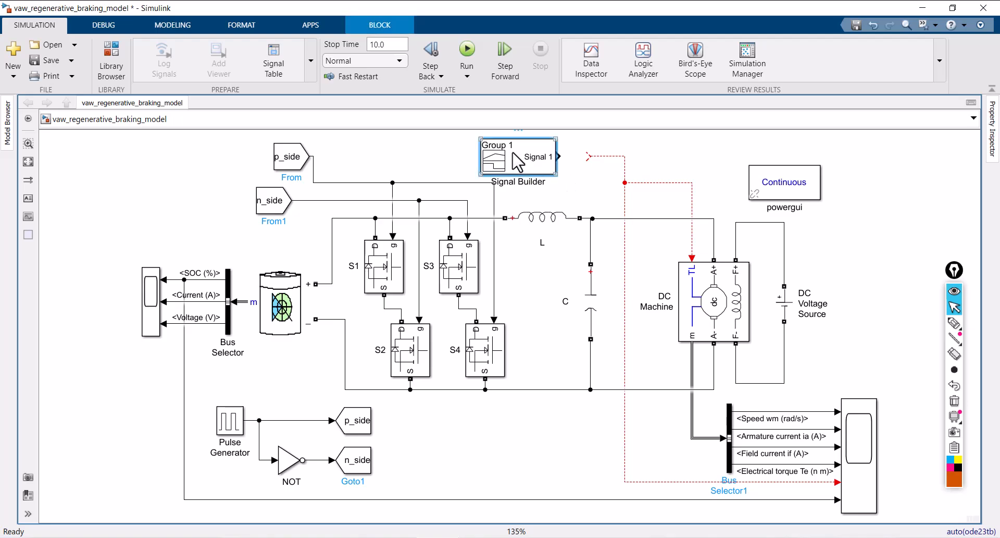
pyautogui.doubleClick(518, 161)
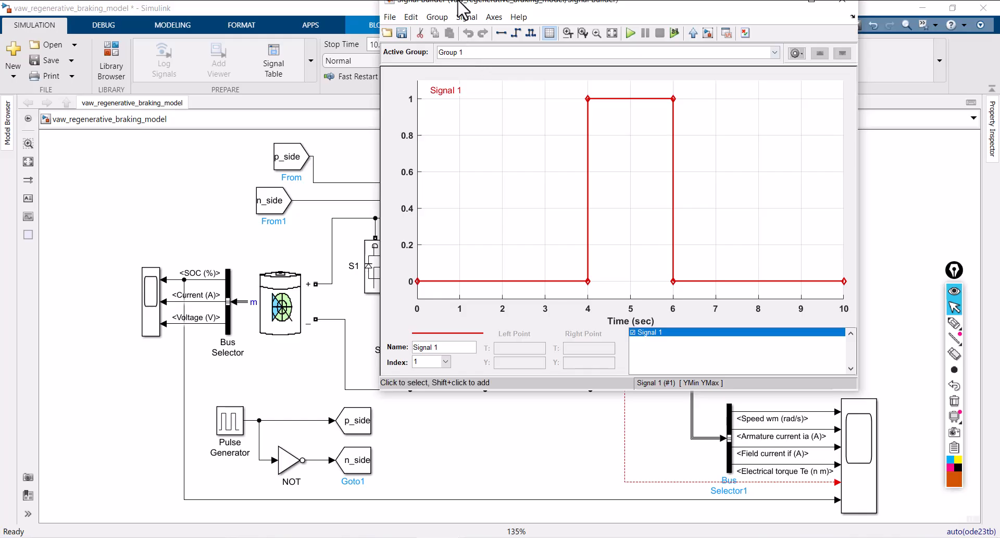
pyautogui.moveTo(435, 14); pyautogui.dragTo(327, 86)
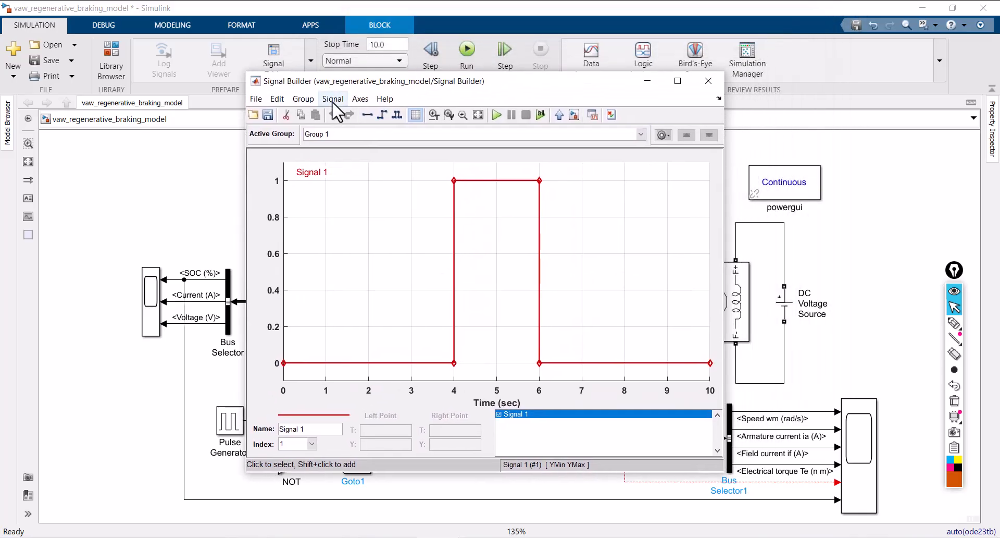
pyautogui.click(332, 98)
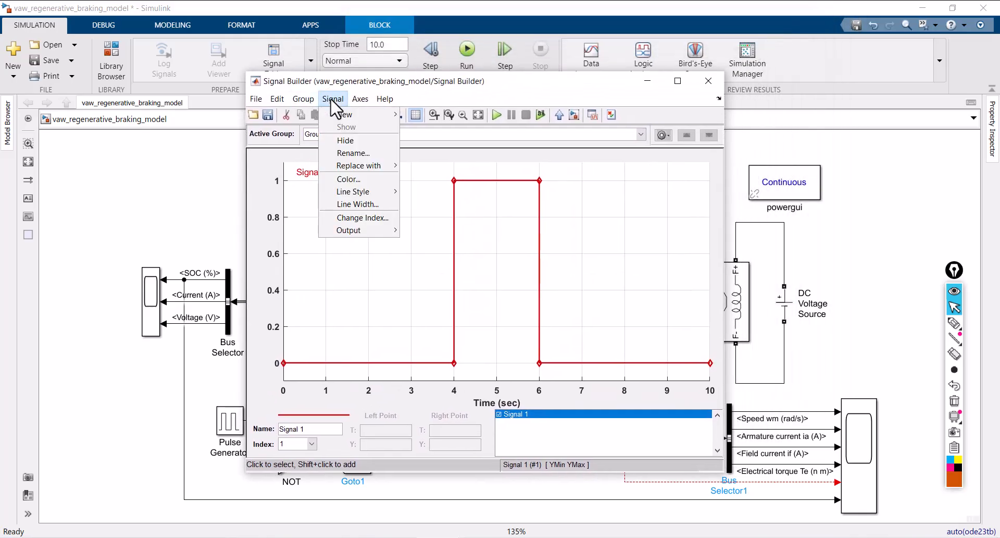
pyautogui.moveTo(344, 114)
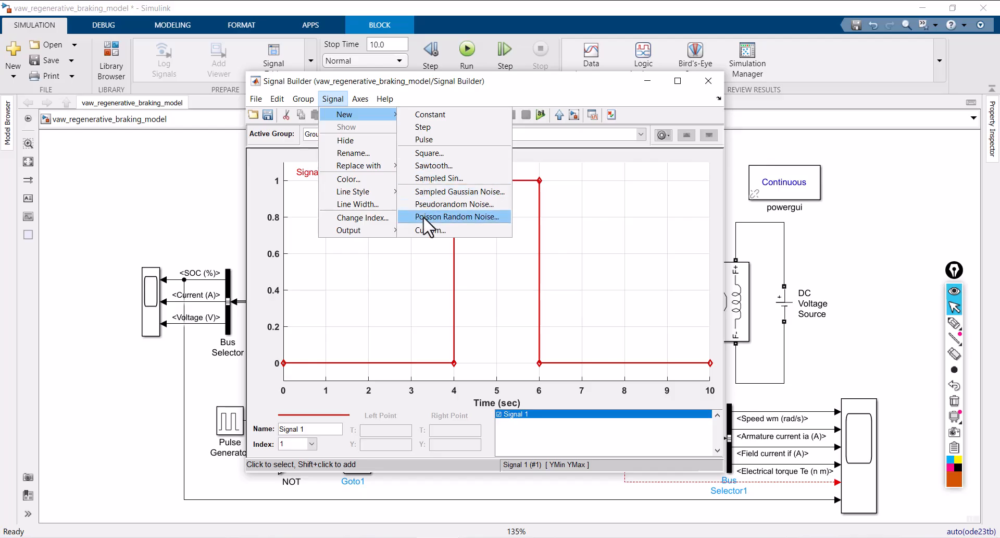
pyautogui.click(428, 230)
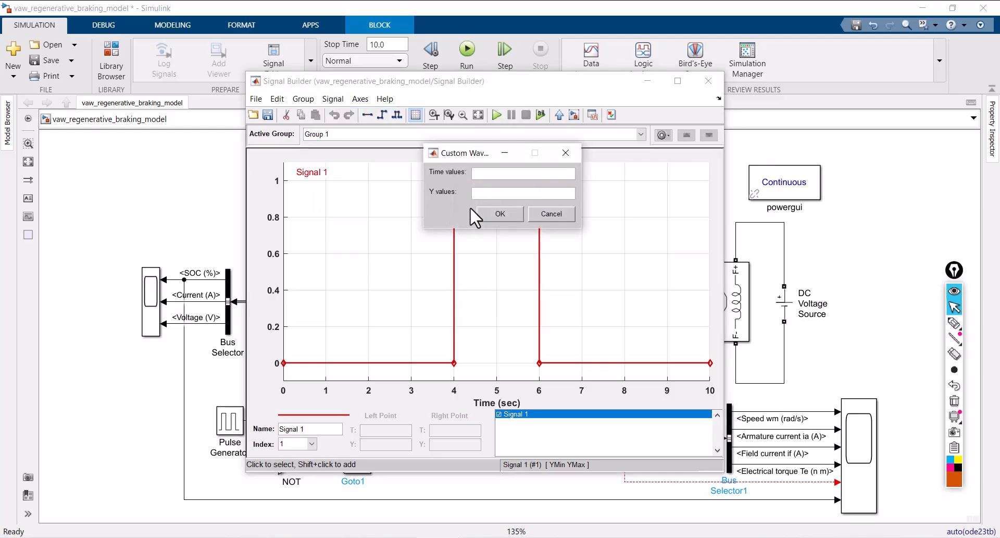
pyautogui.write('[')
pyautogui.write('0 1 ')
pyautogui.write(' 2 2 3')
pyautogui.write(' 3 4')
pyautogui.write('[')
pyautogui.write('10 ')
pyautogui.write('-20 ')
pyautogui.write('-20 ')
pyautogui.write('15 15')
pyautogui.write('-')
pyautogui.write('15')
pyautogui.write(' -15 ')
pyautogui.write('25')
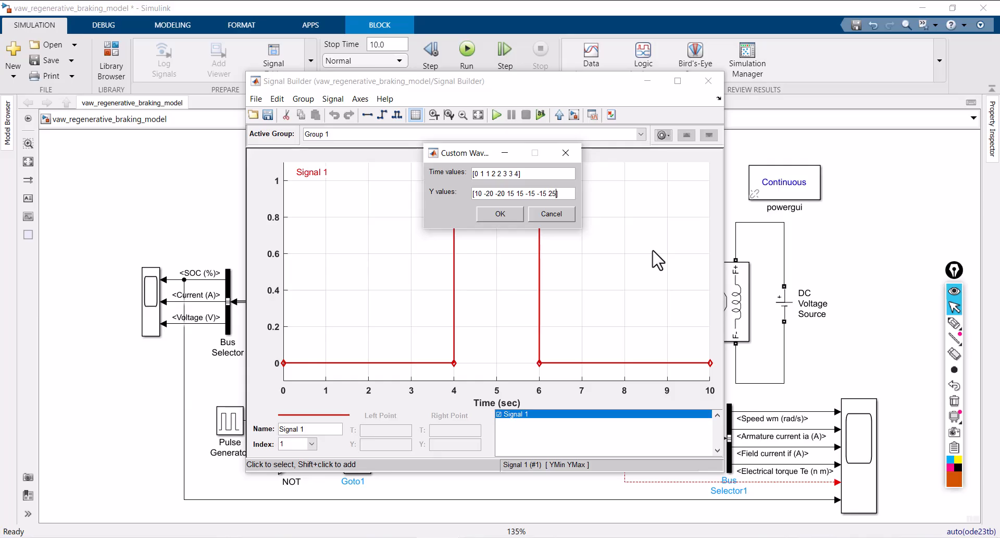
pyautogui.click(516, 214)
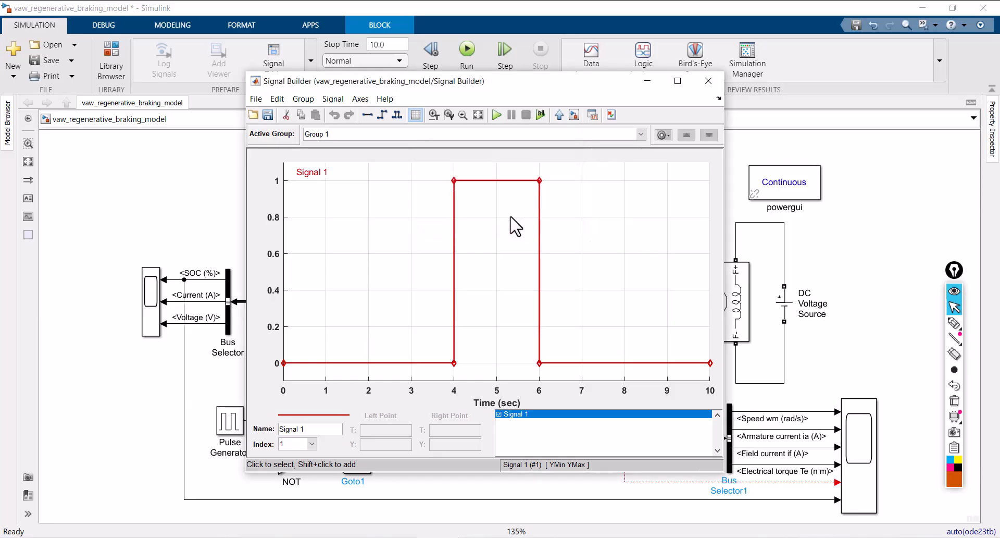
# Delete the default pulse Signal 1 from the signal group, keeping the custom signal
pyautogui.rightClick(487, 203)
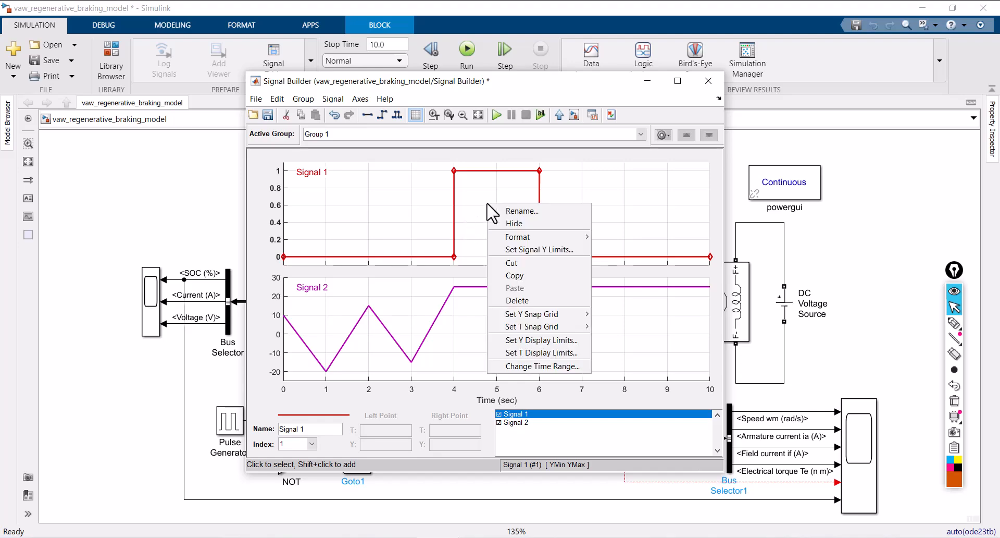
pyautogui.click(532, 297)
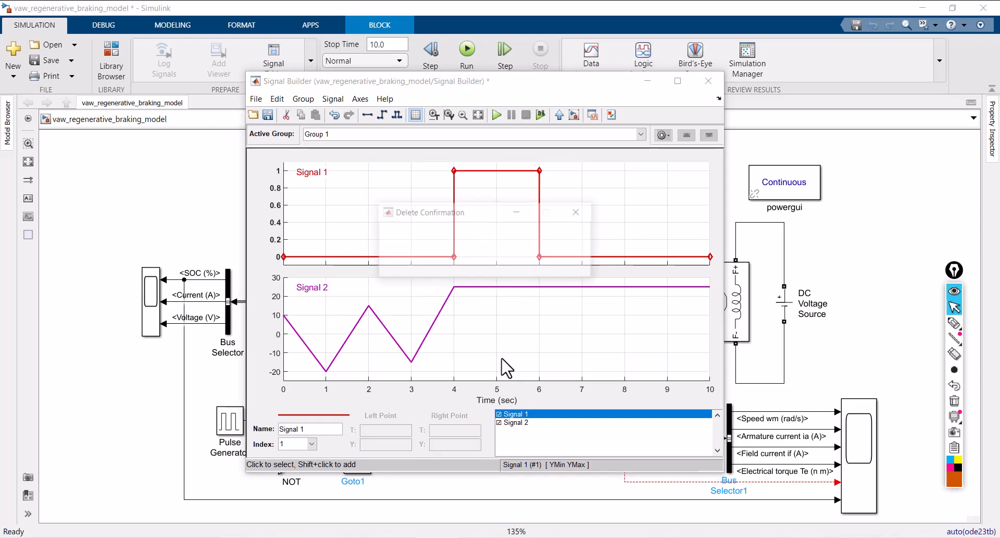
pyautogui.click(464, 264)
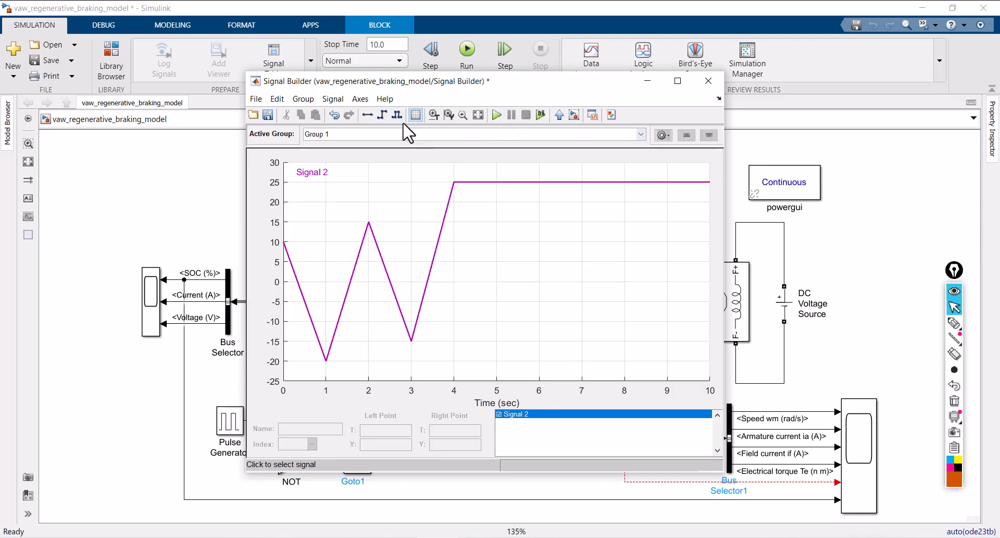
# Change the signal group's time range so the maximum time is 6
pyautogui.click(360, 99)
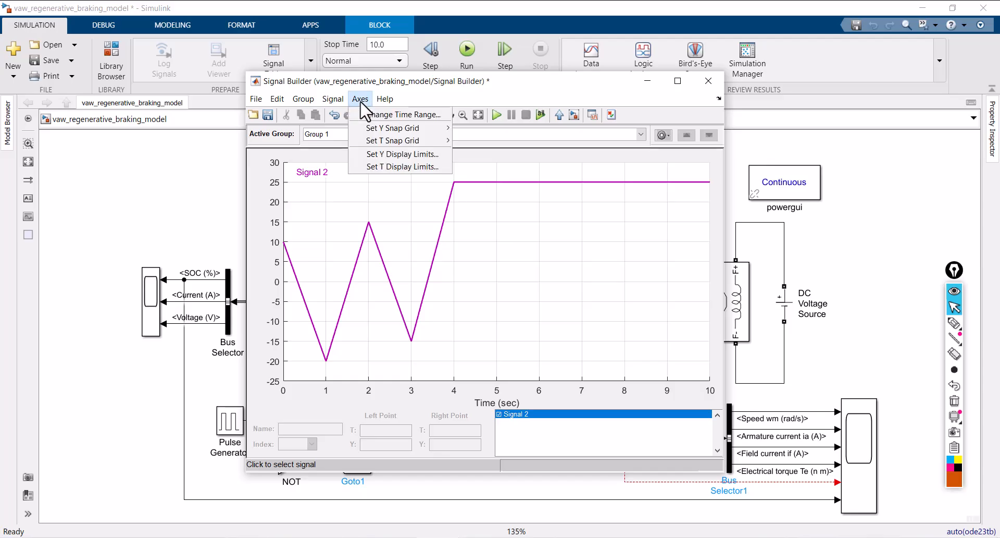
pyautogui.click(361, 100)
pyautogui.click(362, 100)
pyautogui.click(367, 116)
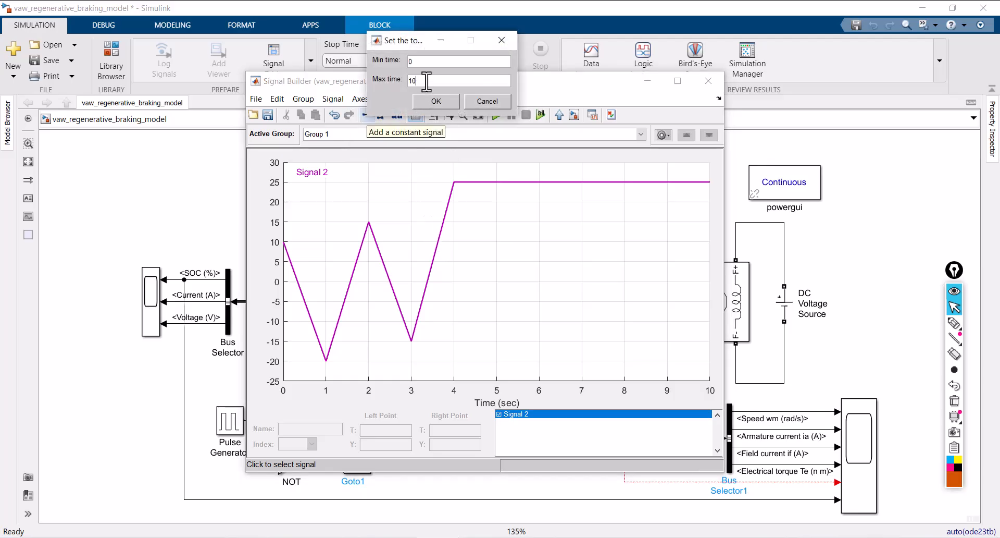
pyautogui.press('BackSpace')
pyautogui.press('BackSpace')
pyautogui.write('6')
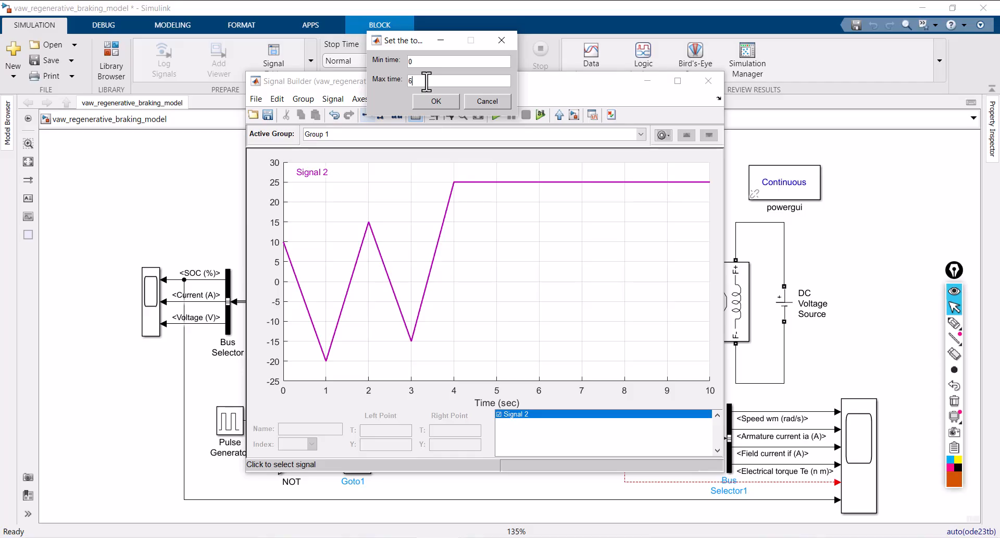
pyautogui.click(433, 99)
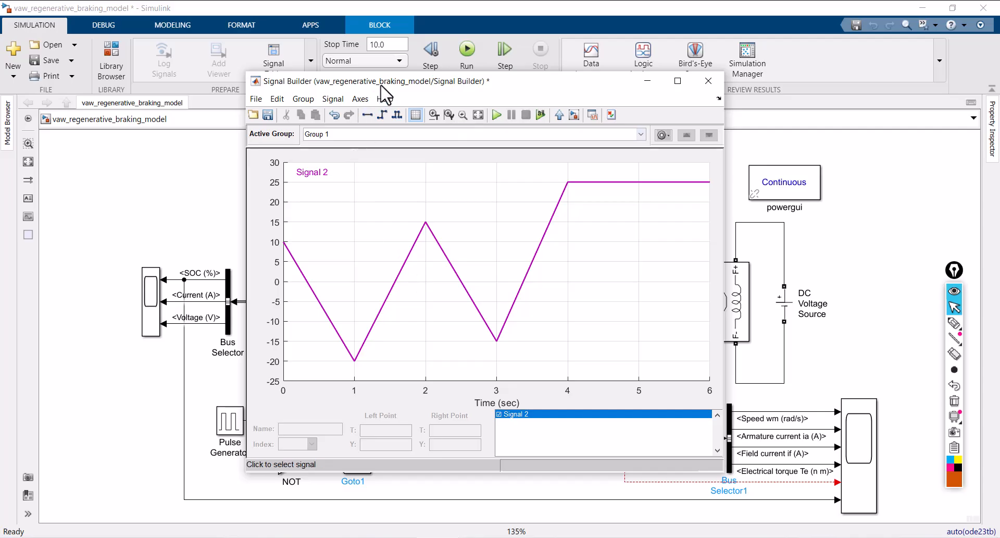
# Close the Signal Builder editor and connect the block's output to the open torque line
pyautogui.moveTo(386, 82); pyautogui.dragTo(386, 108)
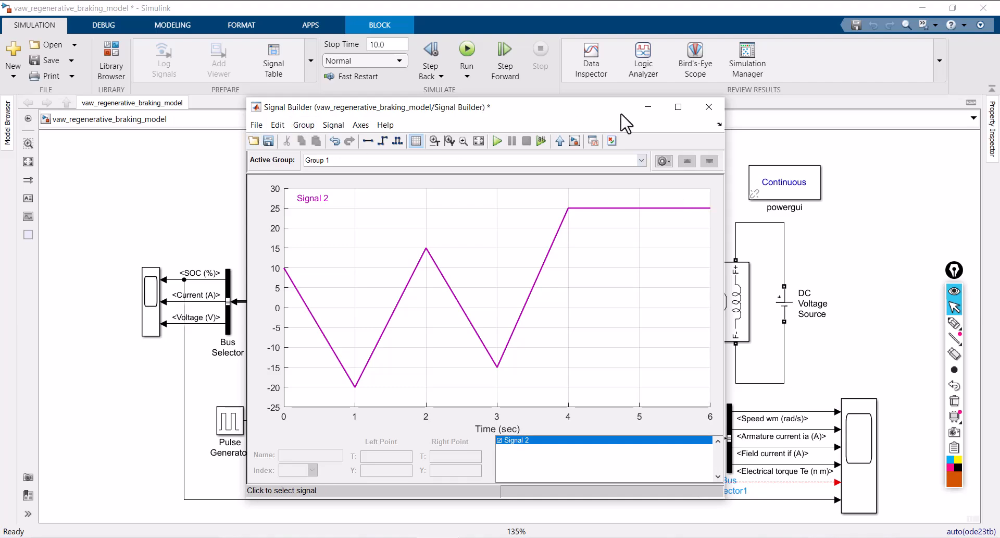
pyautogui.click(709, 108)
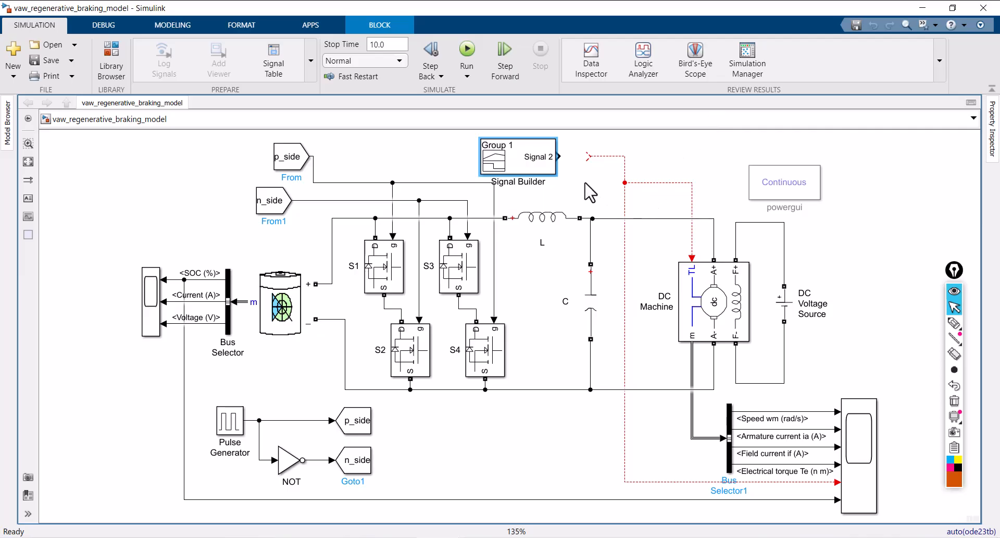
pyautogui.click(573, 155)
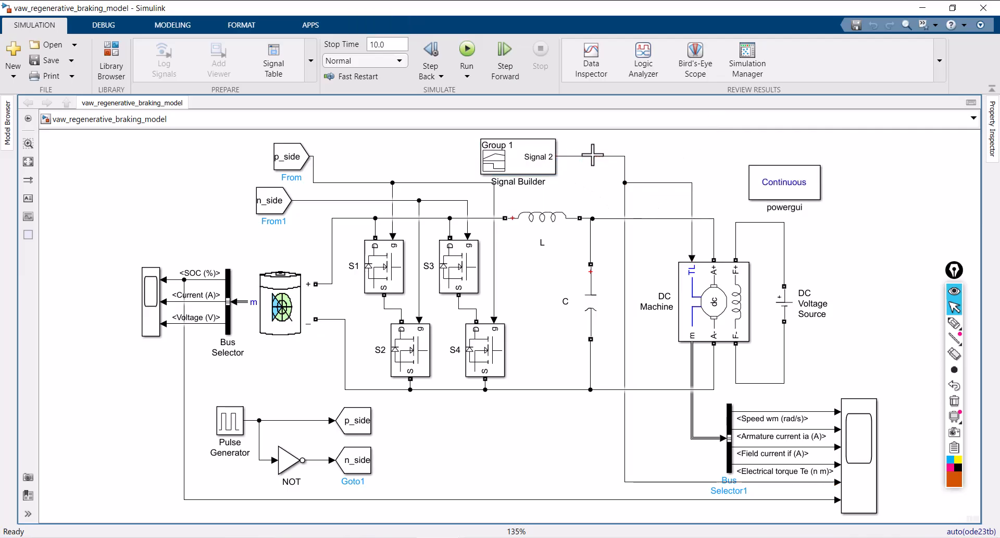
# Set the simulation stop time to 6 and save the model
pyautogui.click(394, 44)
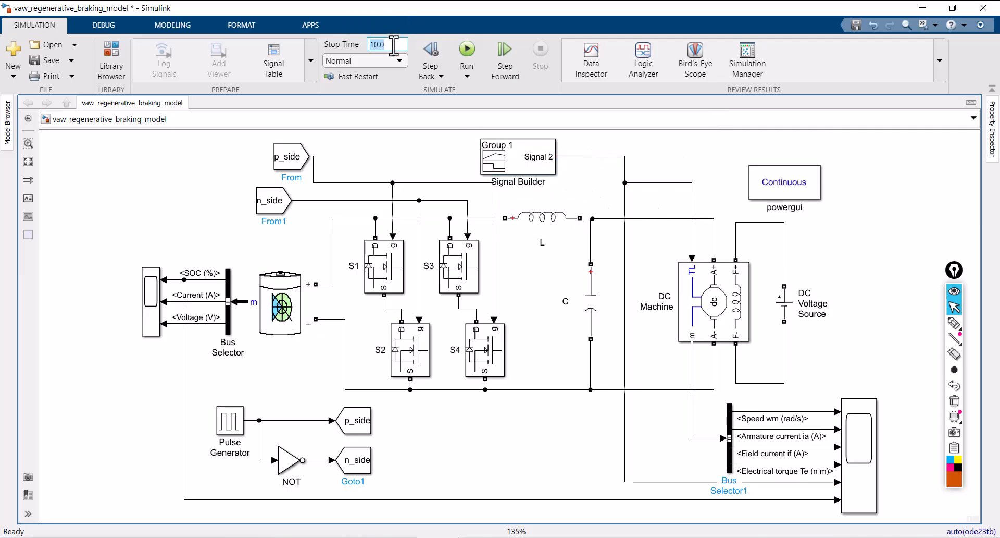
pyautogui.write('6')
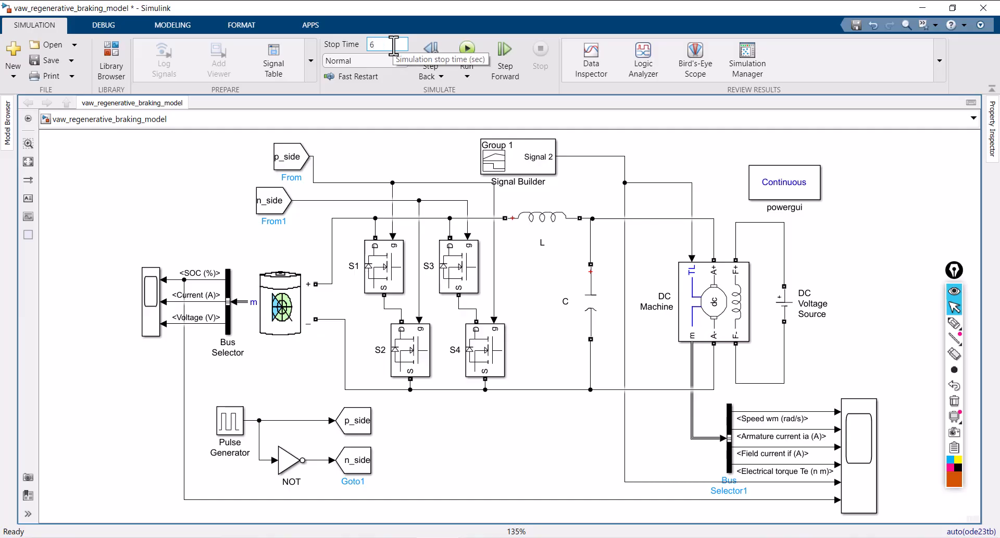
pyautogui.click(48, 61)
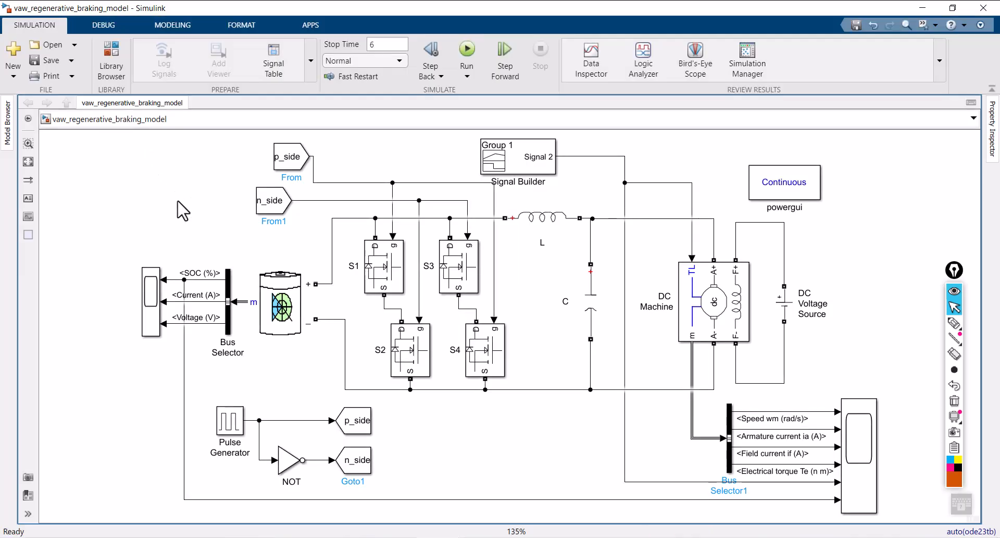
# Widen the battery Scope block slightly by stretching its outer lower corner, and save the model
pyautogui.click(144, 326)
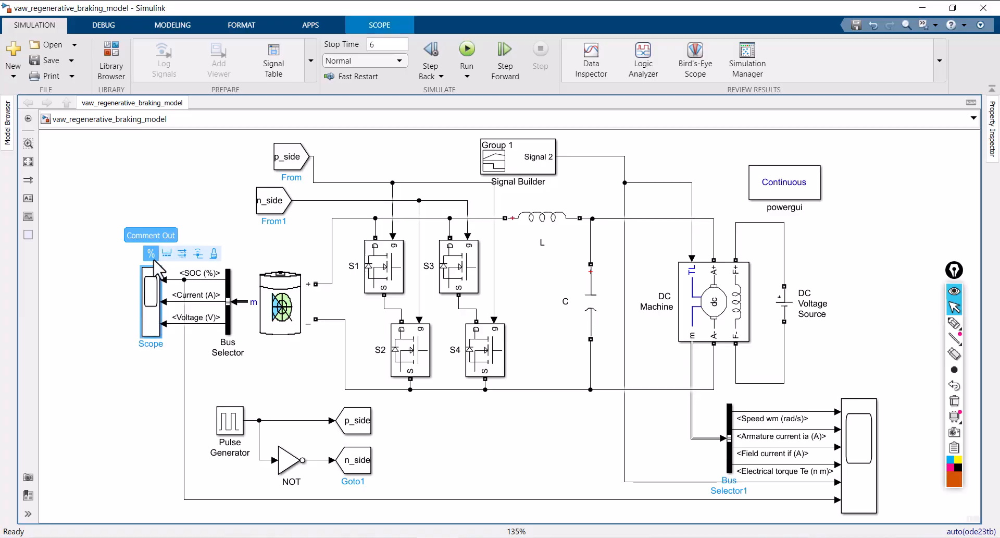
pyautogui.click(158, 199)
pyautogui.click(144, 267)
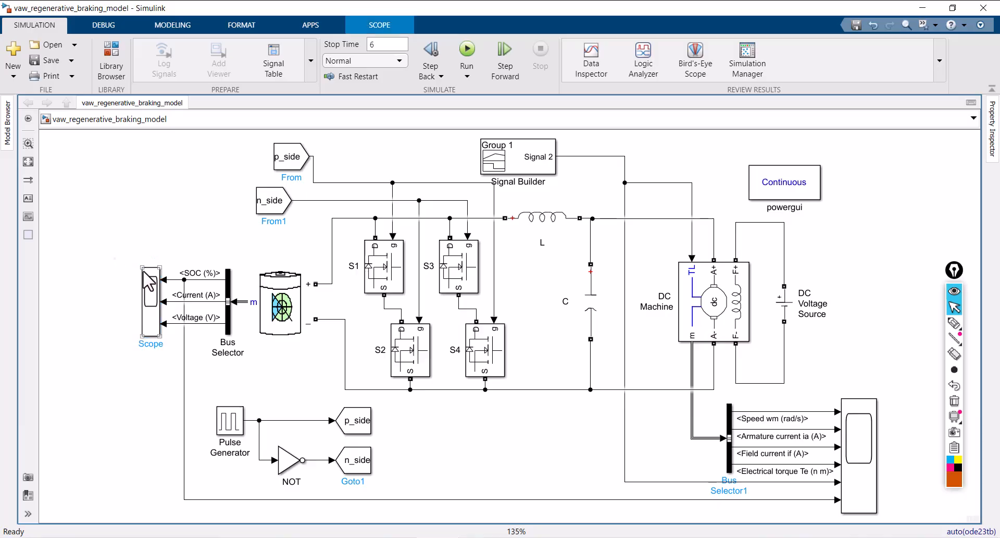
pyautogui.click(149, 285)
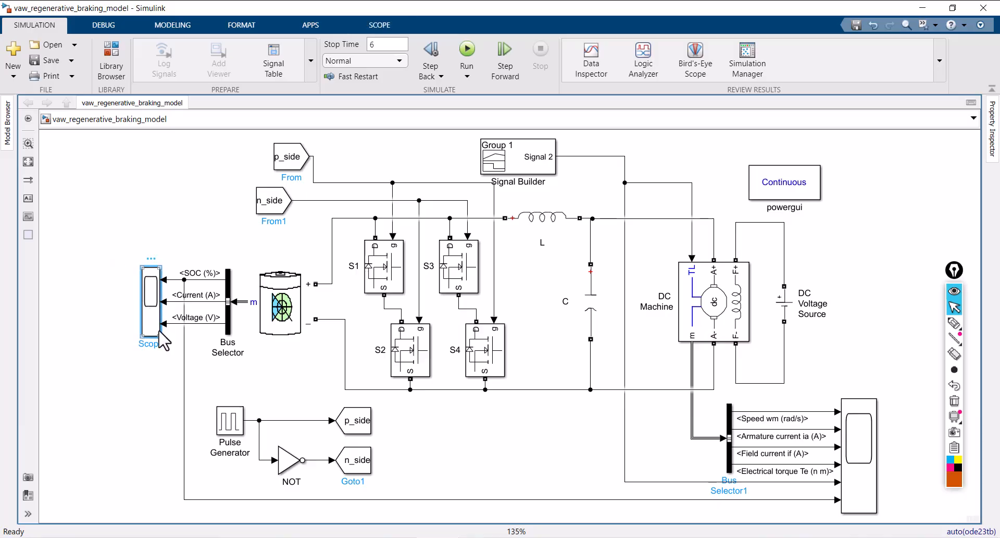
pyautogui.moveTo(142, 336); pyautogui.dragTo(135, 344)
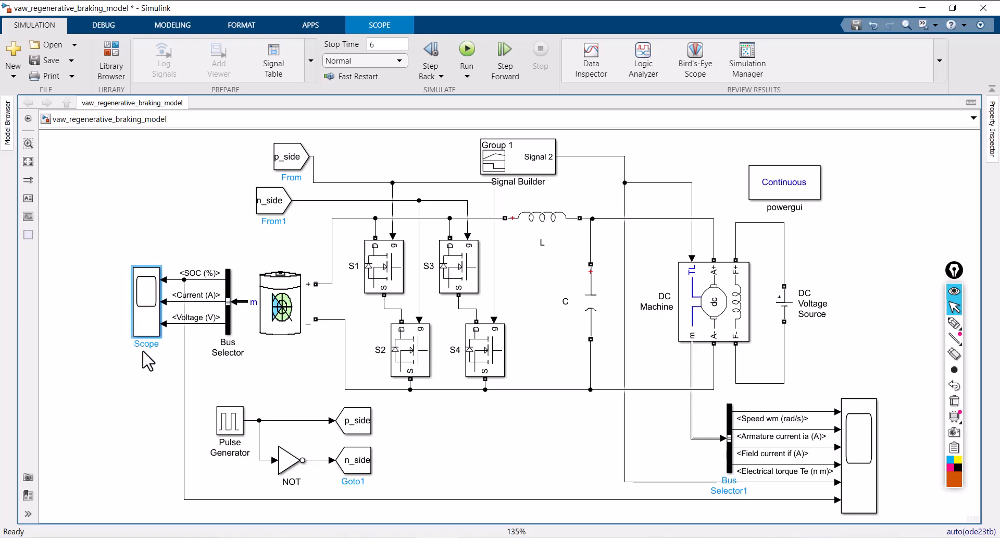
pyautogui.click(148, 355)
pyautogui.click(45, 65)
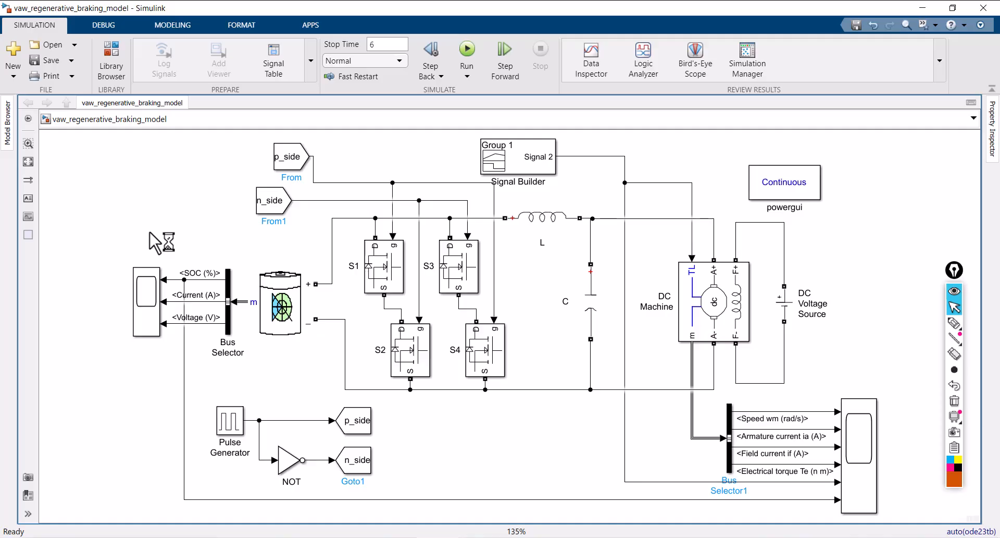
# Run the simulation and open the battery scope to view the SOC, current and voltage curves
pyautogui.click(466, 50)
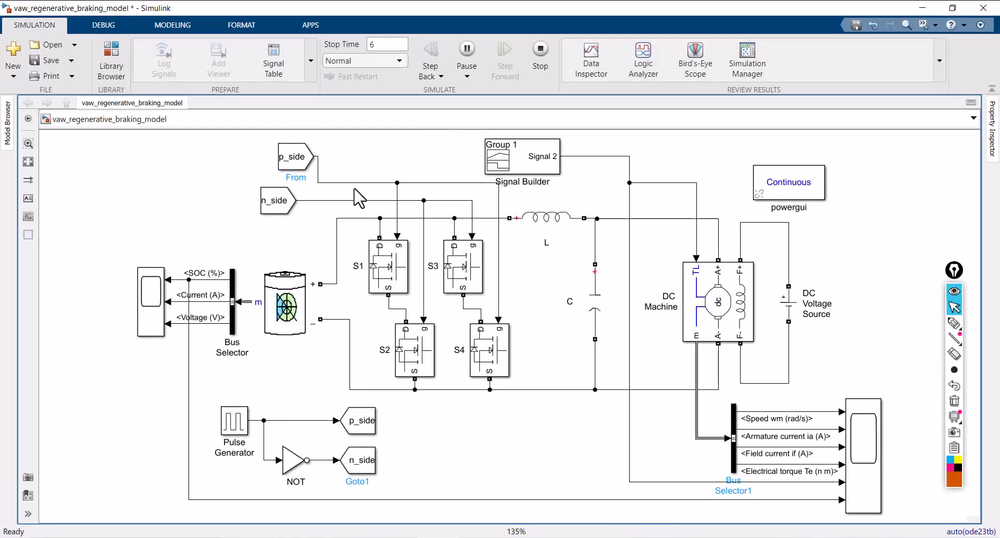
pyautogui.click(149, 295)
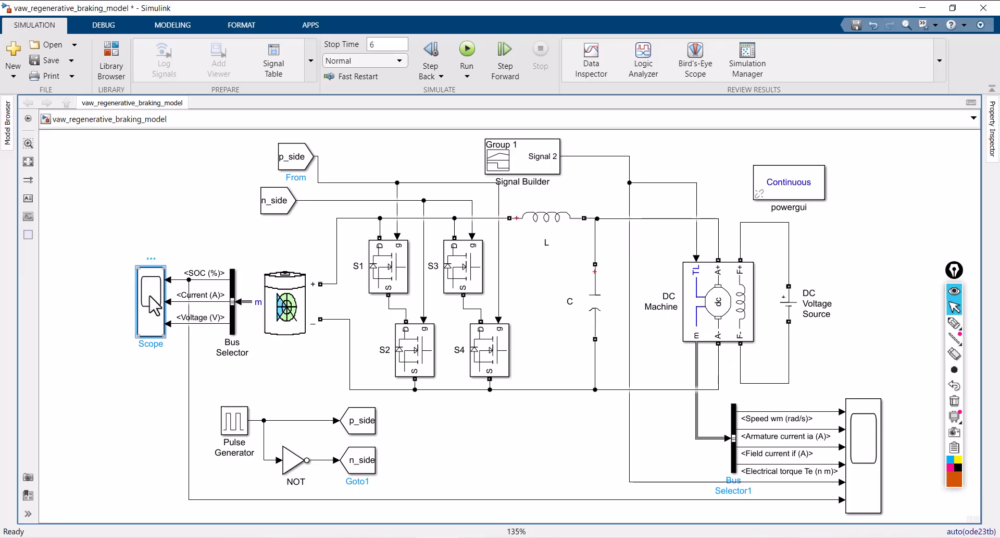
pyautogui.doubleClick(150, 297)
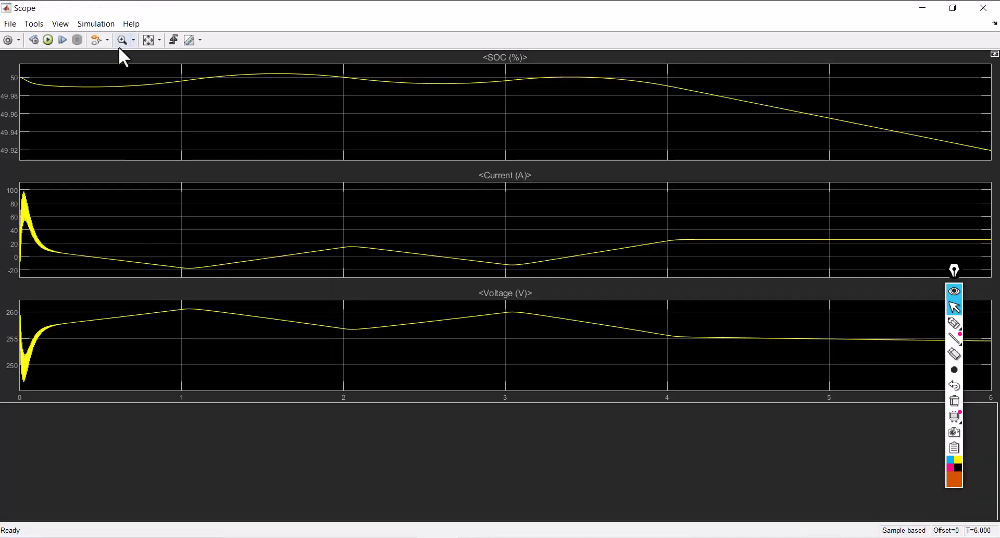
# Mark the SOC curve with the pen, separating its intervals with strokes and labelling them d, c, d, c and dc in order
pyautogui.click(954, 323)
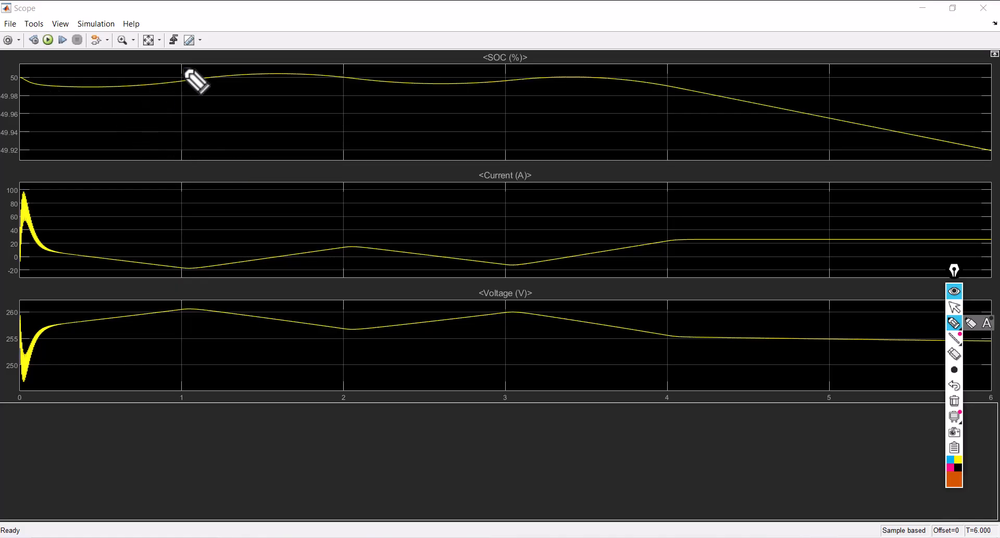
pyautogui.moveTo(181, 65); pyautogui.dragTo(181, 103)
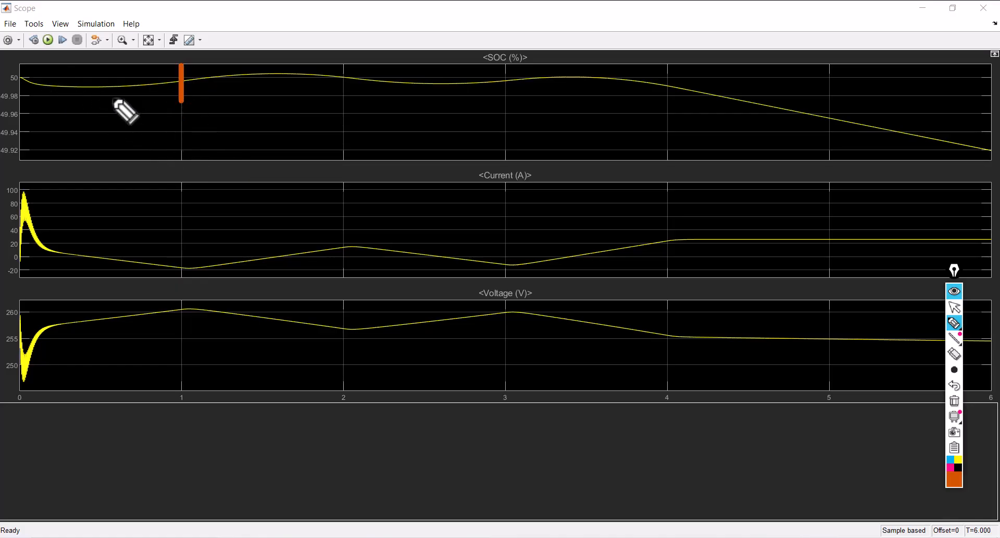
pyautogui.moveTo(338, 58); pyautogui.dragTo(344, 99)
pyautogui.moveTo(266, 90); pyautogui.dragTo(280, 111)
pyautogui.moveTo(112, 104); pyautogui.dragTo(115, 97)
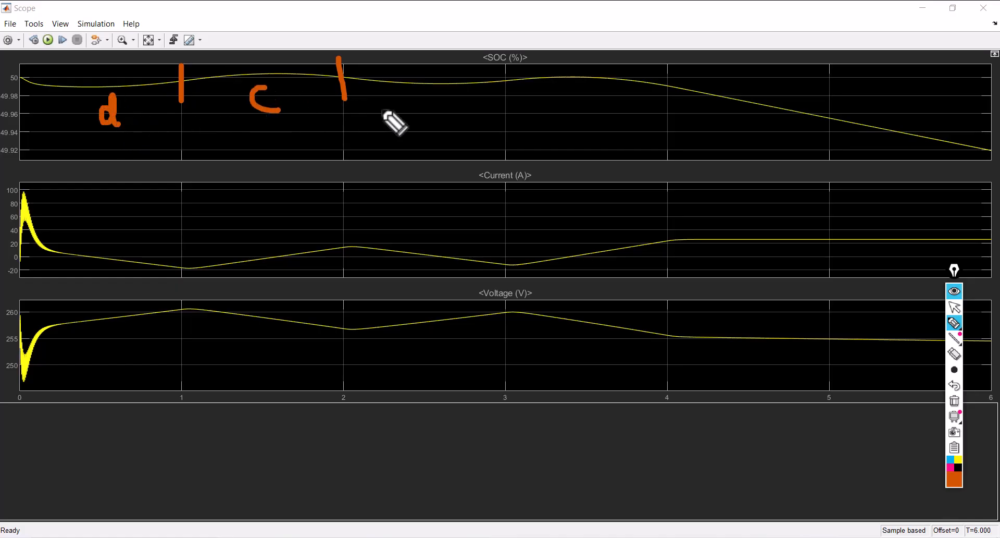
pyautogui.moveTo(416, 100)
pyautogui.mouseDown()
pyautogui.moveTo(413, 79)
pyautogui.moveTo(421, 119)
pyautogui.mouseUp()
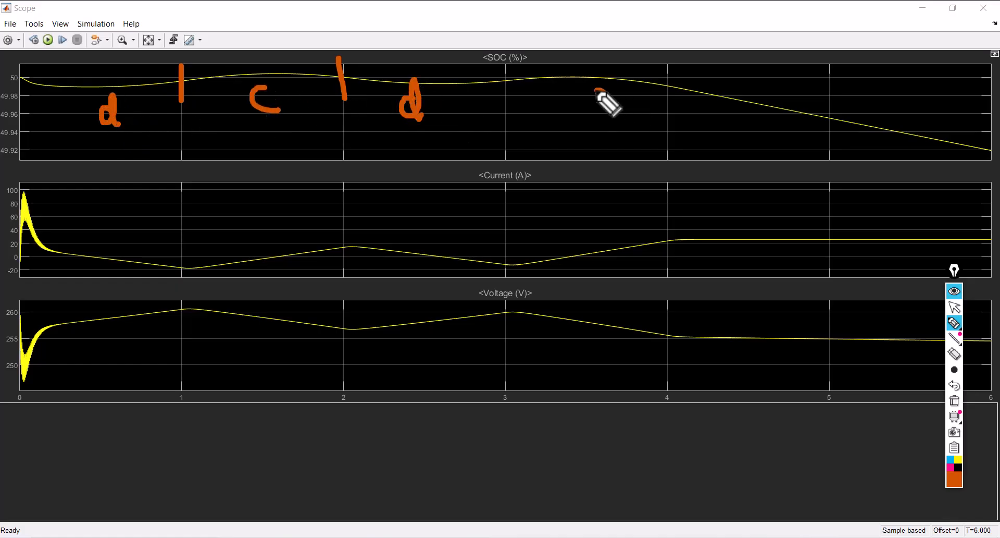
pyautogui.moveTo(607, 99); pyautogui.dragTo(614, 111)
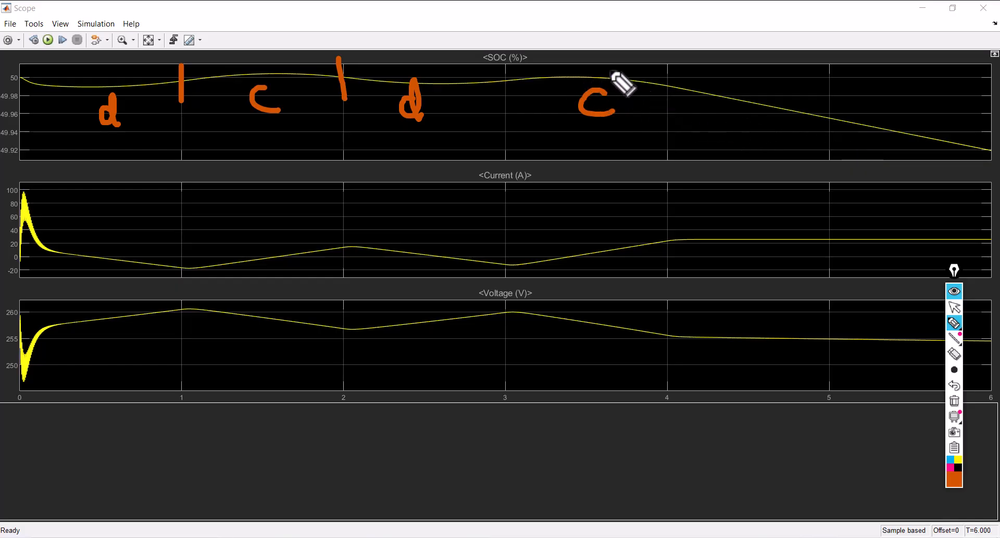
pyautogui.moveTo(608, 65); pyautogui.dragTo(630, 109)
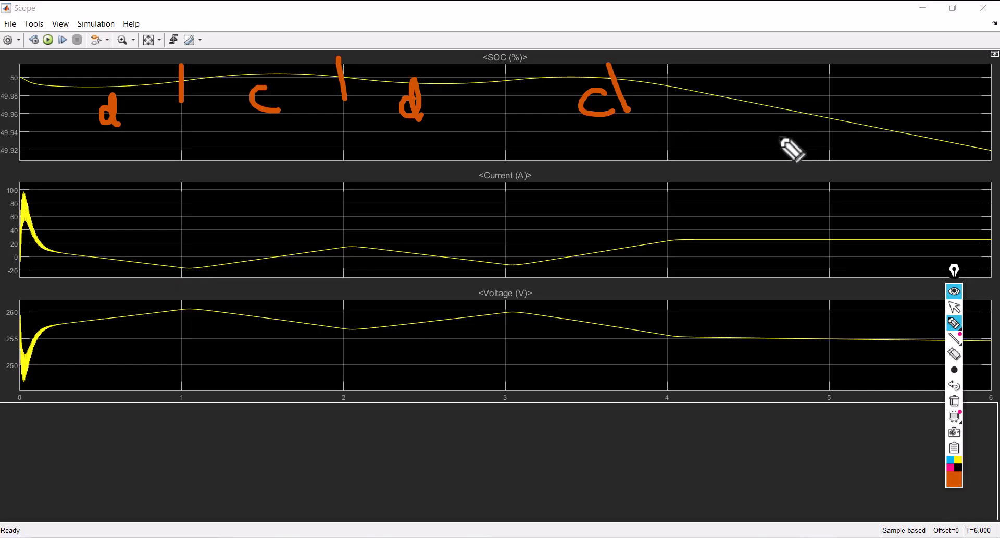
pyautogui.moveTo(776, 125)
pyautogui.mouseDown()
pyautogui.moveTo(770, 110)
pyautogui.moveTo(815, 148)
pyautogui.mouseUp()
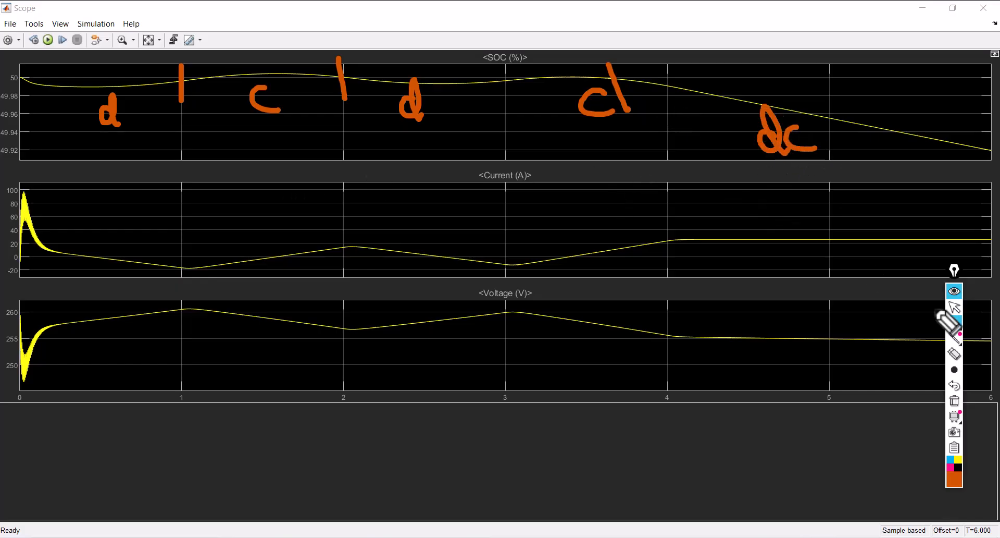
# Clear all pen annotations, return to the normal pointer, and close the battery scope to deselect its block in the model
pyautogui.click(955, 400)
pyautogui.moveTo(955, 325)
pyautogui.click(955, 308)
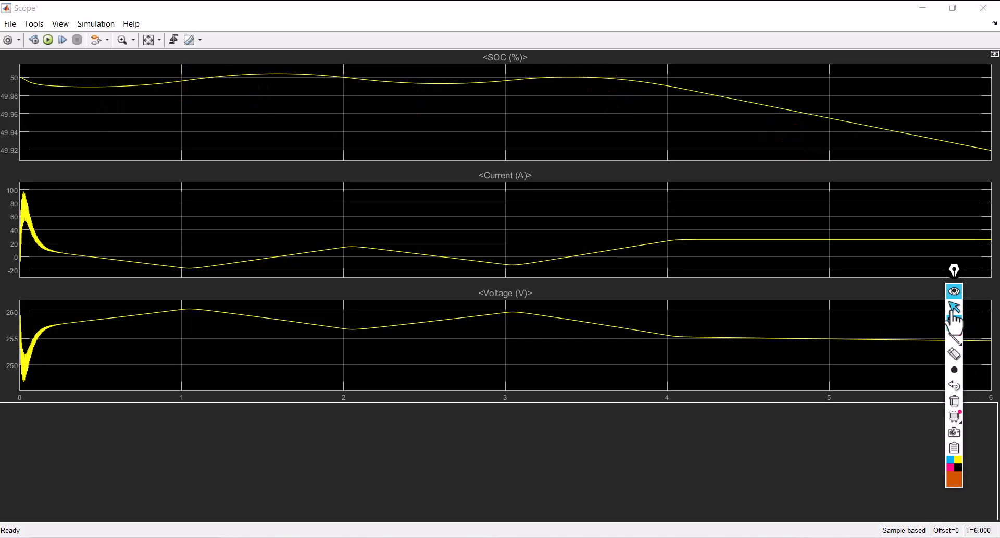
pyautogui.click(983, 8)
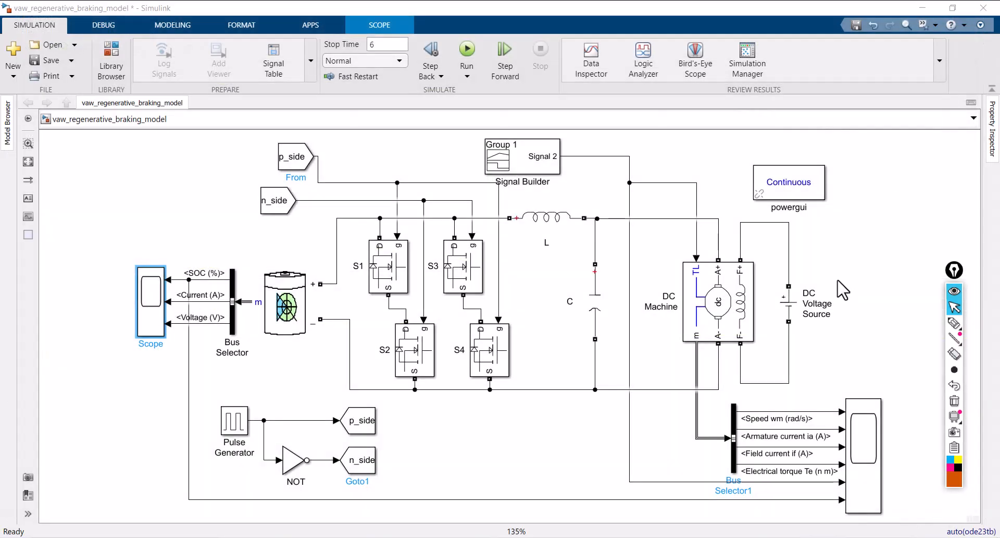
pyautogui.click(843, 289)
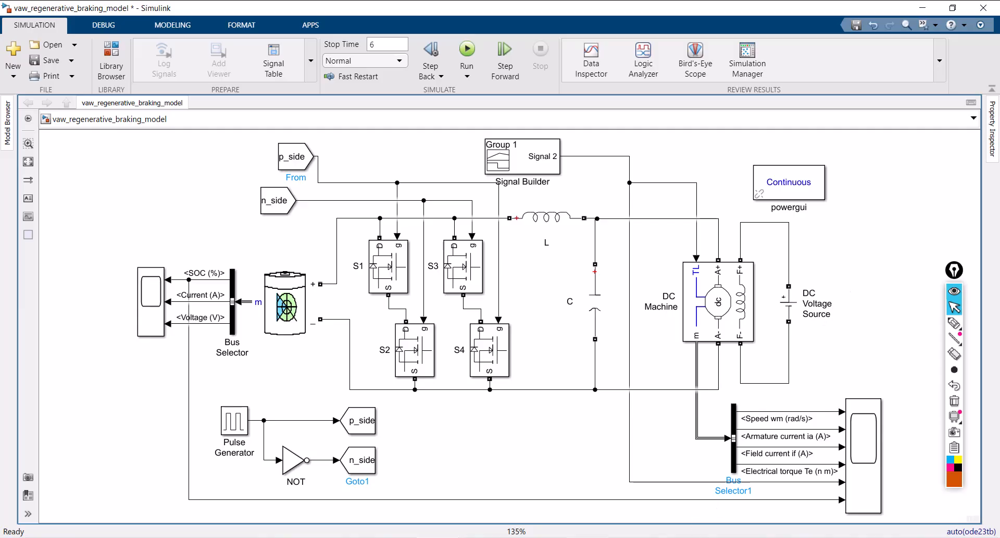
# Switch to the Regenerative Braking presentation in PowerPoint and go to the closing Thank You slide
pyautogui.click(598, 537)
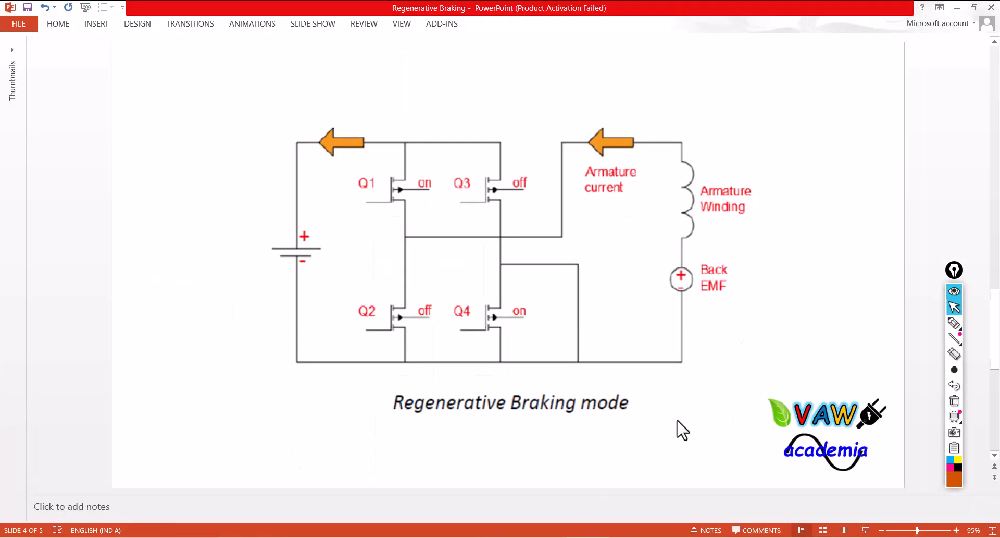
pyautogui.scroll(-1, 682, 431)
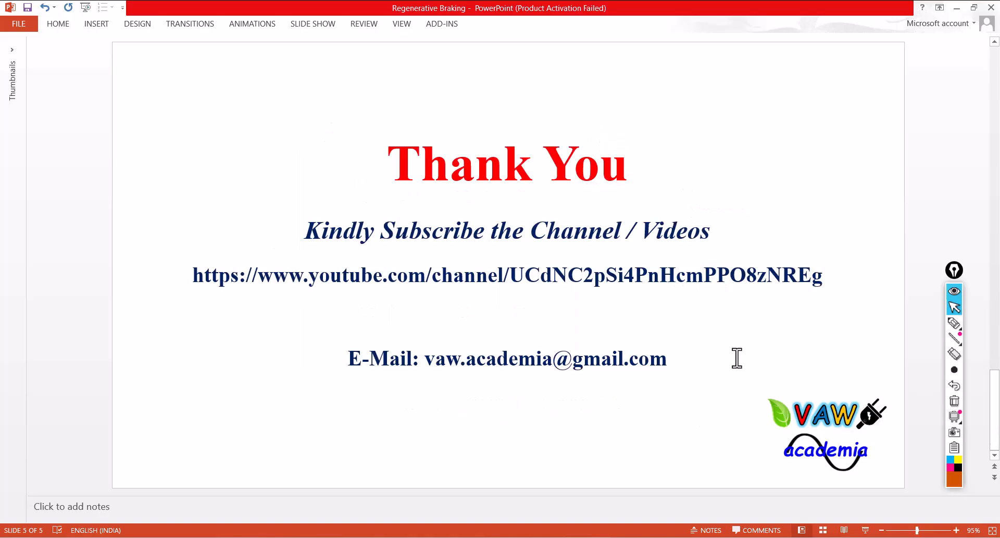